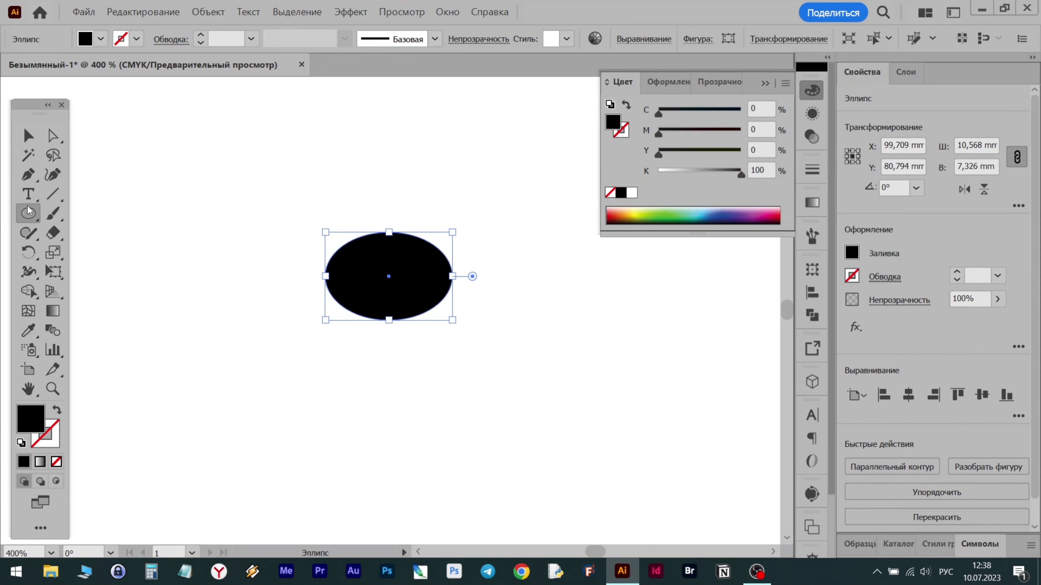
# Draw an ellipse about 3.4 × 1.9 mm above the large black ellipse and fill it with white
pyautogui.moveTo(358, 150); pyautogui.dragTo(399, 174)
pyautogui.press('v')
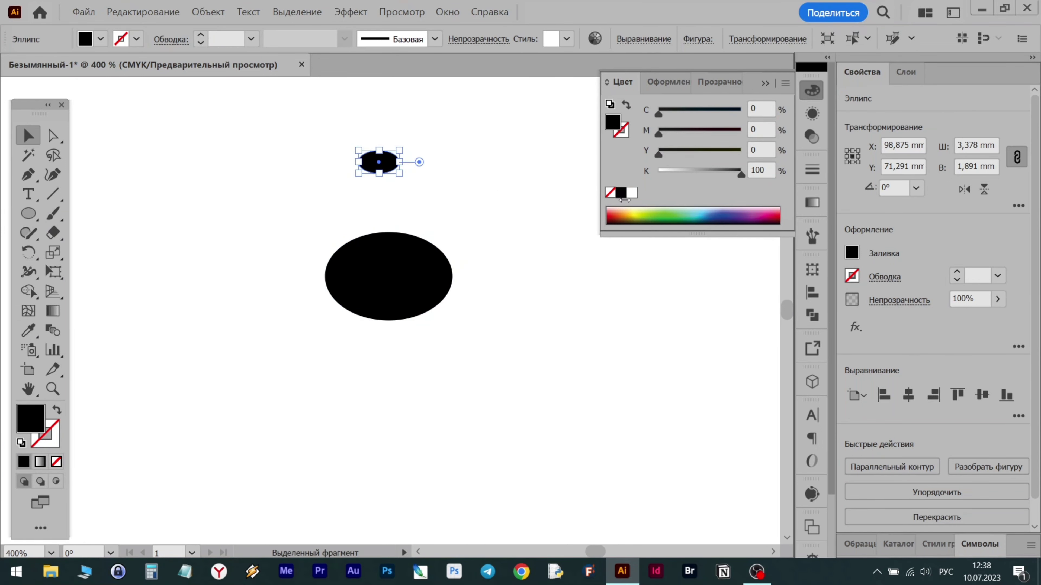
pyautogui.click(851, 252)
pyautogui.click(702, 313)
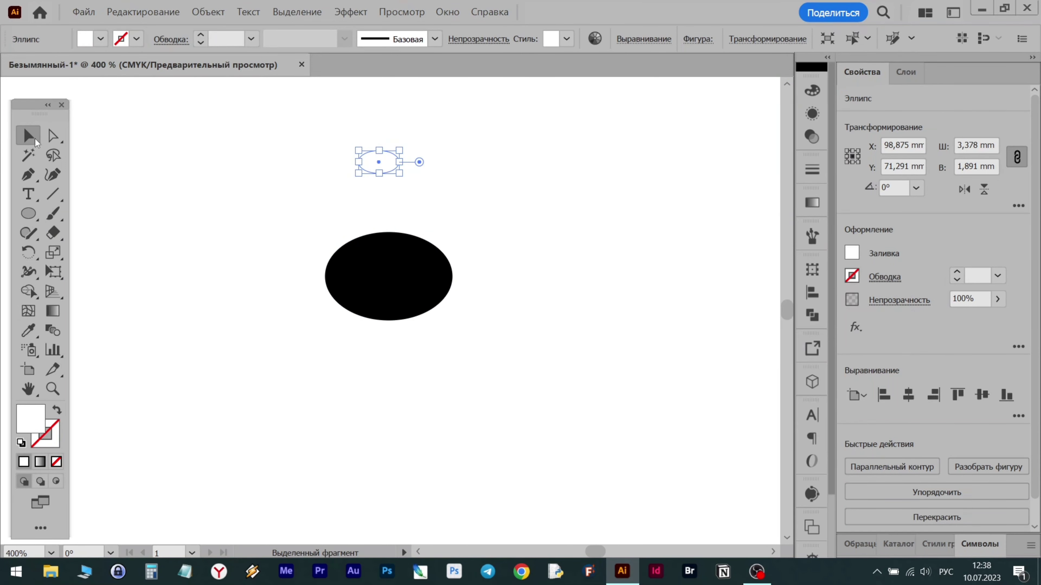
# Place the small white ellipse as a highlight inside the upper edge of the black ellipse, horizontally centred
pyautogui.moveTo(382, 161); pyautogui.dragTo(389, 239)
pyautogui.hotkey('ctrl', 'z')
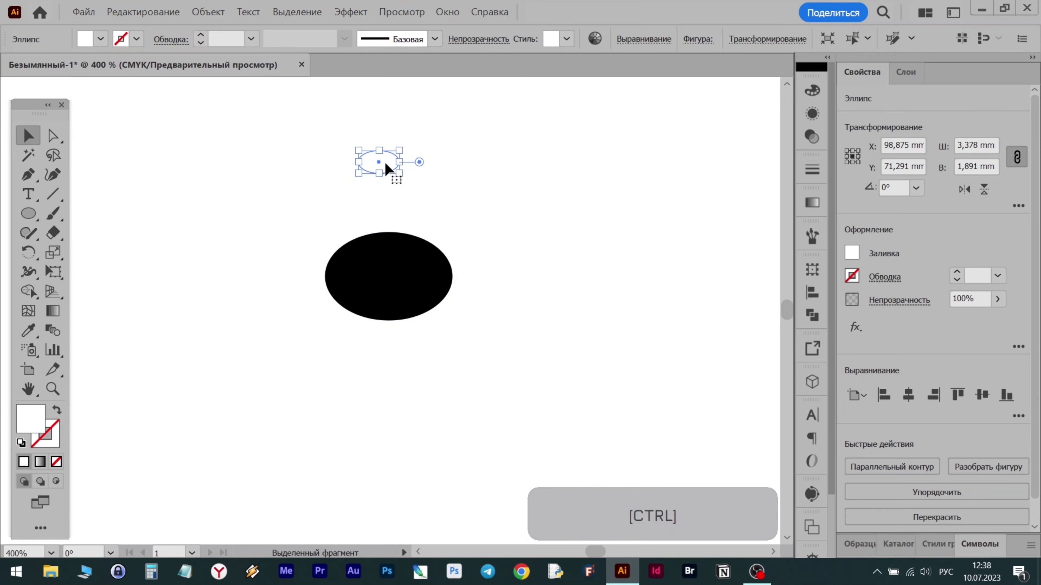
pyautogui.moveTo(389, 168); pyautogui.dragTo(400, 259)
pyautogui.click(366, 415)
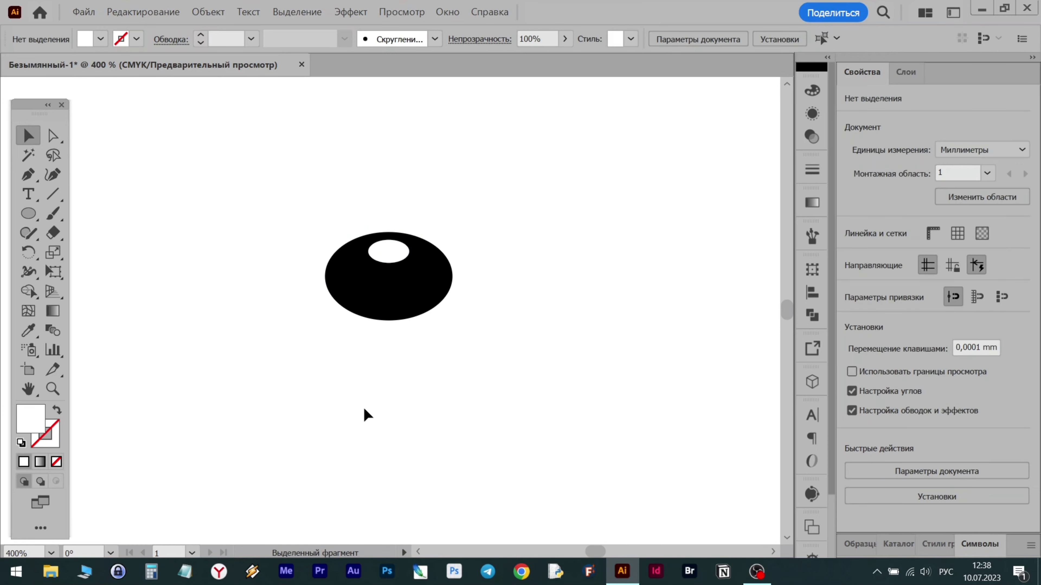
# Make the black ellipse's bottom anchor pointed and bend its left handle inward so the lower-left edge curves in like a nose
pyautogui.click(52, 136)
pyautogui.click(385, 294)
pyautogui.click(388, 319)
pyautogui.click(151, 39)
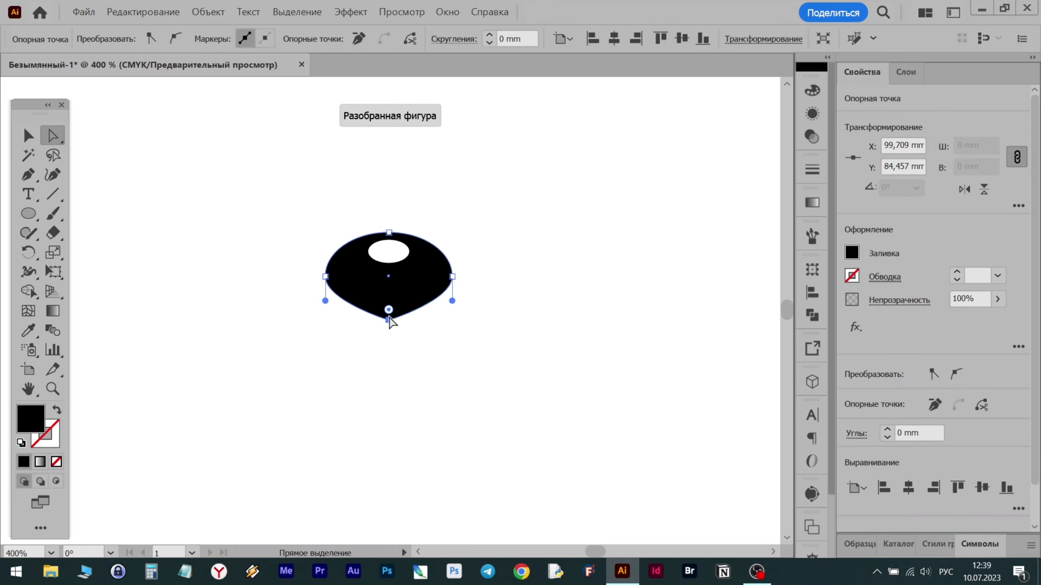
pyautogui.moveTo(326, 306); pyautogui.dragTo(365, 303)
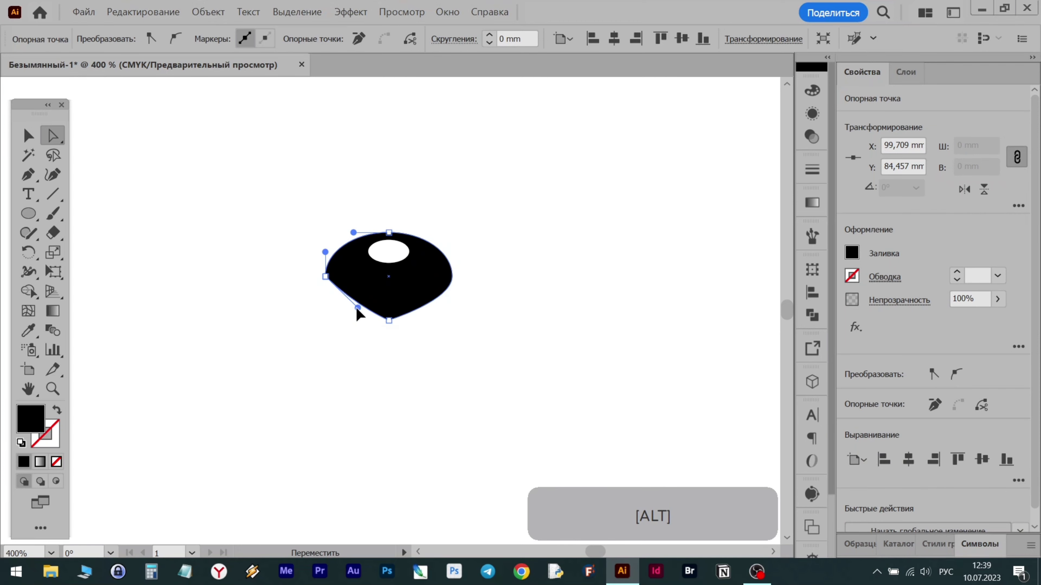
pyautogui.hotkey('ctrl', 'z')
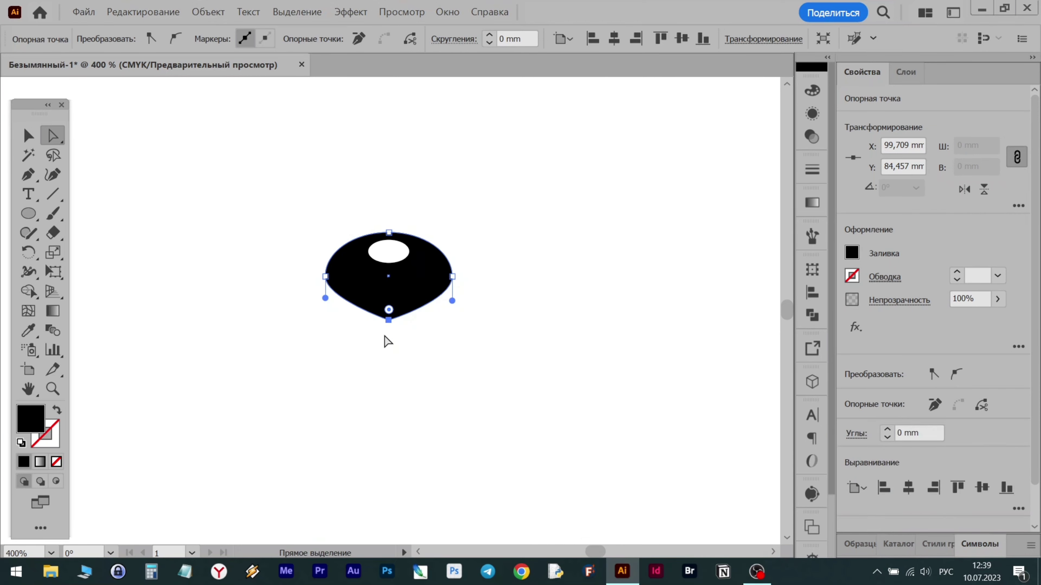
pyautogui.click(176, 39)
pyautogui.moveTo(369, 321); pyautogui.dragTo(368, 320)
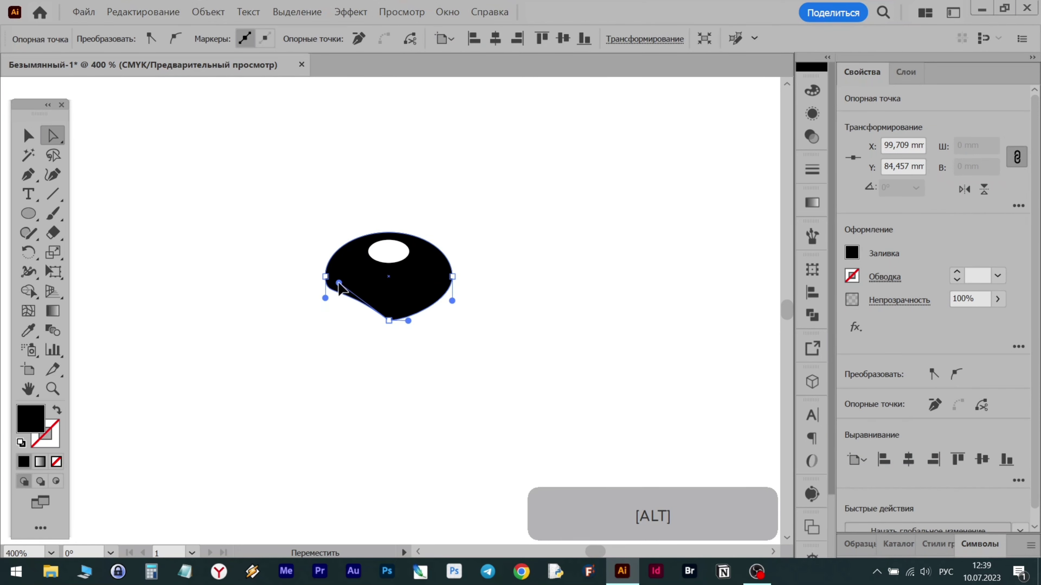
pyautogui.moveTo(340, 286); pyautogui.dragTo(365, 293)
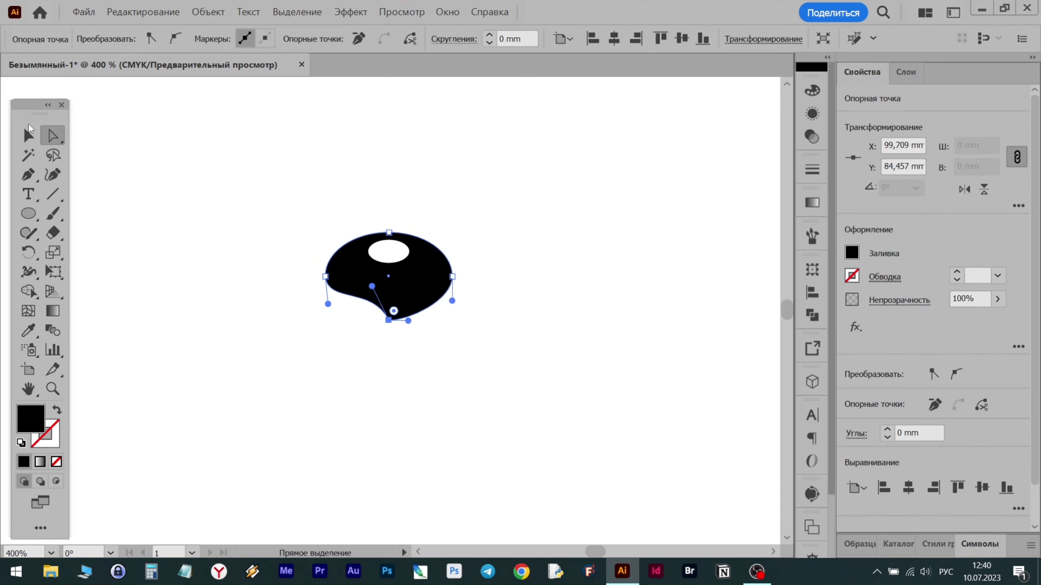
# Draw a black rectangle over the nose's right half, starting at its vertical centre line, and select all the shapes
pyautogui.click(29, 132)
pyautogui.moveTo(28, 214); pyautogui.dragTo(82, 214)
pyautogui.moveTo(388, 179); pyautogui.dragTo(481, 386)
pyautogui.click(28, 135)
pyautogui.moveTo(295, 159); pyautogui.dragTo(534, 402)
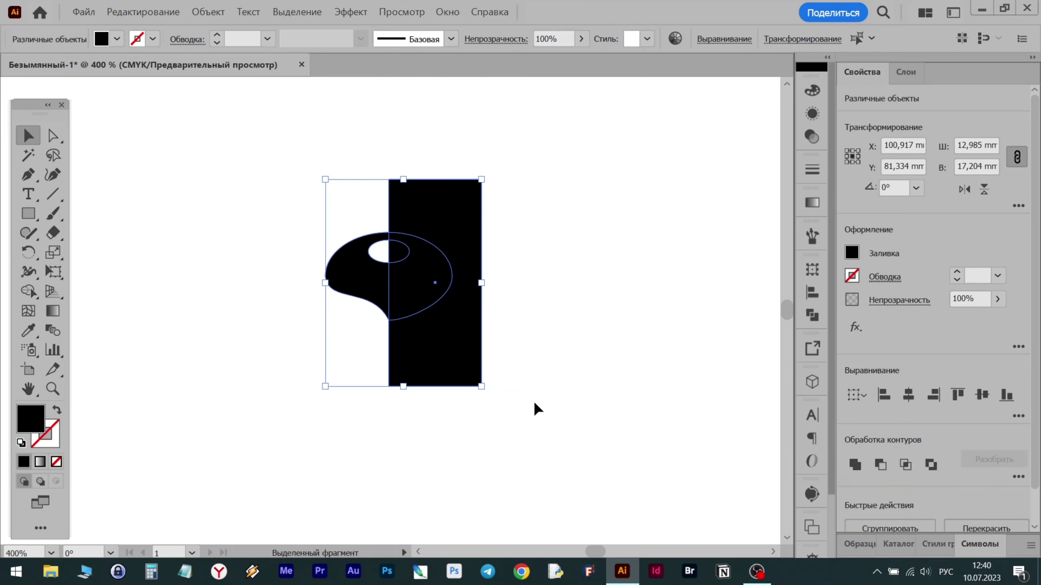
# Erase the rectangle and the right halves of the nose and highlight with the Shape Builder tool
pyautogui.click(28, 292)
pyautogui.moveTo(434, 346); pyautogui.dragTo(434, 287)
pyautogui.keyDown('alt'); pyautogui.click(402, 252); pyautogui.keyUp('alt')
pyautogui.press('v')
pyautogui.click(487, 277)
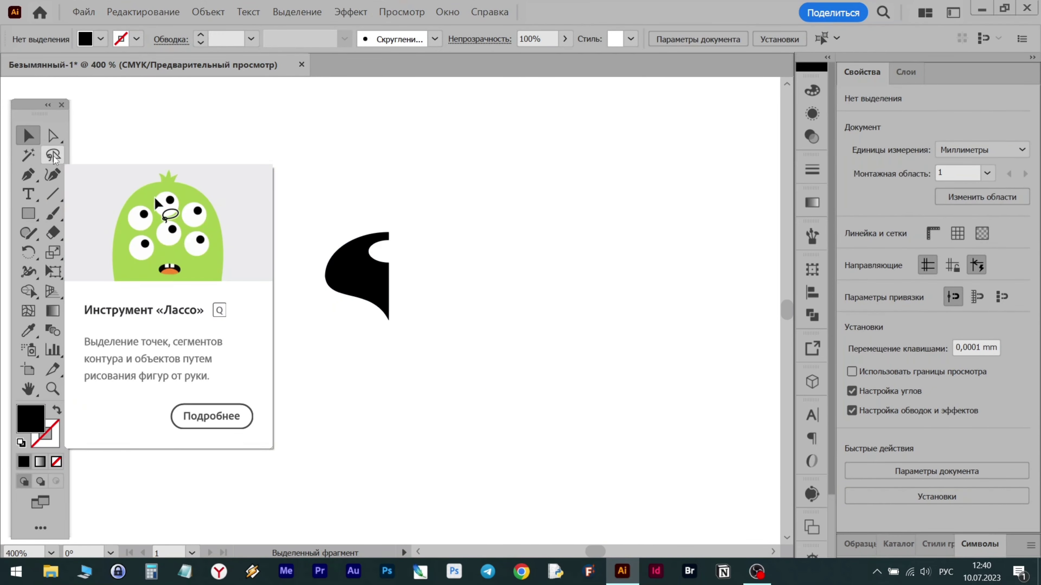
# Draw an ellipse about 11.9 × 8.4 mm to the left of the half nose and delete its leftmost anchor
pyautogui.moveTo(28, 213); pyautogui.dragTo(78, 246)
pyautogui.moveTo(146, 219); pyautogui.dragTo(288, 323)
pyautogui.press('v')
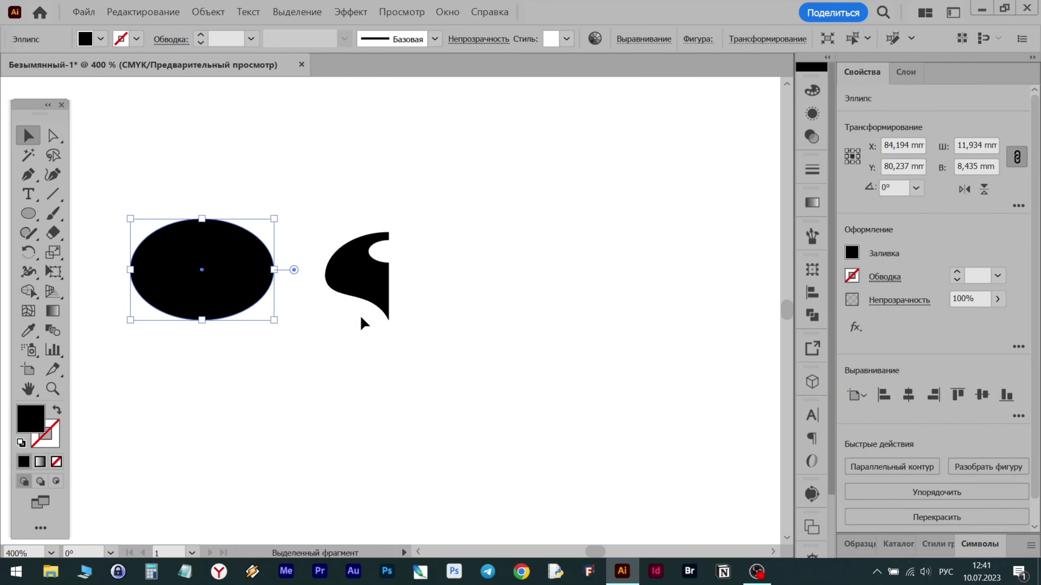
pyautogui.hscroll(-3, 360, 317)
pyautogui.press('a')
pyautogui.click(209, 270)
pyautogui.press('Delete')
# Pull the half ellipse's bottom anchor left to about X 79.9 mm and swap its black fill to a 1 pt stroke
pyautogui.click(280, 320)
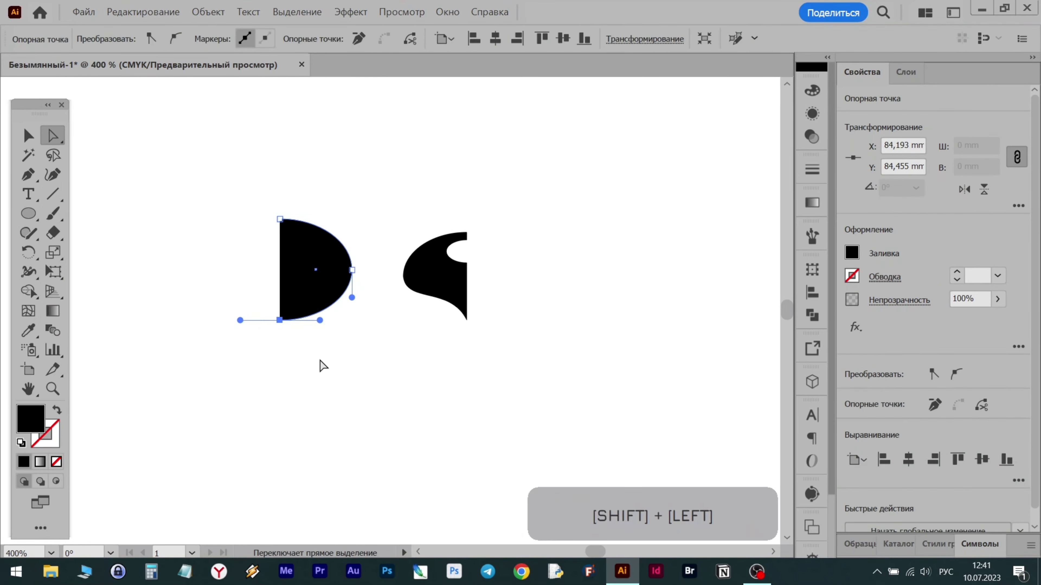
pyautogui.moveTo(279, 322); pyautogui.dragTo(227, 323)
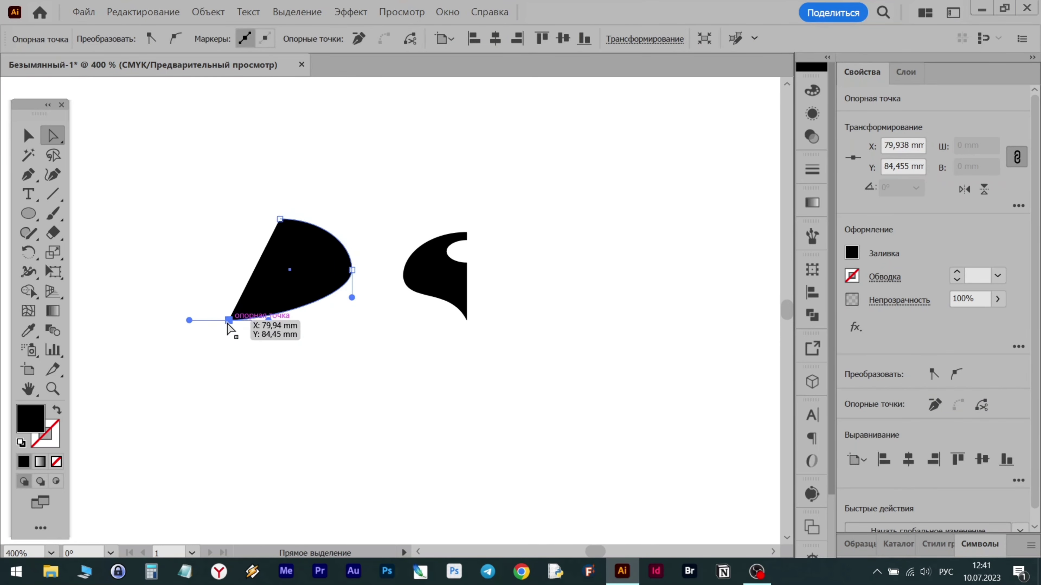
pyautogui.hotkey('shift', 'x')
pyautogui.moveTo(352, 296); pyautogui.dragTo(351, 311)
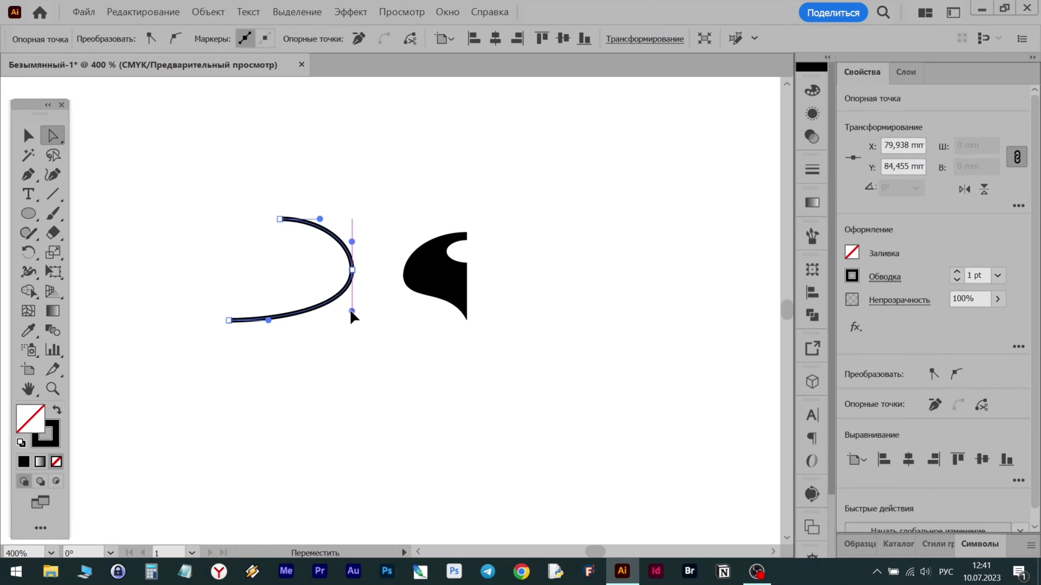
# Stretch the curve's lower end further left to X 78.9 mm and extend it with a curved Pen segment rising to the left
pyautogui.moveTo(229, 320); pyautogui.dragTo(218, 322)
pyautogui.moveTo(351, 312); pyautogui.dragTo(352, 320)
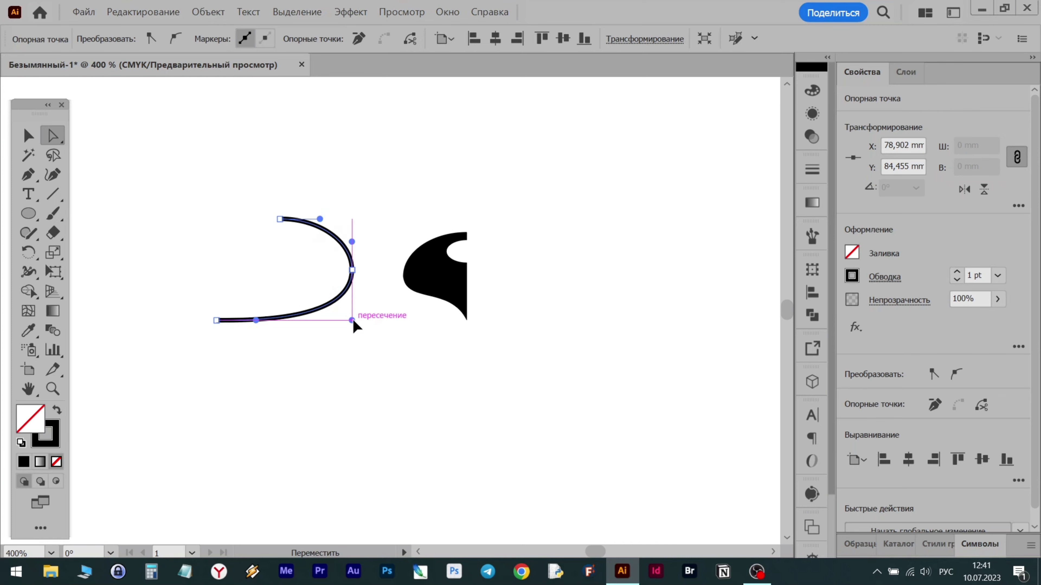
pyautogui.moveTo(256, 321); pyautogui.dragTo(272, 326)
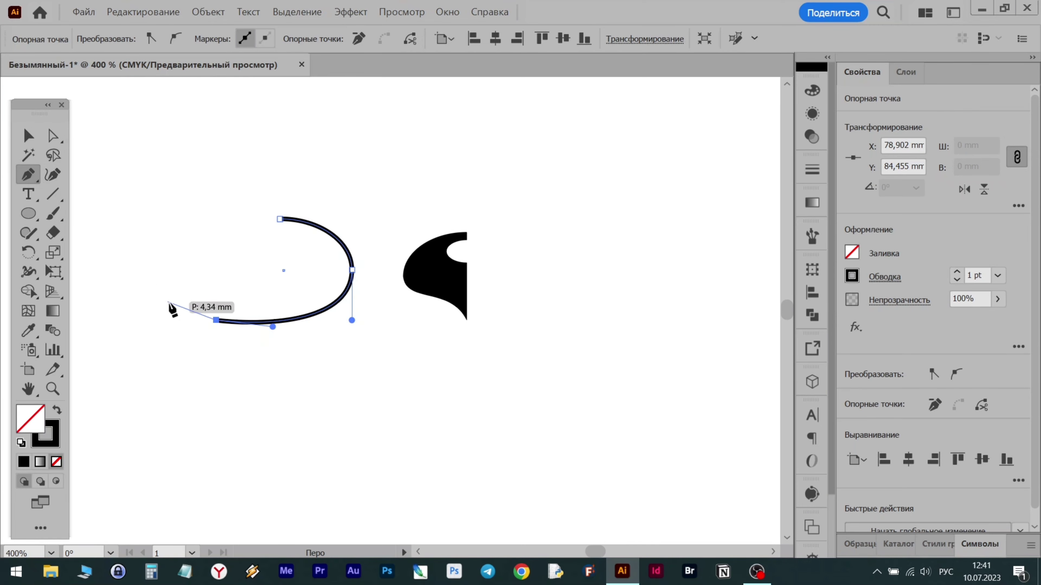
pyautogui.moveTo(127, 303); pyautogui.dragTo(127, 301)
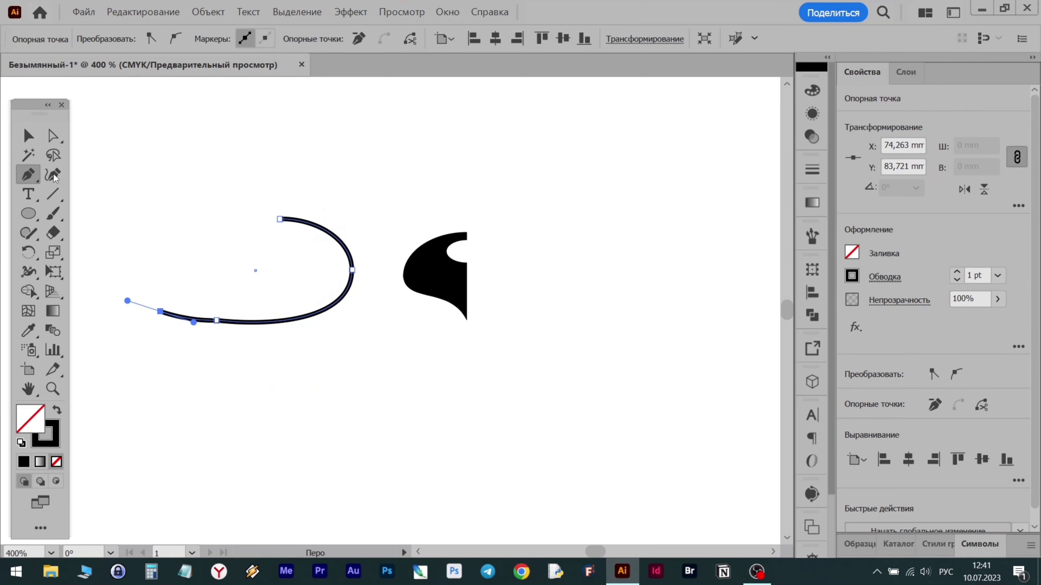
pyautogui.click(216, 321)
pyautogui.click(177, 39)
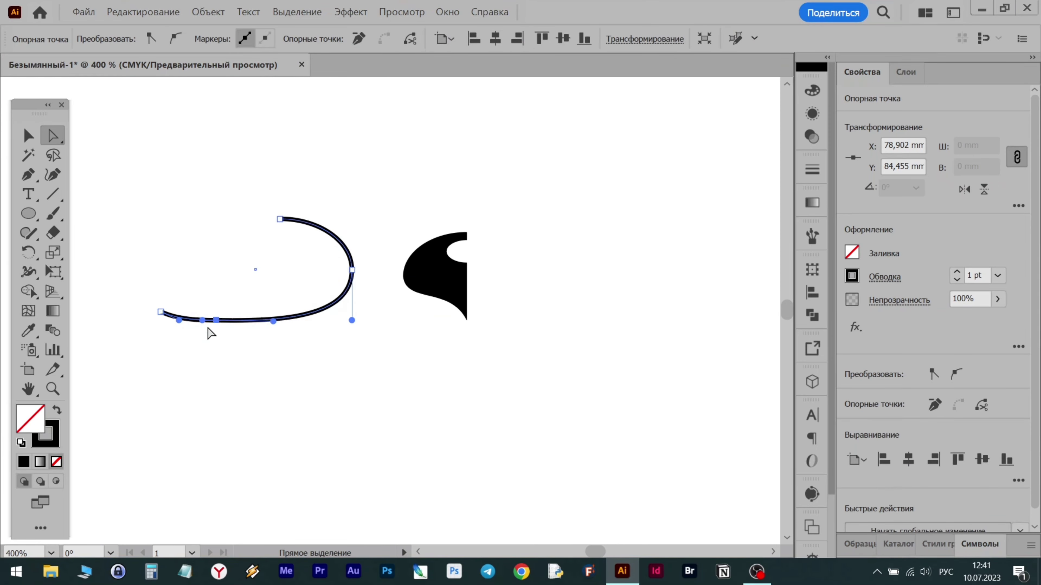
pyautogui.hotkey('ctrl', 'z')
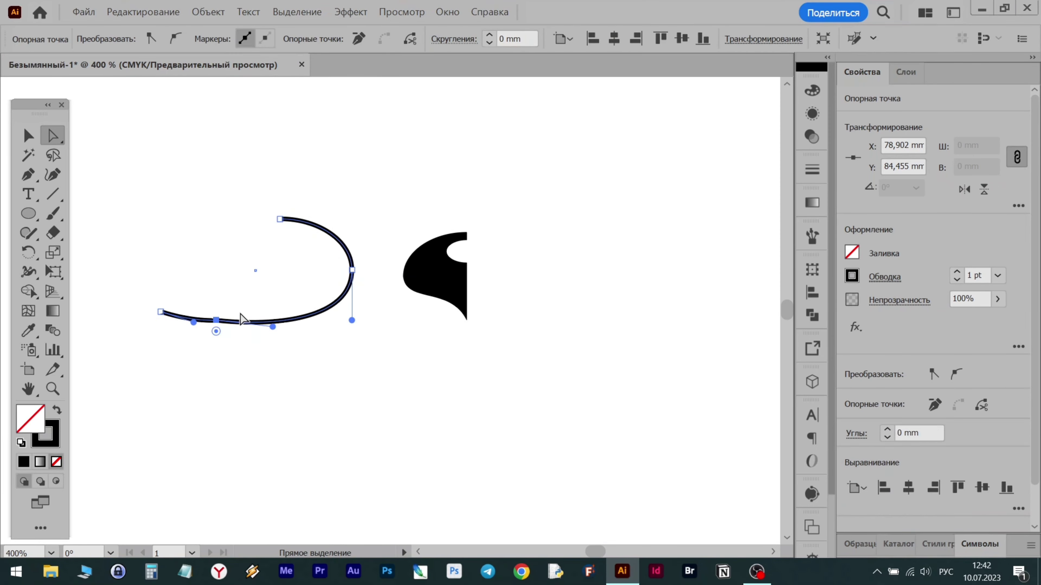
# Reposition the anchor joining the two lower segments and adjust its right handle to form one smooth continuous curve
pyautogui.scroll(4, 216, 324)
pyautogui.moveTo(214, 310); pyautogui.dragTo(247, 345)
pyautogui.scroll(-2, 222, 350)
pyautogui.moveTo(361, 355); pyautogui.dragTo(339, 351)
pyautogui.moveTo(247, 346); pyautogui.dragTo(266, 344)
pyautogui.click(274, 384)
pyautogui.click(401, 335)
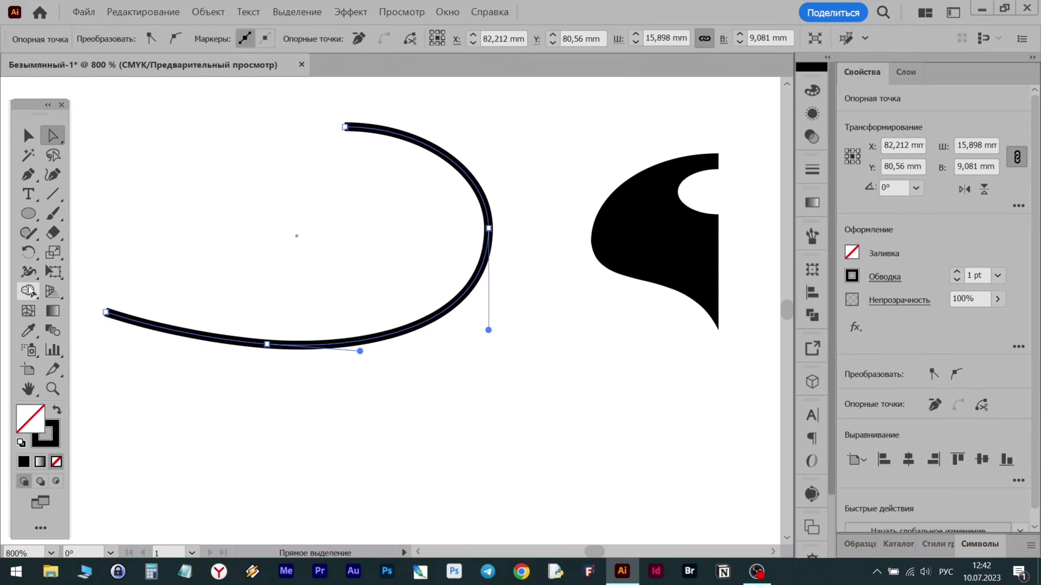
# Apply a stroke width profile to the curve that tapers to points at both ends
pyautogui.click(893, 279)
pyautogui.click(886, 530)
pyautogui.click(838, 367)
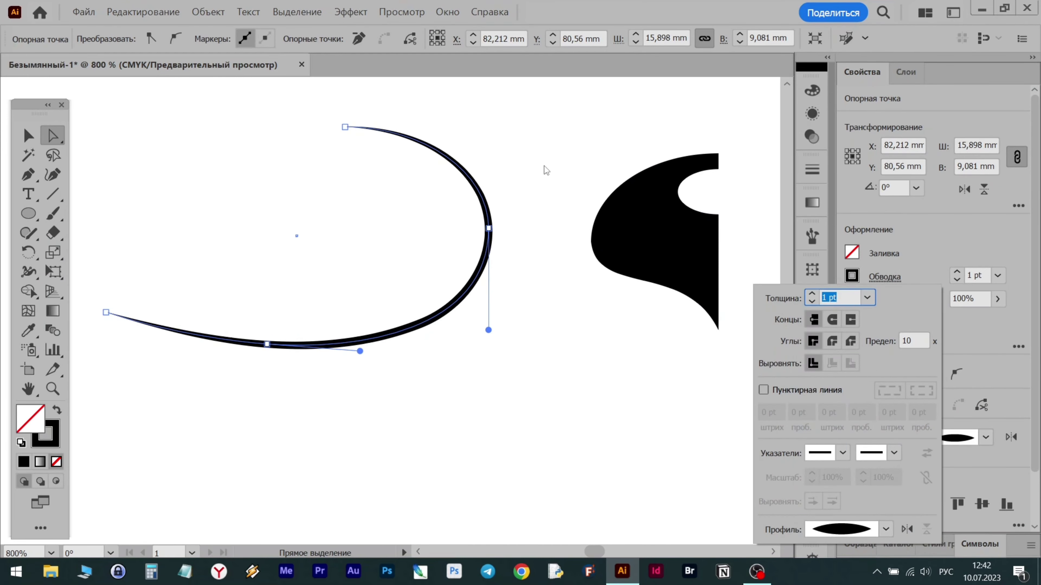
pyautogui.click(550, 224)
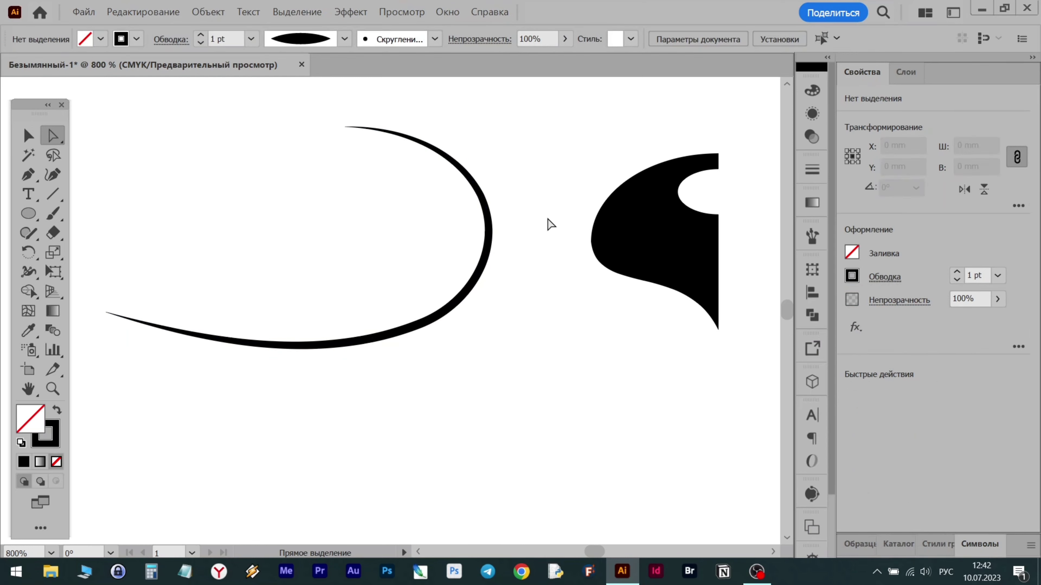
# Draw an ellipse about 26 × 17.2 mm centred around the nose's cut edge and trim its overlap with the tapered curve using Shape Builder
pyautogui.scroll(-2, 669, 216)
pyautogui.hscroll(3, 485, 235)
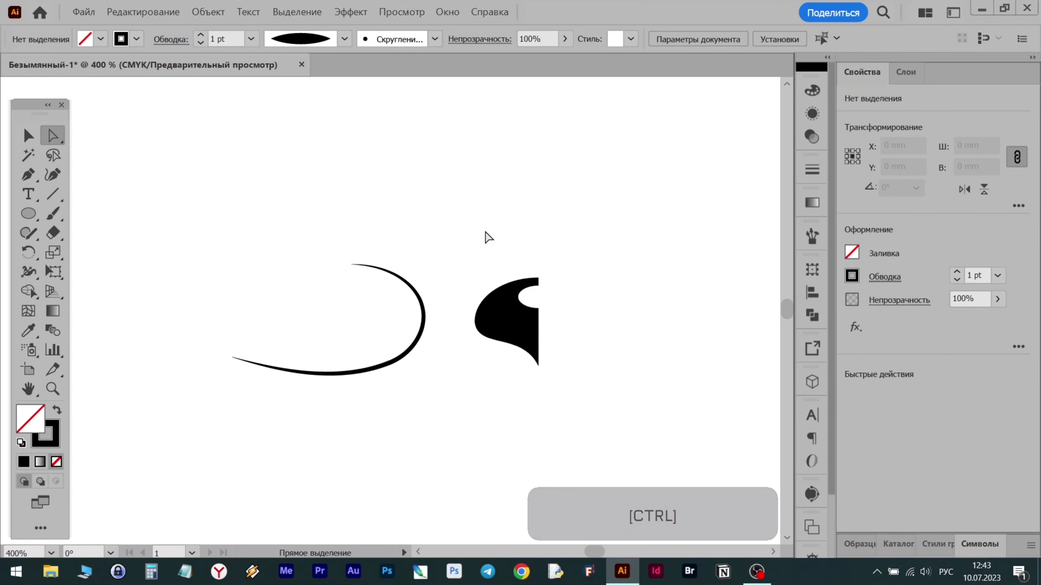
pyautogui.click(31, 214)
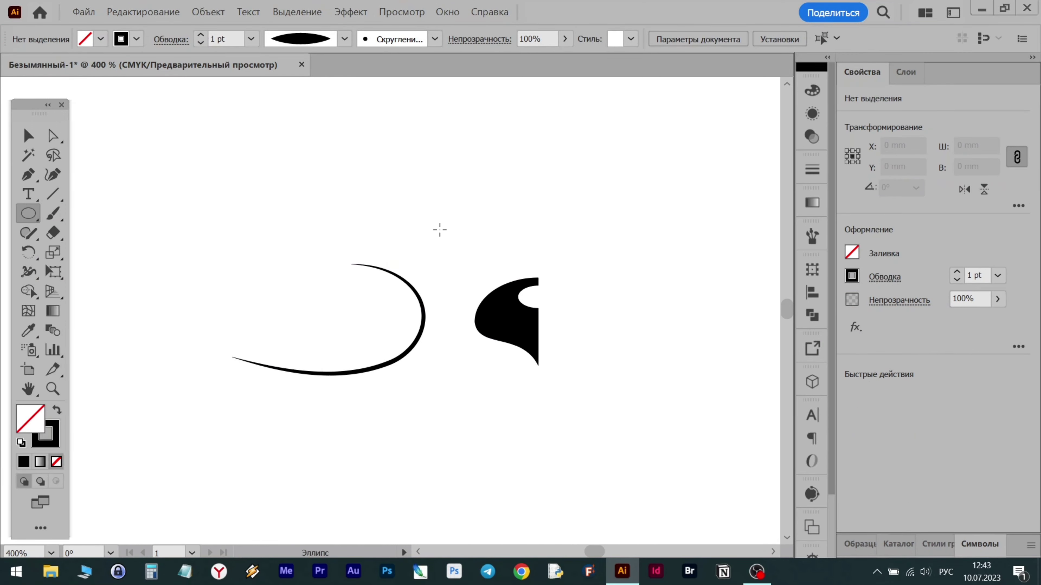
pyautogui.moveTo(440, 230); pyautogui.dragTo(739, 445)
pyautogui.press('v')
pyautogui.moveTo(647, 243)
pyautogui.mouseDown()
pyautogui.moveTo(632, 237)
pyautogui.moveTo(587, 255)
pyautogui.mouseUp()
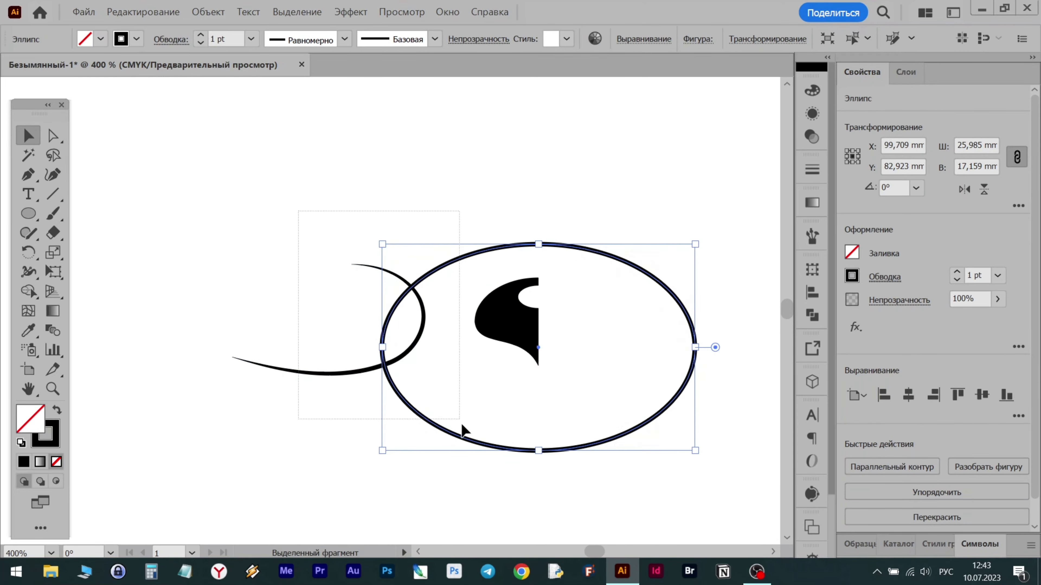
pyautogui.keyDown('shift'); pyautogui.click(427, 301); pyautogui.keyUp('shift')
pyautogui.hotkey('shift', 'm')
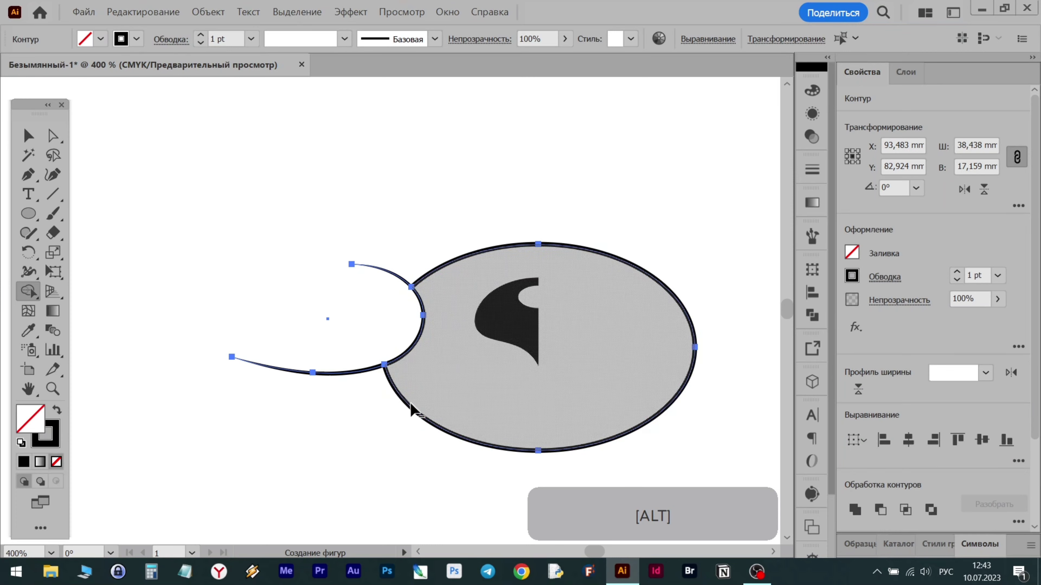
# Draw a 17.7 × 25 mm rectangle right of the nose's cut edge and use Shape Builder to leave only the large ellipse's upper-left arc
pyautogui.click(37, 220)
pyautogui.moveTo(38, 220); pyautogui.dragTo(78, 235)
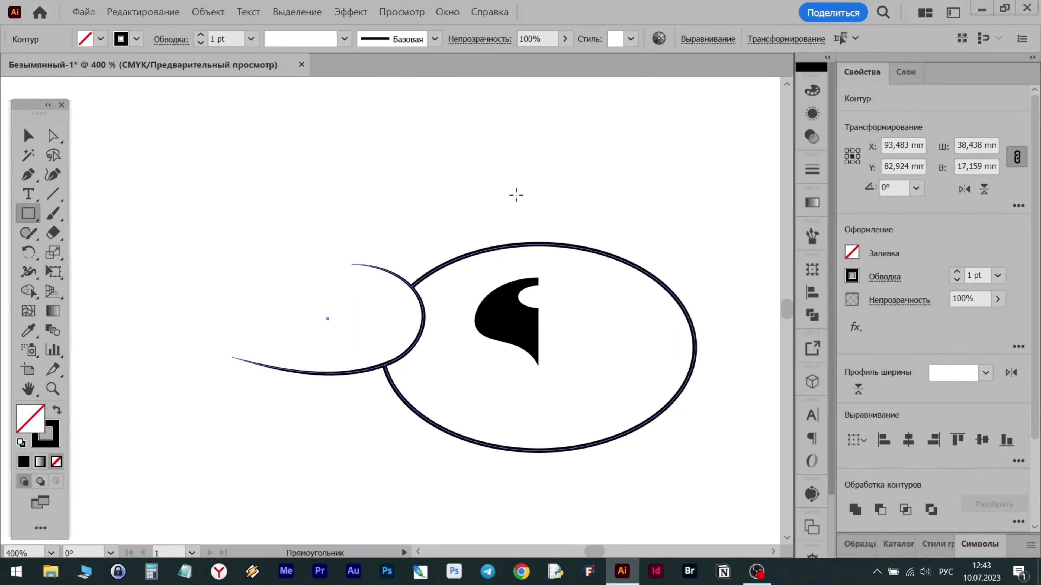
pyautogui.moveTo(538, 195); pyautogui.dragTo(751, 497)
pyautogui.click(31, 292)
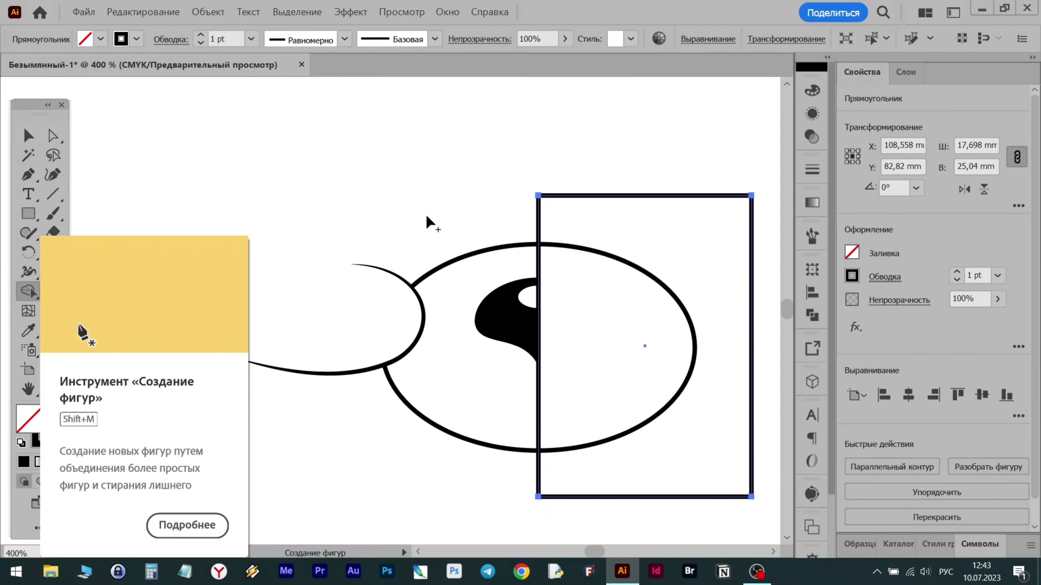
pyautogui.press('v')
pyautogui.moveTo(487, 180); pyautogui.dragTo(581, 242)
pyautogui.click(36, 292)
pyautogui.keyDown('alt'); pyautogui.moveTo(649, 220); pyautogui.dragTo(630, 318); pyautogui.keyUp('alt')
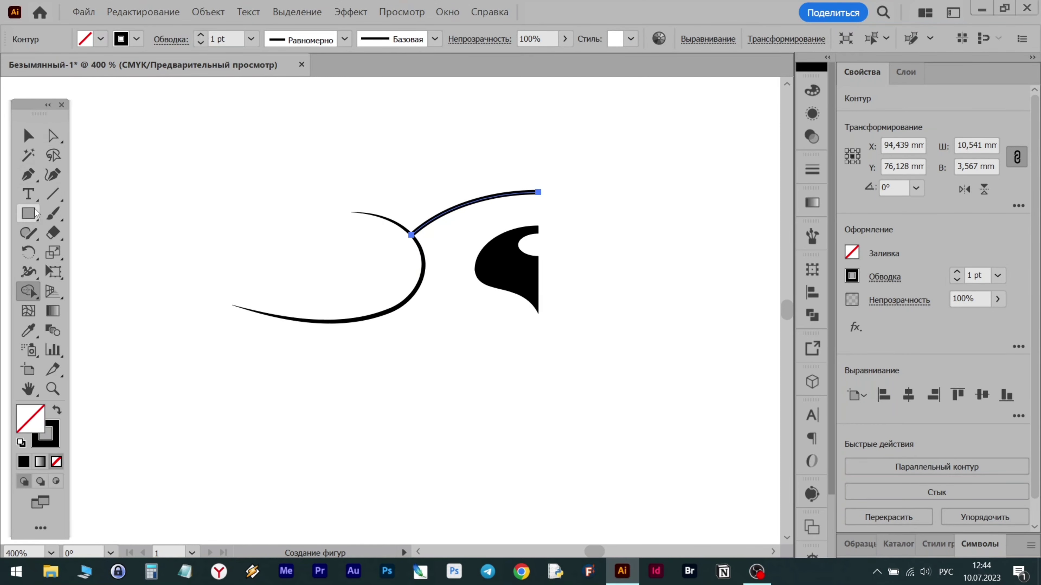
# Draw a smaller unfilled ellipse below the arc and move it up so it overlaps the tapered curve and the nose
pyautogui.moveTo(35, 212); pyautogui.dragTo(94, 253)
pyautogui.moveTo(372, 272); pyautogui.dragTo(554, 374)
pyautogui.press('v')
pyautogui.moveTo(451, 272); pyautogui.dragTo(459, 234)
# Draw a rectangle right of the nose's cut edge, select it with the small ellipse and tapered curve, and activate Shape Builder
pyautogui.keyDown('shift'); pyautogui.click(374, 317); pyautogui.keyUp('shift')
pyautogui.press('m')
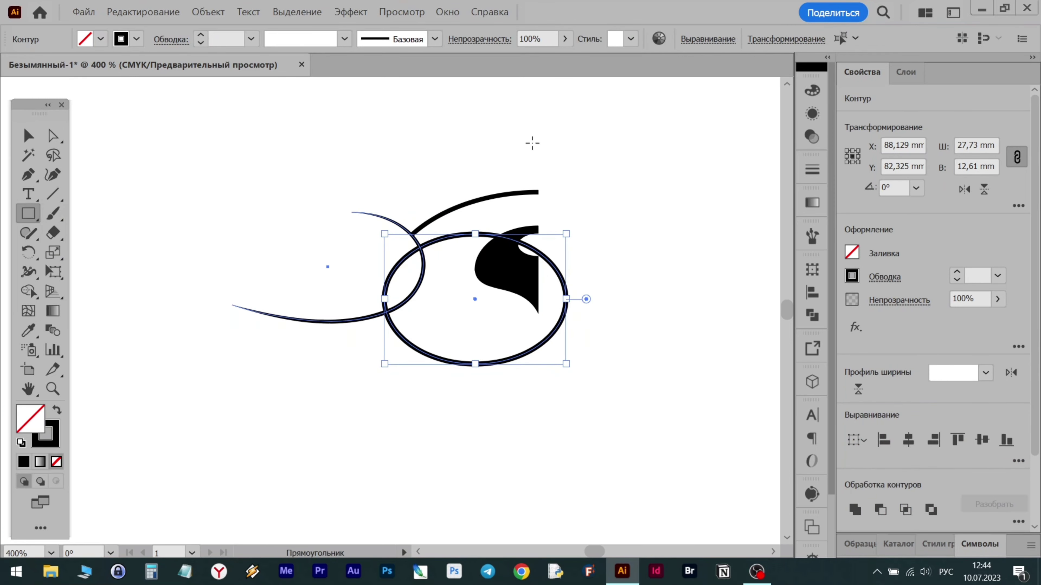
pyautogui.moveTo(537, 130); pyautogui.dragTo(708, 445)
pyautogui.click(28, 136)
pyautogui.moveTo(365, 298); pyautogui.dragTo(400, 349)
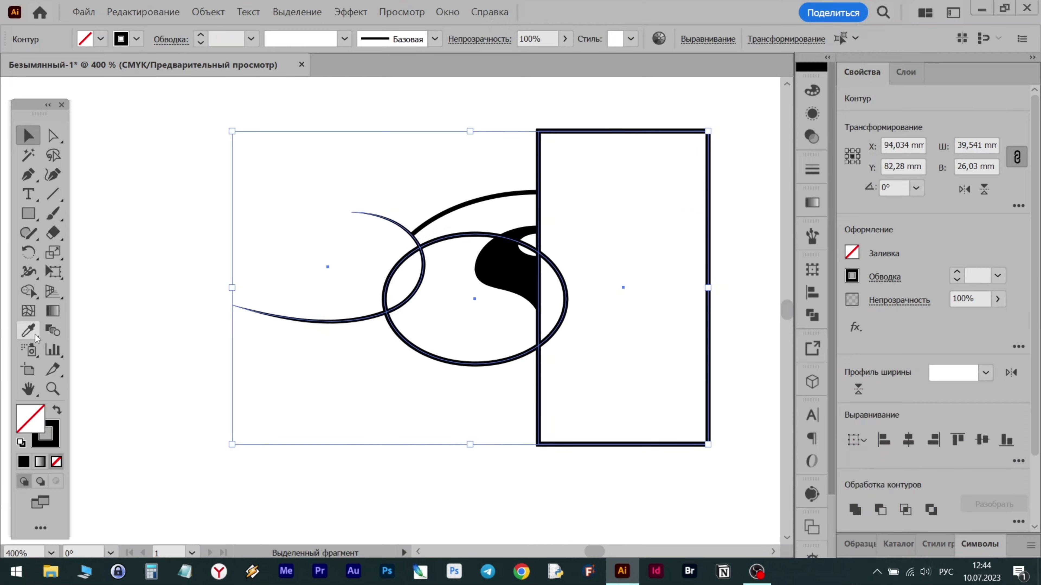
pyautogui.click(28, 291)
pyautogui.keyDown('alt'); pyautogui.click(601, 371); pyautogui.keyUp('alt')
pyautogui.keyDown('alt'); pyautogui.click(457, 258); pyautogui.keyUp('alt')
pyautogui.hotkey('ctrl', 'z')
pyautogui.hotkey('ctrl', 'z')
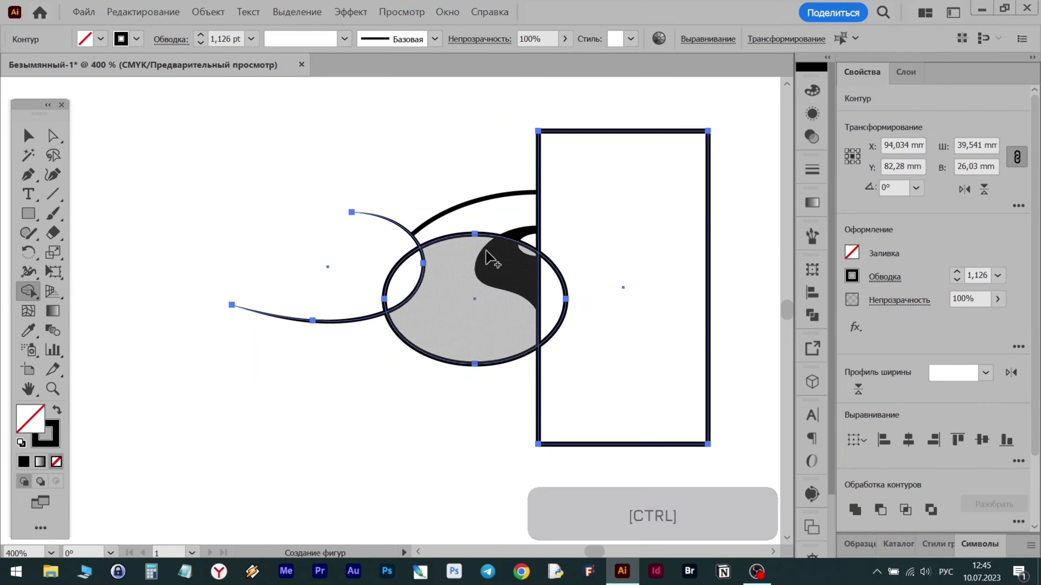
# Erase the rectangle and the small ellipse's excess parts with Shape Builder, leaving its lower arc between the tapered curve and the cut edge
pyautogui.moveTo(451, 241); pyautogui.dragTo(385, 286)
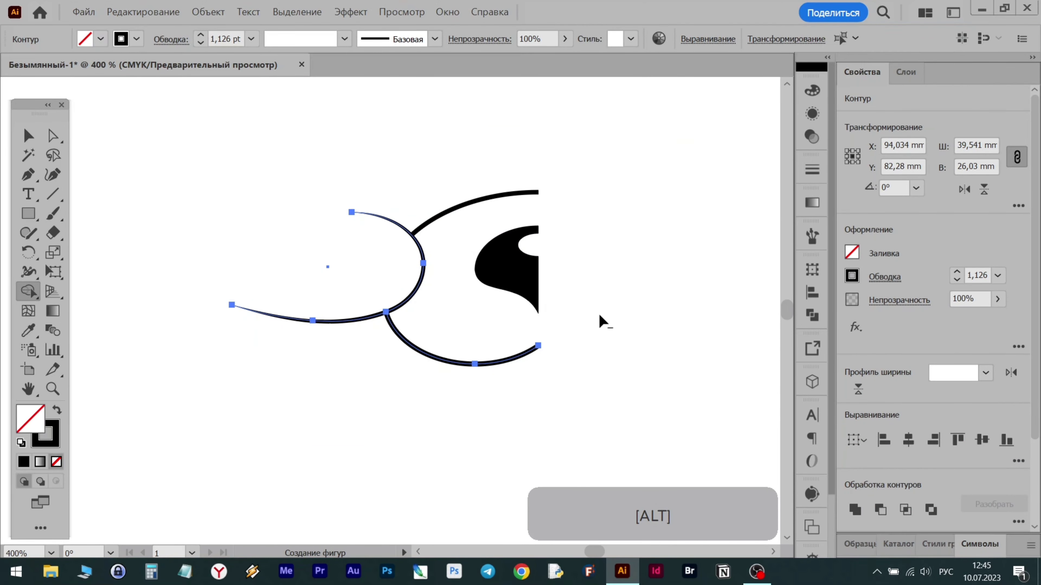
pyautogui.keyDown('alt'); pyautogui.click(553, 389); pyautogui.keyUp('alt')
pyautogui.click(28, 136)
pyautogui.click(606, 169)
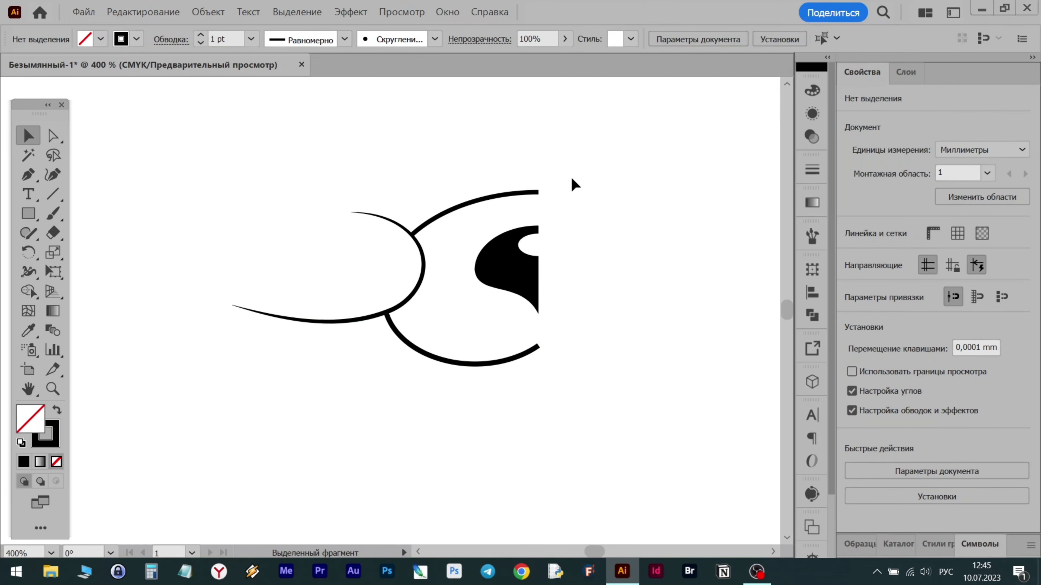
# Select the whole half muzzle and reflect a copy of it across the vertical axis through the nose's cut edge
pyautogui.moveTo(728, 121); pyautogui.dragTo(212, 459)
pyautogui.moveTo(28, 252); pyautogui.dragTo(94, 270)
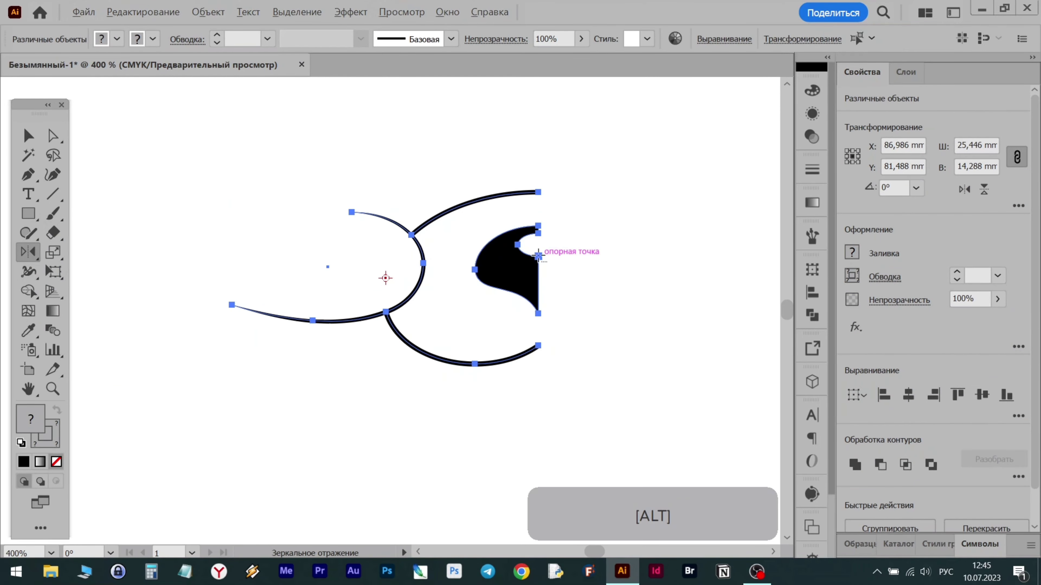
pyautogui.keyDown('alt'); pyautogui.click(538, 256); pyautogui.keyUp('alt')
pyautogui.click(731, 428)
# Try to combine the two lower mouth arcs into a compound path, undo it and deselect them
pyautogui.hscroll(2, 745, 385)
pyautogui.scroll(-2, 625, 350)
pyautogui.scroll(4, 625, 349)
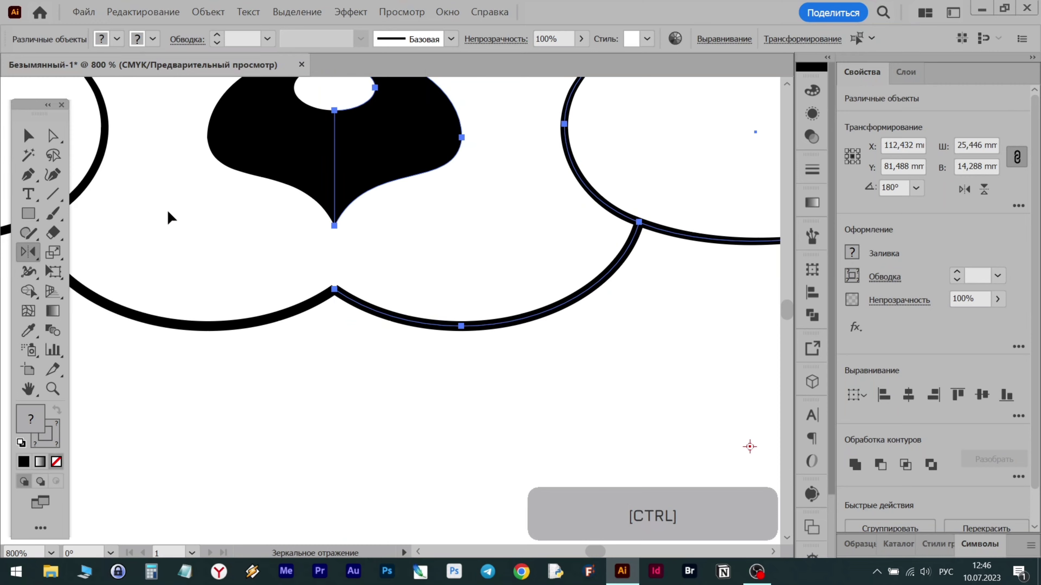
pyautogui.click(28, 135)
pyautogui.click(267, 406)
pyautogui.scroll(1, 286, 385)
pyautogui.click(399, 425)
pyautogui.scroll(-1, 399, 425)
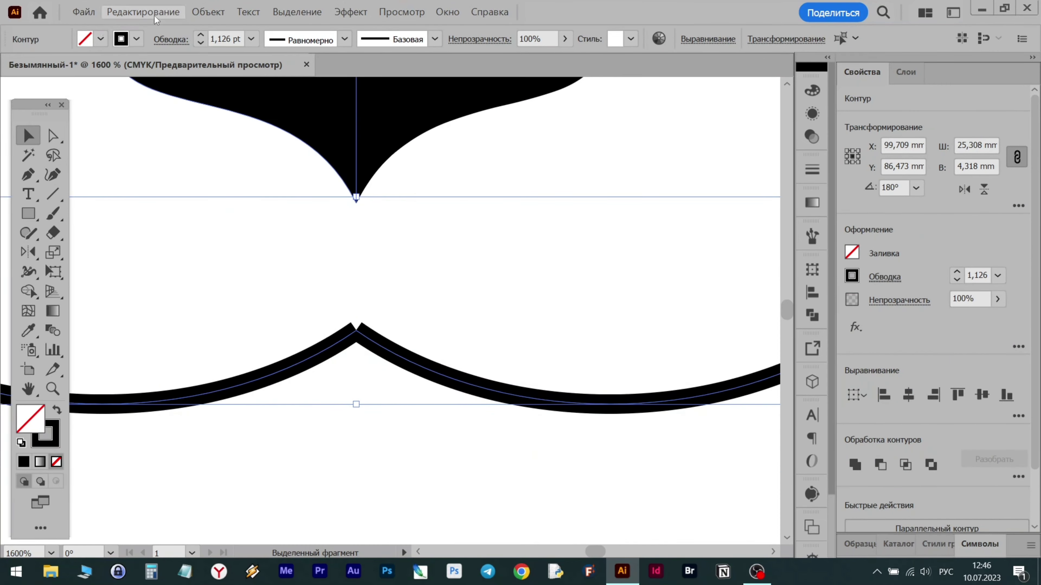
pyautogui.click(208, 12)
pyautogui.click(422, 466)
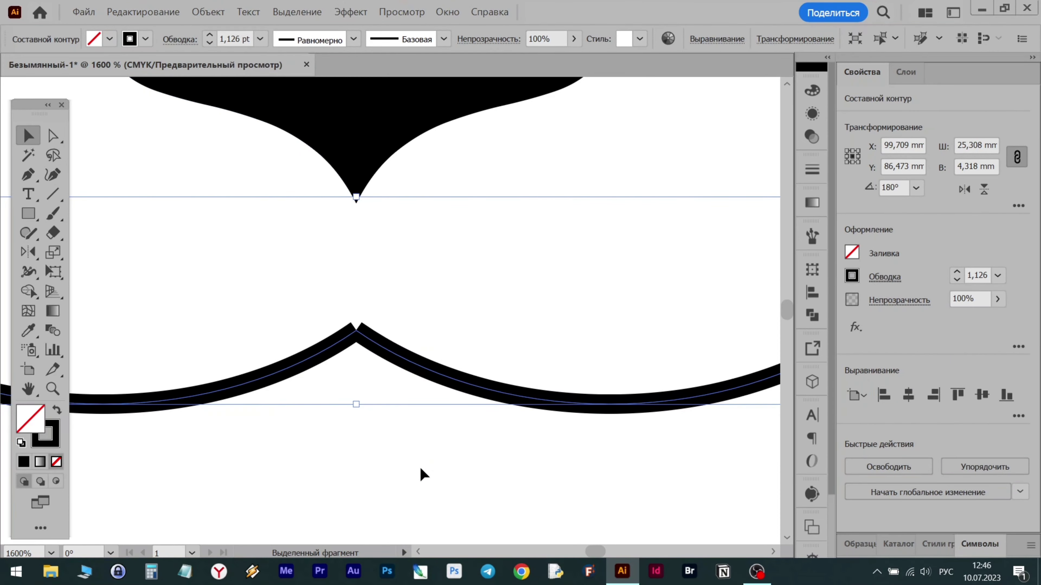
pyautogui.hotkey('ctrl', 'z')
pyautogui.click(444, 459)
pyautogui.click(357, 333)
pyautogui.click(329, 306)
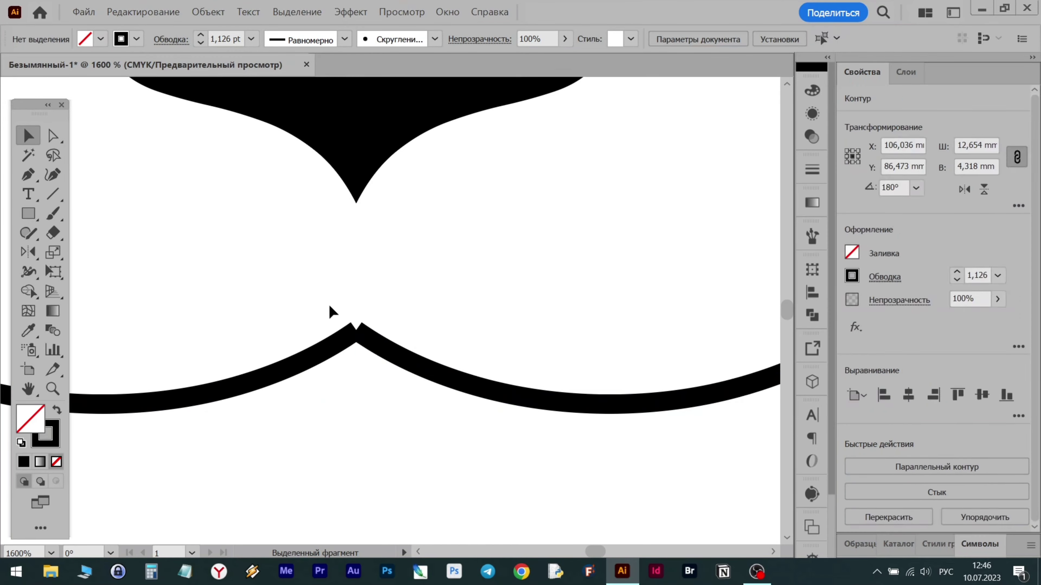
# Select the mouth arcs' meeting point, try adding anchor points to both arcs and undo the addition
pyautogui.click(377, 362)
pyautogui.press('a')
pyautogui.moveTo(298, 297); pyautogui.dragTo(368, 353)
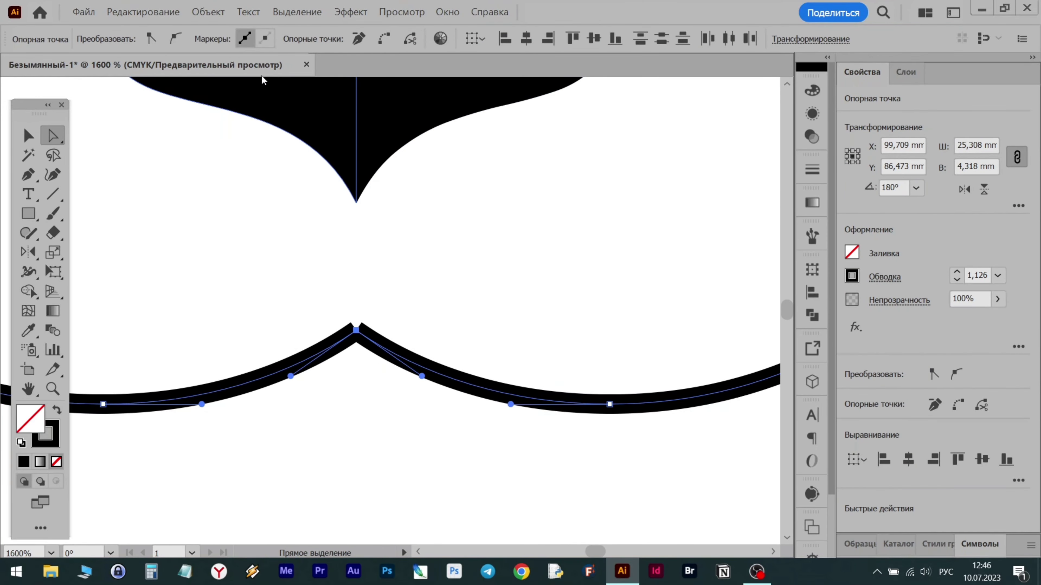
pyautogui.click(208, 11)
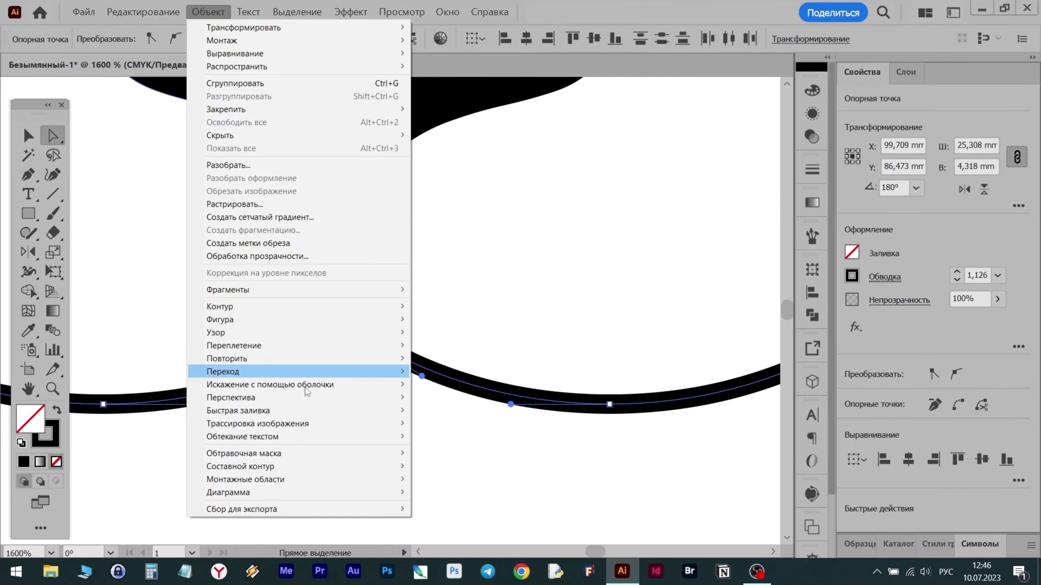
pyautogui.click(429, 466)
pyautogui.click(197, 17)
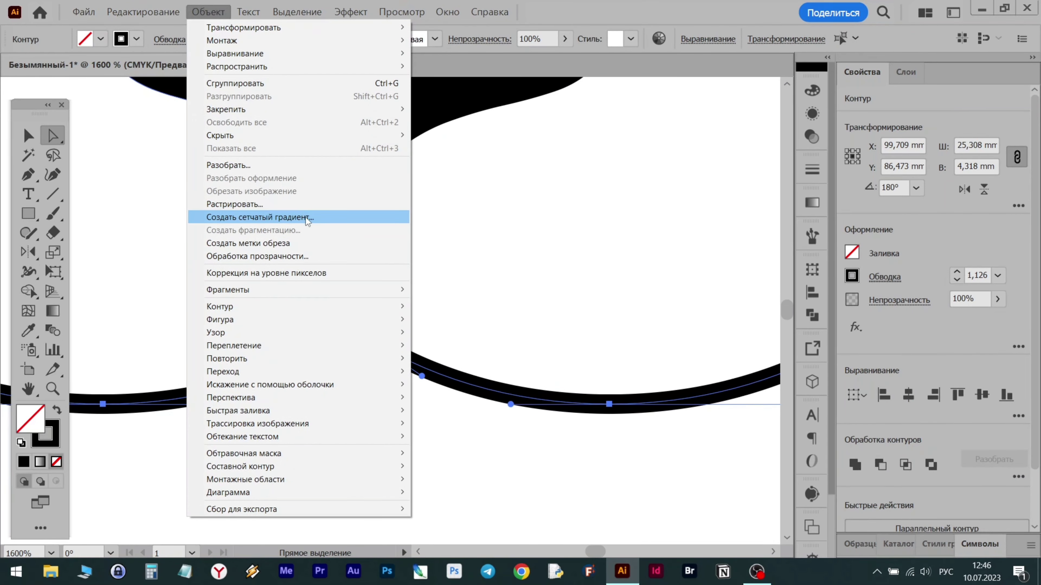
pyautogui.moveTo(311, 307)
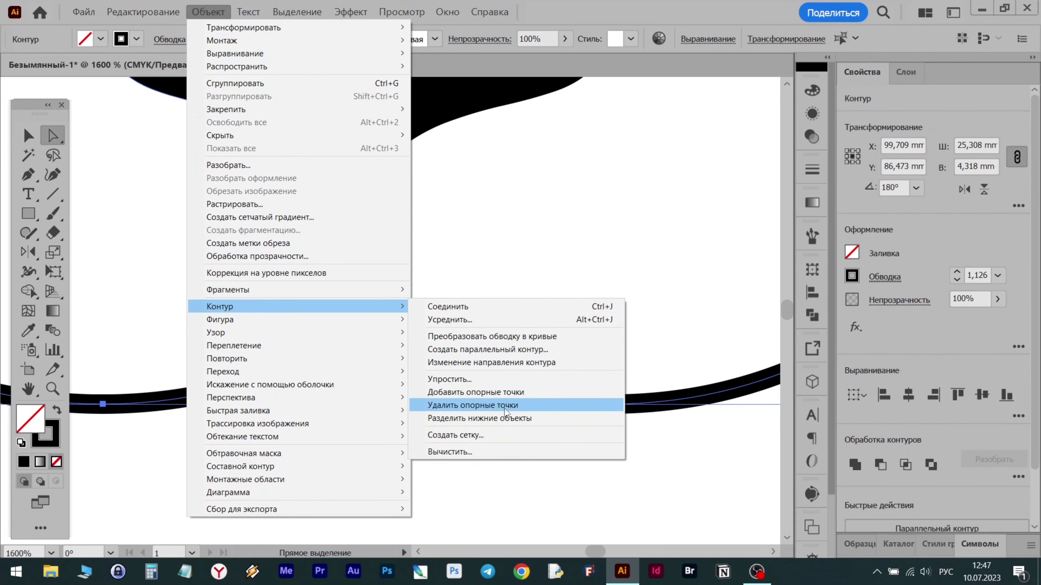
pyautogui.click(502, 392)
pyautogui.hotkey('ctrl', 'z')
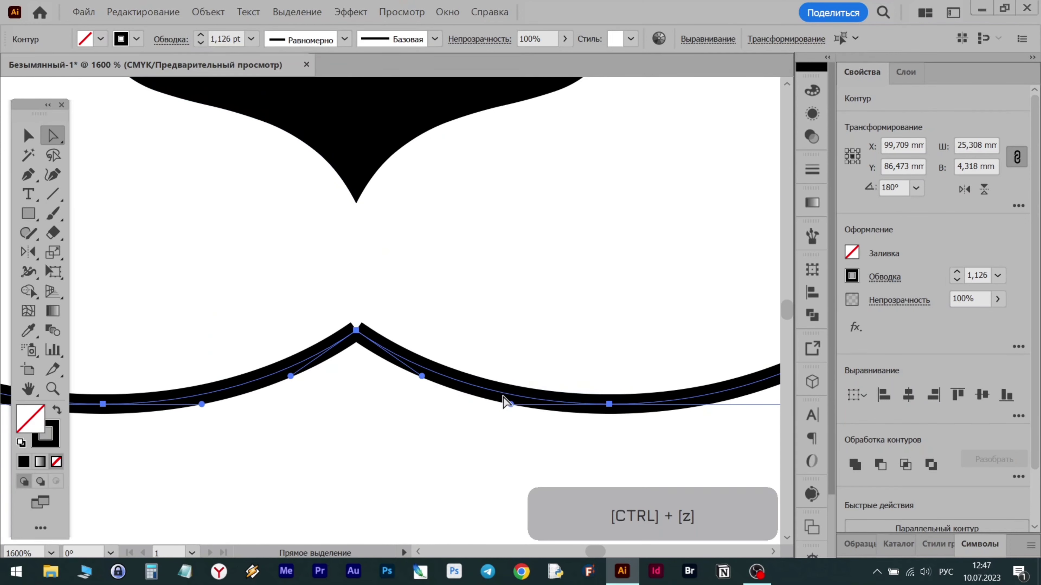
# Set the strokes of the two lower mouth arcs to round caps
pyautogui.click(882, 278)
pyautogui.click(835, 325)
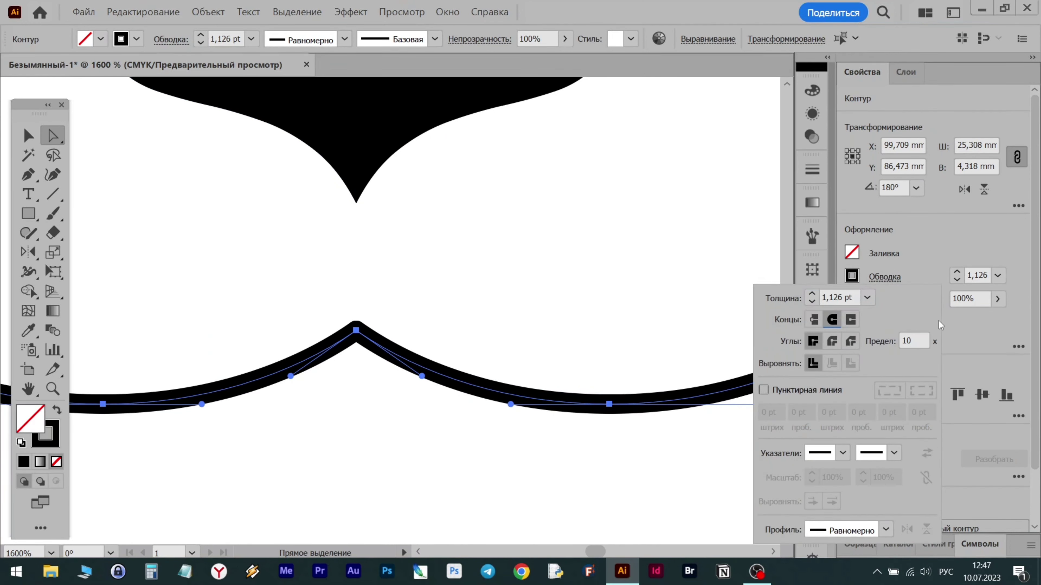
pyautogui.click(961, 328)
pyautogui.press('v')
pyautogui.scroll(-6, 318, 265)
# Try to combine all the muzzle paths, including the nose and cheek curves, into one compound path
pyautogui.moveTo(210, 179); pyautogui.dragTo(322, 275)
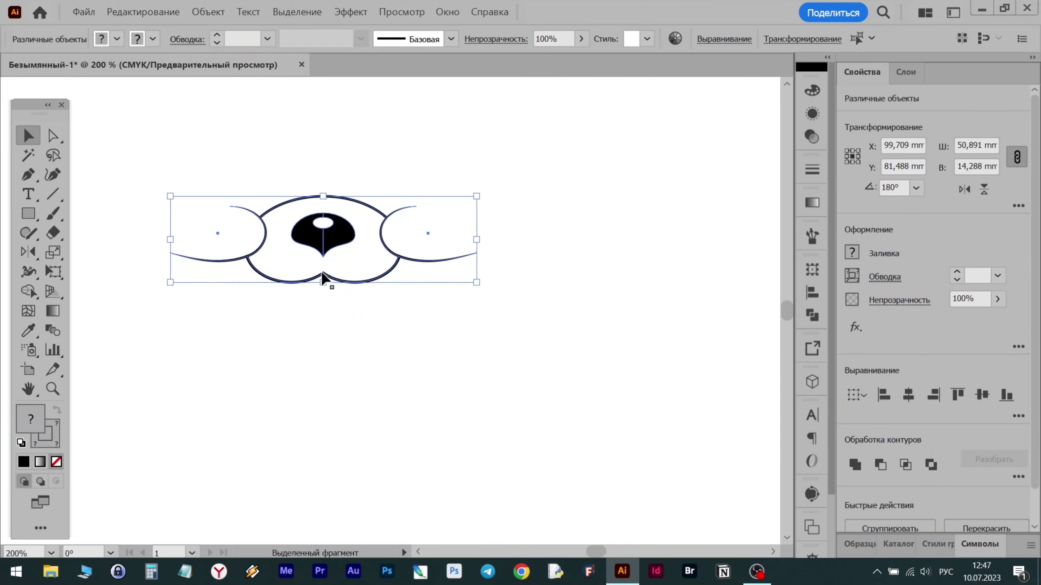
pyautogui.click(208, 11)
pyautogui.moveTo(262, 467)
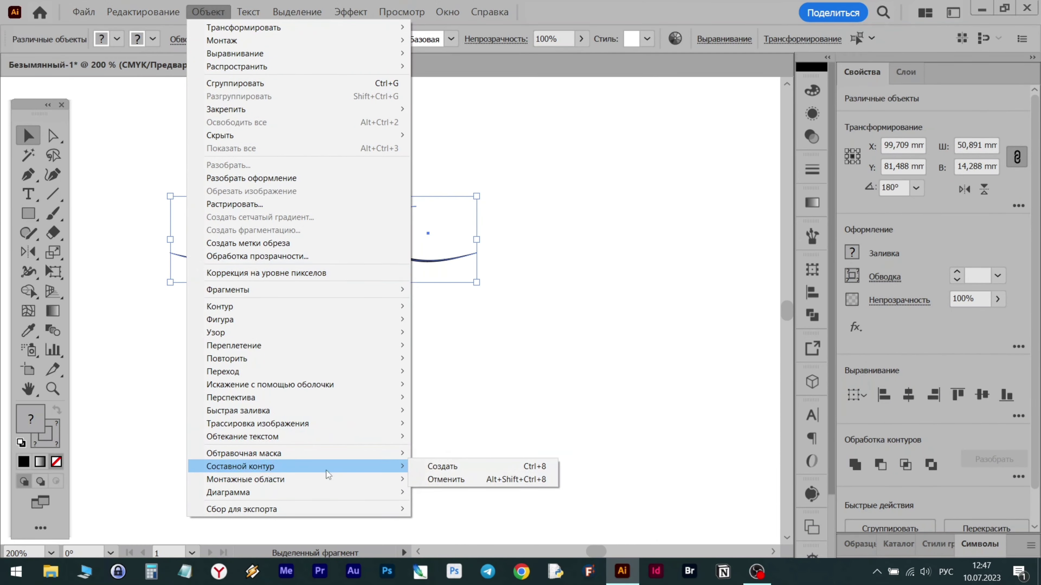
pyautogui.click(441, 467)
pyautogui.keyDown('ctrl'); pyautogui.click(494, 357); pyautogui.keyUp('ctrl')
pyautogui.scroll(1, 327, 334)
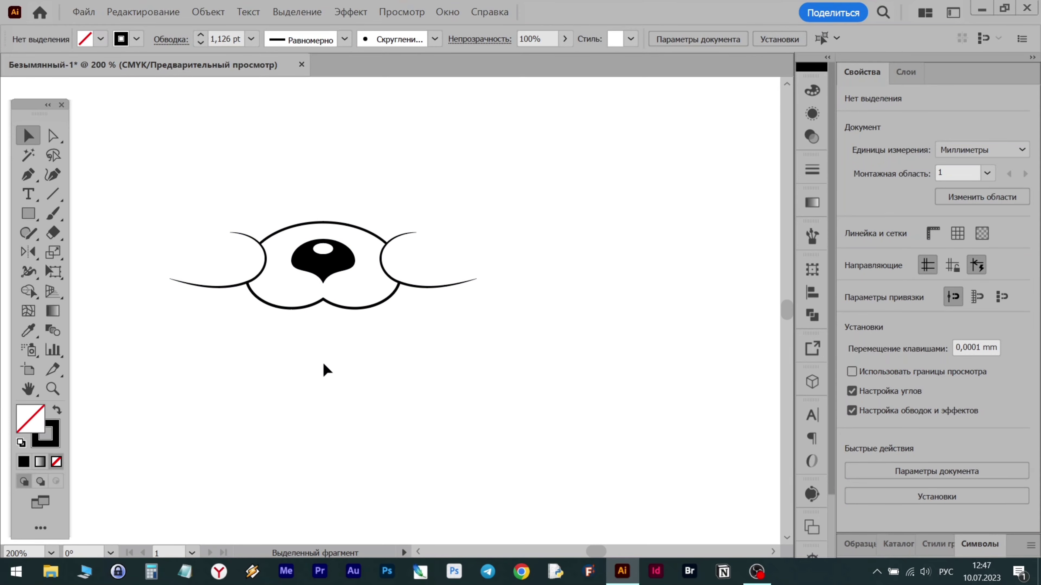
# Examine the stroke ends and stroke options of the lower mouth arcs where they meet the cheek curves
pyautogui.click(28, 174)
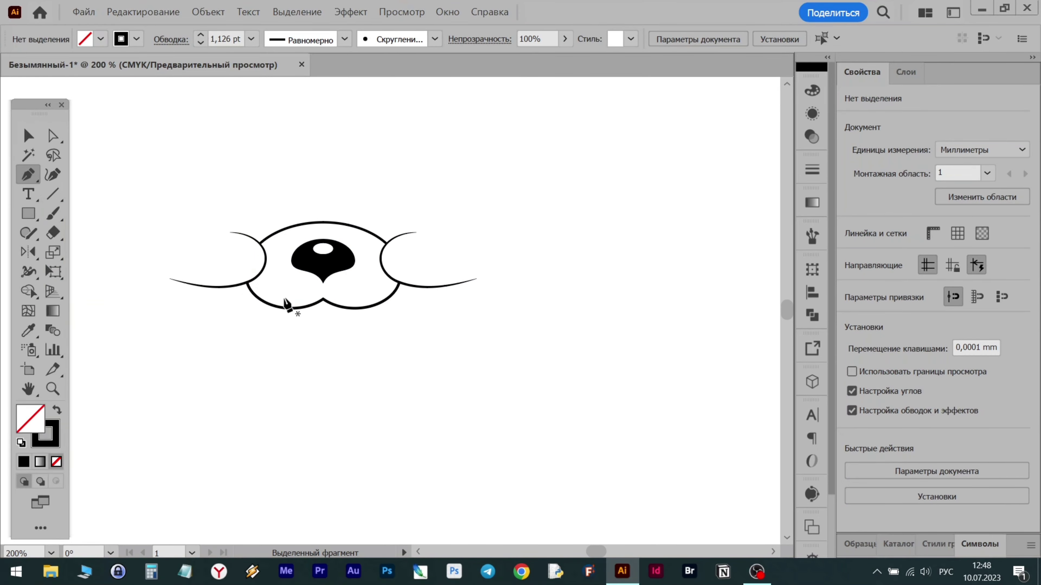
pyautogui.scroll(4, 246, 318)
pyautogui.scroll(3, 220, 189)
pyautogui.press('a')
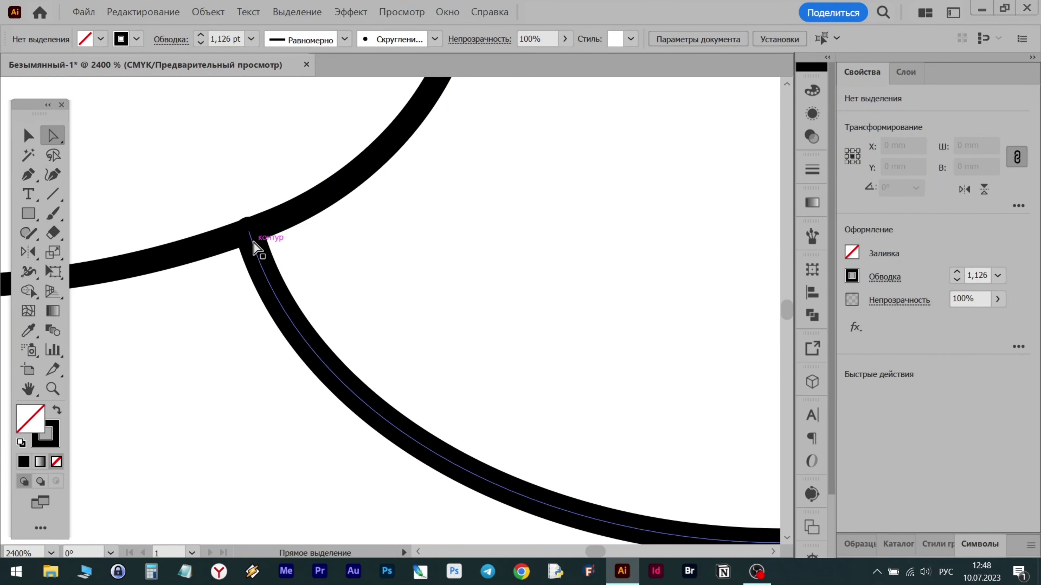
pyautogui.click(249, 231)
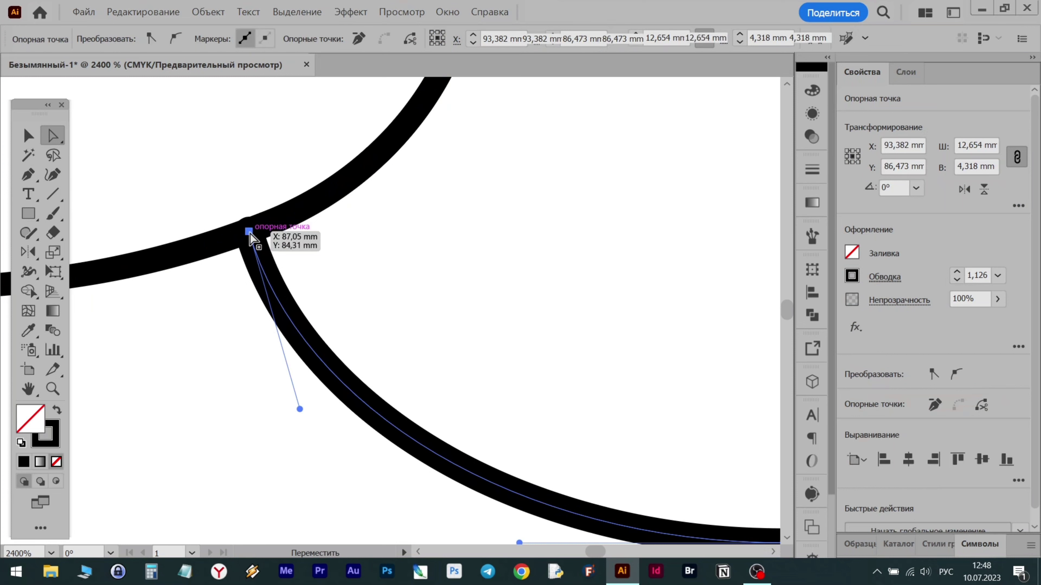
pyautogui.click(881, 277)
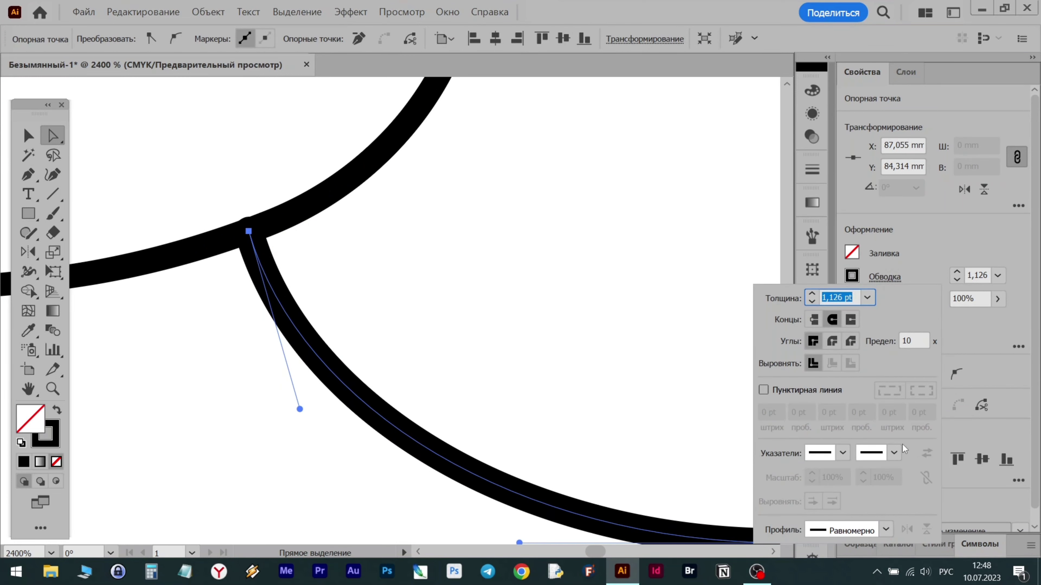
pyautogui.hscroll(5, 639, 319)
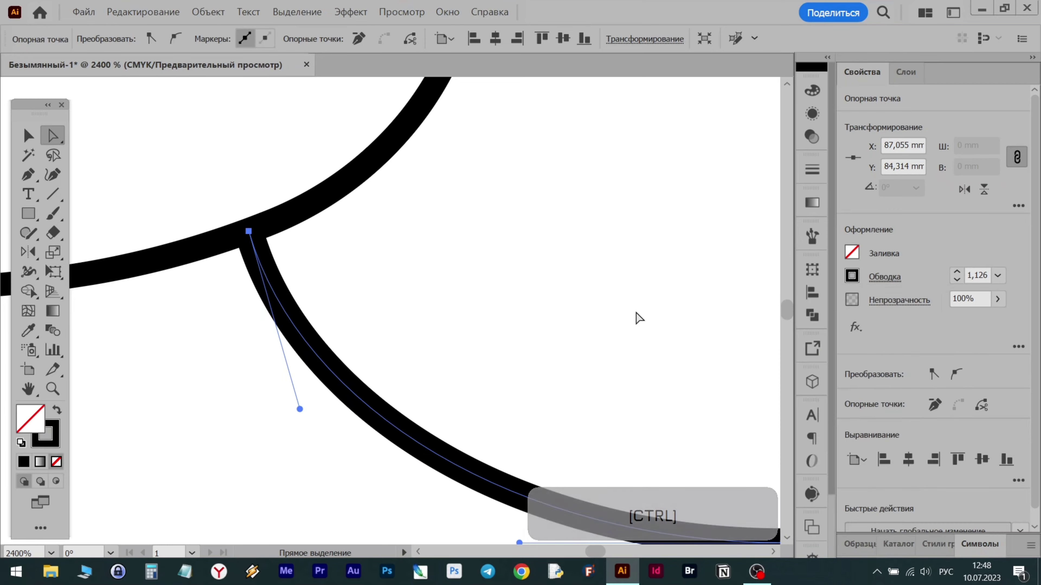
pyautogui.scroll(-4, 634, 338)
pyautogui.hscroll(2, 655, 348)
pyautogui.scroll(4, 615, 313)
pyautogui.click(613, 326)
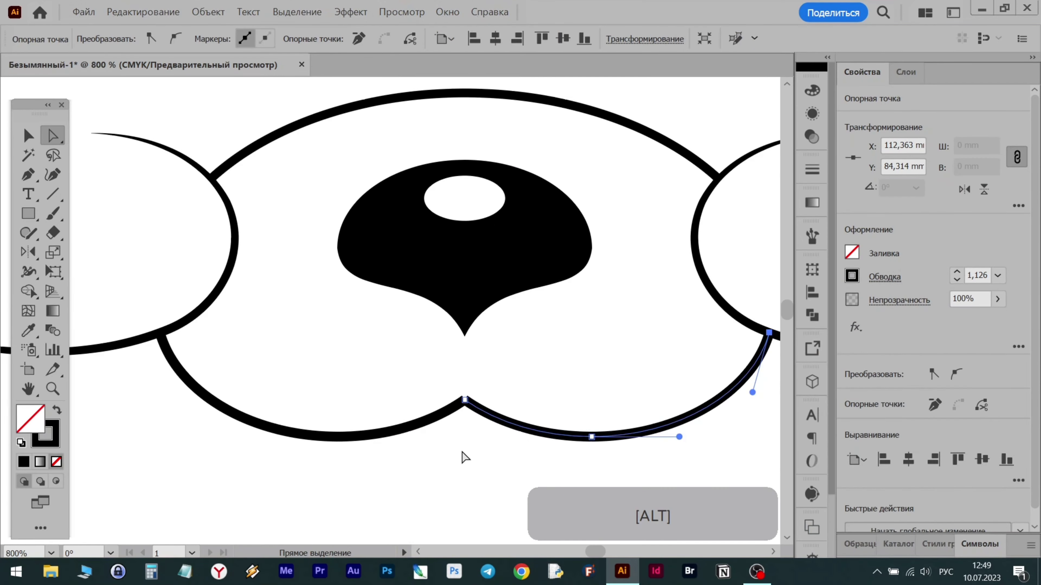
# Set the stroke weight of the two lower mouth arcs to 1 pt
pyautogui.scroll(4, 465, 458)
pyautogui.click(884, 276)
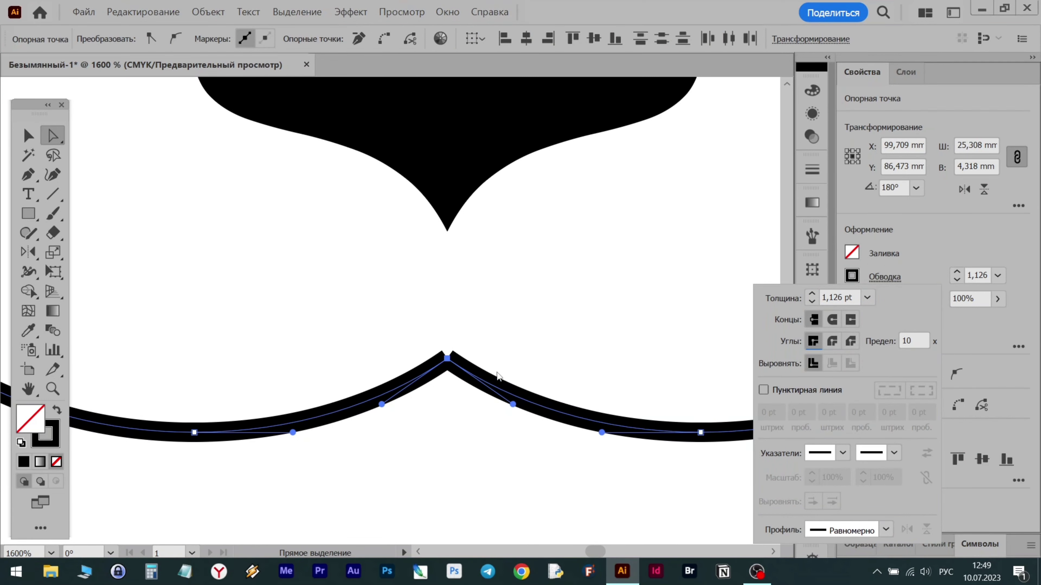
pyautogui.click(954, 280)
pyautogui.click(955, 280)
pyautogui.scroll(-4, 716, 312)
pyautogui.keyDown('alt'); pyautogui.click(524, 269); pyautogui.keyUp('alt')
pyautogui.click(611, 173)
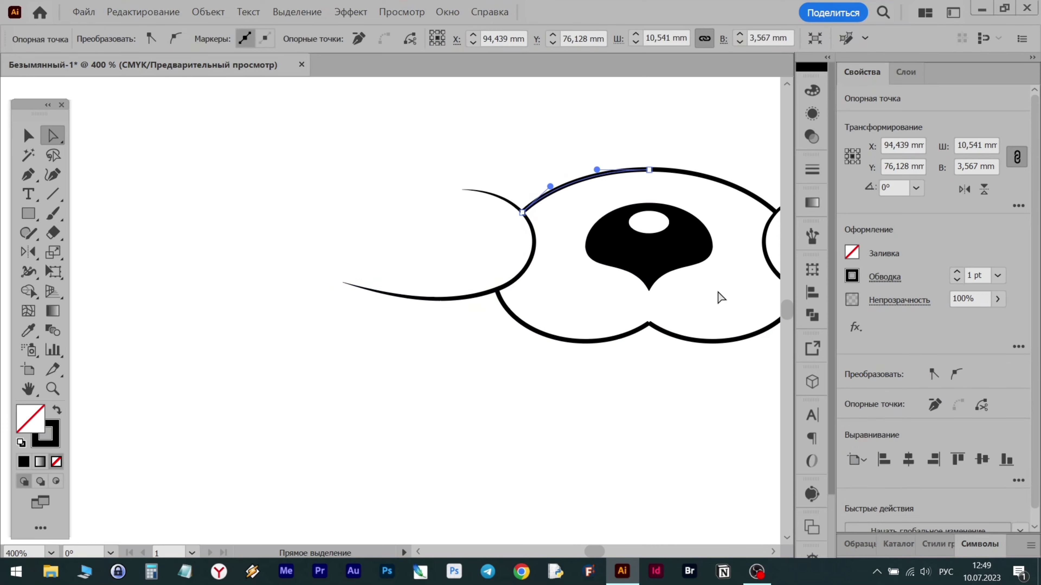
# Select the meeting point of the two mouth arcs and set their strokes to round caps and round corners
pyautogui.hscroll(2, 720, 297)
pyautogui.click(731, 281)
pyautogui.scroll(4, 595, 332)
pyautogui.click(603, 294)
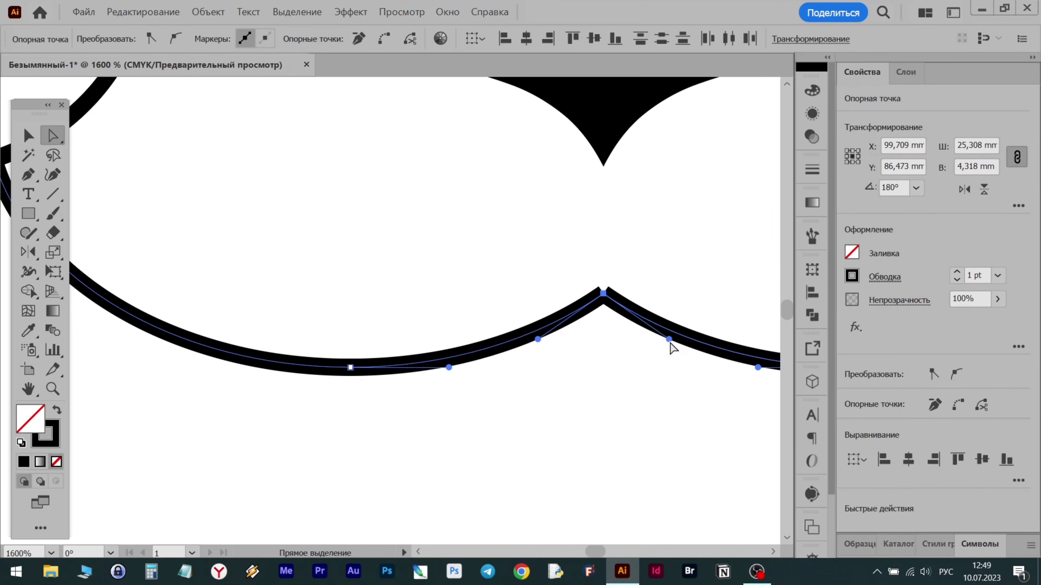
pyautogui.keyDown('ctrl'); pyautogui.hscroll(-2, 636, 316); pyautogui.keyUp('ctrl')
pyautogui.keyDown('alt'); pyautogui.scroll(6, 486, 400); pyautogui.keyUp('alt')
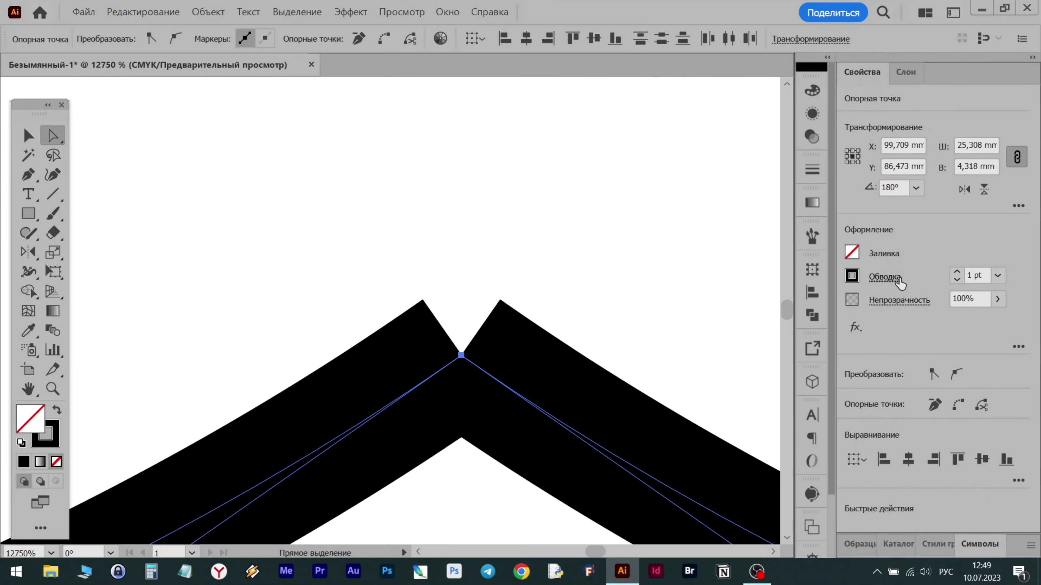
pyautogui.click(899, 282)
pyautogui.click(851, 320)
pyautogui.click(832, 341)
pyautogui.click(833, 320)
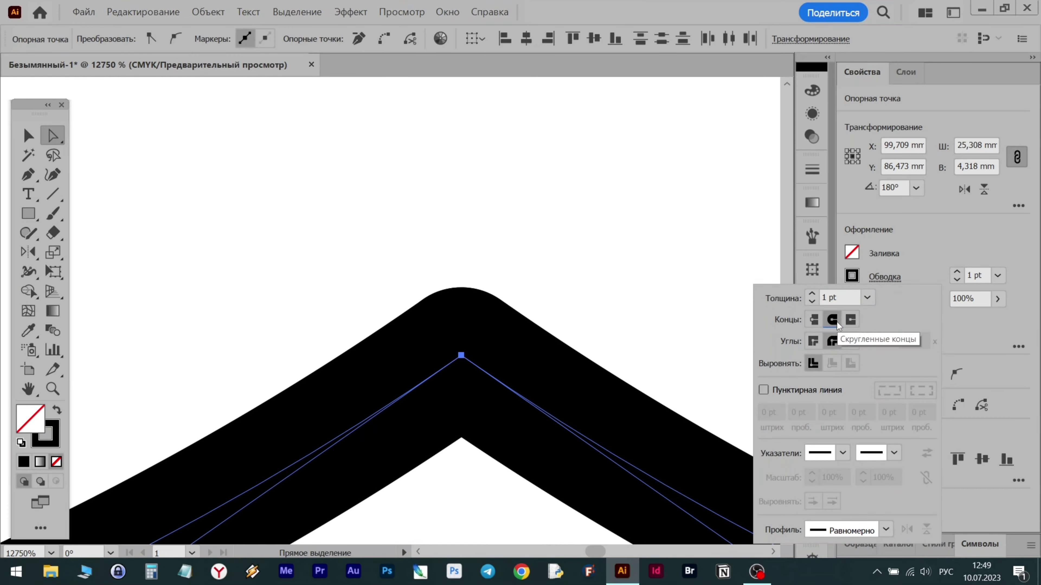
# Inspect the mouth arcs' join with the right cheek curve and check the whole muzzle's outline
pyautogui.keyDown('alt'); pyautogui.scroll(-8, 563, 287); pyautogui.keyUp('alt')
pyautogui.keyDown('alt'); pyautogui.scroll(5, 265, 179); pyautogui.keyUp('alt')
pyautogui.scroll(5, 265, 180)
pyautogui.keyDown('ctrl'); pyautogui.hscroll(20, 486, 341); pyautogui.keyUp('ctrl')
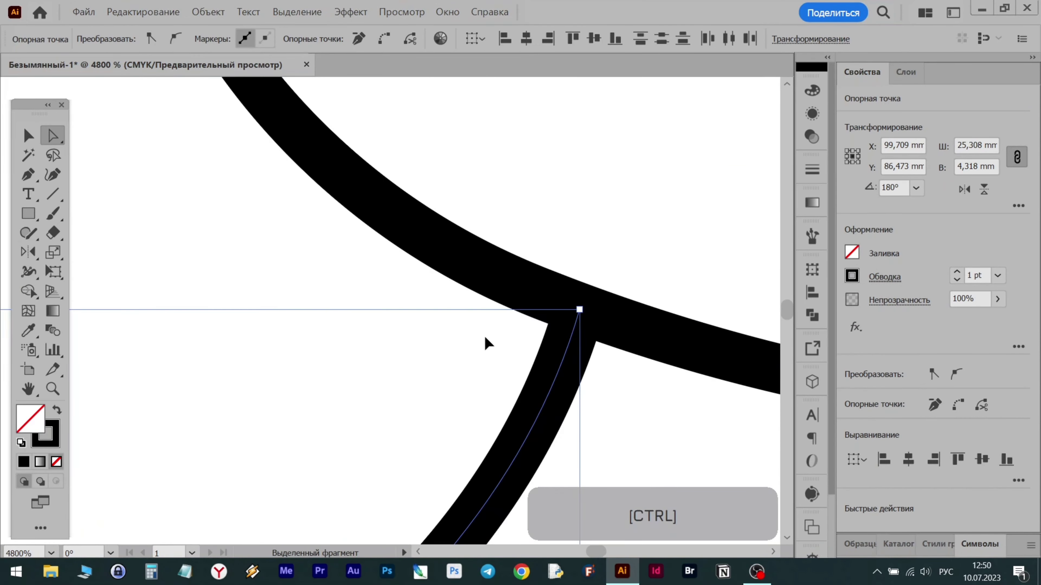
pyautogui.keyDown('alt'); pyautogui.scroll(-5, 485, 338); pyautogui.keyUp('alt')
pyautogui.keyDown('ctrl'); pyautogui.hscroll(-4, 371, 455); pyautogui.keyUp('ctrl')
pyautogui.click(373, 450)
pyautogui.scroll(1, 374, 449)
pyautogui.keyDown('ctrl'); pyautogui.hscroll(-3, 374, 449); pyautogui.keyUp('ctrl')
pyautogui.keyDown('alt'); pyautogui.scroll(-3, 385, 471); pyautogui.keyUp('alt')
pyautogui.keyDown('alt'); pyautogui.scroll(3, 314, 372); pyautogui.keyUp('alt')
pyautogui.keyDown('alt'); pyautogui.scroll(-2, 314, 267); pyautogui.keyUp('alt')
# Try to draw a curved line with the Pen tool from the left mouth corner down below the mouth
pyautogui.press('p')
pyautogui.moveTo(313, 266); pyautogui.dragTo(349, 385)
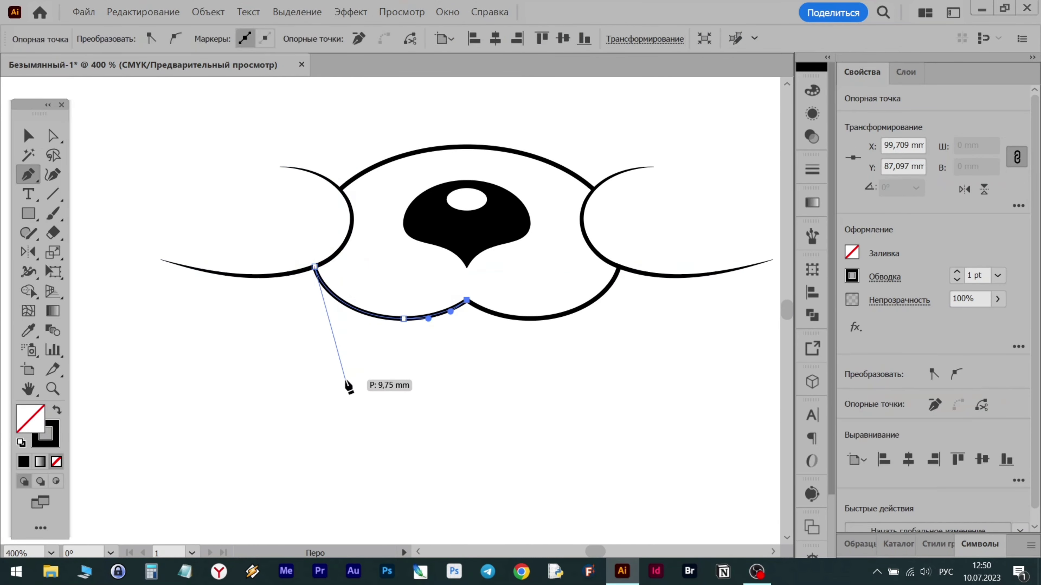
pyautogui.moveTo(391, 495); pyautogui.dragTo(391, 495)
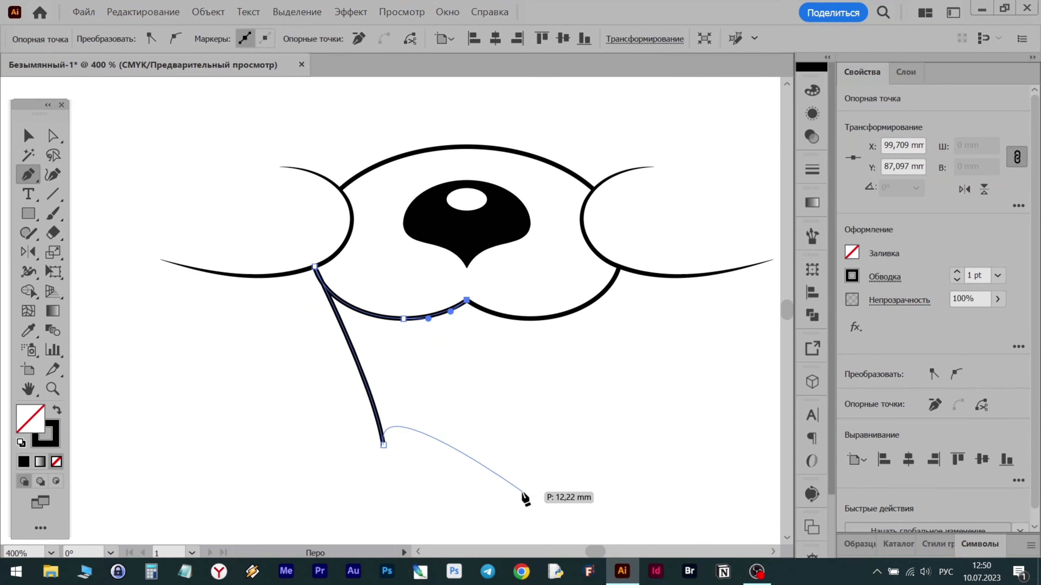
pyautogui.click(384, 445)
pyautogui.moveTo(374, 386)
pyautogui.mouseDown()
pyautogui.moveTo(362, 405)
pyautogui.moveTo(377, 379)
pyautogui.mouseUp()
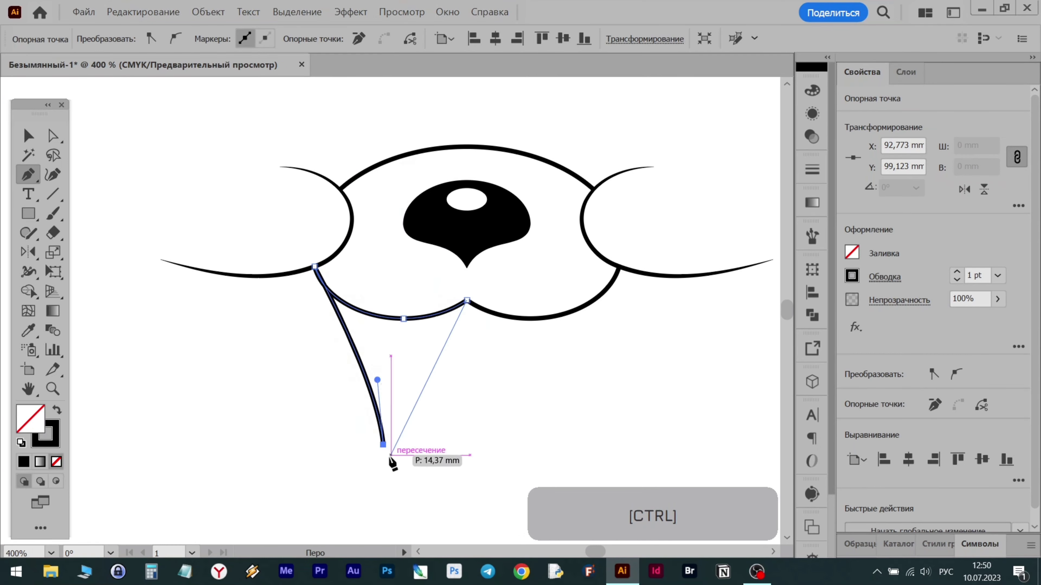
pyautogui.press('Escape')
pyautogui.click(384, 445)
# Try to extend the pen curve from its lower end towards the other side and undo the whole pen line
pyautogui.scroll(4, 487, 488)
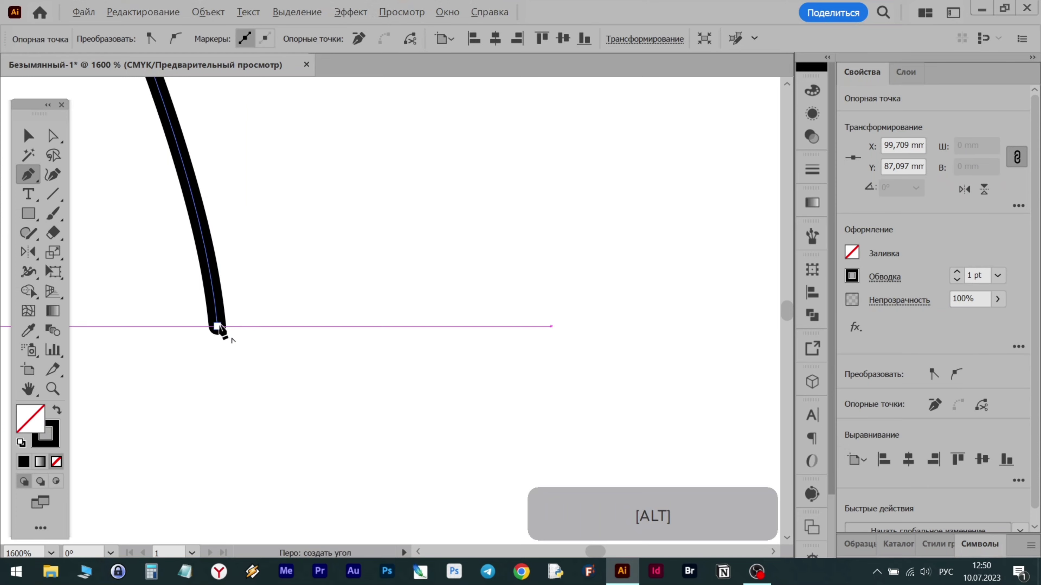
pyautogui.scroll(-2, 213, 401)
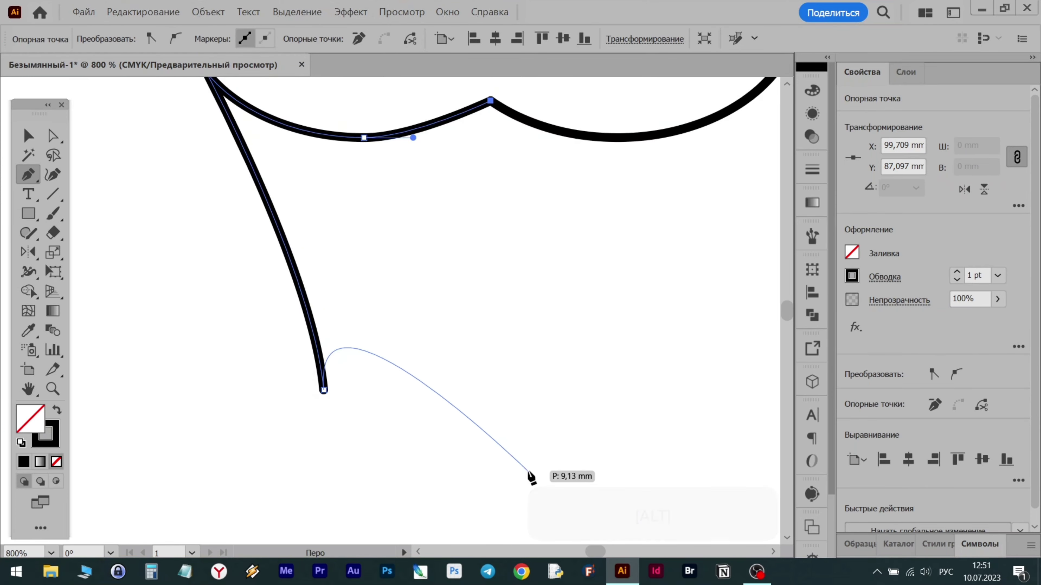
pyautogui.moveTo(490, 462); pyautogui.dragTo(617, 423)
pyautogui.scroll(-1, 371, 249)
pyautogui.hotkey('ctrl', 'z')
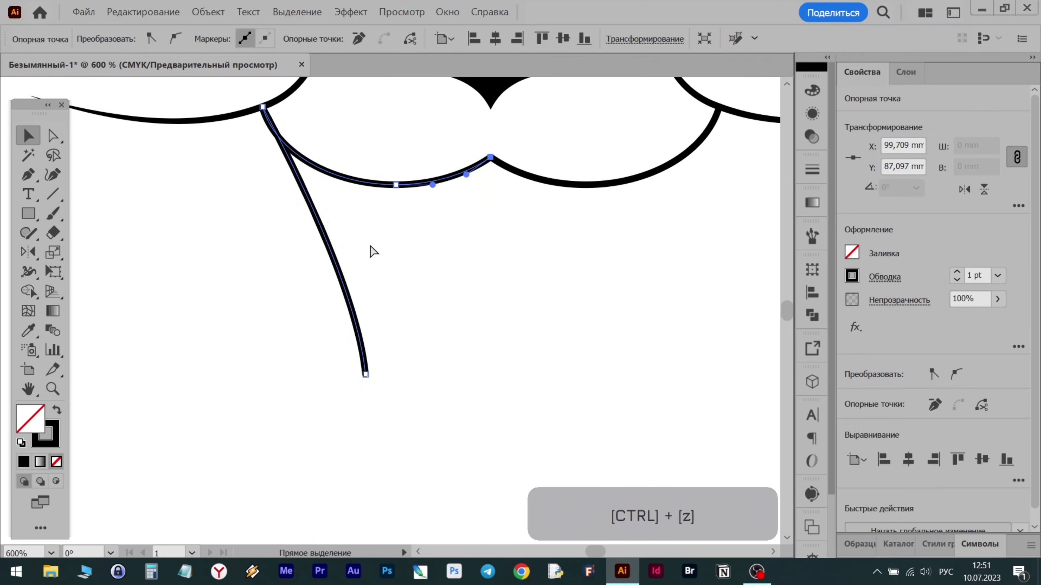
pyautogui.hotkey('ctrl', 'z')
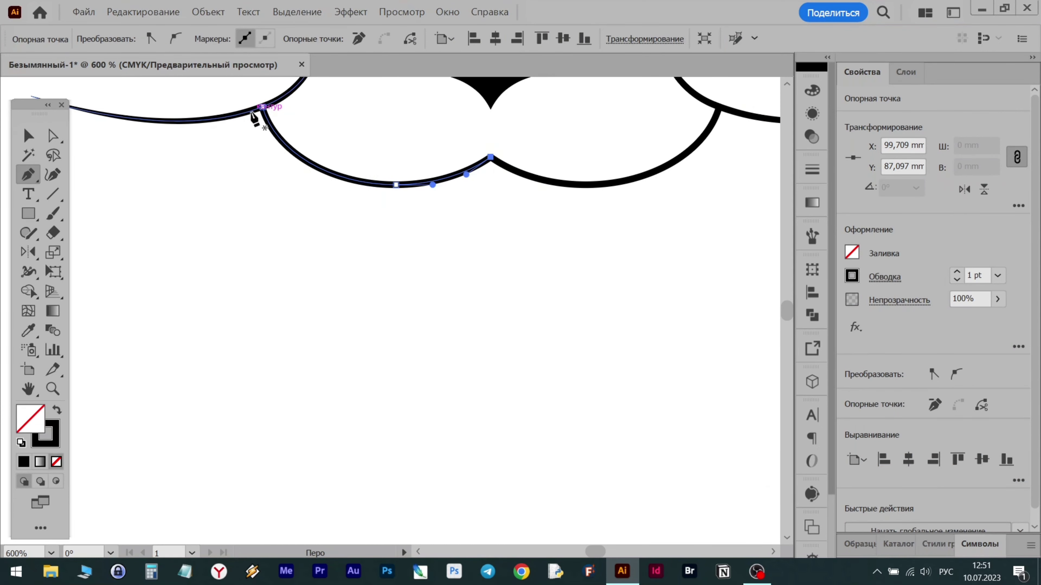
# Draw a Pen path curving down from the left cheek curve to about Y 102.8 mm, ending in a straight horizontal segment to the centre line
pyautogui.click(252, 108)
pyautogui.moveTo(399, 439); pyautogui.dragTo(425, 518)
pyautogui.press('alt')
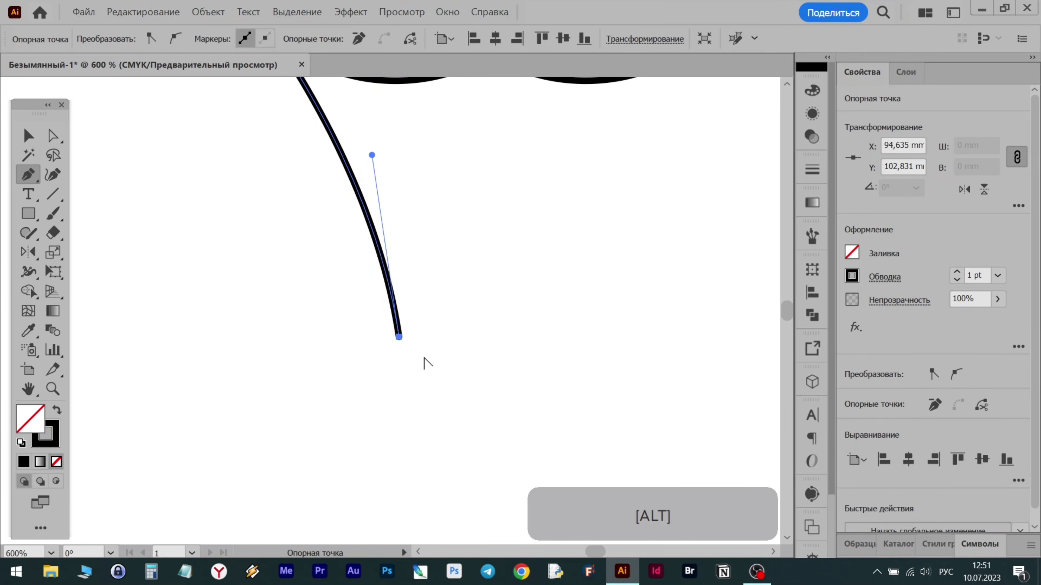
pyautogui.moveTo(537, 337); pyautogui.dragTo(613, 271)
pyautogui.press('shift')
pyautogui.moveTo(594, 335); pyautogui.dragTo(593, 339)
pyautogui.hotkey('ctrl', 'z')
pyautogui.keyDown('shift'); pyautogui.click(491, 337); pyautogui.keyUp('shift')
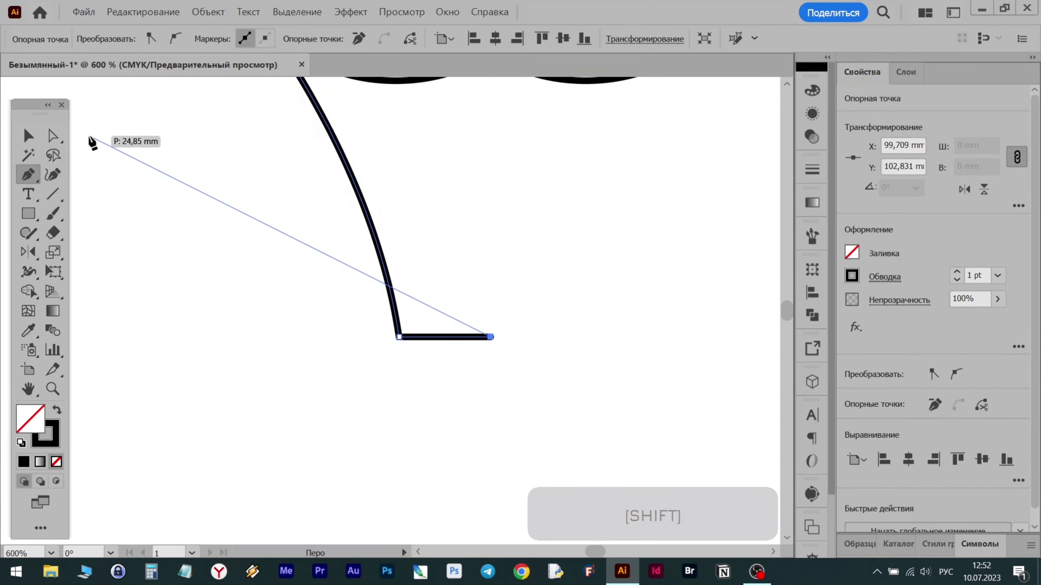
# Try to smooth the jaw line's lower corner and lower its centre endpoint to X 100 mm, Y 103.8 mm, and undo the changes
pyautogui.click(53, 135)
pyautogui.click(399, 337)
pyautogui.click(175, 39)
pyautogui.moveTo(259, 217); pyautogui.dragTo(365, 138)
pyautogui.moveTo(491, 338); pyautogui.dragTo(496, 355)
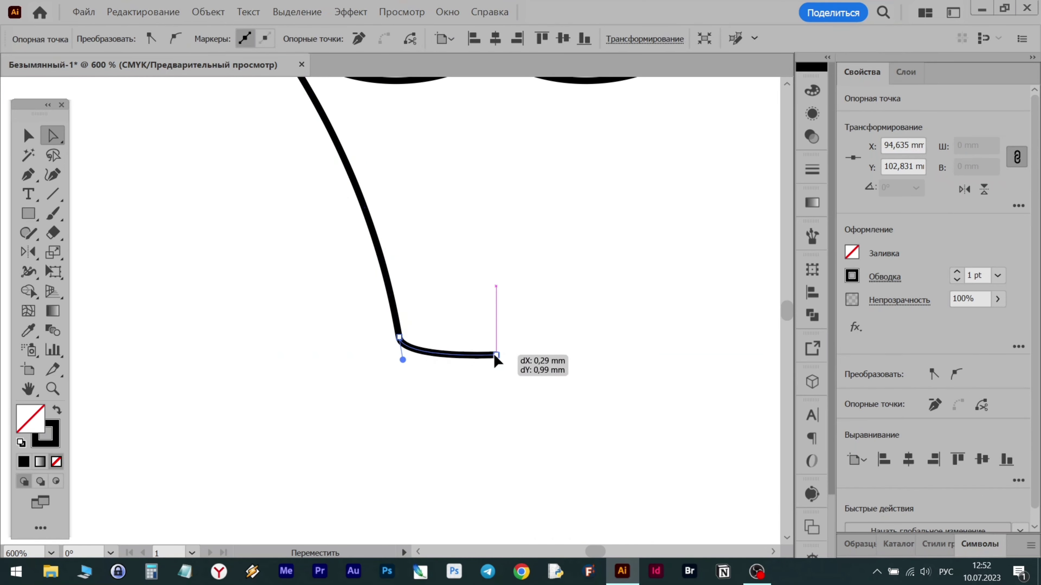
pyautogui.press('alt')
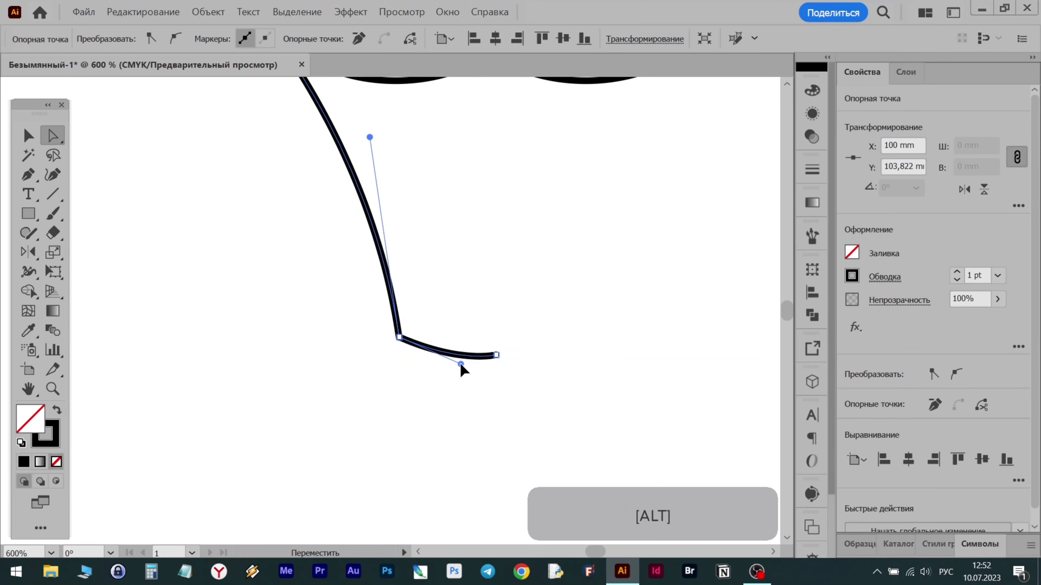
pyautogui.hotkey('ctrl', 'z')
pyautogui.hotkey('ctrl', 'z')
# Check the jaw line's join with the left cheek curve and slightly flatten the curvature of the jaw's left side
pyautogui.scroll(2, 516, 332)
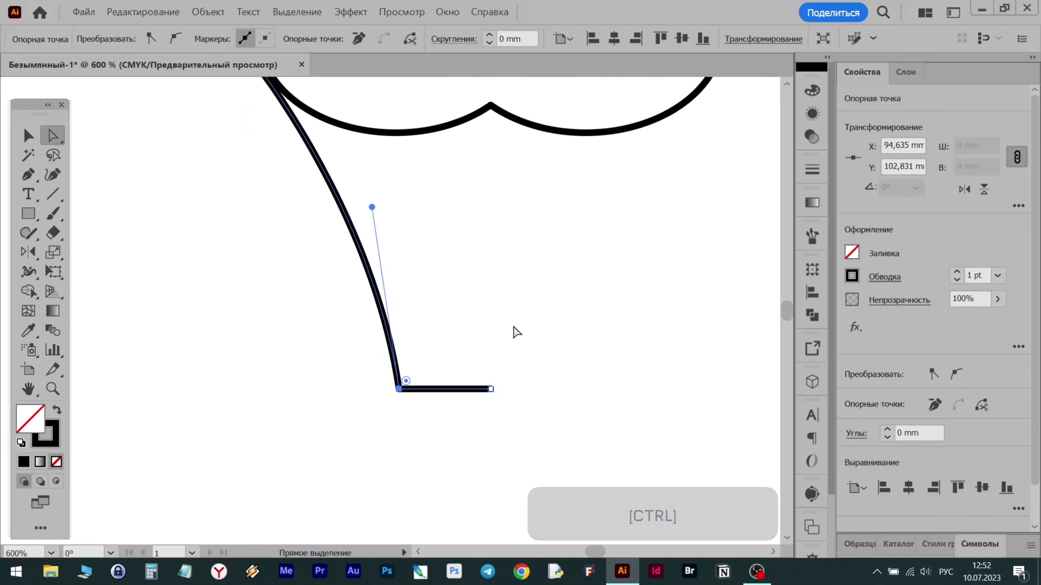
pyautogui.scroll(-2, 372, 272)
pyautogui.click(28, 136)
pyautogui.click(262, 213)
pyautogui.scroll(2, 312, 159)
pyautogui.click(322, 178)
pyautogui.click(51, 139)
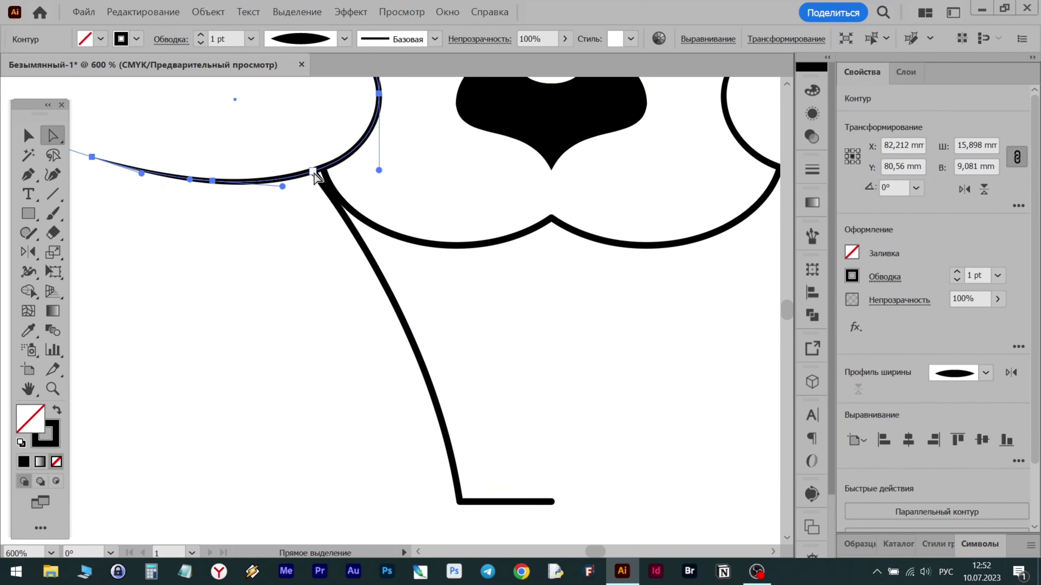
pyautogui.click(319, 172)
pyautogui.click(345, 331)
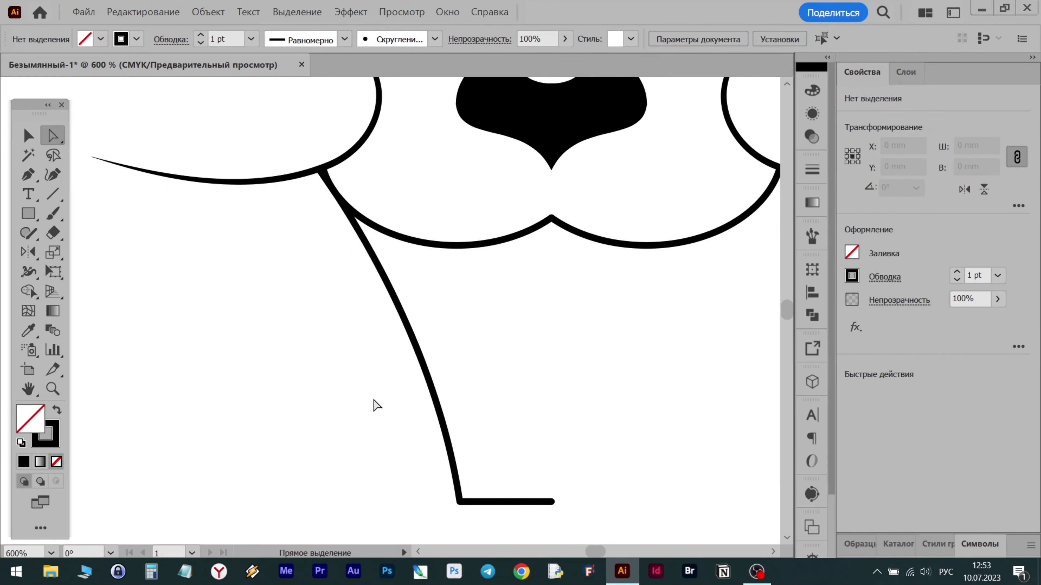
pyautogui.scroll(-1, 483, 426)
pyautogui.click(402, 257)
pyautogui.moveTo(433, 267); pyautogui.dragTo(417, 271)
# Mirror a copy of the left jaw line across the vertical axis through its centre endpoint
pyautogui.click(529, 447)
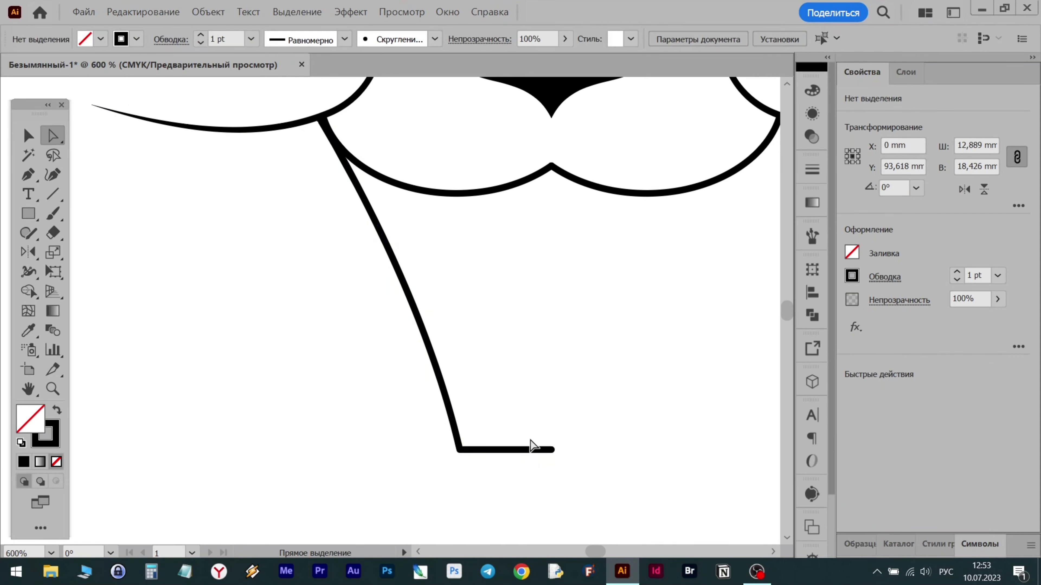
pyautogui.scroll(-2, 483, 476)
pyautogui.press('v')
pyautogui.press('o')
pyautogui.keyDown('alt'); pyautogui.click(538, 467); pyautogui.keyUp('alt')
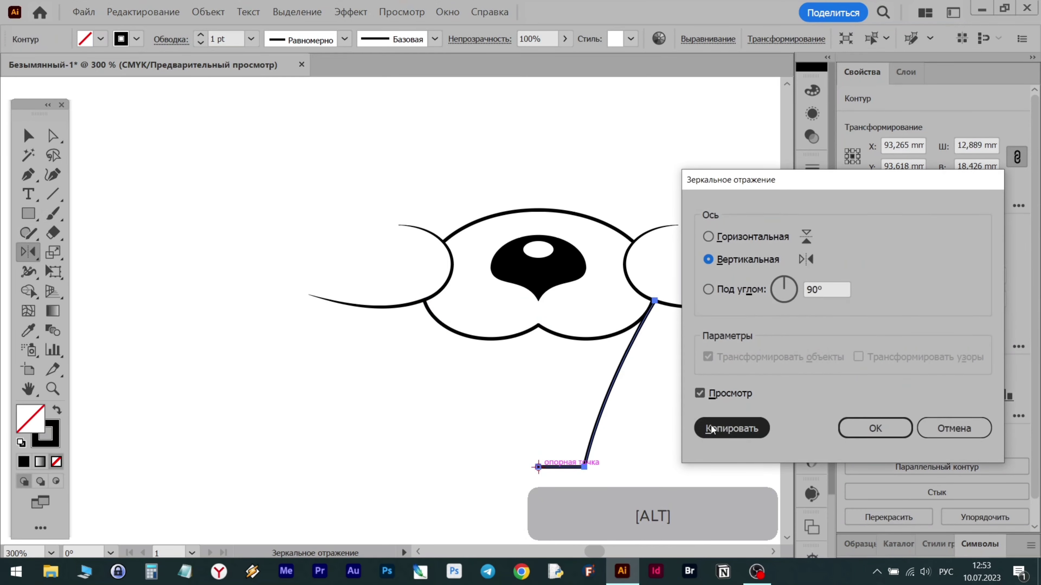
pyautogui.click(666, 427)
# Round both lower corners of the jaw outline to a radius of about 5.6 mm
pyautogui.moveTo(478, 498); pyautogui.dragTo(565, 453)
pyautogui.press('a')
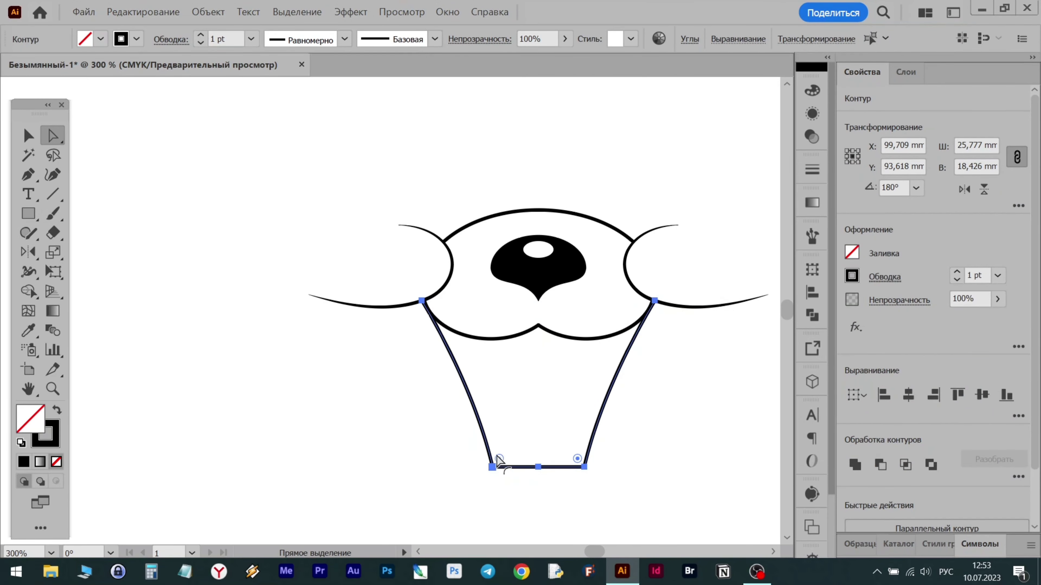
pyautogui.moveTo(554, 402); pyautogui.dragTo(539, 433)
pyautogui.click(665, 496)
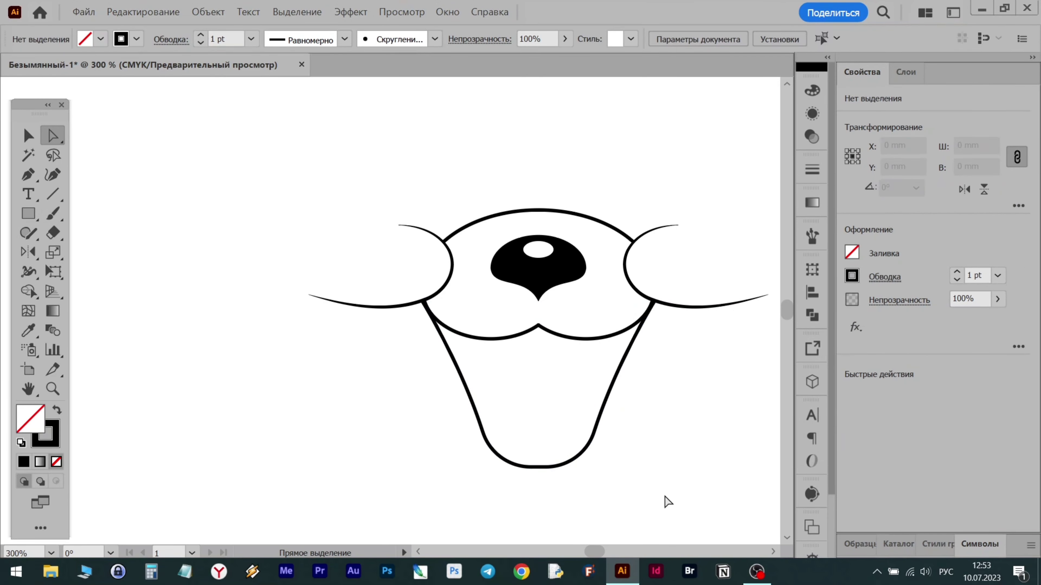
# Draw a curved tongue arc with the Pen tool from the jaw's left side to about X 99.4 mm, Y 98.1 mm
pyautogui.hscroll(3, 642, 438)
pyautogui.scroll(2, 534, 492)
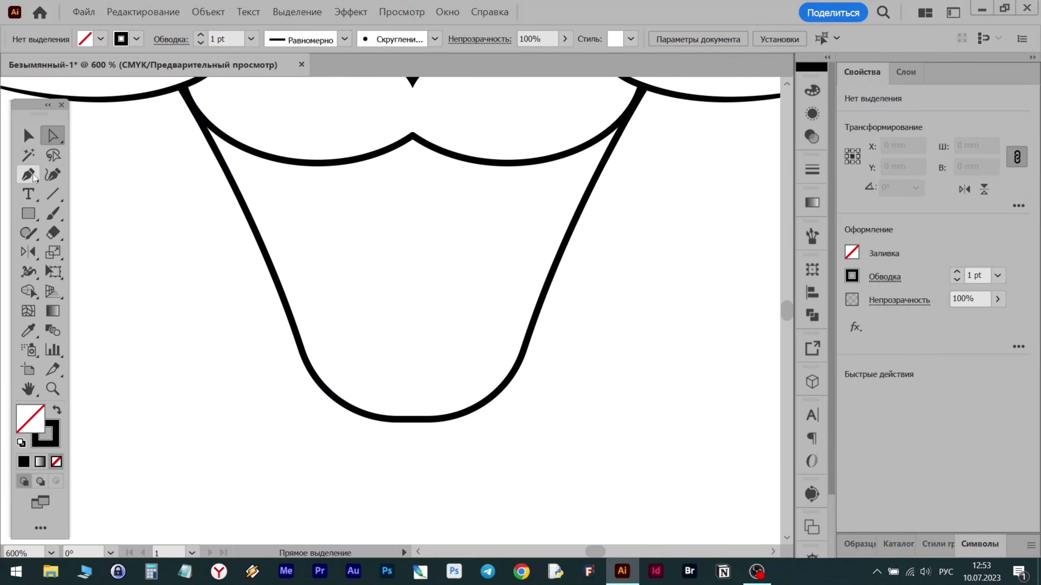
pyautogui.click(293, 326)
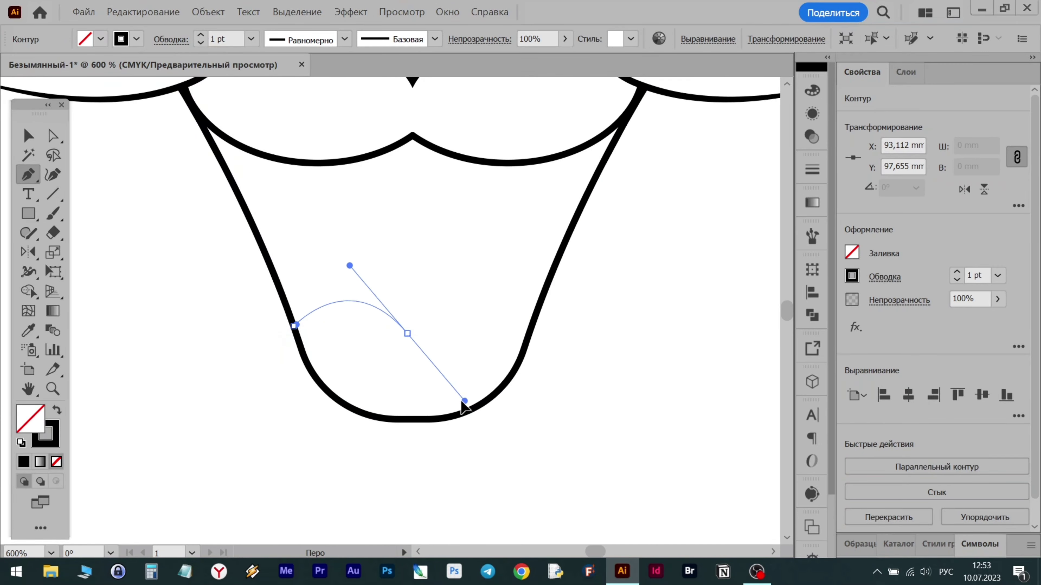
pyautogui.moveTo(459, 396); pyautogui.dragTo(459, 395)
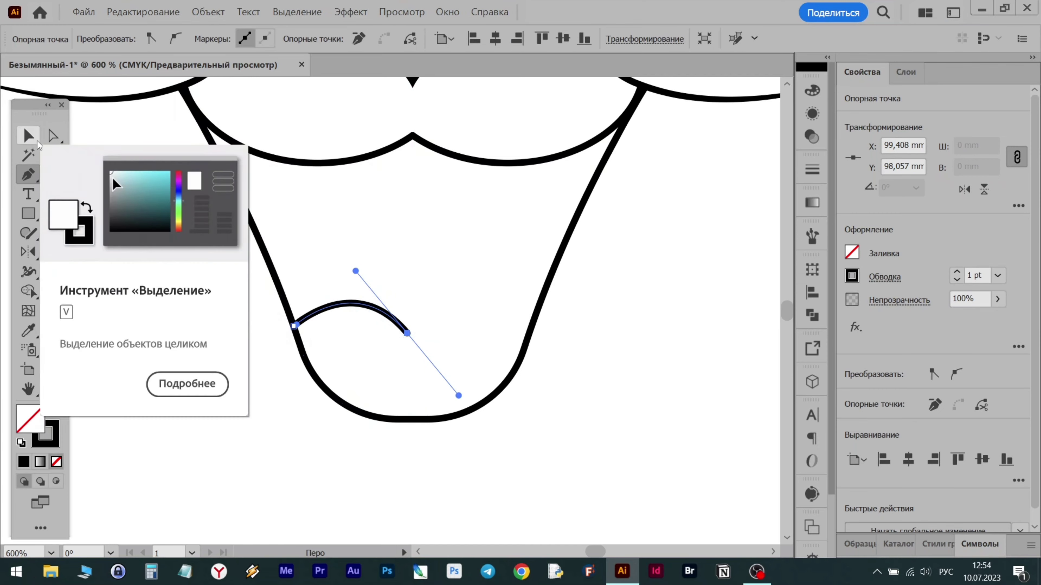
pyautogui.press('alt')
pyautogui.press('Escape')
# Draw a second tongue arc from the first arc to the jaw's right side and slide its outer end down along that side
pyautogui.click(392, 314)
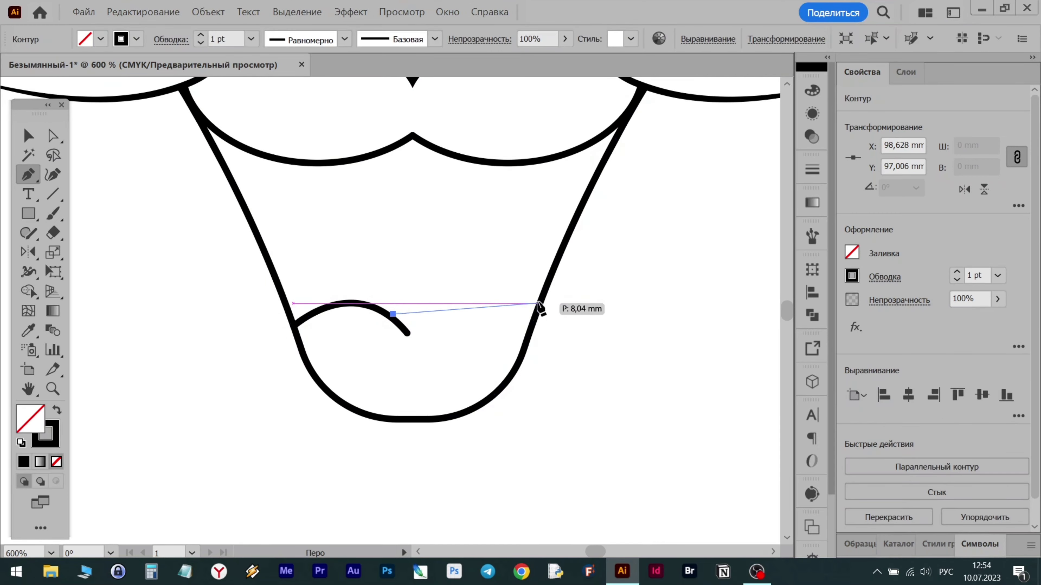
pyautogui.moveTo(625, 346); pyautogui.dragTo(625, 346)
pyautogui.press('ctrl')
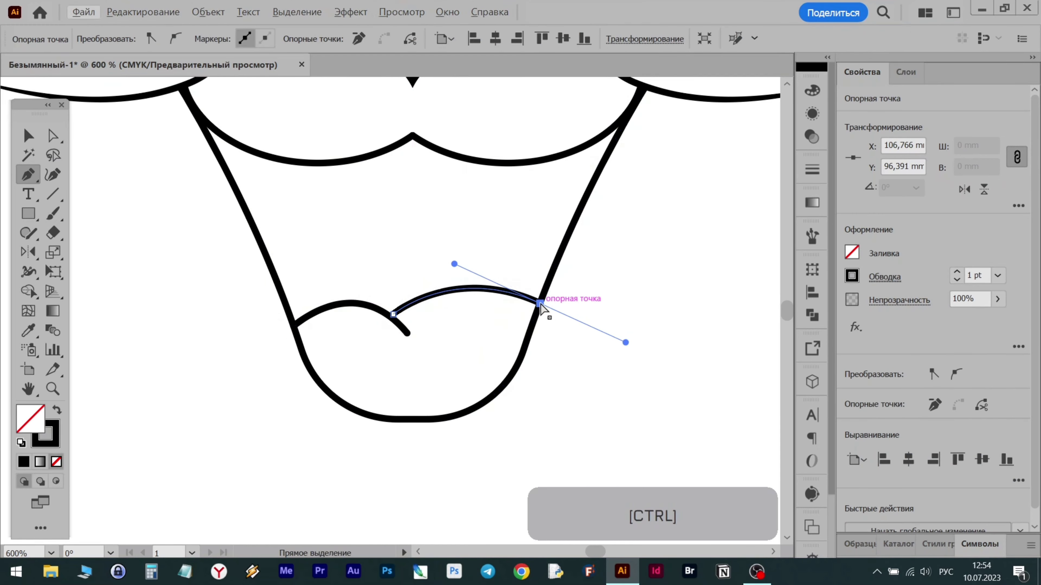
pyautogui.moveTo(540, 303); pyautogui.dragTo(531, 328)
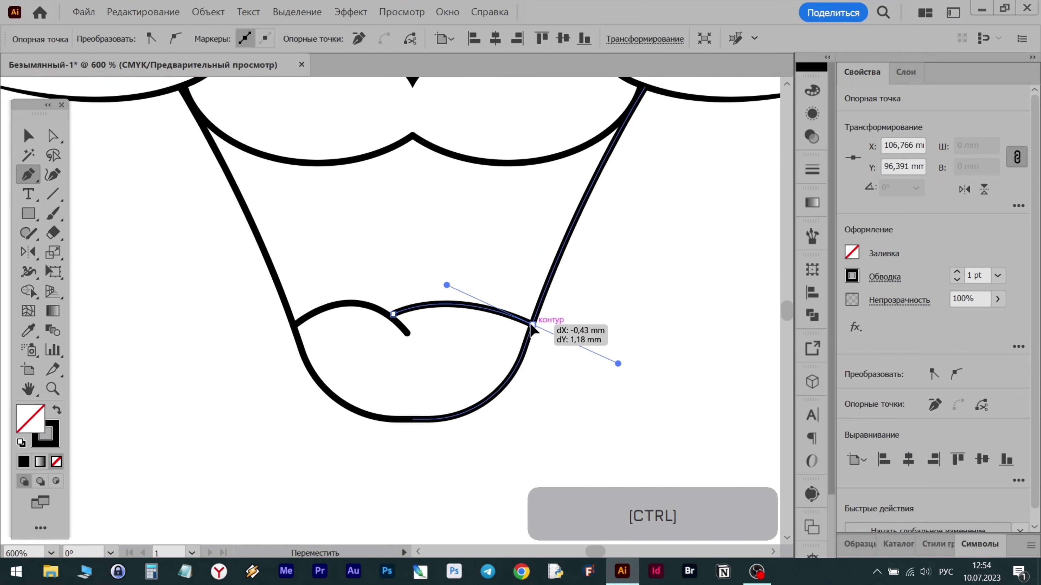
# Shift the meeting point of the two tongue arcs closer to the centre and adjust the left arc's curvature
pyautogui.moveTo(406, 334); pyautogui.dragTo(403, 313)
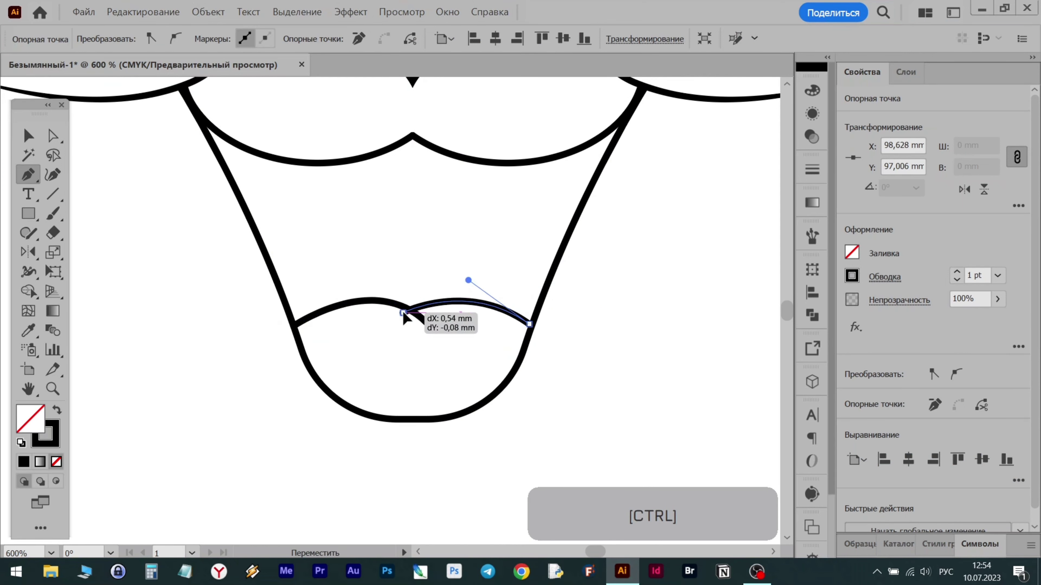
pyautogui.click(366, 305)
pyautogui.click(433, 330)
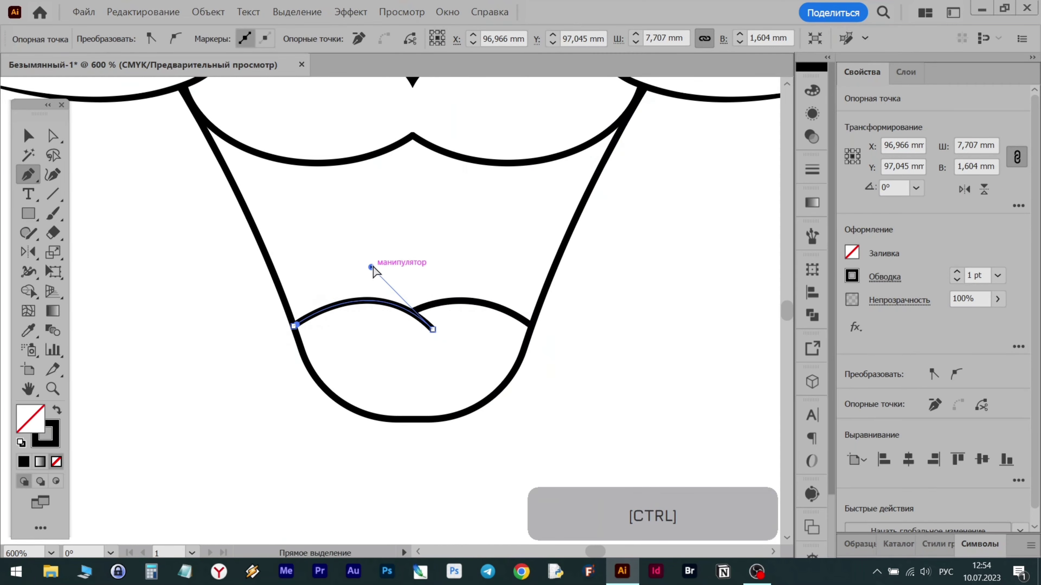
pyautogui.moveTo(362, 262); pyautogui.dragTo(363, 262)
pyautogui.press('v')
pyautogui.click(651, 343)
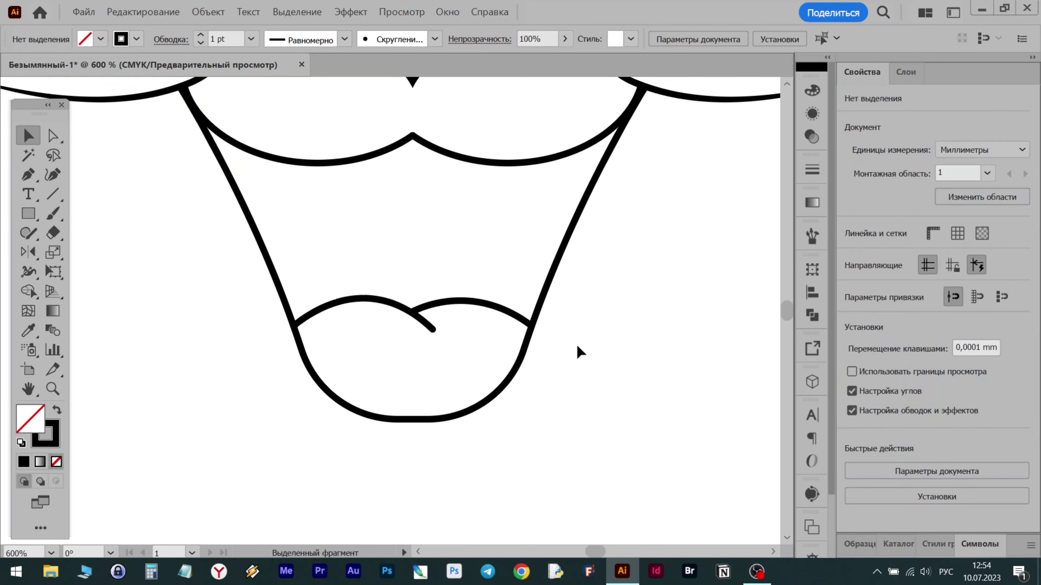
# Move the right tongue arc's outer end to about X 106.15 mm, Y 97.85 mm on the jaw's side and adjust its curvature
pyautogui.click(528, 323)
pyautogui.moveTo(530, 326); pyautogui.dragTo(529, 329)
pyautogui.moveTo(473, 279); pyautogui.dragTo(479, 278)
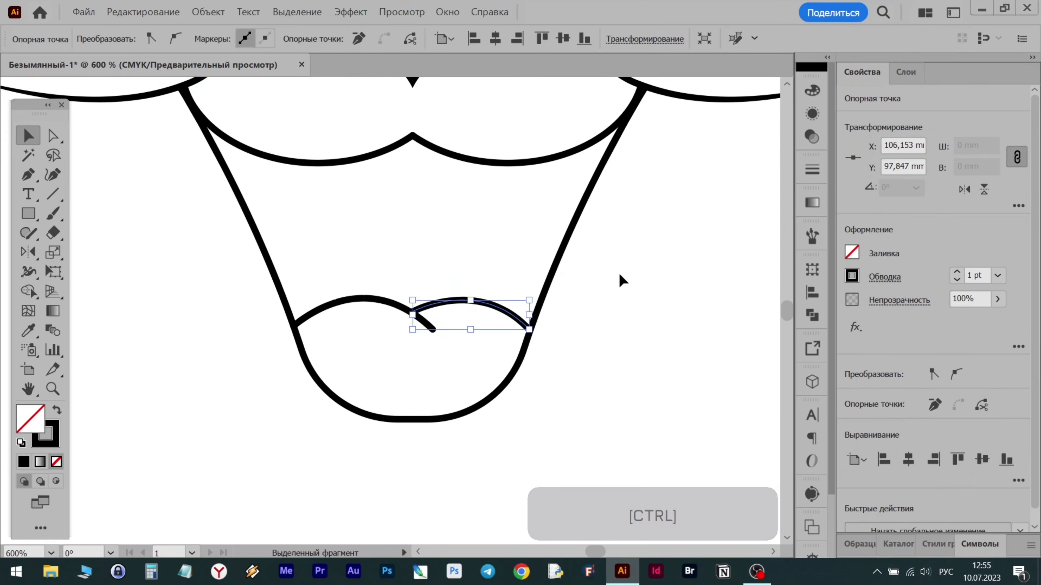
pyautogui.click(620, 279)
# Try to isolate the rounded lower part of the jaw by its anchor points and undo the attempts
pyautogui.scroll(-3, 621, 279)
pyautogui.scroll(-1, 418, 371)
pyautogui.hscroll(4, 419, 372)
pyautogui.press('a')
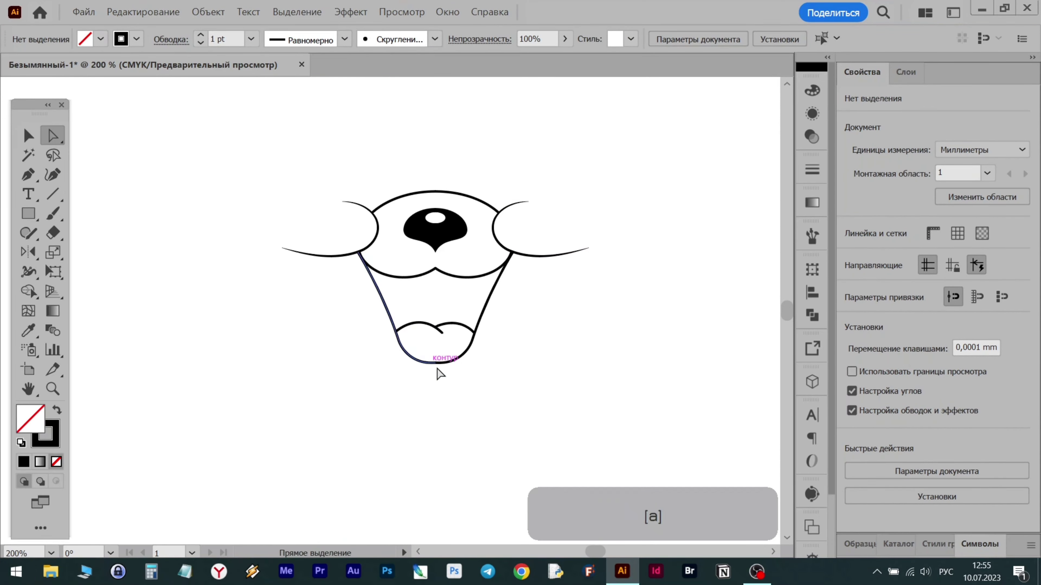
pyautogui.click(437, 364)
pyautogui.scroll(3, 440, 373)
pyautogui.moveTo(451, 326); pyautogui.dragTo(409, 357)
pyautogui.keyDown('shift'); pyautogui.click(315, 272); pyautogui.keyUp('shift')
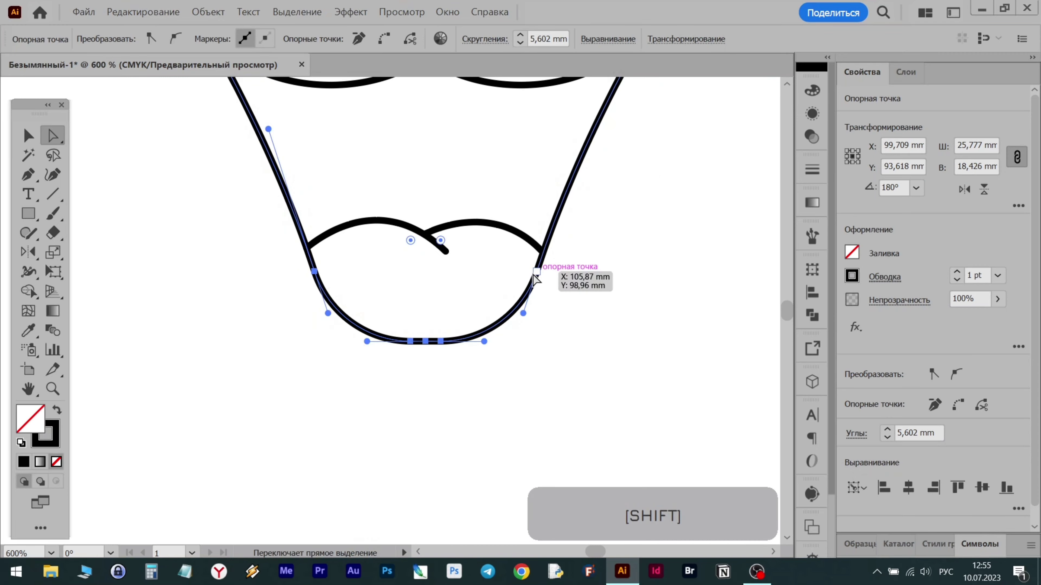
pyautogui.moveTo(496, 325); pyautogui.dragTo(494, 343)
pyautogui.hotkey('ctrl', 'z')
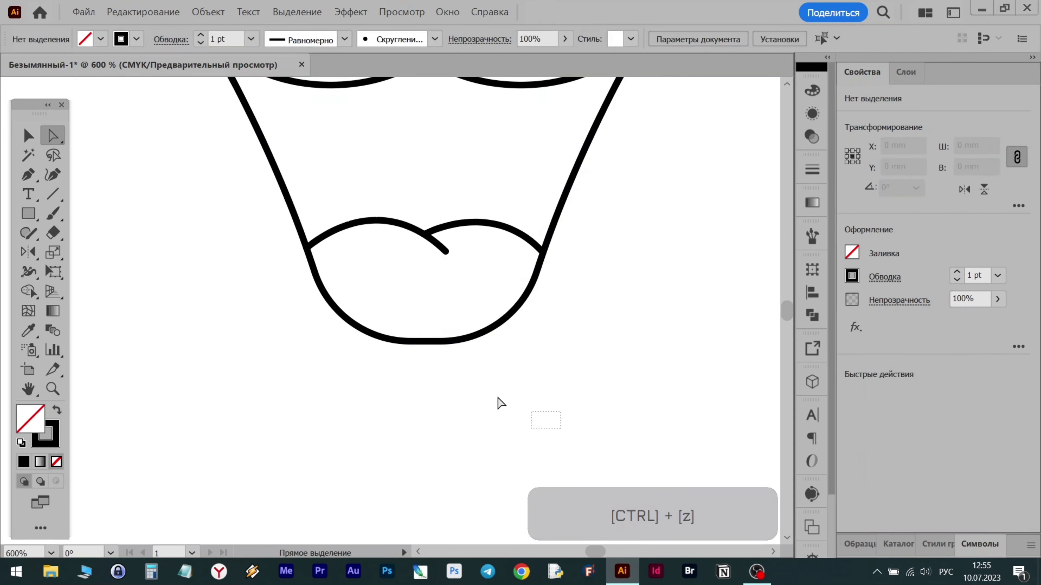
pyautogui.moveTo(365, 333); pyautogui.dragTo(363, 354)
pyautogui.hotkey('ctrl', 'z')
# Select both halves of the jaw outline and make them a compound path
pyautogui.click(208, 12)
pyautogui.click(150, 426)
pyautogui.press('v')
pyautogui.moveTo(391, 396); pyautogui.dragTo(473, 312)
pyautogui.click(208, 12)
pyautogui.moveTo(279, 467)
pyautogui.click(490, 467)
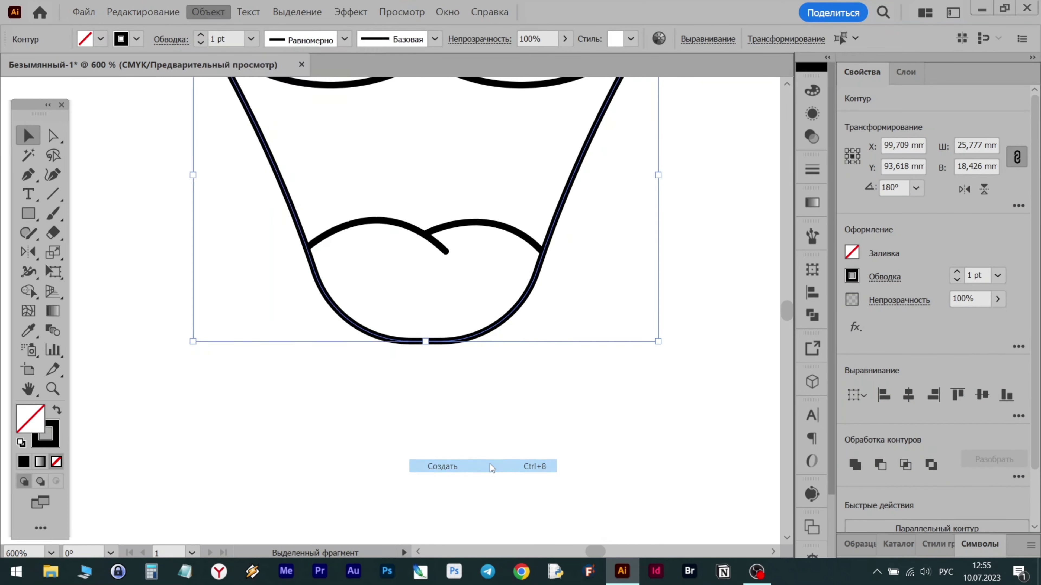
pyautogui.click(381, 387)
pyautogui.press('v')
pyautogui.moveTo(300, 393); pyautogui.dragTo(529, 315)
pyautogui.press('a')
pyautogui.moveTo(381, 441); pyautogui.dragTo(516, 411)
pyautogui.hotkey('ctrl', 'z')
pyautogui.click(509, 411)
# Select the jaw's lower left and centre anchor points, copy the outline, and undo a trial paste of the offset duplicate
pyautogui.click(313, 272)
pyautogui.keyDown('shift'); pyautogui.click(410, 341); pyautogui.keyUp('shift')
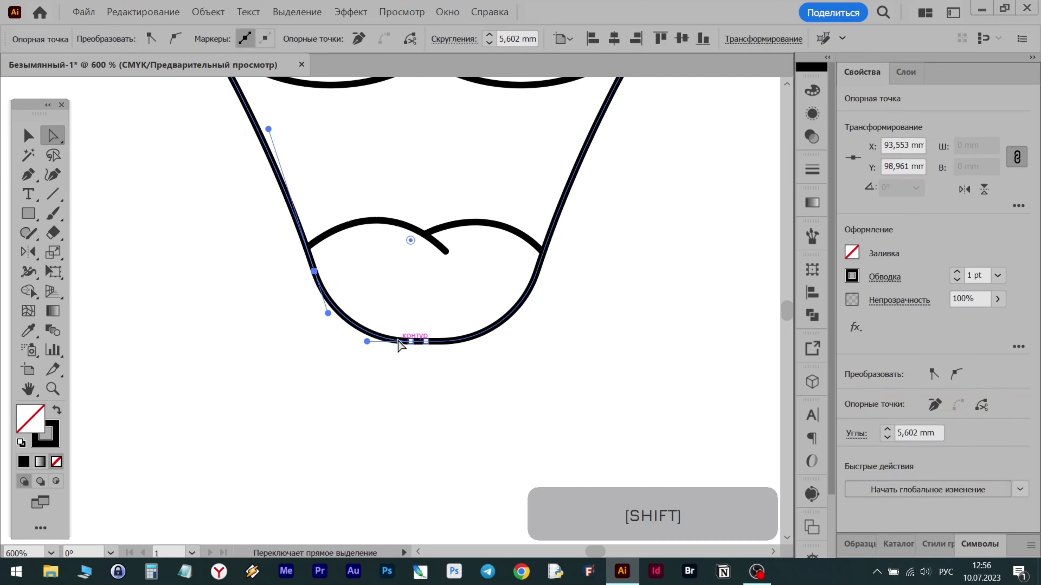
pyautogui.keyDown('shift'); pyautogui.click(425, 341); pyautogui.keyUp('shift')
pyautogui.hotkey('ctrl', 'c')
pyautogui.hotkey('ctrl', 'v')
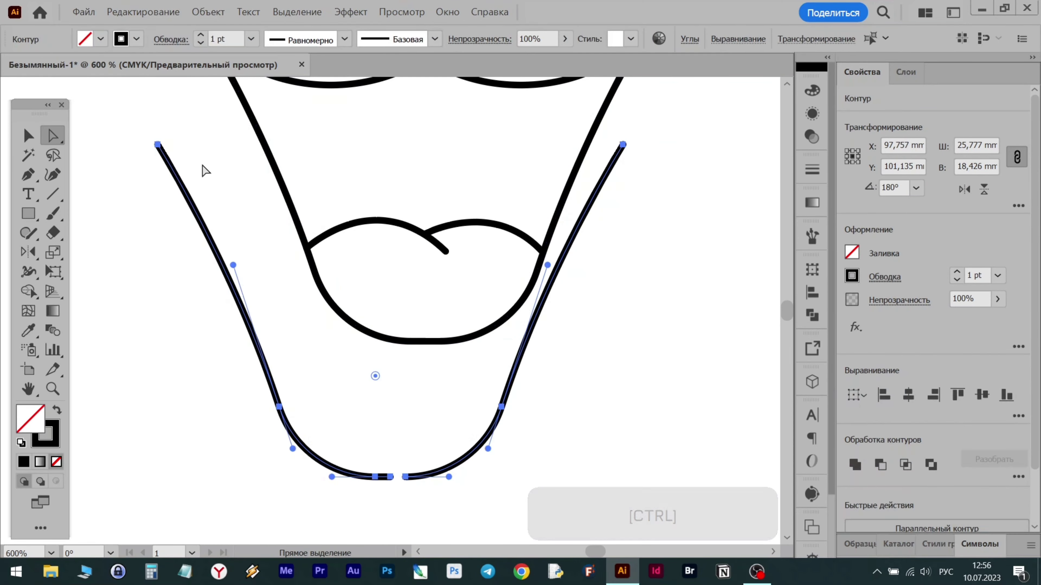
pyautogui.hotkey('ctrl', 'z')
# Paste the copied jaw outline in place and move it straight down by about 1.7 mm
pyautogui.hotkey('ctrl', 'shift', 'v')
pyautogui.press('v')
pyautogui.moveTo(451, 342); pyautogui.dragTo(450, 371)
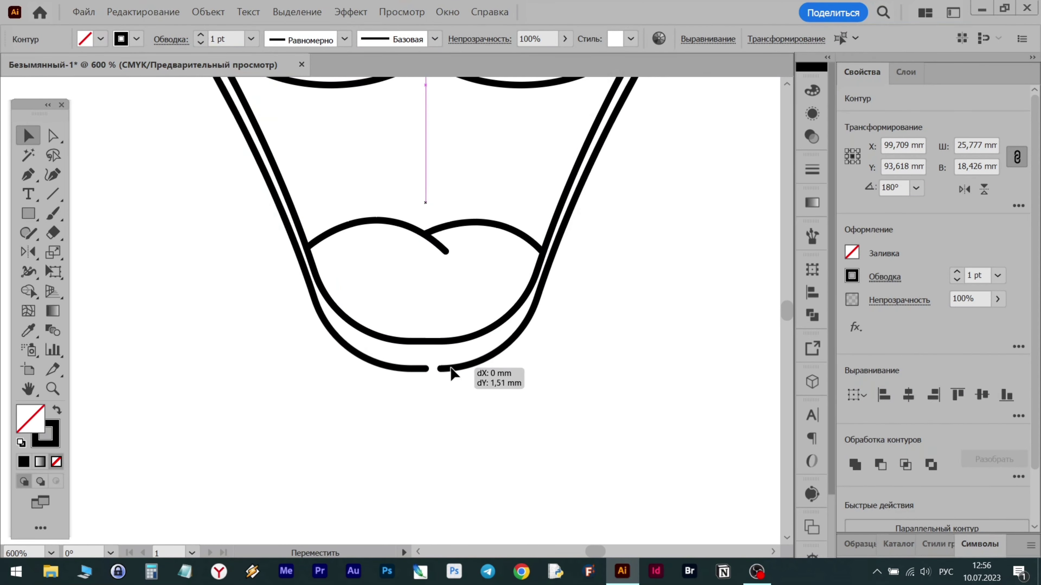
pyautogui.hotkey('ctrl', 'z')
pyautogui.hotkey('ctrl', 'shift', 'v')
pyautogui.moveTo(479, 347); pyautogui.dragTo(473, 370)
# Delete the upper side segments of the lowered jaw copy, keeping only its rounded bottom as a chin line
pyautogui.scroll(6, 543, 329)
pyautogui.press('a')
pyautogui.click(729, 179)
pyautogui.click(658, 119)
pyautogui.press('Delete')
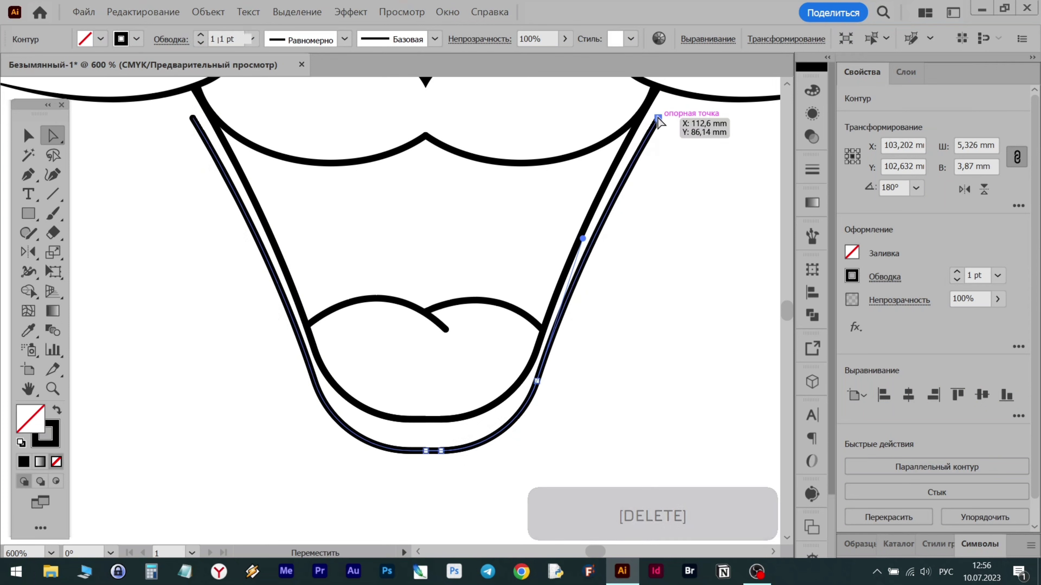
pyautogui.press('Delete')
pyautogui.click(193, 119)
pyautogui.press('Delete')
pyautogui.click(193, 118)
pyautogui.press('Delete')
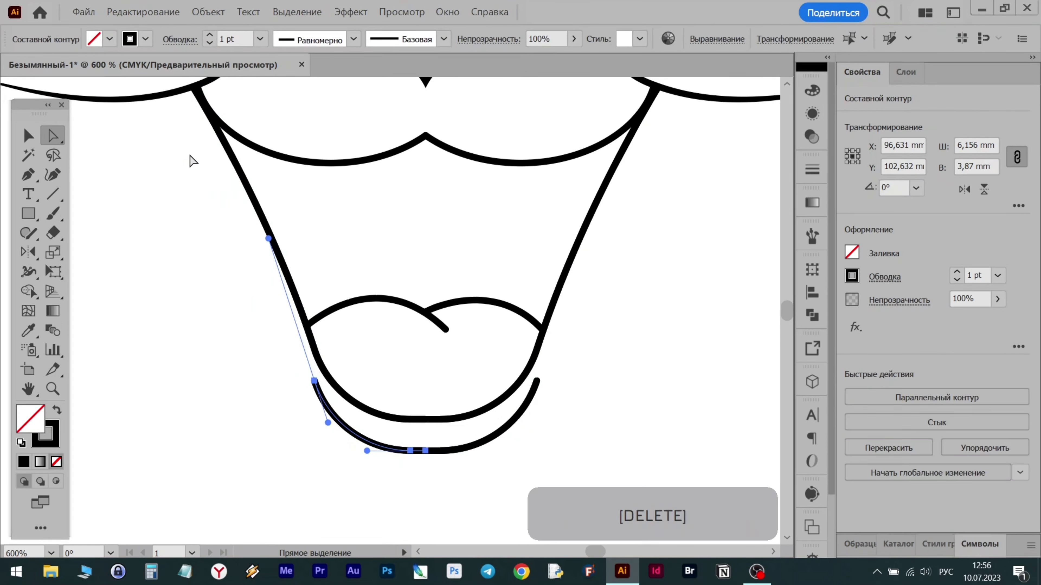
pyautogui.press('Delete')
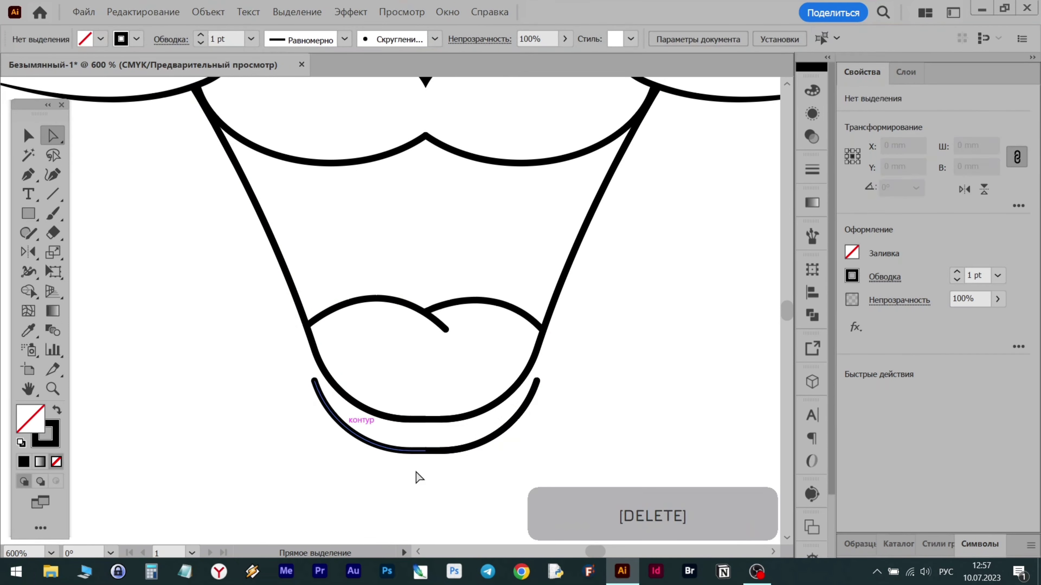
# Try to delete the right part of the chin line and undo the deletions
pyautogui.click(493, 454)
pyautogui.press('Delete')
pyautogui.press('Delete')
pyautogui.moveTo(440, 451)
pyautogui.mouseDown()
pyautogui.moveTo(445, 479)
pyautogui.moveTo(395, 490)
pyautogui.moveTo(427, 464)
pyautogui.mouseUp()
pyautogui.press('Delete')
pyautogui.hotkey('ctrl', 'z')
pyautogui.hotkey('ctrl', 'z')
# Try to shift the chin line's right endpoint sideways and undo the change
pyautogui.click(536, 381)
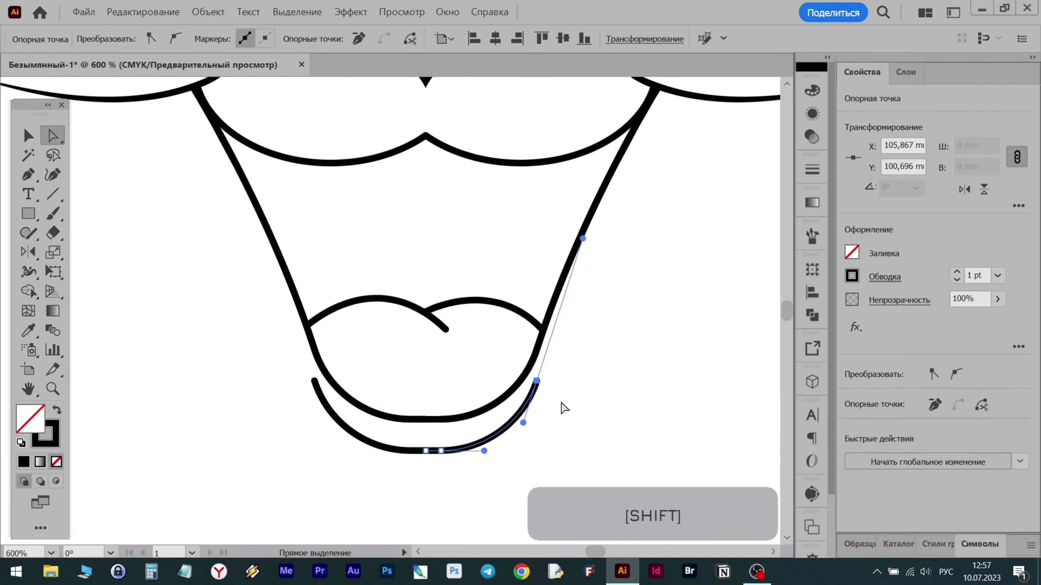
pyautogui.click(536, 381)
pyautogui.click(569, 407)
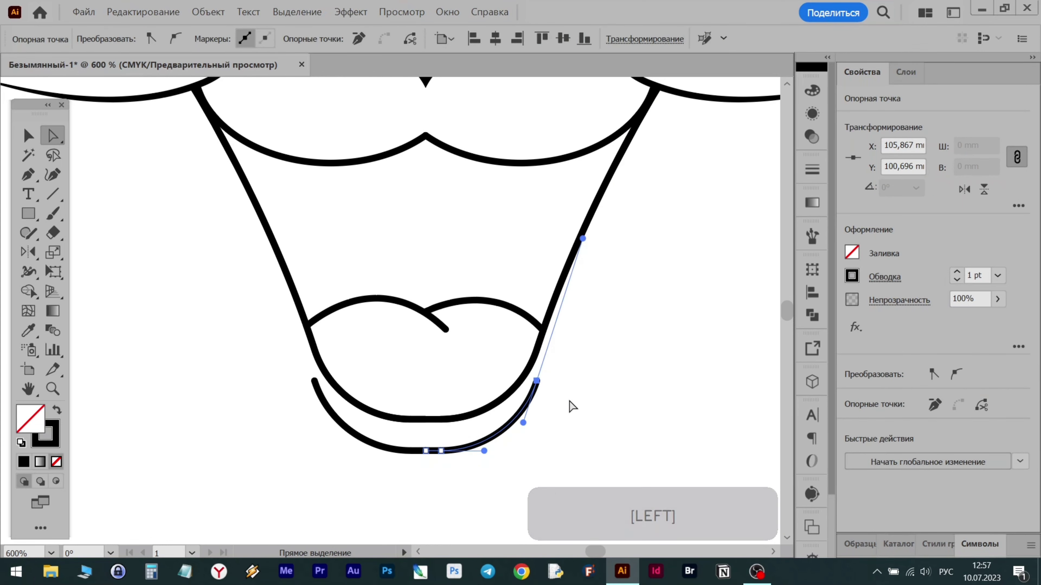
pyautogui.click(548, 394)
pyautogui.moveTo(528, 397); pyautogui.dragTo(734, 403)
pyautogui.click(536, 381)
pyautogui.press('Right')
pyautogui.hotkey('ctrl', 'z')
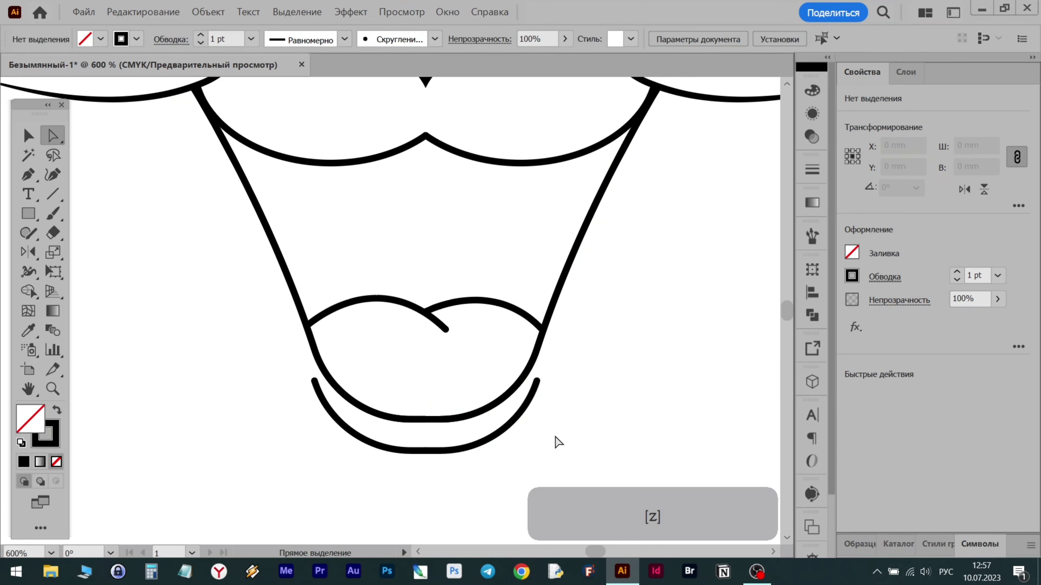
# Delete the right half and the short straight centre segment of the chin line, keeping only its left arc
pyautogui.click(314, 382)
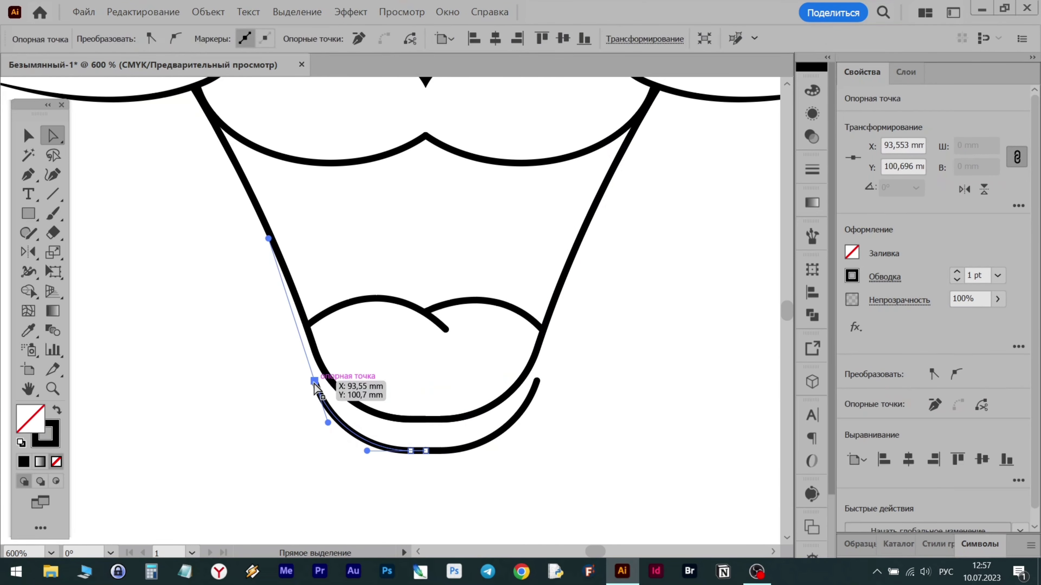
pyautogui.click(427, 471)
pyautogui.click(535, 383)
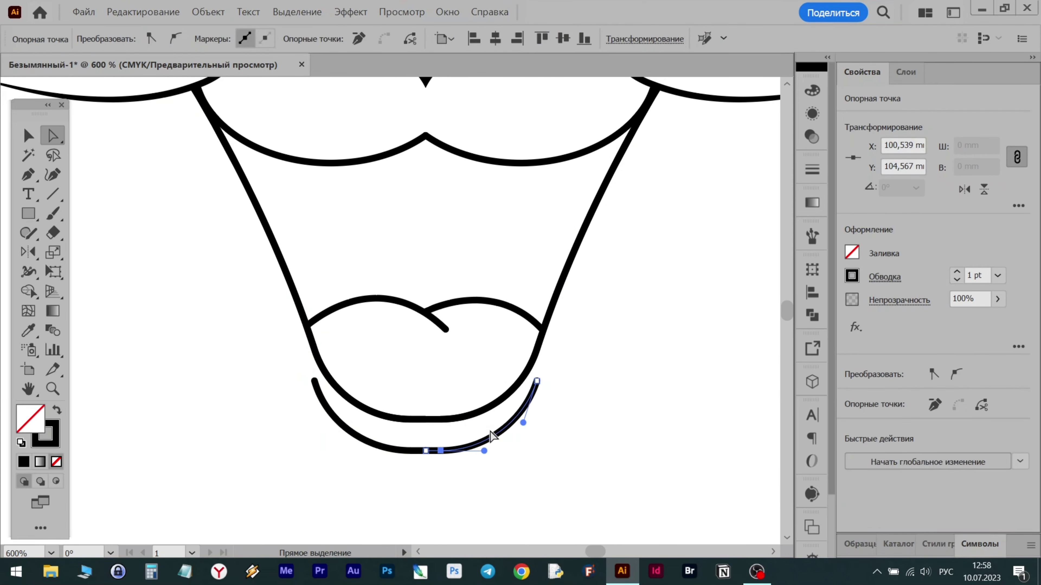
pyautogui.press('Delete')
pyautogui.press('Delete')
pyautogui.click(426, 451)
pyautogui.press('Delete')
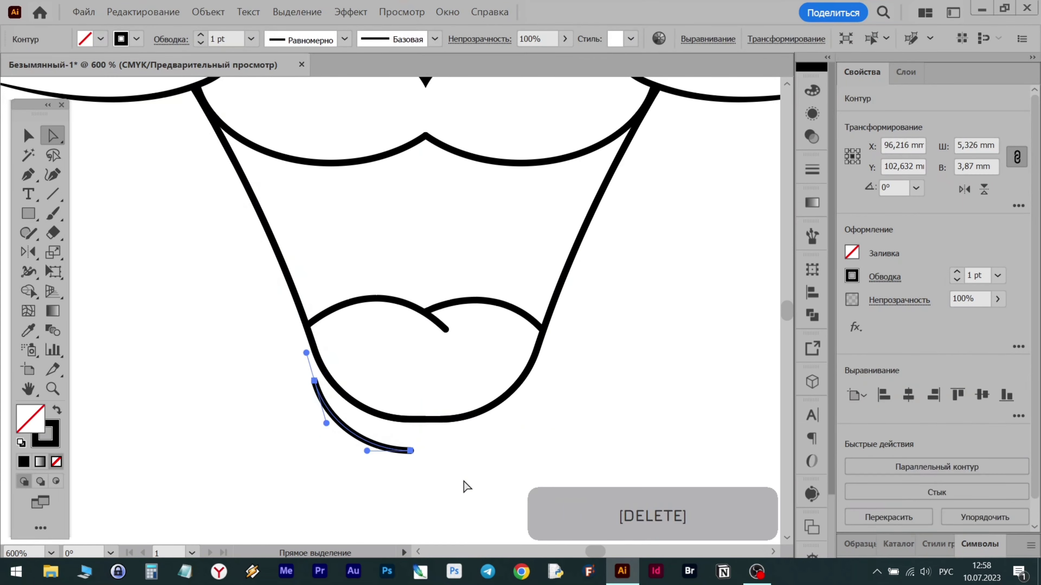
# Reshape the left chin arc to about 6.8 × 3.6 mm by shifting it outward, flattening its curve and extending its inner end to the mouth's centre line
pyautogui.moveTo(314, 382); pyautogui.dragTo(304, 394)
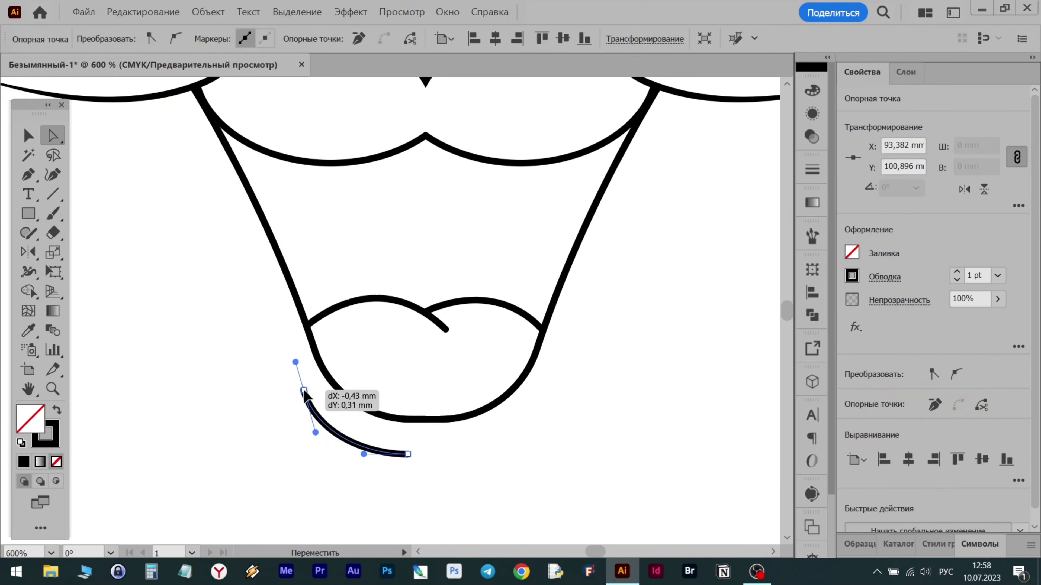
pyautogui.click(407, 454)
pyautogui.press('Right')
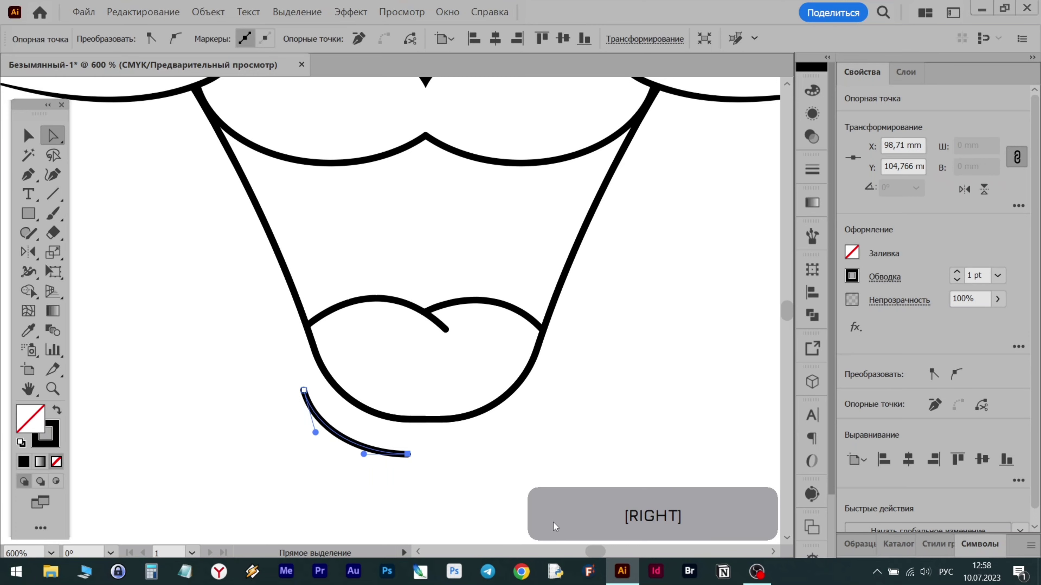
pyautogui.press('Tab')
pyautogui.press('Tab')
pyautogui.moveTo(316, 431); pyautogui.dragTo(320, 437)
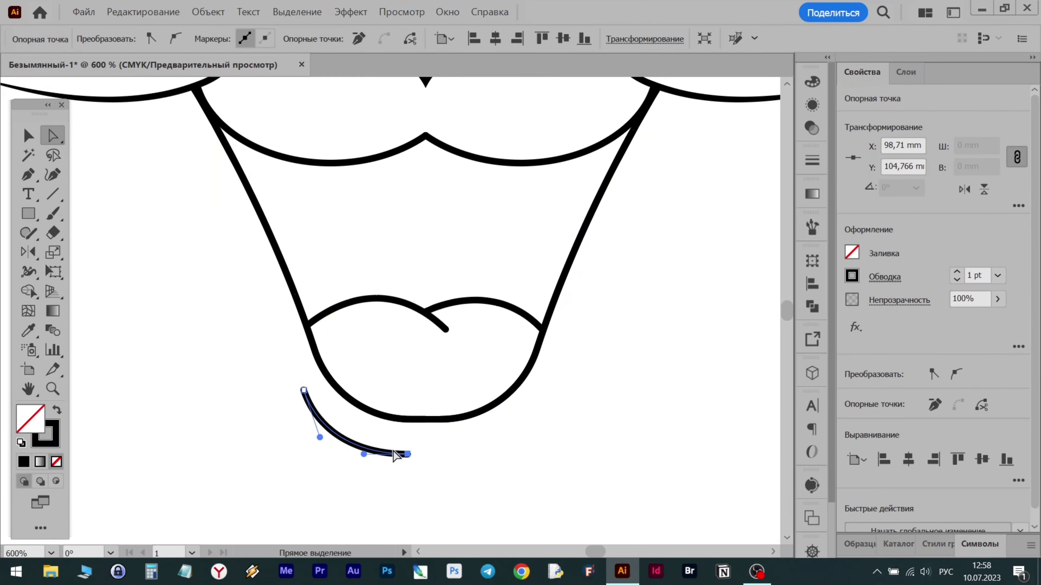
pyautogui.moveTo(415, 453); pyautogui.dragTo(424, 454)
pyautogui.press('v')
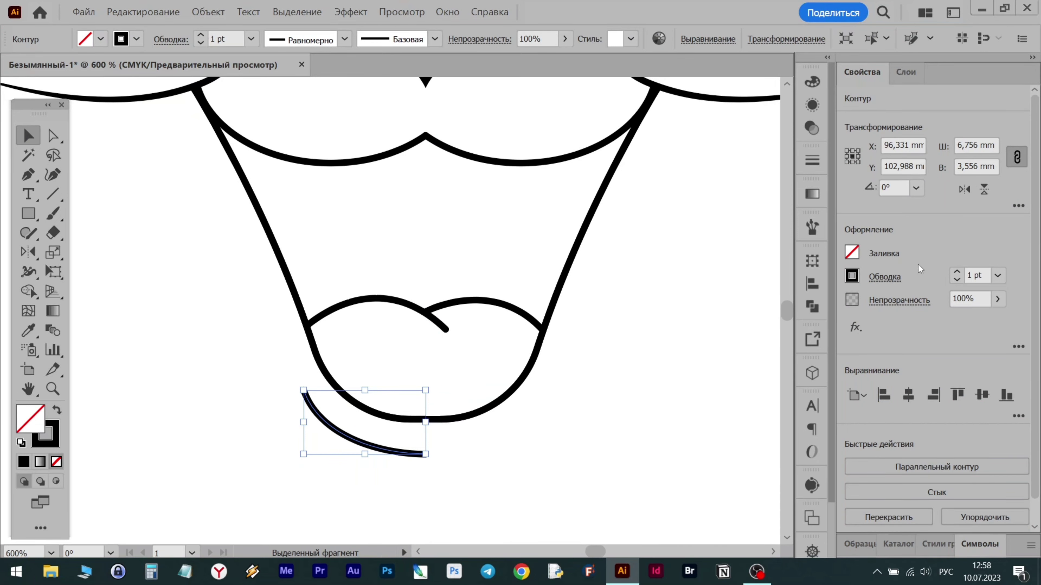
# Mirror a copy of the chin arc across a vertical axis through its inner end to complete the chin line
pyautogui.press('o')
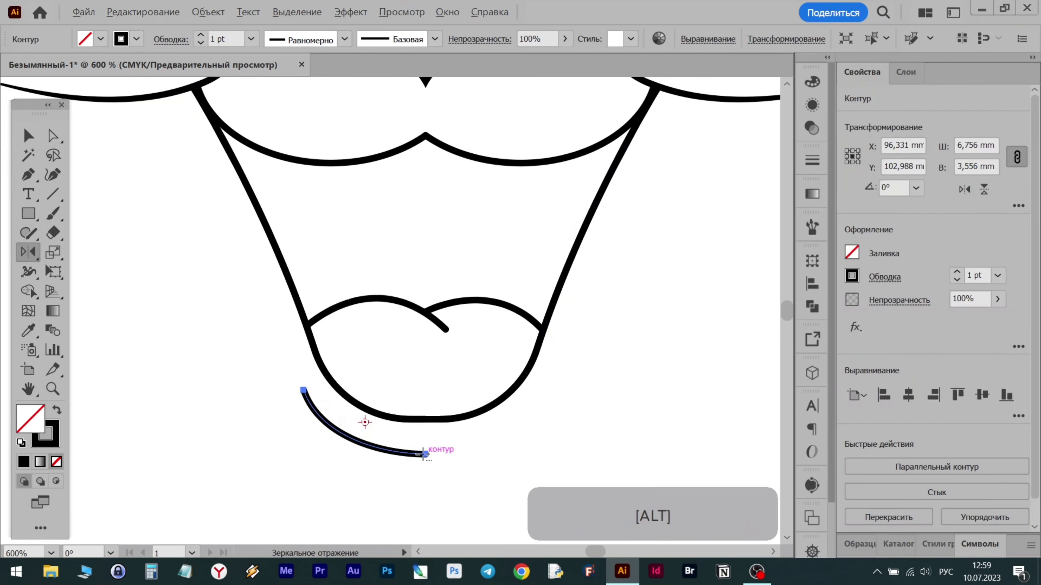
pyautogui.keyDown('alt'); pyautogui.click(592, 398); pyautogui.keyUp('alt')
pyautogui.click(732, 427)
pyautogui.scroll(-3, 672, 337)
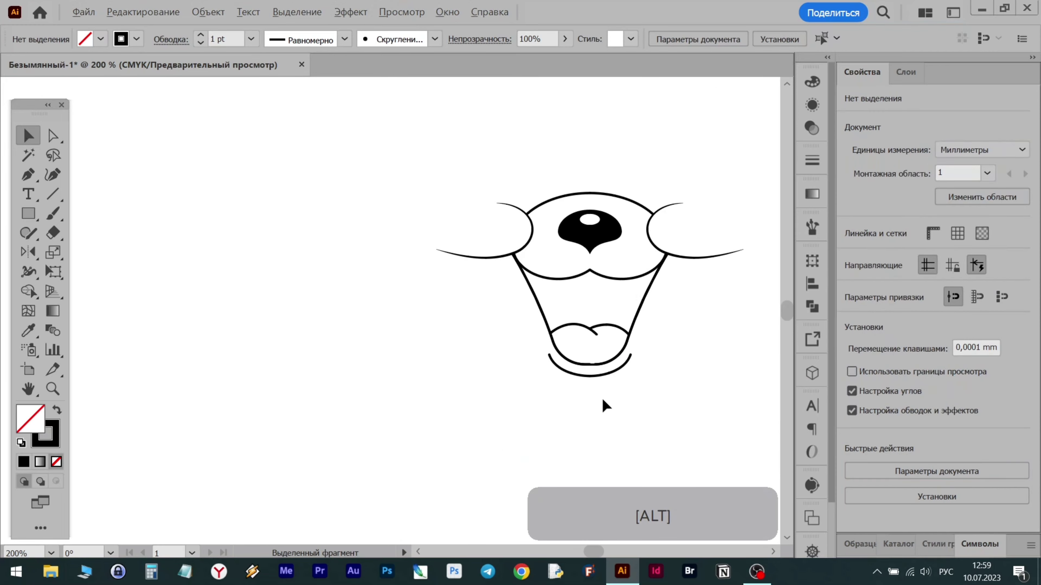
# Delete the stray leftover pieces at the bottom centre of the jaw outline
pyautogui.scroll(4, 604, 396)
pyautogui.click(555, 264)
pyautogui.click(524, 265)
pyautogui.press('Delete')
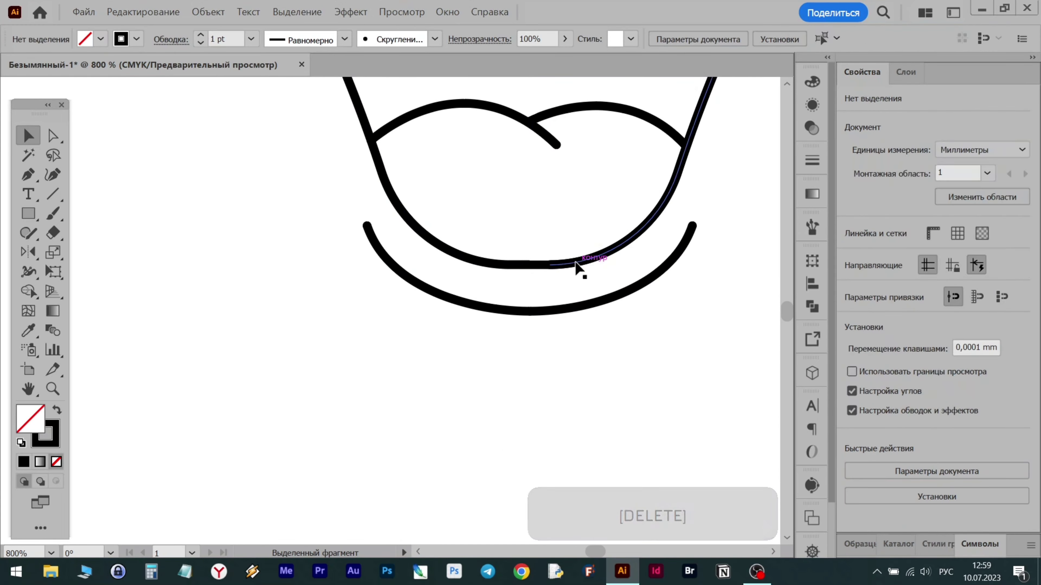
pyautogui.click(575, 263)
pyautogui.press('Delete')
pyautogui.scroll(2, 566, 267)
pyautogui.moveTo(547, 267); pyautogui.dragTo(545, 287)
pyautogui.scroll(-2, 572, 303)
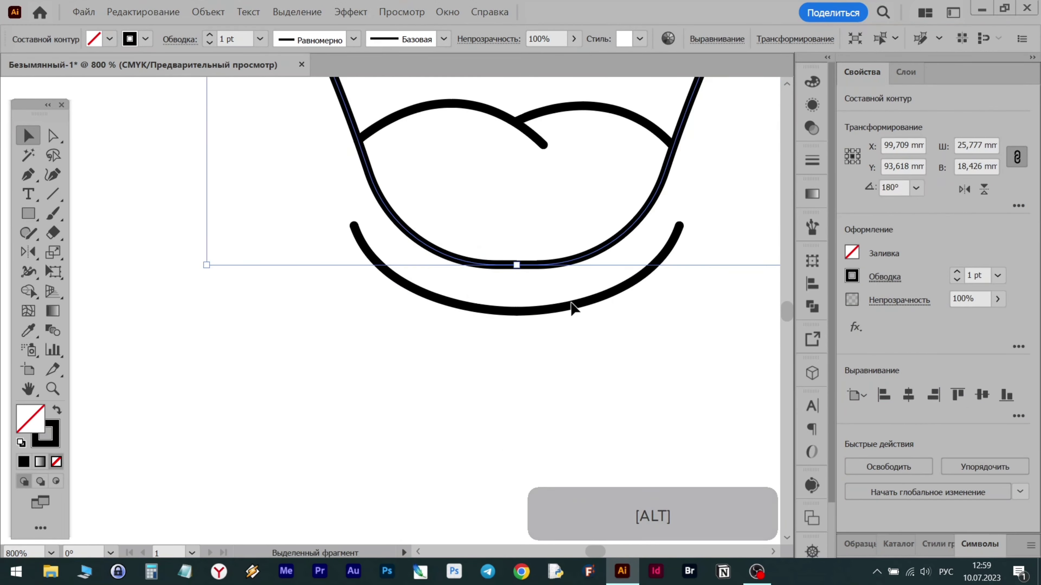
pyautogui.hotkey('ctrl', 'y')
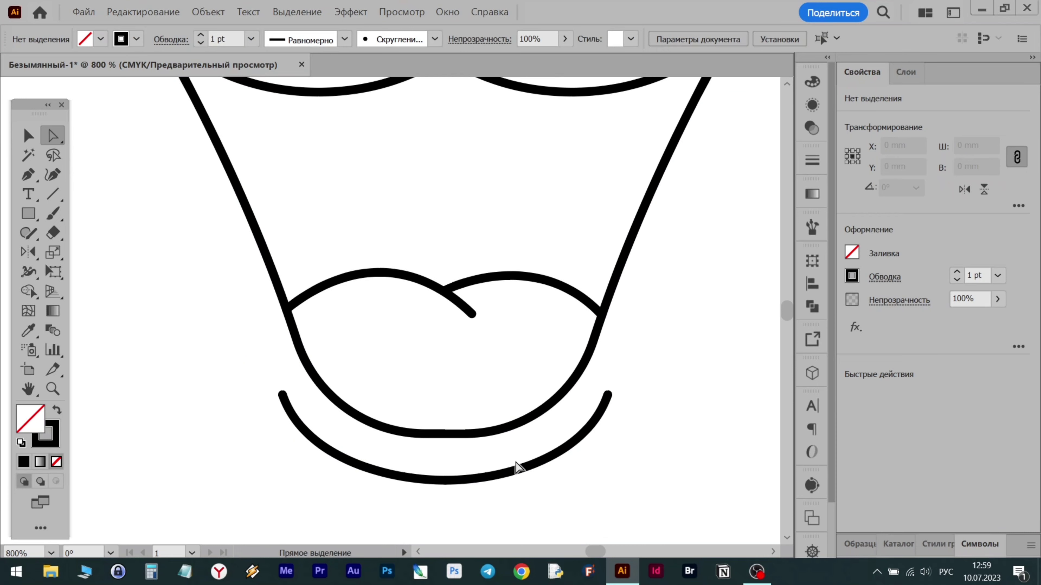
# Draw an unfilled ellipse about 13 × 25 mm above the left side of the muzzle and tilt it about 6° as the left eye
pyautogui.scroll(-3, 559, 449)
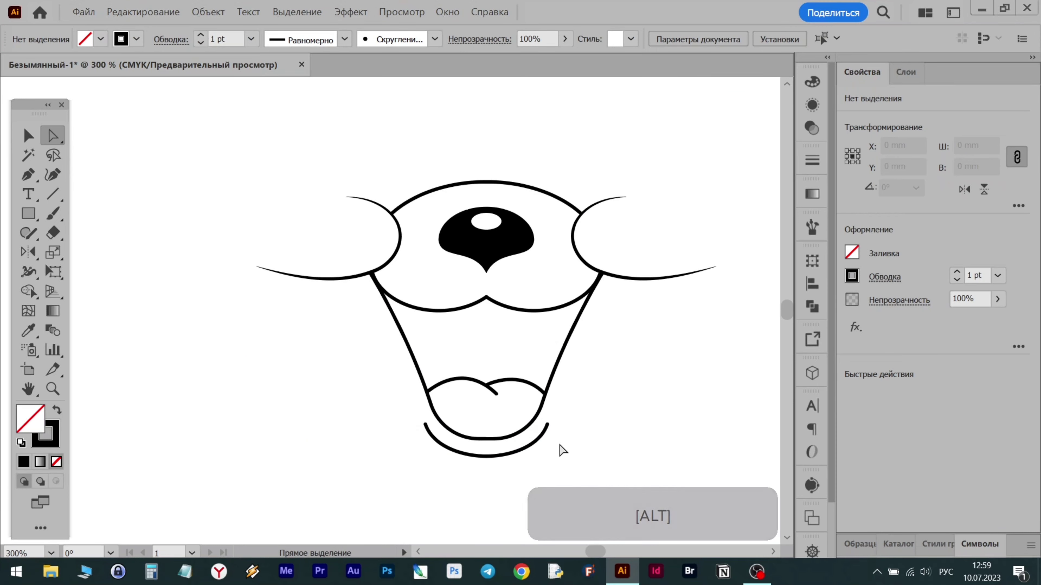
pyautogui.scroll(-2, 454, 223)
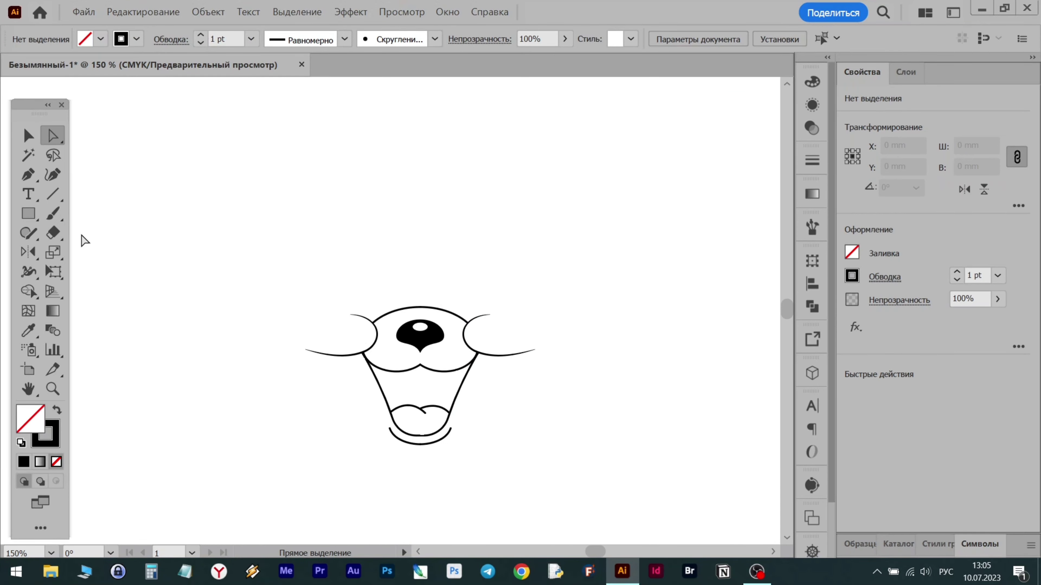
pyautogui.moveTo(28, 214); pyautogui.dragTo(139, 249)
pyautogui.moveTo(409, 289); pyautogui.dragTo(418, 326)
pyautogui.moveTo(425, 174)
pyautogui.mouseDown()
pyautogui.moveTo(389, 209)
pyautogui.moveTo(409, 200)
pyautogui.moveTo(392, 222)
pyautogui.moveTo(398, 213)
pyautogui.mouseUp()
pyautogui.press('v')
pyautogui.moveTo(386, 221); pyautogui.dragTo(389, 221)
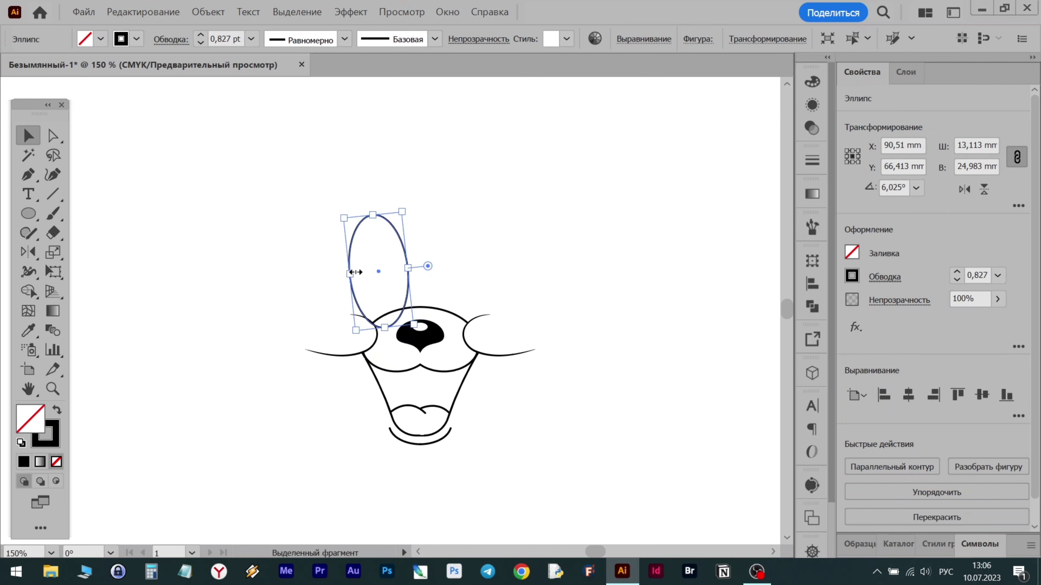
pyautogui.press('v')
# Try to nudge the jaw, tongue and chin line upward
pyautogui.moveTo(364, 398); pyautogui.dragTo(503, 480)
pyautogui.click(508, 481)
pyautogui.press('a')
pyautogui.moveTo(498, 388); pyautogui.dragTo(340, 479)
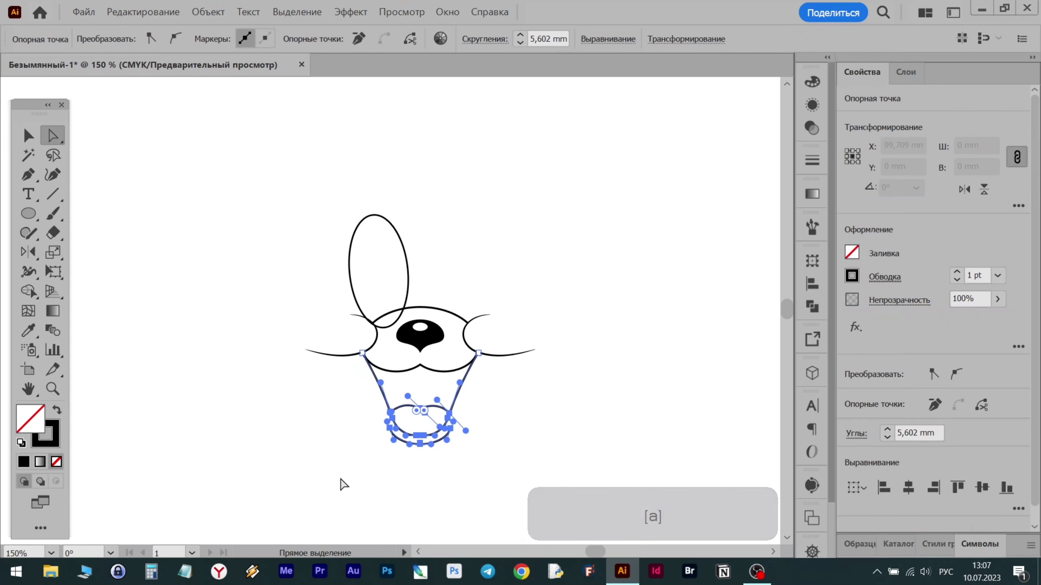
pyautogui.press('Up')
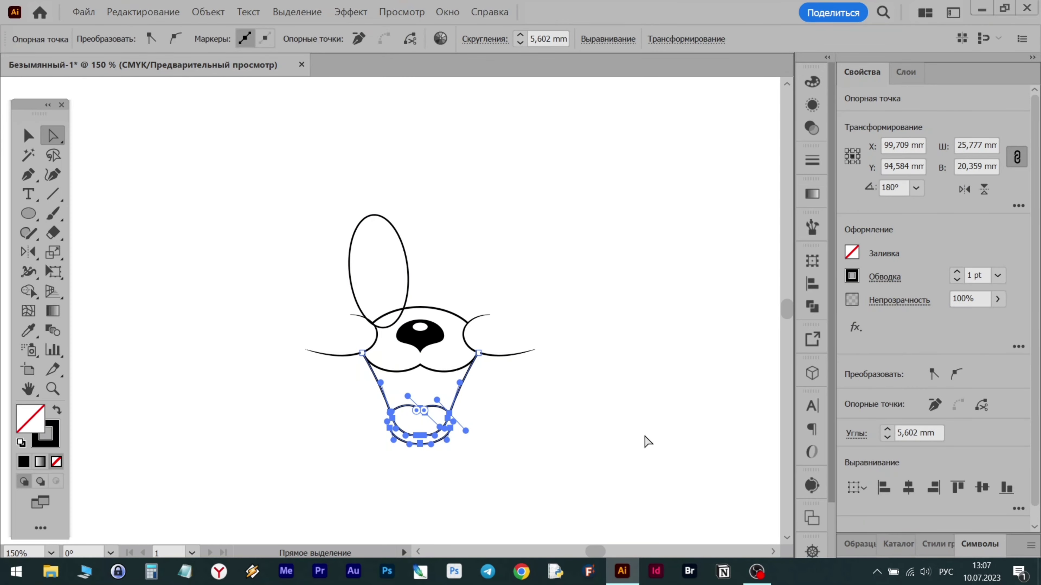
pyautogui.click(535, 429)
# Trim the lower part of the eye ellipse that overlaps the muzzle and cheek with the Shape Builder tool
pyautogui.scroll(3, 383, 337)
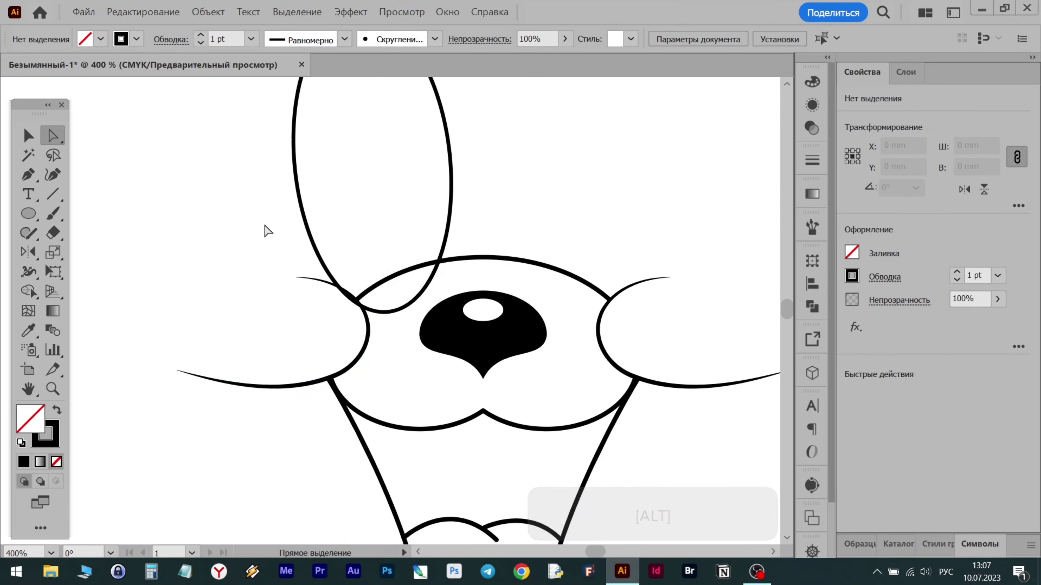
pyautogui.moveTo(267, 232); pyautogui.dragTo(393, 328)
pyautogui.press('v')
pyautogui.click(28, 291)
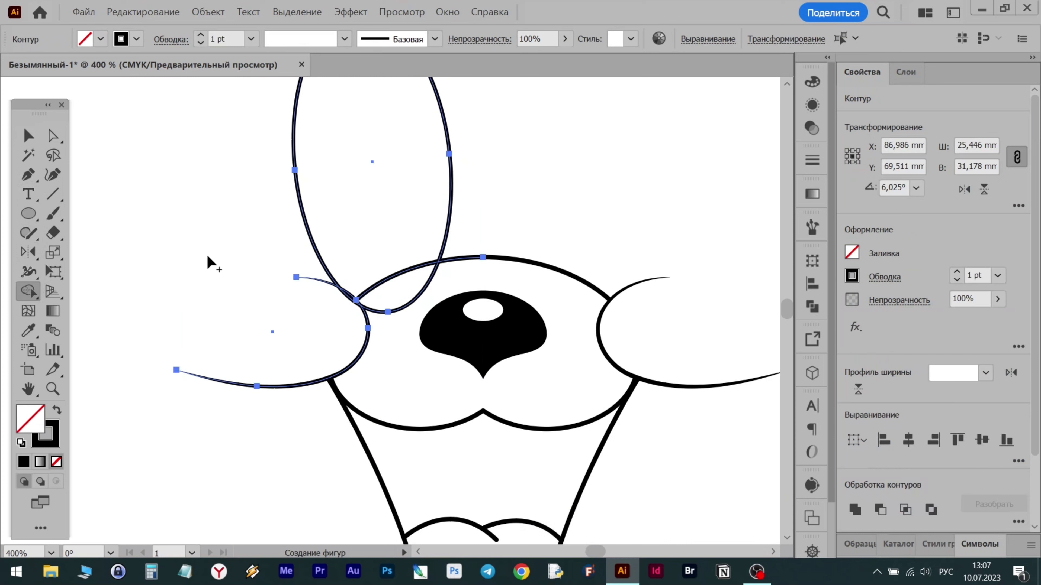
pyautogui.keyDown('alt'); pyautogui.click(407, 310); pyautogui.keyUp('alt')
# Draw a black-filled ellipse without a stroke as the pupil, at the lower inner edge of the left eye overlapping the muzzle
pyautogui.scroll(3, 529, 260)
pyautogui.press('l')
pyautogui.moveTo(376, 244)
pyautogui.mouseDown()
pyautogui.moveTo(448, 343)
pyautogui.moveTo(454, 368)
pyautogui.mouseUp()
pyautogui.hotkey('shift', 'x')
# Trim the parts of the pupil that extend past the eye outline and over the muzzle with the Shape Builder tool
pyautogui.moveTo(510, 208); pyautogui.dragTo(381, 367)
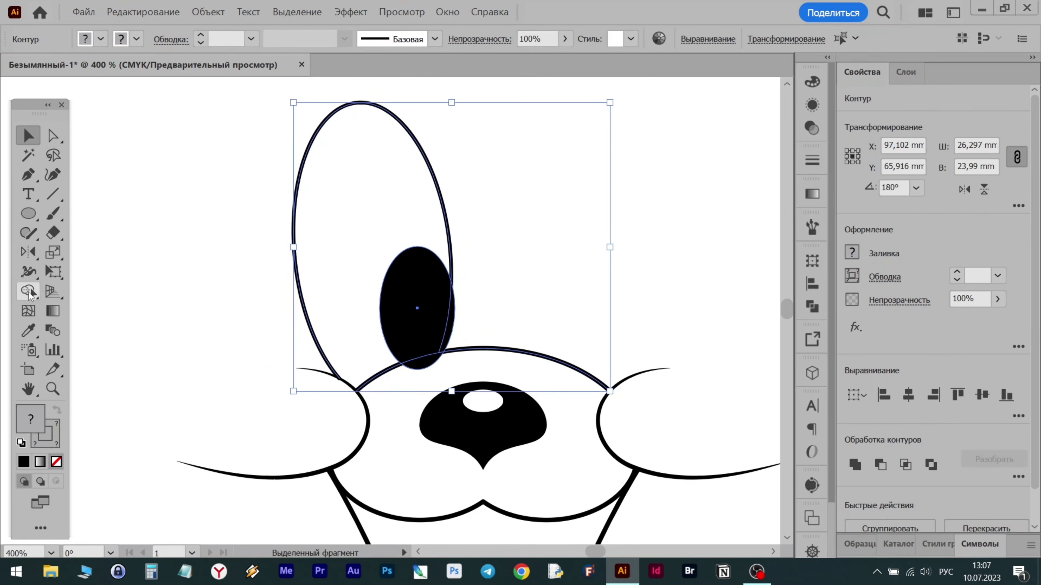
pyautogui.click(28, 291)
pyautogui.keyDown('alt'); pyautogui.click(424, 368); pyautogui.keyUp('alt')
pyautogui.hotkey('ctrl', 'shift', 'a')
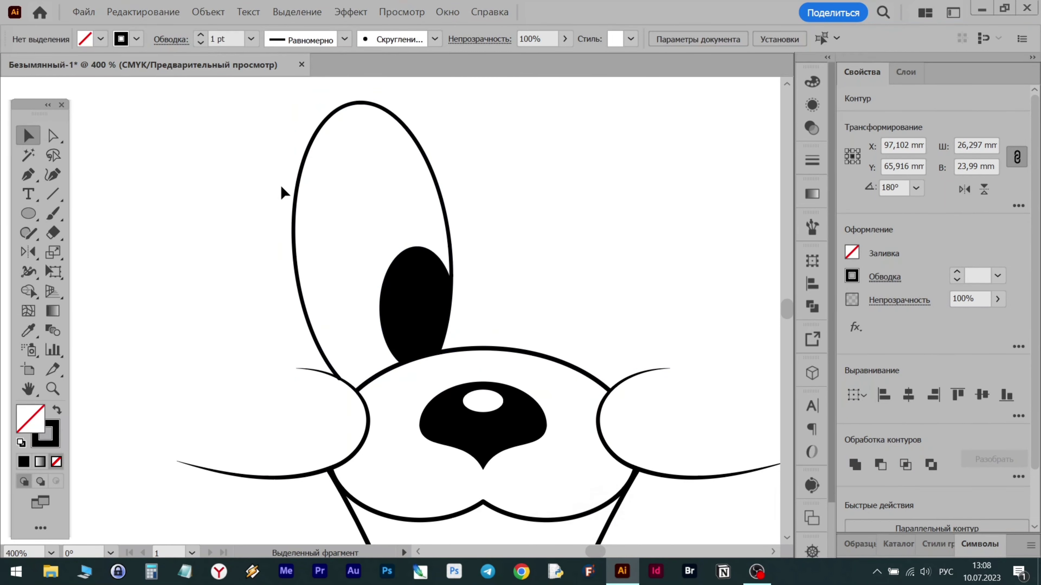
# Draw a circle about 2.7 mm across above the left pupil and fill it white without a stroke
pyautogui.click(35, 216)
pyautogui.moveTo(35, 217); pyautogui.dragTo(72, 254)
pyautogui.moveTo(402, 214); pyautogui.dragTo(417, 230)
pyautogui.click(55, 414)
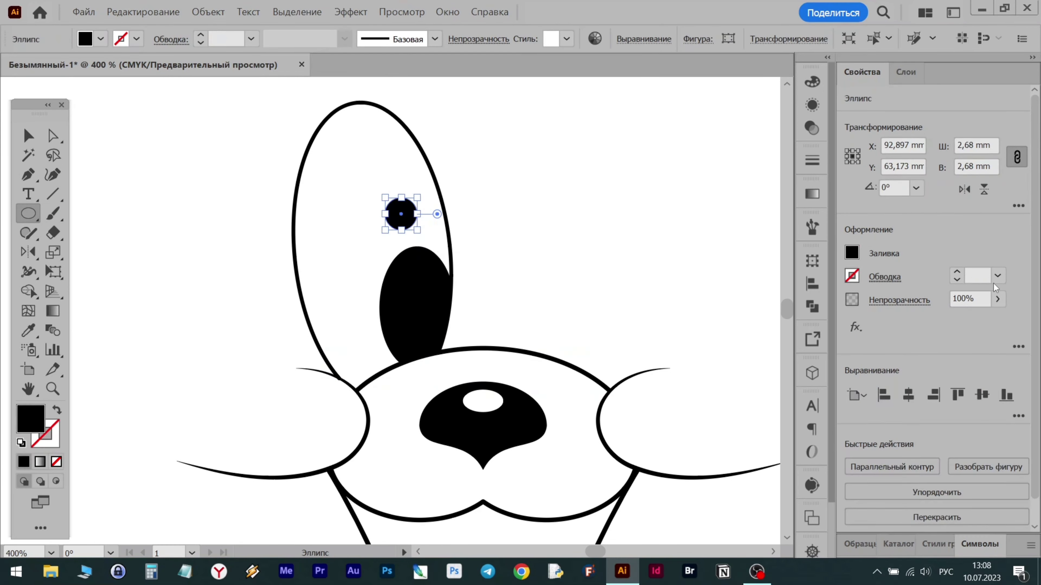
pyautogui.click(850, 256)
pyautogui.click(694, 312)
# Move the white circle onto the upper part of the left pupil as its highlight
pyautogui.click(27, 137)
pyautogui.scroll(2, 409, 217)
pyautogui.moveTo(406, 215); pyautogui.dragTo(439, 322)
pyautogui.click(583, 262)
# Mirror a copy of the complete left eye, with pupil and highlight, across the vertical axis through the nose tip
pyautogui.scroll(-2, 594, 263)
pyautogui.moveTo(324, 148); pyautogui.dragTo(505, 267)
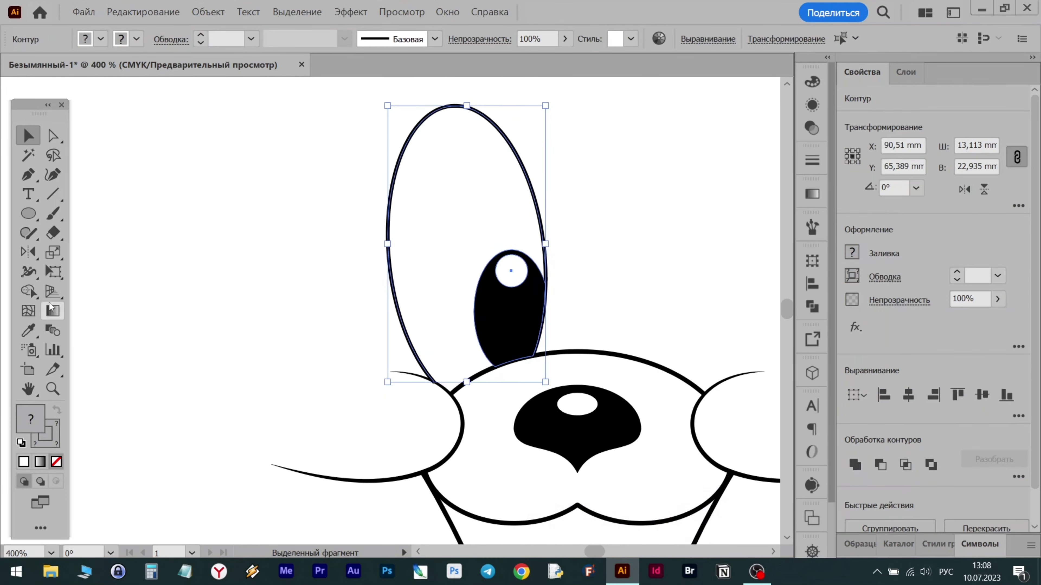
pyautogui.press('o')
pyautogui.keyDown('alt'); pyautogui.click(578, 473); pyautogui.keyUp('alt')
pyautogui.click(735, 425)
pyautogui.scroll(-4, 630, 246)
pyautogui.moveTo(638, 273); pyautogui.dragTo(546, 274)
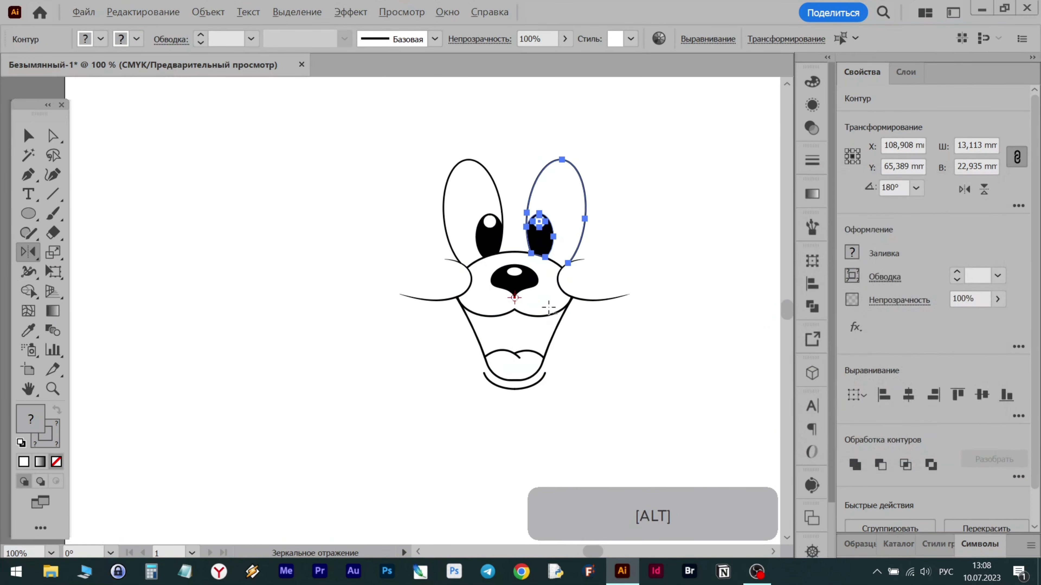
pyautogui.scroll(1, 549, 302)
pyautogui.press('v')
pyautogui.click(660, 323)
pyautogui.moveTo(641, 226); pyautogui.dragTo(642, 265)
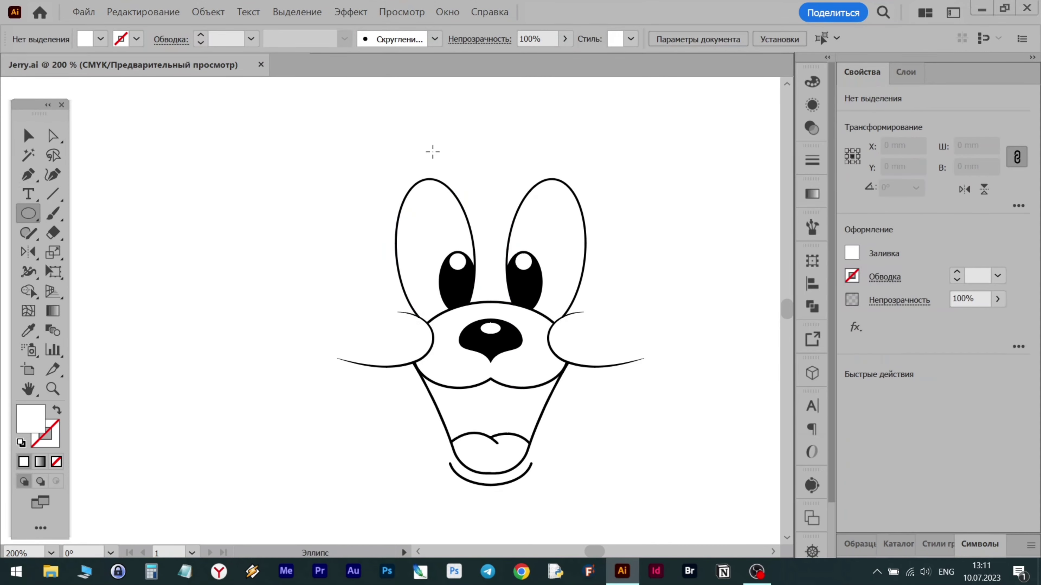
# Draw a circle about 16.9 mm across over the top of the left eye, with no fill and a black 1 pt stroke
pyautogui.moveTo(396, 161); pyautogui.dragTo(497, 263)
pyautogui.hotkey('shift', 'x')
pyautogui.click(851, 275)
pyautogui.click(708, 335)
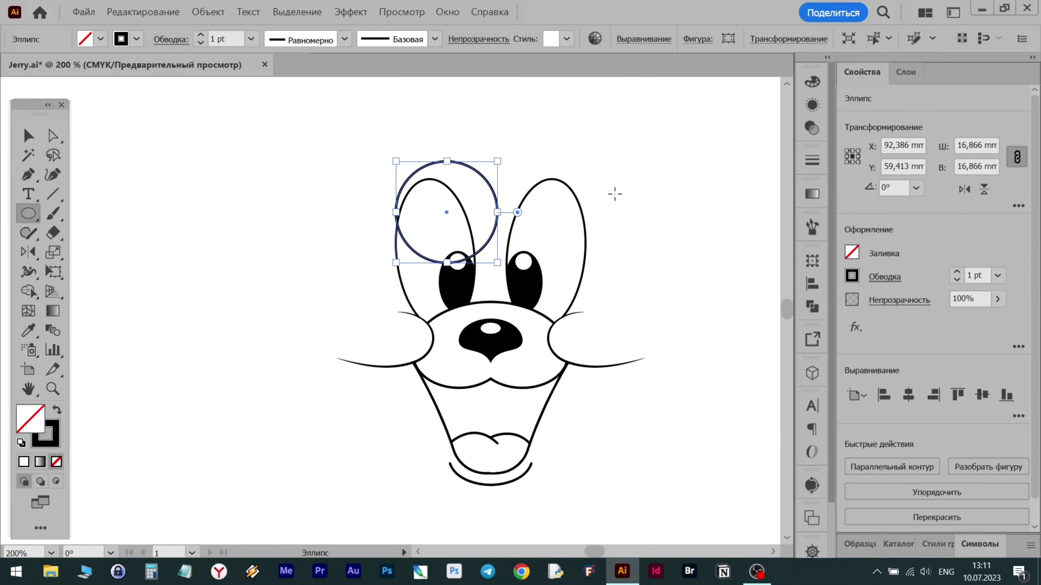
# Shrink the circle to about 12.8 mm and position it around the top of the left eye
pyautogui.press('v')
pyautogui.moveTo(473, 174); pyautogui.dragTo(452, 170)
pyautogui.moveTo(478, 266); pyautogui.dragTo(467, 254)
pyautogui.moveTo(453, 185); pyautogui.dragTo(452, 171)
pyautogui.click(403, 207)
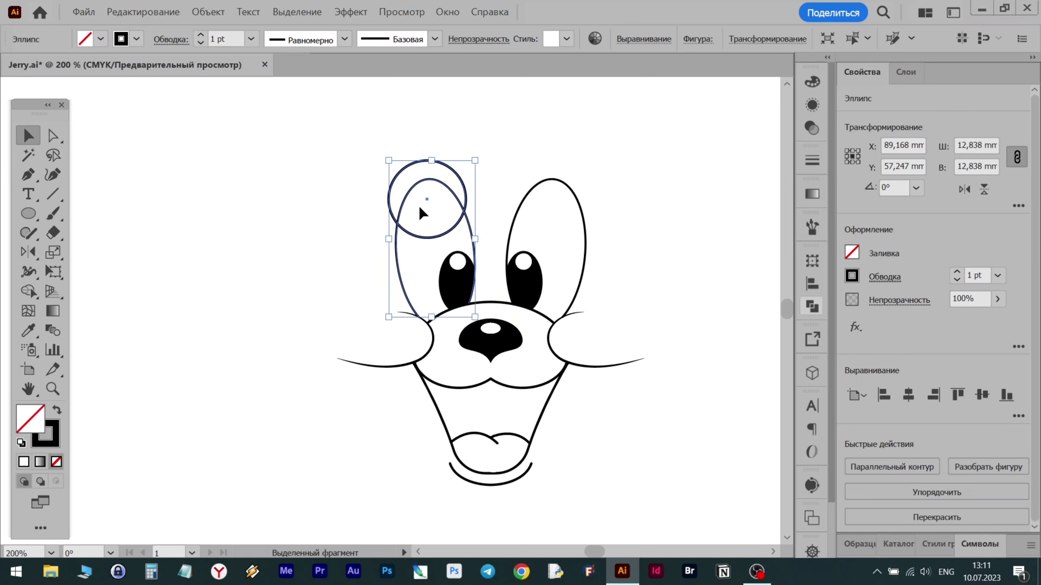
pyautogui.click(576, 195)
pyautogui.click(956, 272)
pyautogui.click(627, 193)
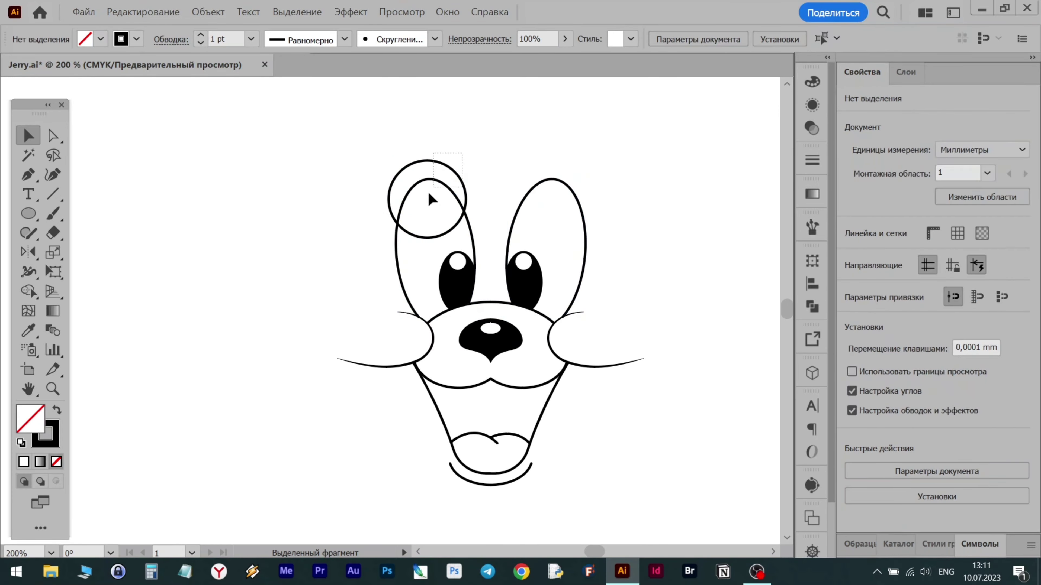
# Remove the part of the circle that lies inside the left eye with the Shape Builder tool
pyautogui.moveTo(445, 176); pyautogui.dragTo(299, 235)
pyautogui.scroll(3, 514, 205)
pyautogui.hotkey('shift', 'm')
pyautogui.keyDown('alt'); pyautogui.click(327, 272); pyautogui.keyUp('alt')
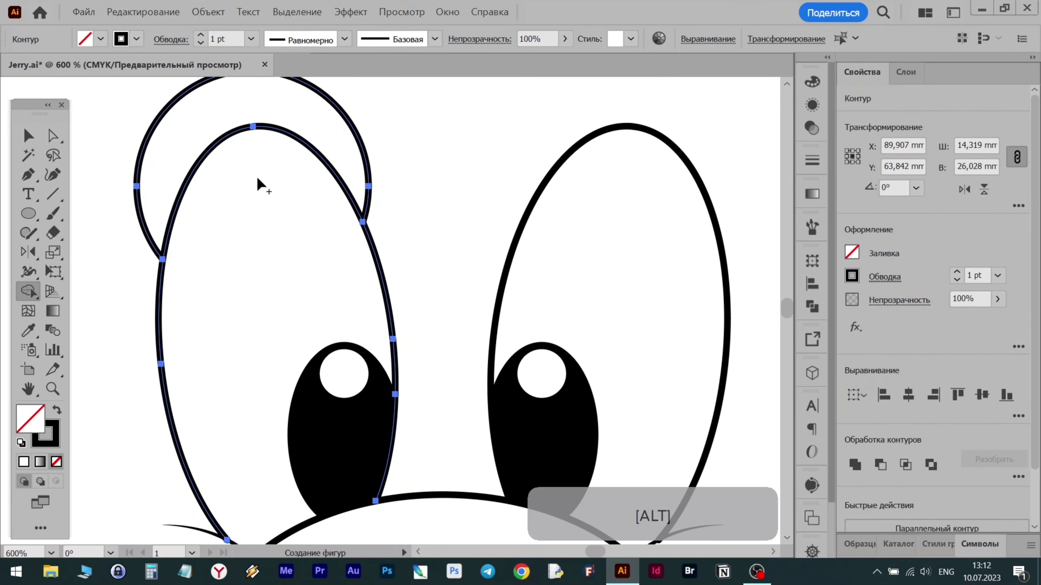
# Delete the circle's two lower side segments, keeping only its upper arc as the left eyebrow
pyautogui.press('a')
pyautogui.click(143, 225)
pyautogui.press('Delete')
pyautogui.click(367, 205)
pyautogui.press('Delete')
# Reshape the left eyebrow into a flatter arc about 12.8 × 4.3 mm by raising it, moving its endpoints and adjusting its curve handles
pyautogui.scroll(3, 311, 230)
pyautogui.moveTo(253, 161); pyautogui.dragTo(252, 155)
pyautogui.moveTo(368, 276); pyautogui.dragTo(376, 250)
pyautogui.moveTo(137, 270); pyautogui.dragTo(138, 247)
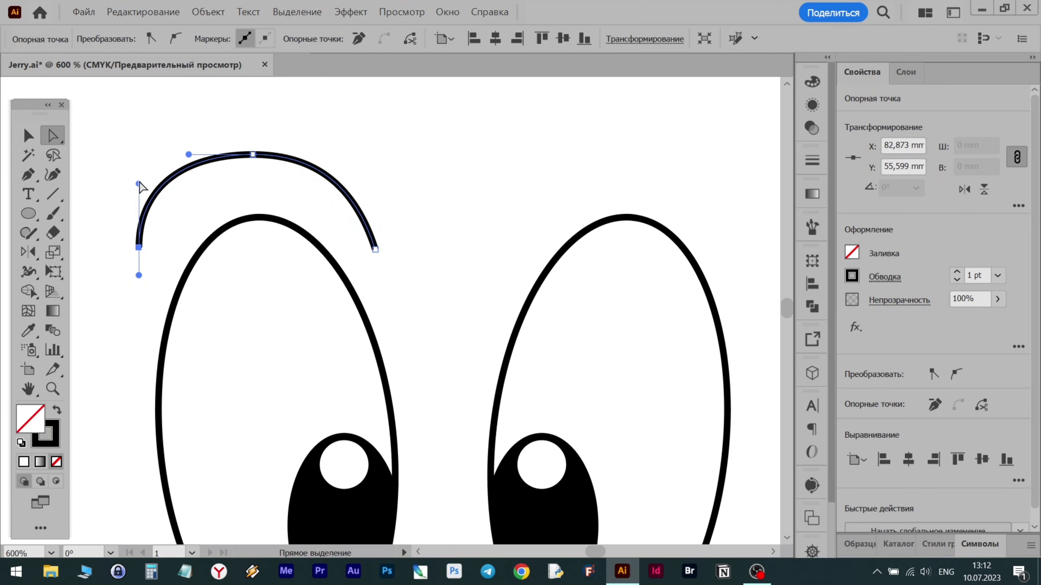
pyautogui.click(312, 159)
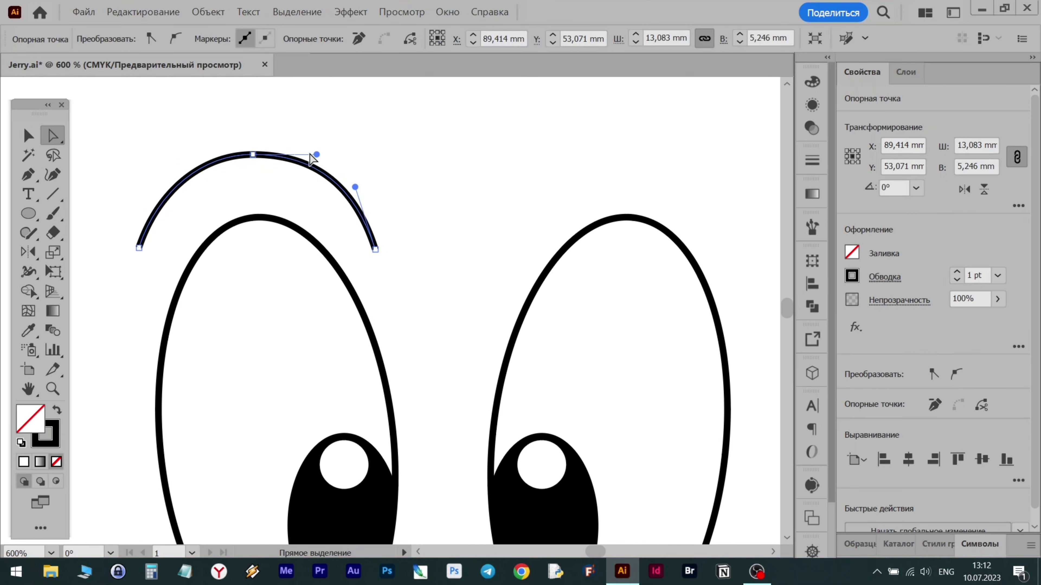
pyautogui.moveTo(375, 249); pyautogui.dragTo(373, 234)
pyautogui.moveTo(355, 169); pyautogui.dragTo(347, 172)
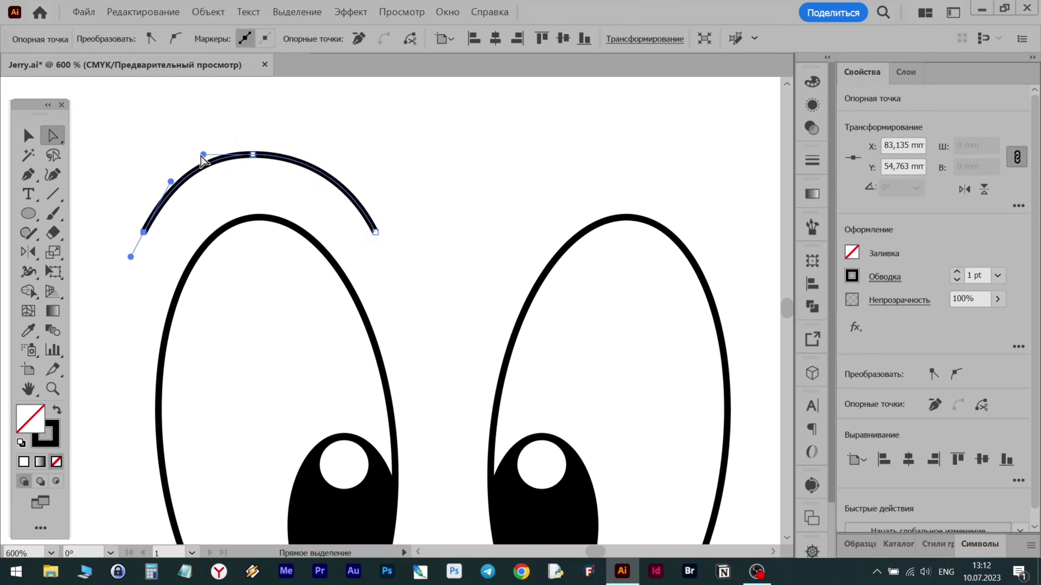
pyautogui.click(425, 174)
# Give the left eyebrow's stroke round caps
pyautogui.scroll(-1, 425, 174)
pyautogui.click(360, 158)
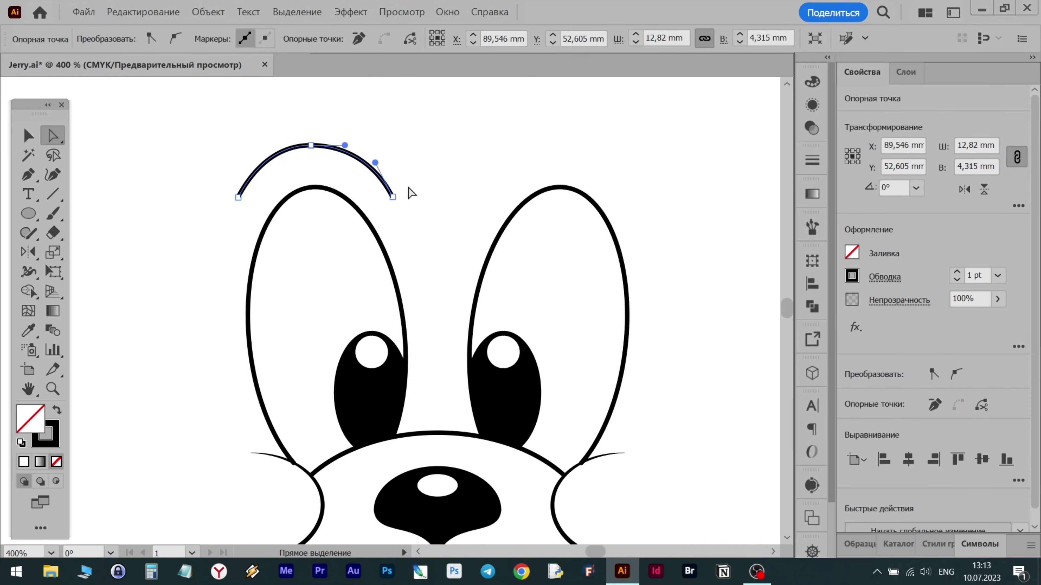
pyautogui.click(884, 276)
pyautogui.click(836, 321)
pyautogui.click(355, 136)
# Mirror a copy of the left eyebrow across the vertical axis through the nose tip, above the right eye
pyautogui.press('v')
pyautogui.click(354, 155)
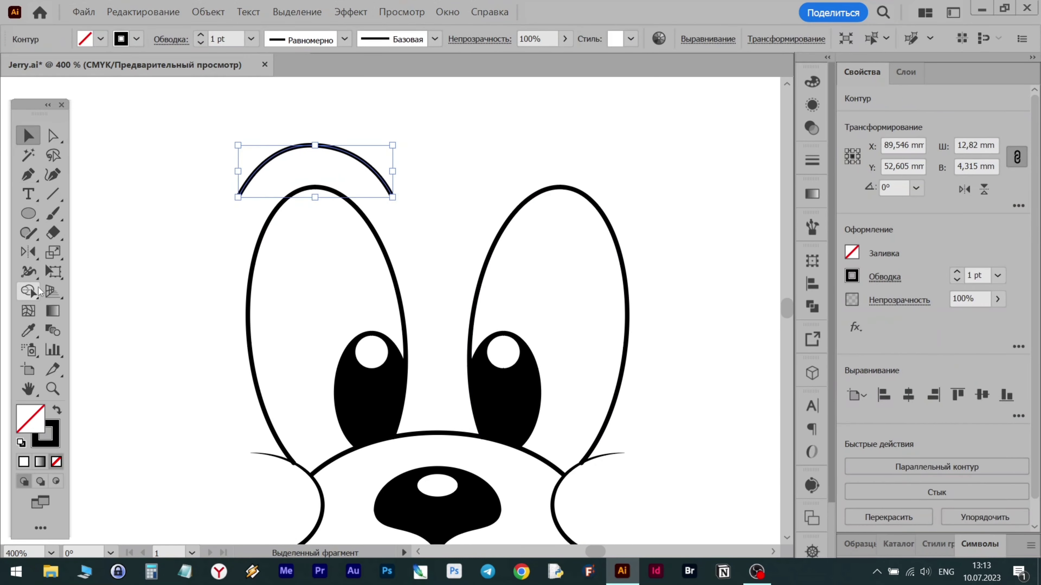
pyautogui.click(28, 251)
pyautogui.scroll(-1, 438, 514)
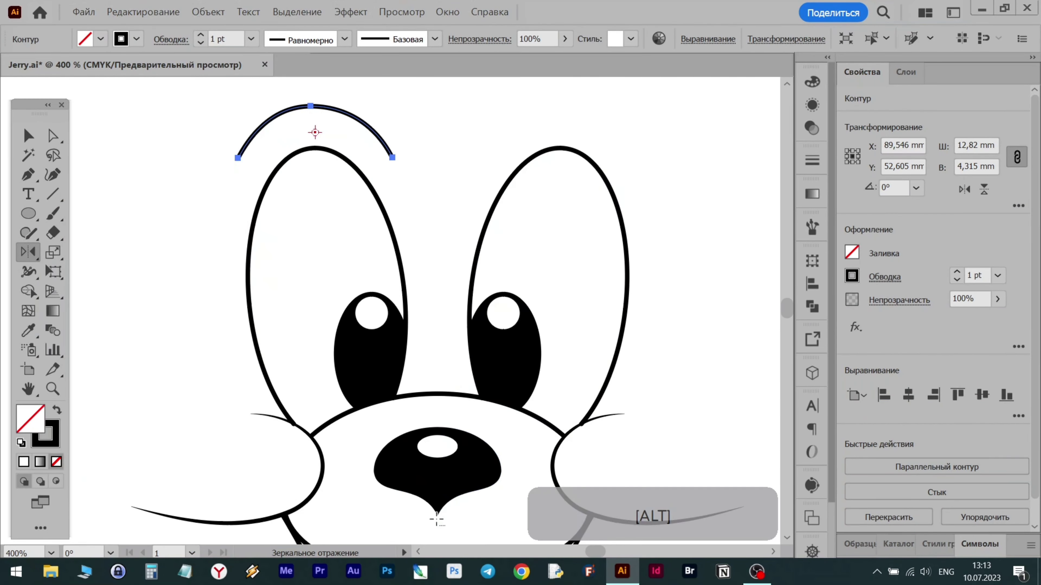
pyautogui.keyDown('alt'); pyautogui.click(437, 514); pyautogui.keyUp('alt')
pyautogui.click(708, 429)
pyautogui.scroll(1, 126, 169)
# Draw a curved eyelash about 8.3 × 4.1 mm with the Pen tool, running outward and upward from the upper outer edge of the left eye
pyautogui.click(29, 177)
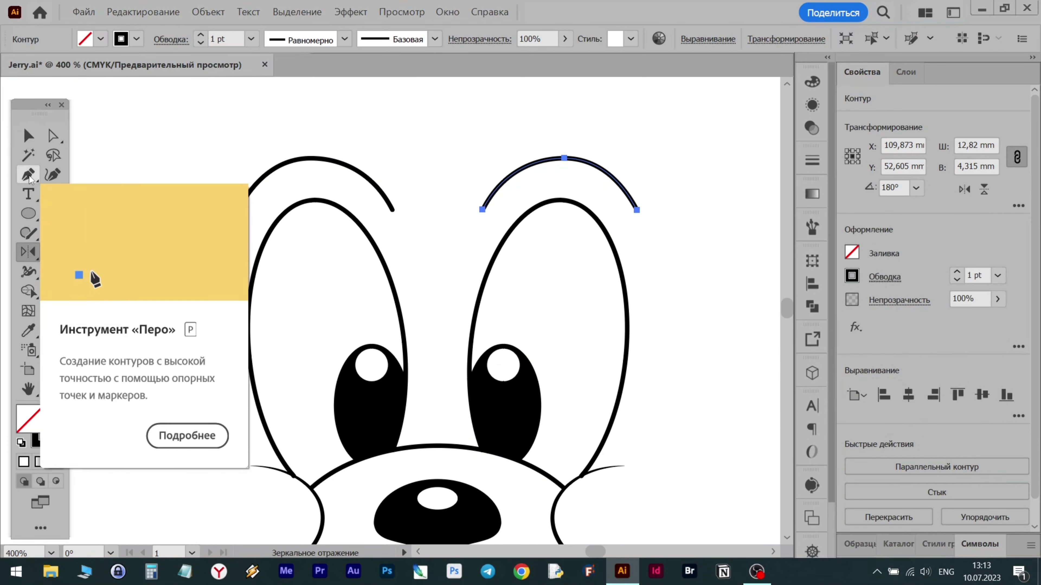
pyautogui.click(285, 213)
pyautogui.moveTo(238, 217); pyautogui.dragTo(143, 108)
pyautogui.press('Escape')
# Taper the left eyelash with the Width tool from a pointed outer tip to a base about 1.7 pt wide
pyautogui.click(884, 276)
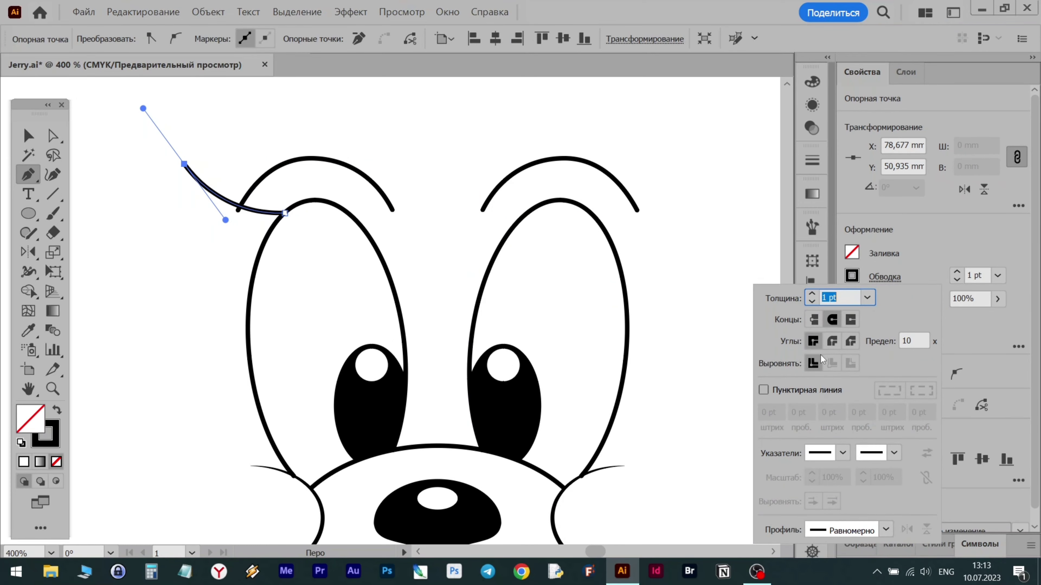
pyautogui.press('Escape')
pyautogui.click(33, 271)
pyautogui.hotkey('ctrl', 'z')
pyautogui.moveTo(285, 214)
pyautogui.mouseDown()
pyautogui.moveTo(276, 221)
pyautogui.moveTo(262, 208)
pyautogui.moveTo(291, 209)
pyautogui.mouseUp()
pyautogui.scroll(3, 283, 217)
pyautogui.hotkey('ctrl', 'z')
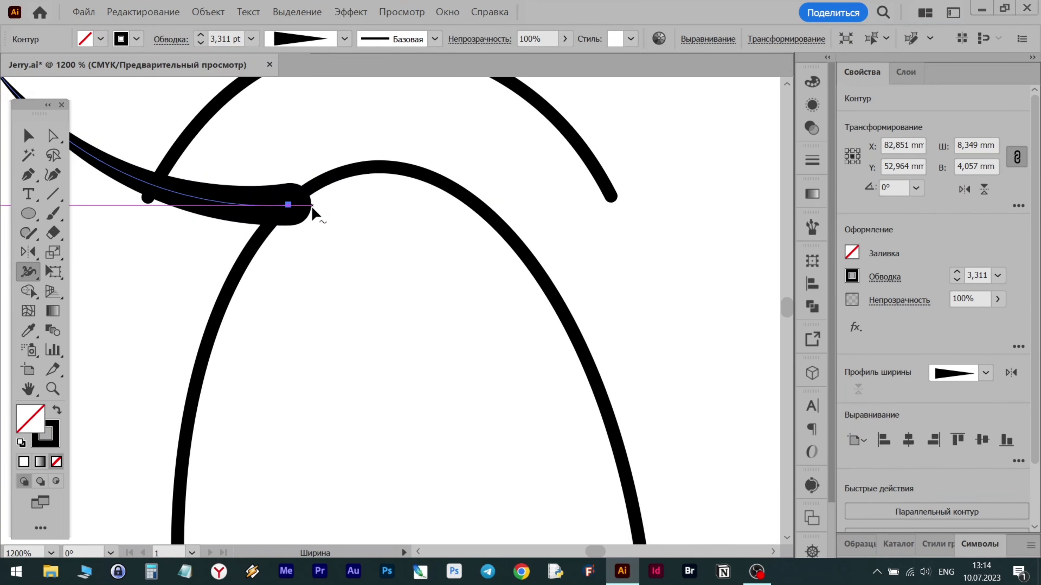
pyautogui.scroll(-2, 312, 212)
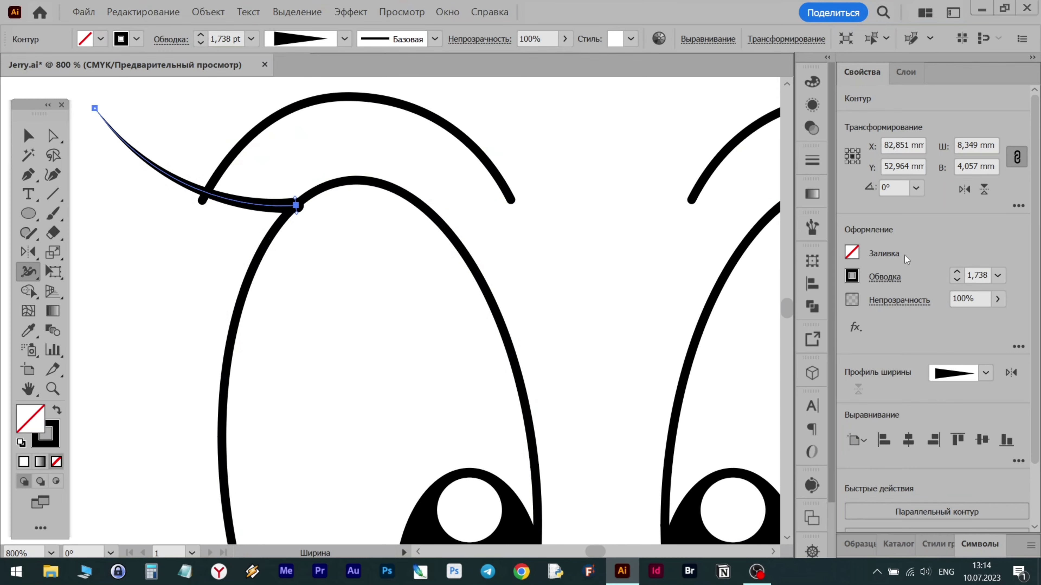
# Reshape the left eyelash into a steeper upward curve by moving its outer tip inward and adjusting the tip's curve handle
pyautogui.press('a')
pyautogui.click(297, 206)
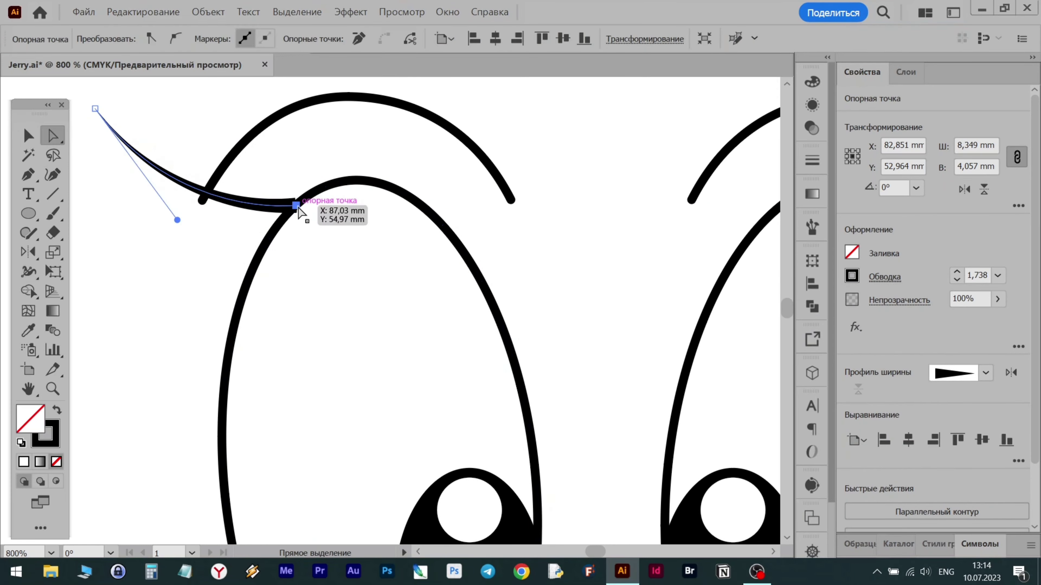
pyautogui.moveTo(95, 109); pyautogui.dragTo(115, 273)
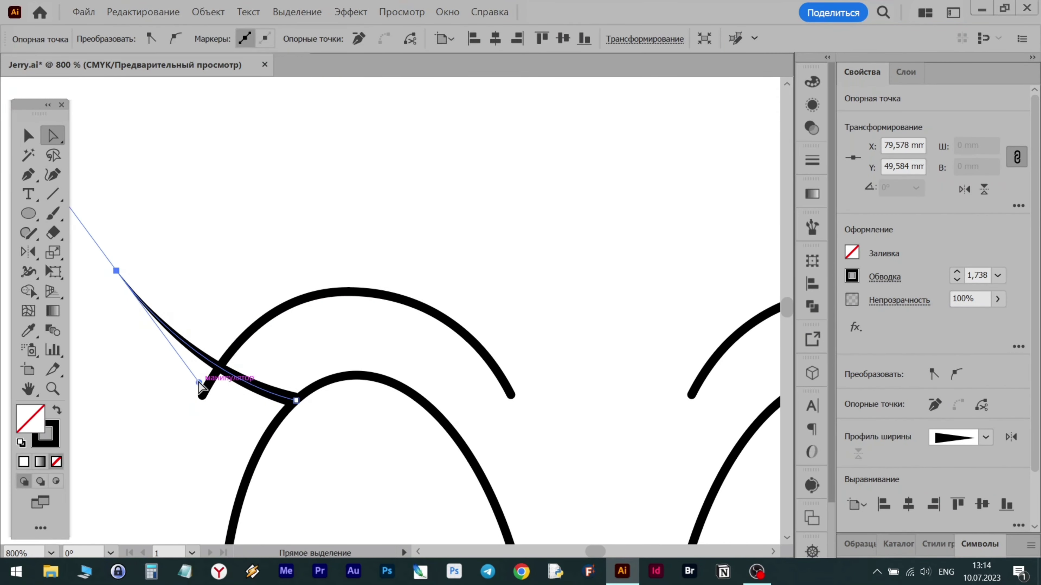
pyautogui.moveTo(199, 385); pyautogui.dragTo(151, 379)
# Duplicate the eyelash just above the first, rotate it steeper to about 5.5 × 7.3 mm and seat its base on the eye outline
pyautogui.click(29, 135)
pyautogui.moveTo(239, 381); pyautogui.dragTo(249, 364)
pyautogui.moveTo(314, 248); pyautogui.dragTo(324, 265)
pyautogui.moveTo(275, 387); pyautogui.dragTo(286, 384)
pyautogui.moveTo(332, 257); pyautogui.dragTo(341, 263)
pyautogui.scroll(2, 273, 389)
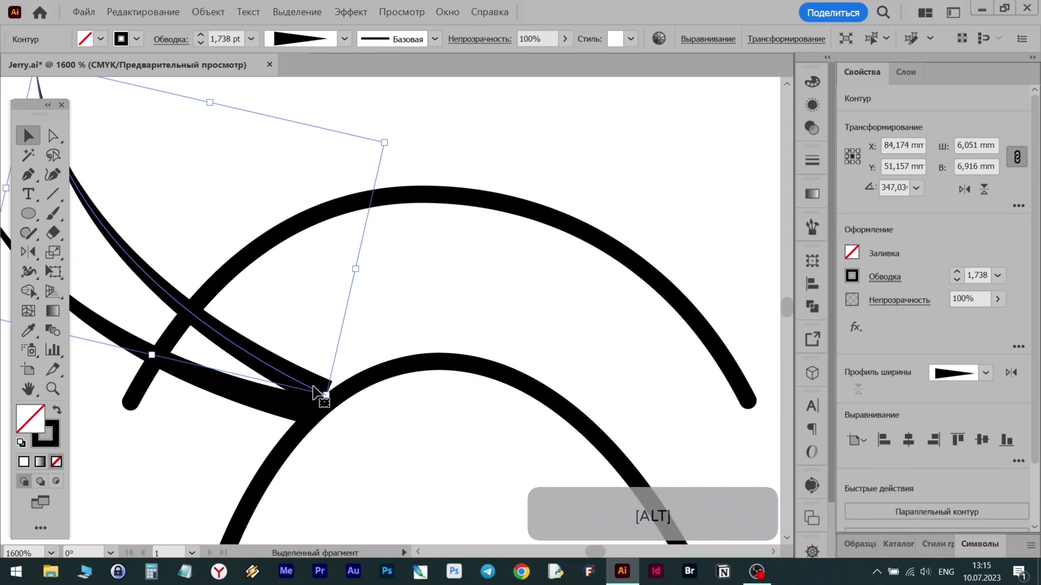
pyautogui.moveTo(313, 393); pyautogui.dragTo(335, 383)
pyautogui.moveTo(411, 130); pyautogui.dragTo(427, 143)
pyautogui.moveTo(319, 382); pyautogui.dragTo(331, 377)
pyautogui.click(546, 186)
pyautogui.scroll(-2, 313, 234)
# Extend the upper left eyelash by raising its tip and adjust its curve handle
pyautogui.press('a')
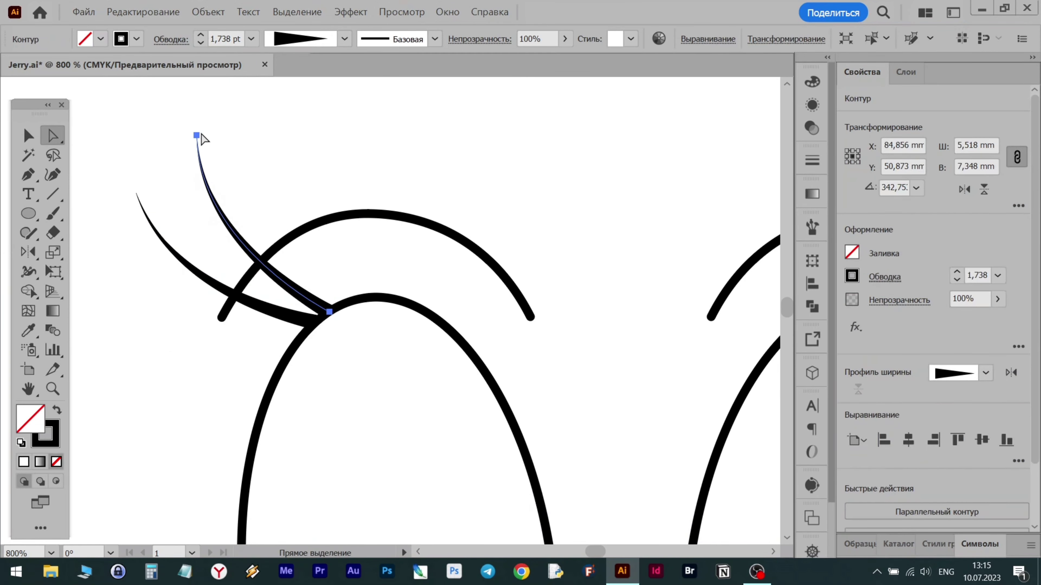
pyautogui.moveTo(198, 136); pyautogui.dragTo(200, 115)
pyautogui.scroll(1, 198, 245)
pyautogui.moveTo(200, 180); pyautogui.dragTo(188, 168)
# Mirror a copy of both left eyelashes across the vertical axis through the nose tip onto the right eye
pyautogui.click(28, 136)
pyautogui.click(164, 253)
pyautogui.moveTo(150, 345); pyautogui.dragTo(221, 254)
pyautogui.scroll(-4, 301, 260)
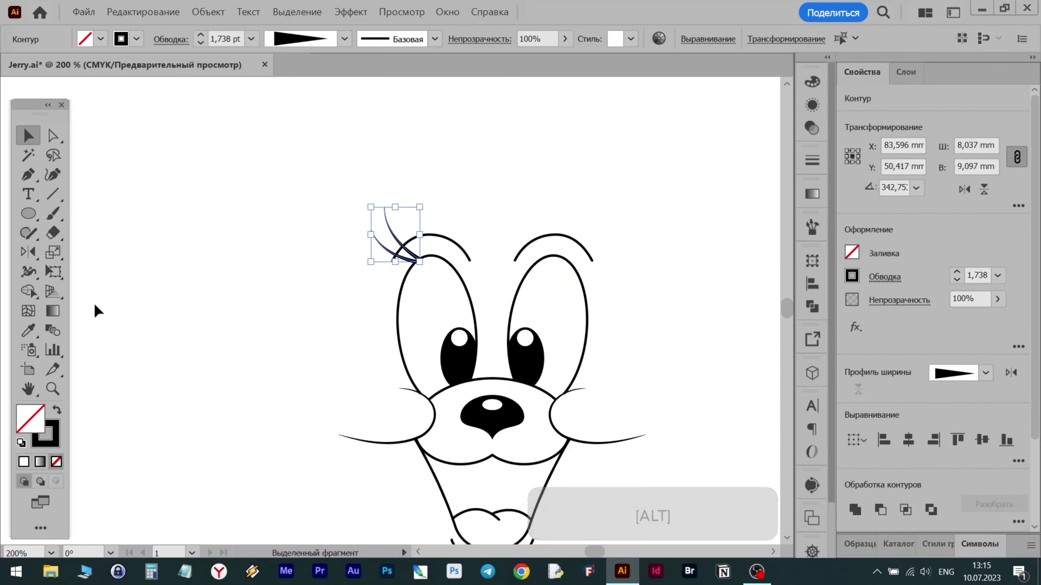
pyautogui.press('o')
pyautogui.keyDown('alt'); pyautogui.click(491, 441); pyautogui.keyUp('alt')
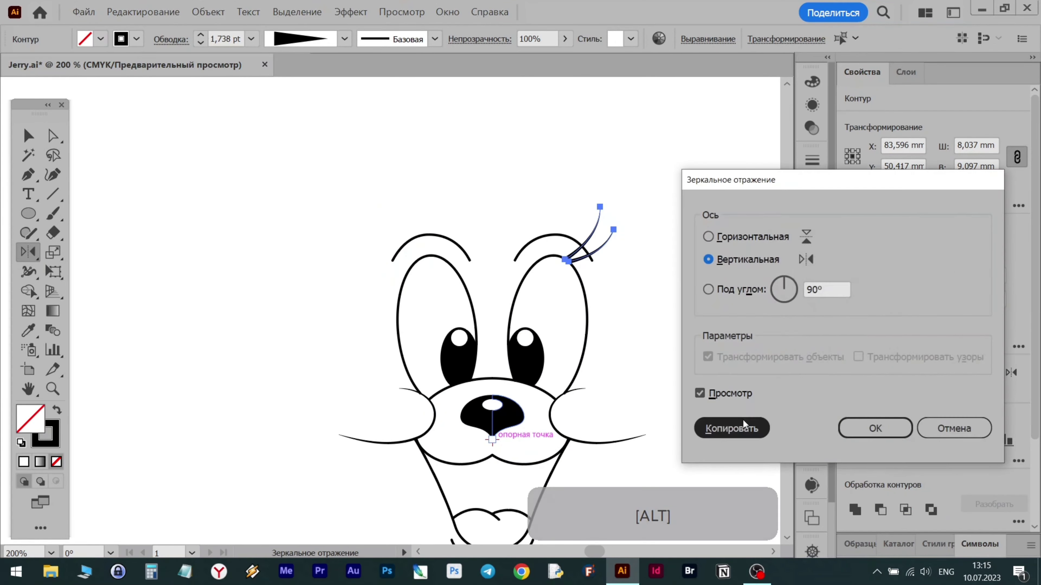
pyautogui.click(744, 425)
pyautogui.press('v')
pyautogui.click(616, 246)
pyautogui.scroll(-1, 614, 245)
pyautogui.scroll(2, 528, 281)
pyautogui.scroll(-2, 547, 265)
pyautogui.scroll(-1, 548, 266)
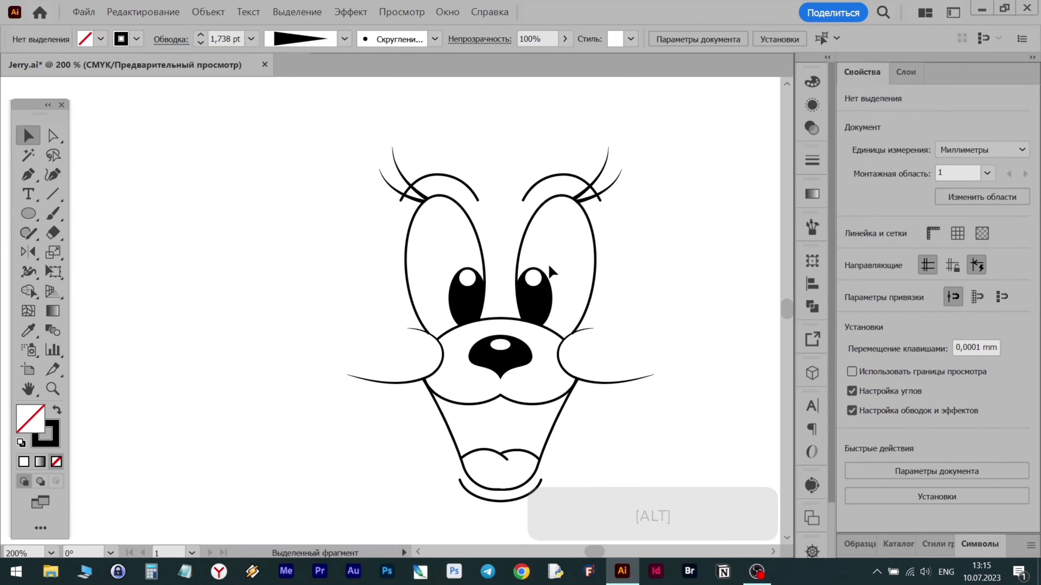
# Draw a curved left cheek outline about 29.8 × 29.3 mm with the Pen tool, from beside the eye down to the chin line
pyautogui.click(27, 176)
pyautogui.click(362, 318)
pyautogui.moveTo(305, 402); pyautogui.dragTo(348, 478)
pyautogui.moveTo(473, 495); pyautogui.dragTo(525, 496)
pyautogui.scroll(3, 504, 496)
pyautogui.scroll(-2, 503, 496)
pyautogui.press('Escape')
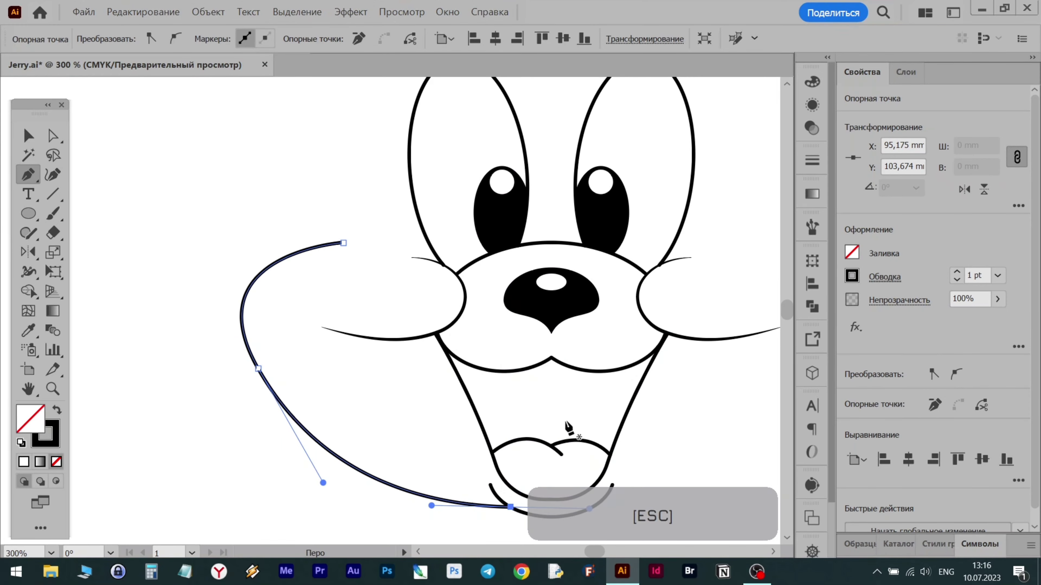
# Narrow the left cheek outline by moving its upper endpoint and middle anchor inward and adjusting the curve handles
pyautogui.click(28, 135)
pyautogui.click(265, 247)
pyautogui.scroll(-2, 287, 234)
pyautogui.click(341, 191)
pyautogui.press('a')
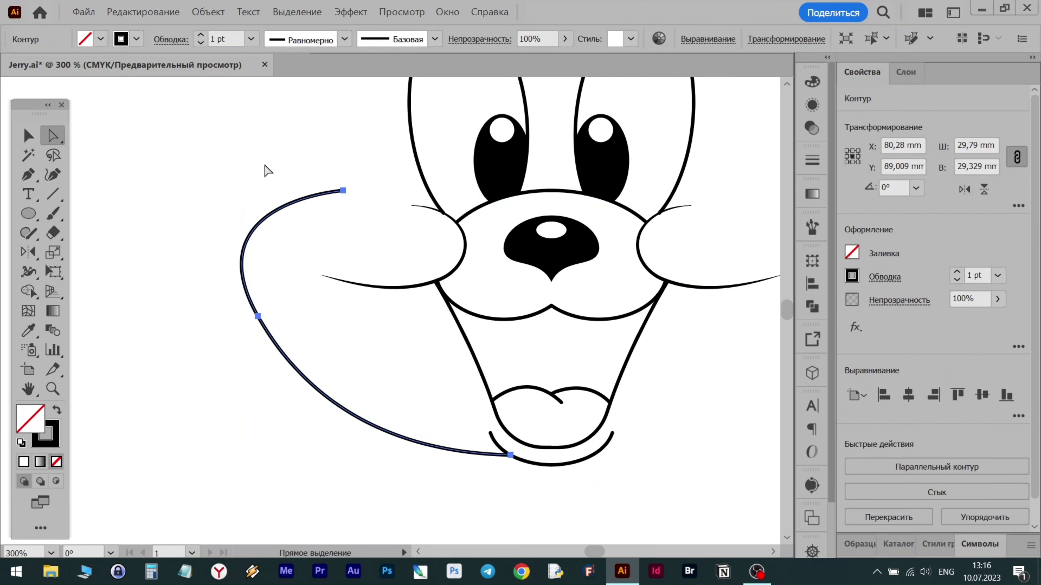
pyautogui.moveTo(344, 191); pyautogui.dragTo(347, 202)
pyautogui.click(258, 317)
pyautogui.moveTo(193, 202); pyautogui.dragTo(219, 222)
pyautogui.moveTo(258, 317); pyautogui.dragTo(286, 324)
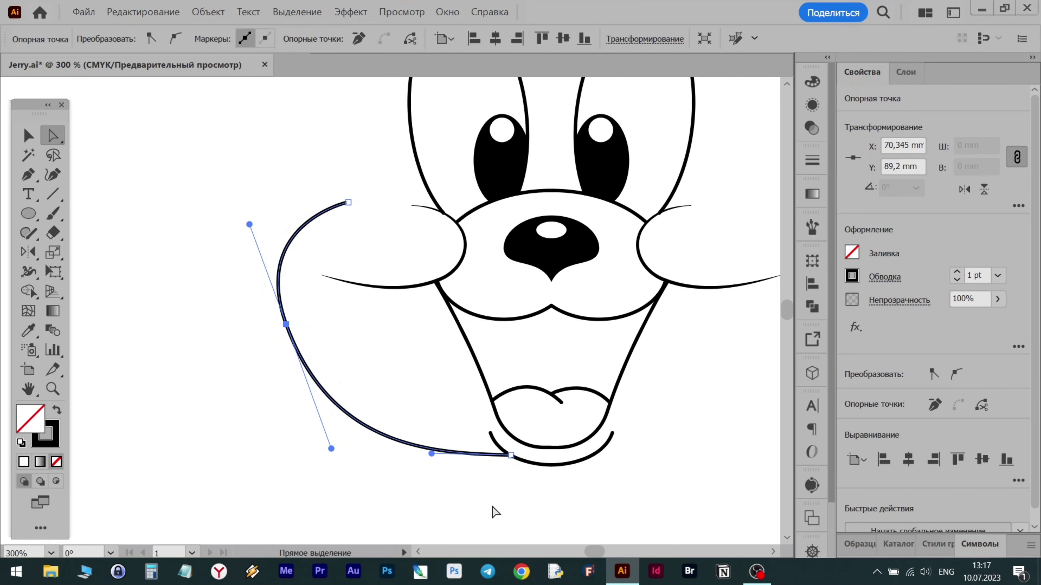
pyautogui.moveTo(330, 447); pyautogui.dragTo(329, 456)
pyautogui.moveTo(251, 224); pyautogui.dragTo(262, 252)
pyautogui.moveTo(349, 203)
pyautogui.mouseDown()
pyautogui.moveTo(358, 203)
pyautogui.moveTo(340, 202)
pyautogui.mouseUp()
# Give the left cheek outline's upper endpoint horizontal curve handles and shift the endpoint slightly so the curve ends smoothly
pyautogui.click(344, 200)
pyautogui.press('p')
pyautogui.moveTo(411, 203); pyautogui.dragTo(394, 195)
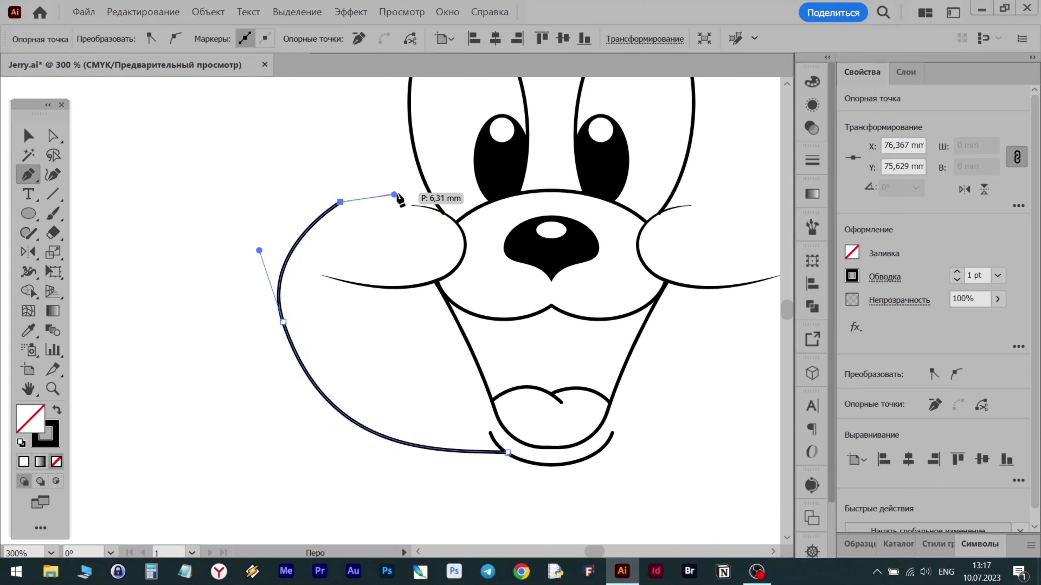
pyautogui.moveTo(340, 201); pyautogui.dragTo(402, 209)
pyautogui.click(400, 208)
pyautogui.click(344, 207)
pyautogui.click(344, 207)
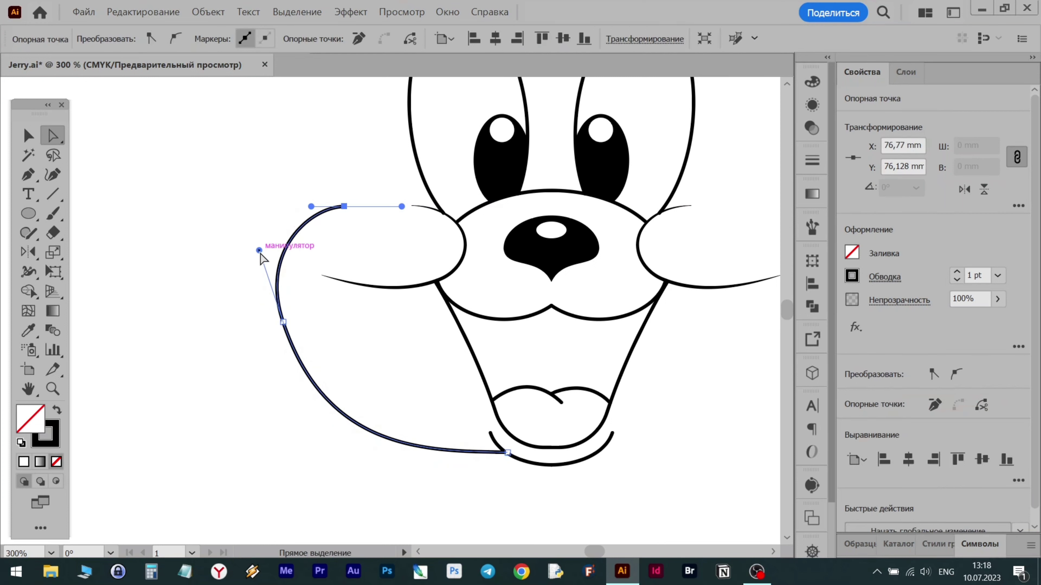
# Move the left cheek outline's middle anchor inward and shorten its lower handle for a rounder curve
pyautogui.moveTo(287, 326); pyautogui.dragTo(294, 318)
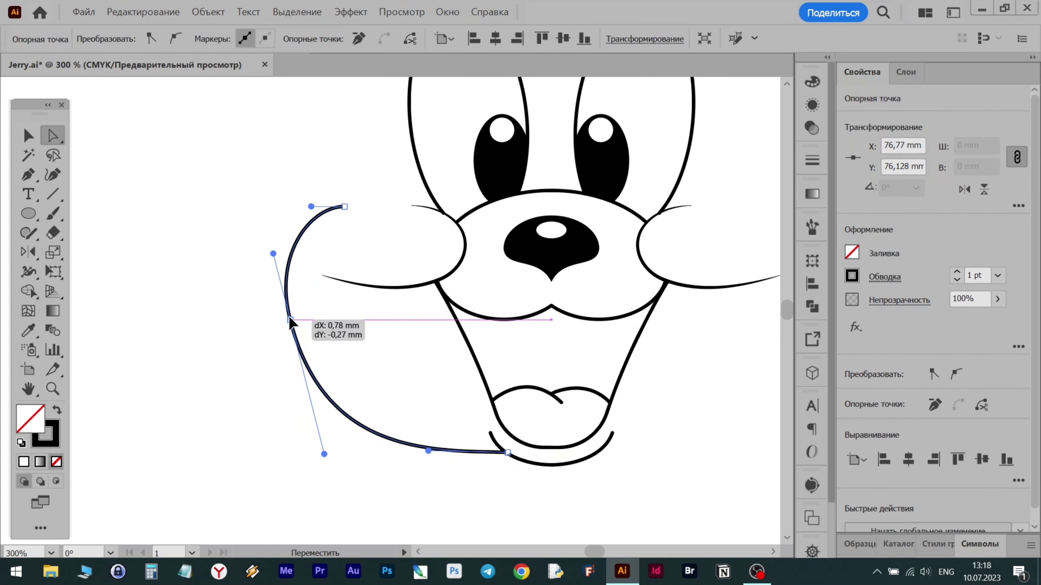
pyautogui.moveTo(324, 449); pyautogui.dragTo(306, 416)
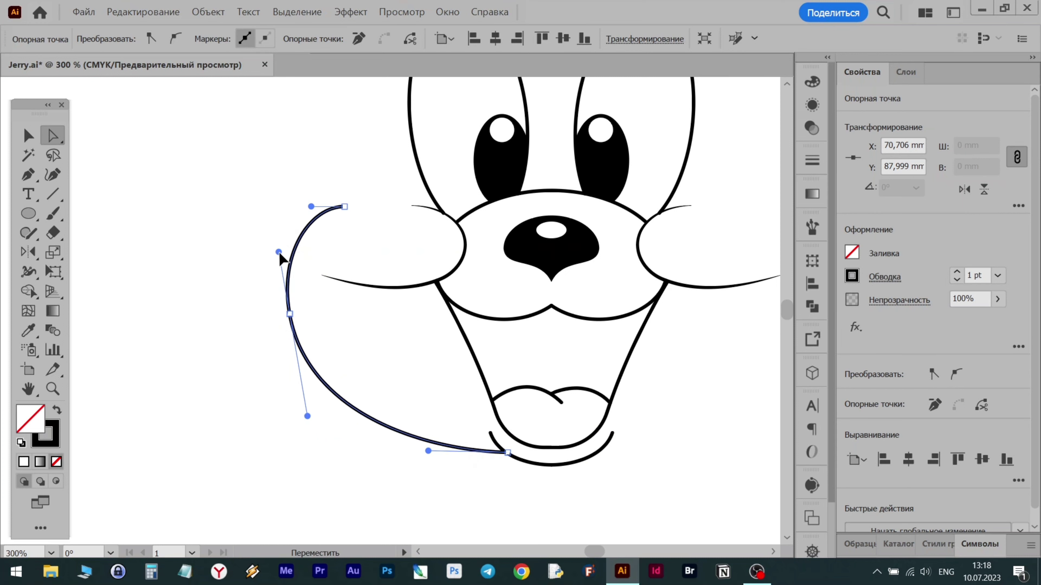
pyautogui.click(666, 425)
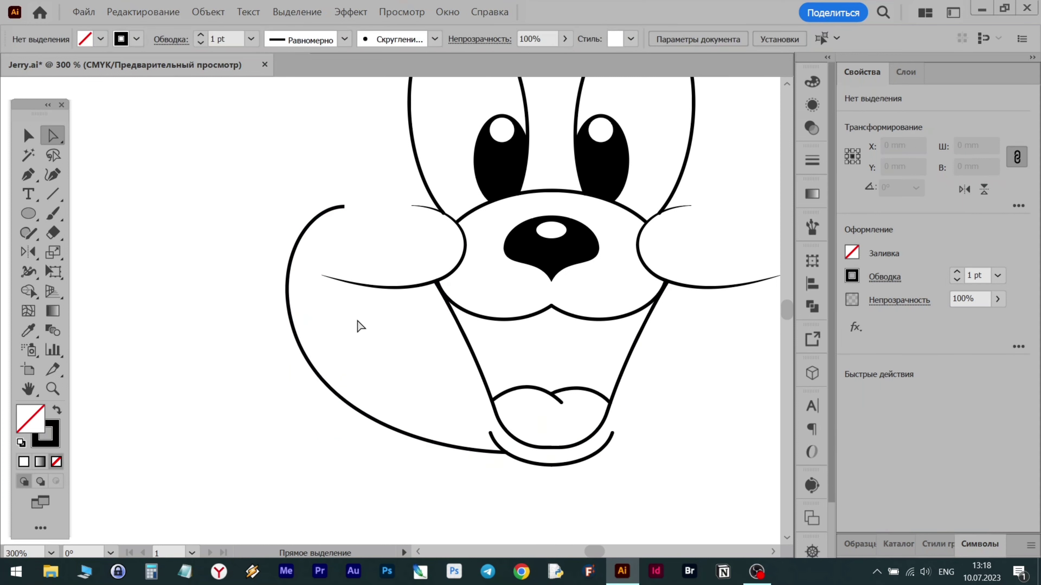
# Set a uniform width profile on the tapered cheek lines on both sides of the muzzle
pyautogui.click(388, 287)
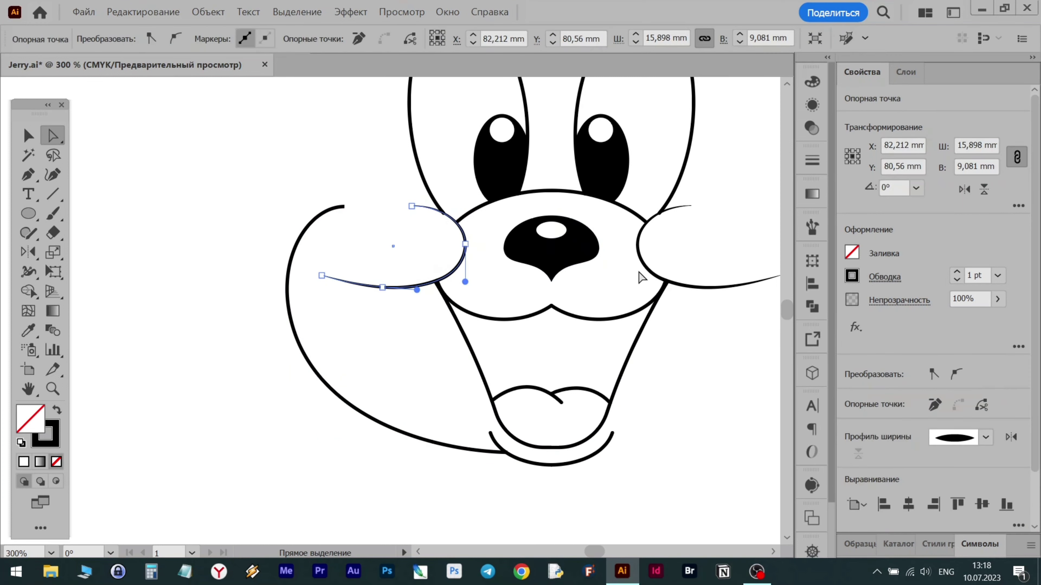
pyautogui.click(720, 287)
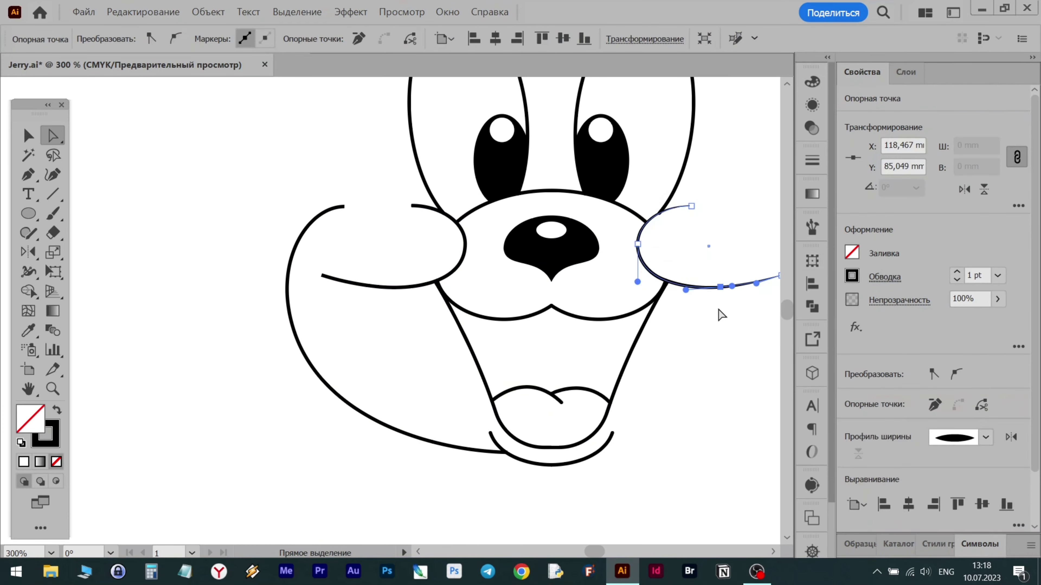
pyautogui.click(687, 433)
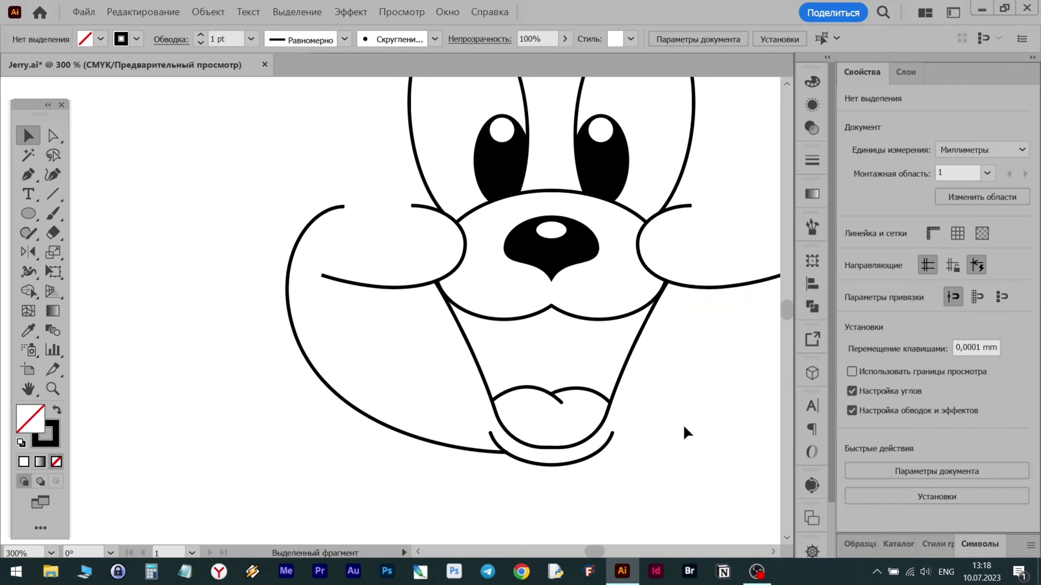
# Give the left cheek outline and both cheek lines beside the muzzle round stroke caps
pyautogui.click(315, 218)
pyautogui.click(881, 277)
pyautogui.click(832, 321)
pyautogui.click(361, 313)
pyautogui.click(356, 285)
pyautogui.click(872, 278)
pyautogui.click(832, 320)
pyautogui.click(722, 320)
pyautogui.click(718, 288)
pyautogui.click(881, 278)
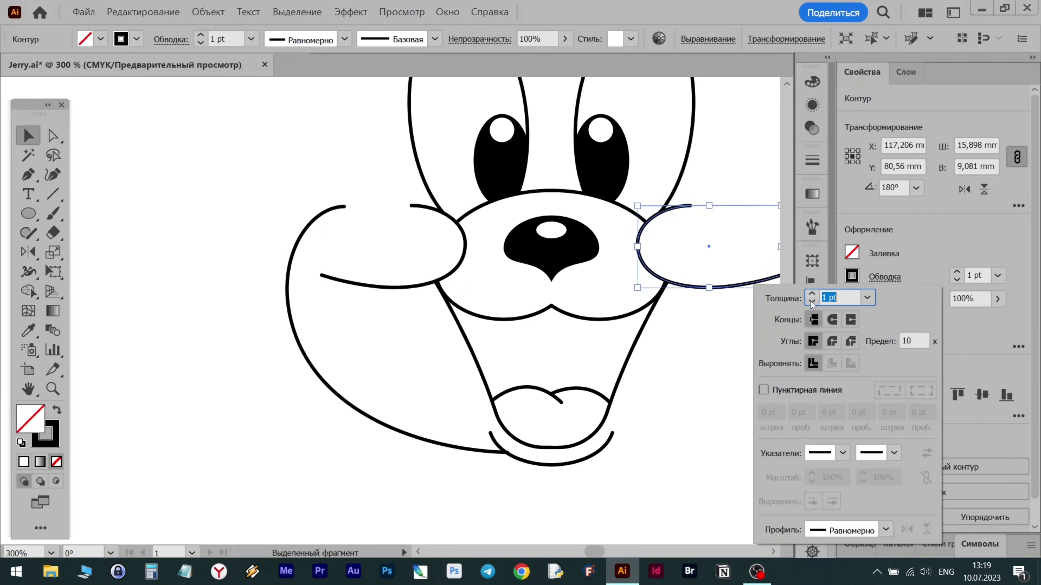
pyautogui.click(831, 321)
pyautogui.click(691, 511)
# Nudge the left cheek outline's lower endpoint so it meets the chin line cleanly
pyautogui.scroll(1, 691, 511)
pyautogui.scroll(-2, 690, 510)
pyautogui.scroll(3, 639, 498)
pyautogui.click(293, 347)
pyautogui.press('a')
pyautogui.scroll(3, 309, 346)
pyautogui.moveTo(324, 359); pyautogui.dragTo(310, 356)
pyautogui.click(362, 337)
pyautogui.scroll(-7, 362, 337)
# Mirror a copy of the left cheek outline across the vertical axis through the nose tip to form the right cheek
pyautogui.click(258, 310)
pyautogui.press('v')
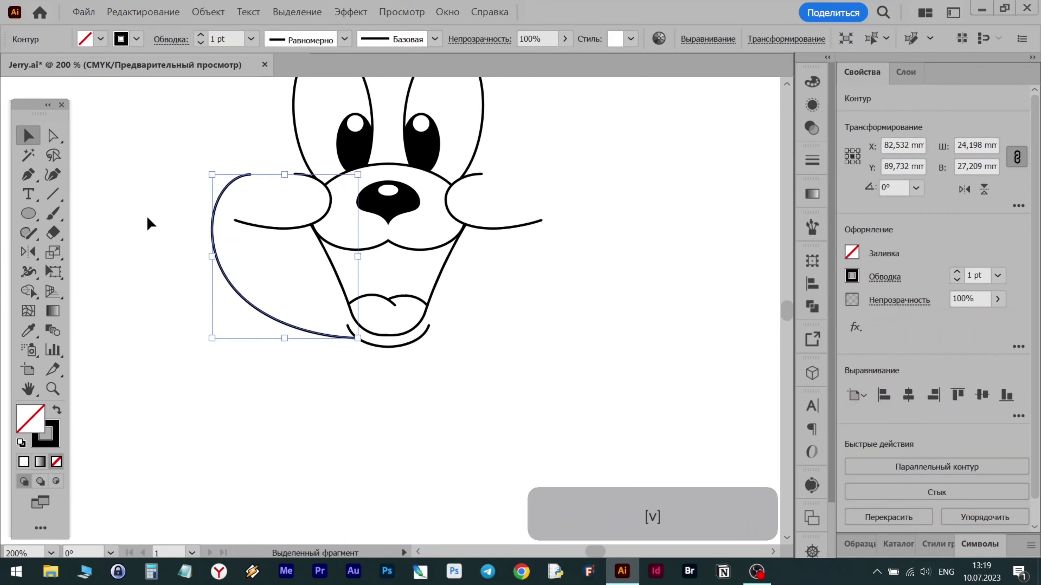
pyautogui.press('o')
pyautogui.keyDown('alt'); pyautogui.click(388, 224); pyautogui.keyUp('alt')
pyautogui.click(734, 425)
pyautogui.scroll(3, 602, 367)
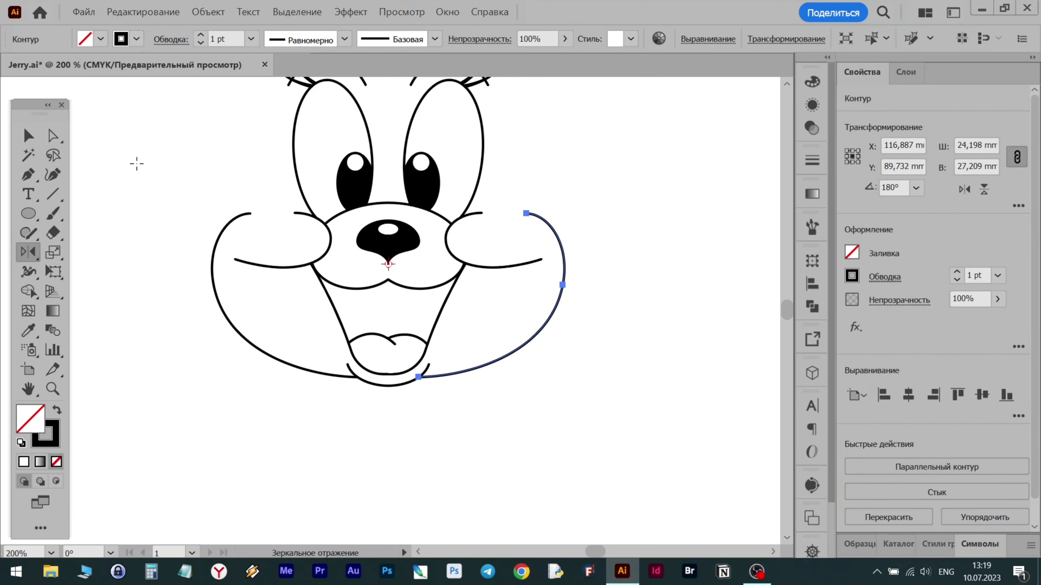
pyautogui.click(28, 136)
pyautogui.click(573, 438)
# Try to delete the short flat segment at the bottom of the open mouth outline
pyautogui.scroll(2, 573, 438)
pyautogui.scroll(2, 582, 435)
pyautogui.scroll(6, 333, 337)
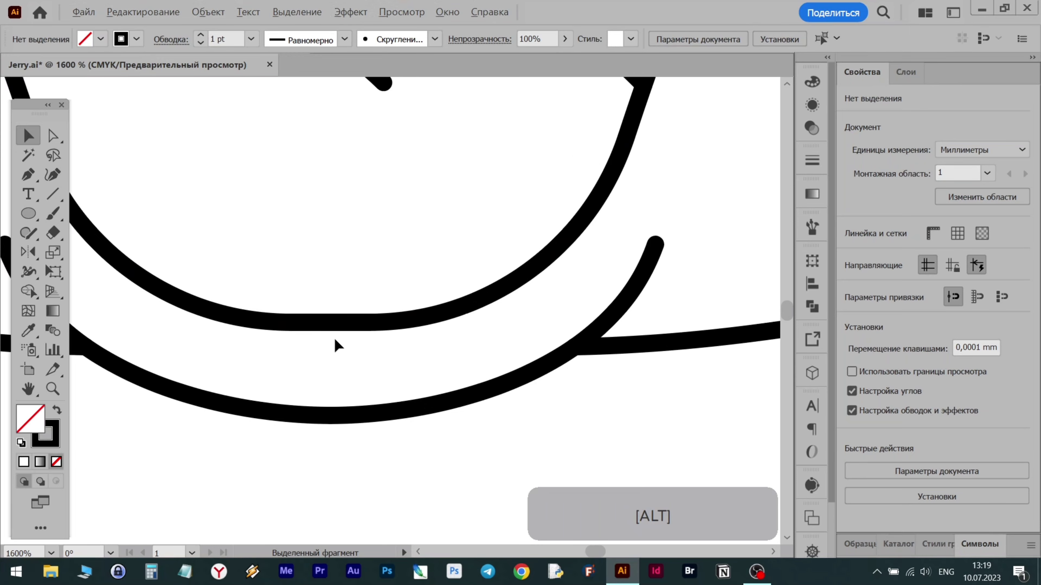
pyautogui.press('a')
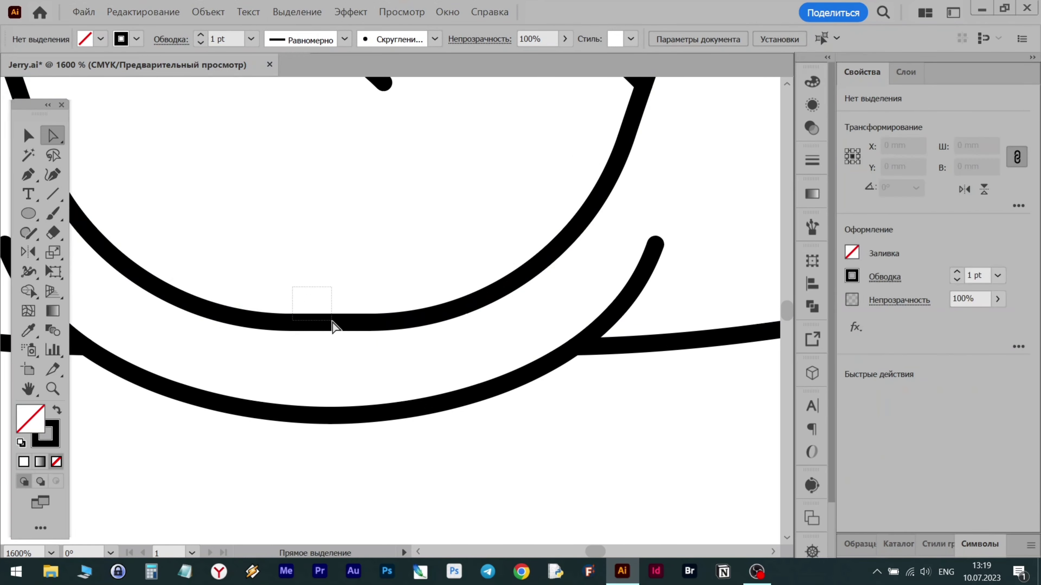
pyautogui.click(293, 327)
pyautogui.press('Delete')
pyautogui.hotkey('ctrl', 'z')
pyautogui.click(330, 323)
pyautogui.press('Delete')
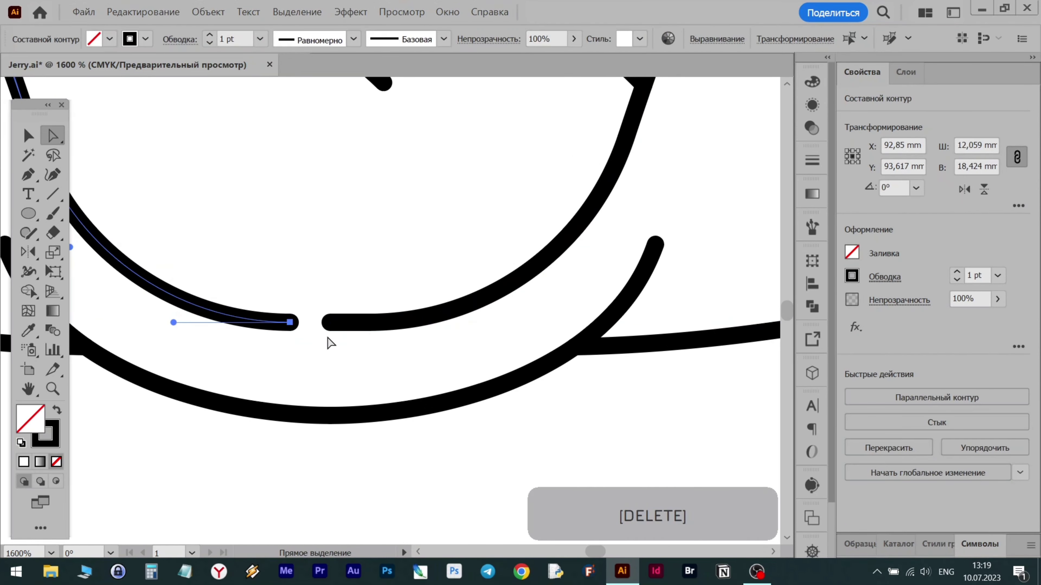
pyautogui.hotkey('ctrl', 'z')
pyautogui.press('Delete')
pyautogui.click(371, 344)
pyautogui.scroll(-5, 390, 388)
pyautogui.scroll(5, 395, 395)
pyautogui.scroll(-1, 393, 393)
pyautogui.scroll(-1, 394, 392)
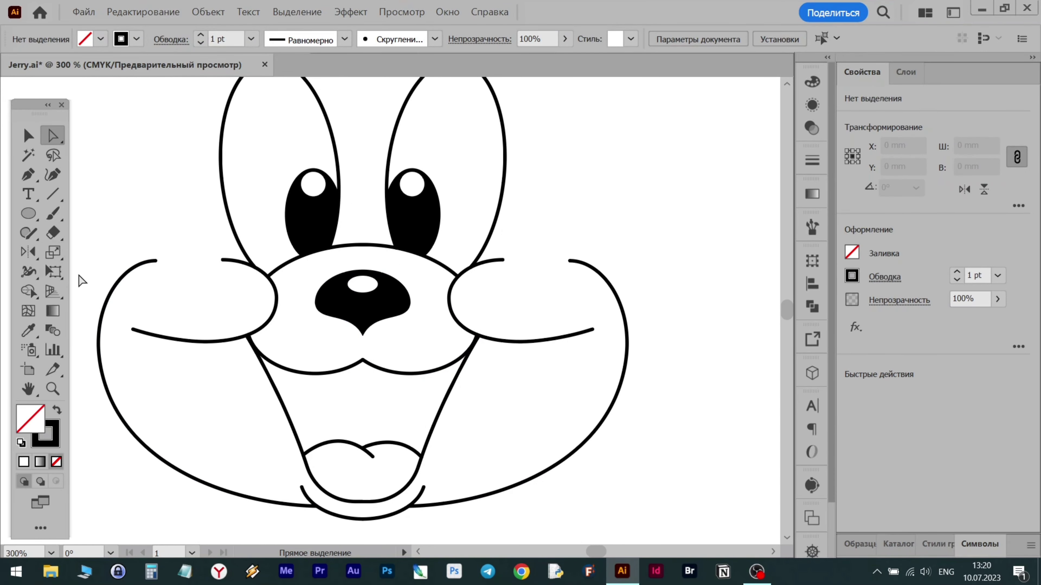
# Draw a curved inner cheek line about 9.1 × 17.6 mm with the Pen tool, from the left cheek line down to the cheek outline
pyautogui.click(156, 336)
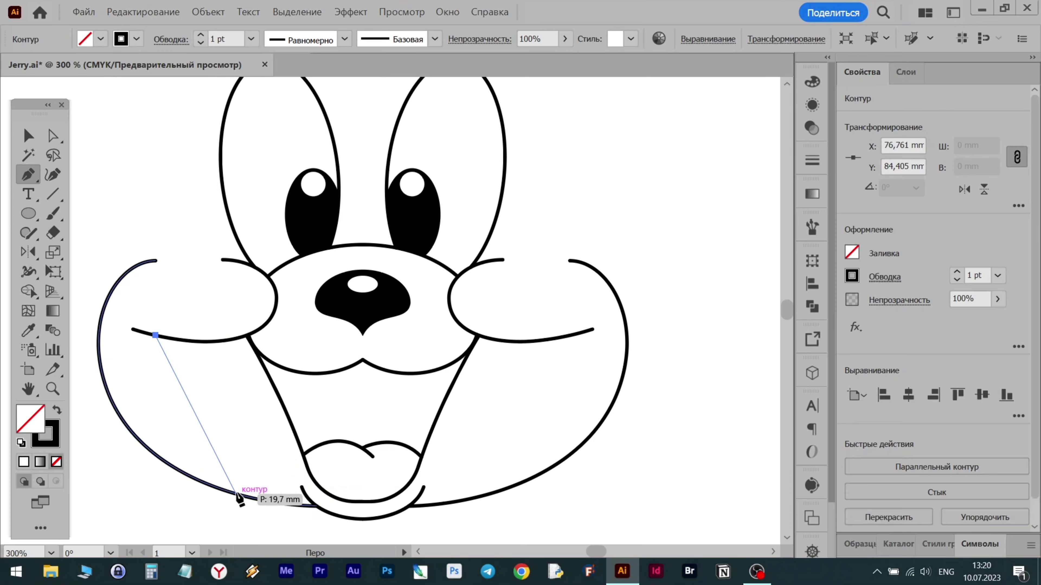
pyautogui.moveTo(237, 493); pyautogui.dragTo(369, 482)
pyautogui.moveTo(333, 430); pyautogui.dragTo(335, 387)
pyautogui.press('Escape')
pyautogui.click(28, 136)
pyautogui.click(172, 197)
pyautogui.scroll(5, 222, 265)
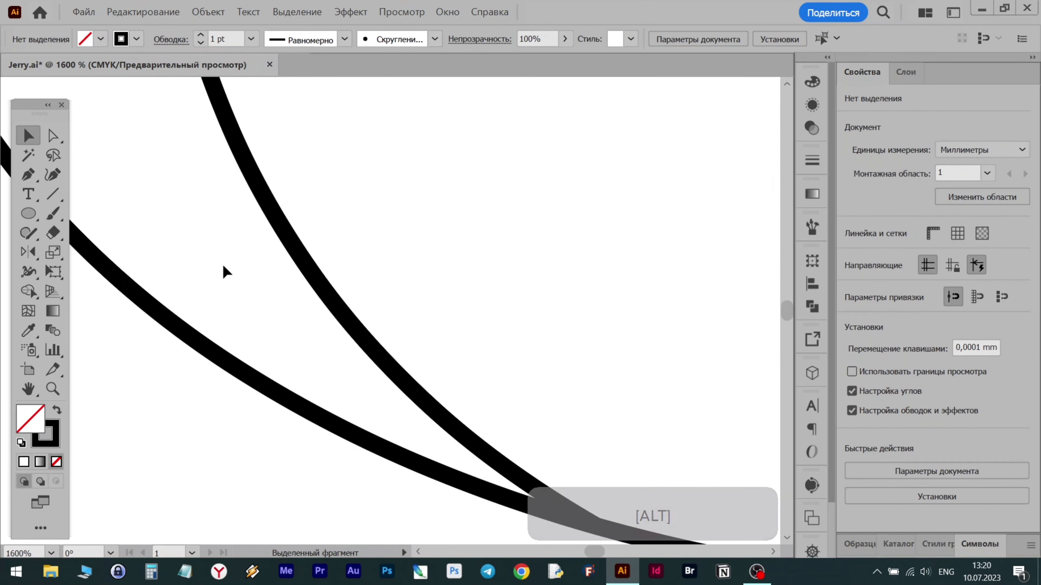
pyautogui.scroll(-6, 222, 265)
# Mirror a copy of the inner cheek line across the vertical axis through the nose tip onto the right cheek
pyautogui.click(184, 226)
pyautogui.click(28, 252)
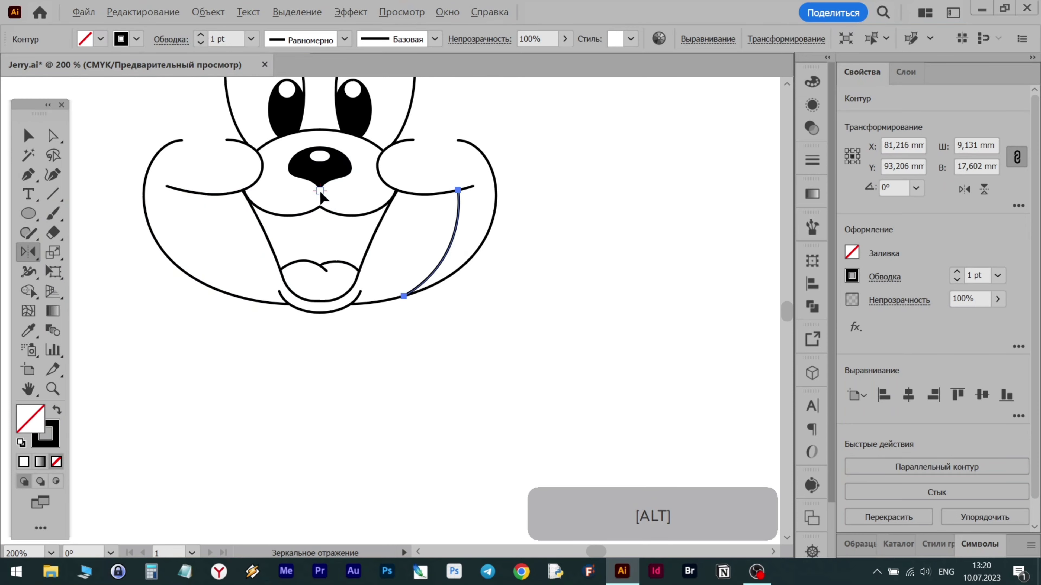
pyautogui.keyDown('alt'); pyautogui.click(320, 191); pyautogui.keyUp('alt')
pyautogui.click(742, 433)
pyautogui.scroll(6, 327, 282)
pyautogui.scroll(-1, 328, 282)
pyautogui.click(28, 136)
pyautogui.click(579, 303)
pyautogui.scroll(6, 580, 301)
pyautogui.scroll(-2, 579, 301)
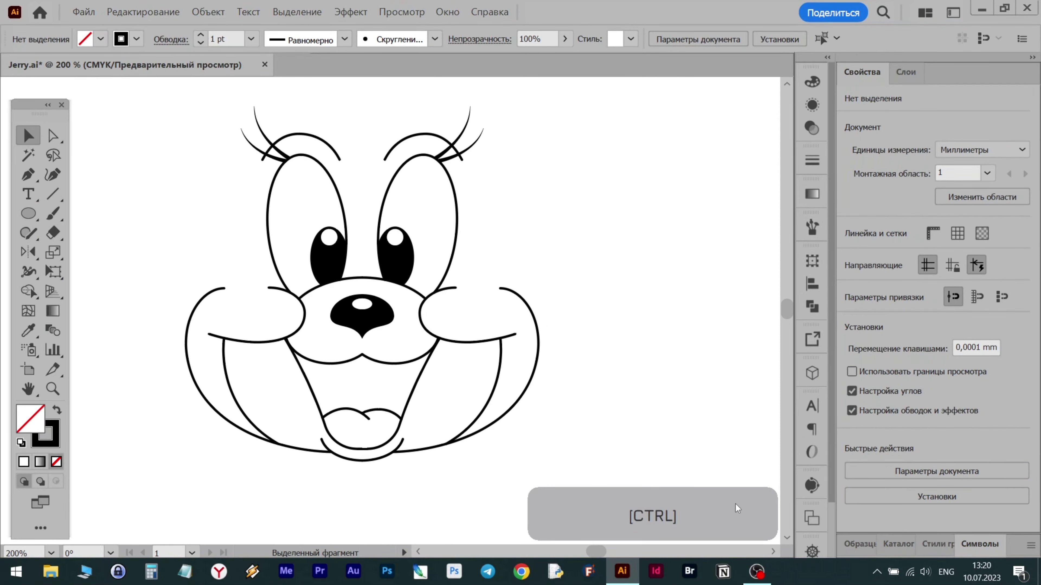
pyautogui.press('l')
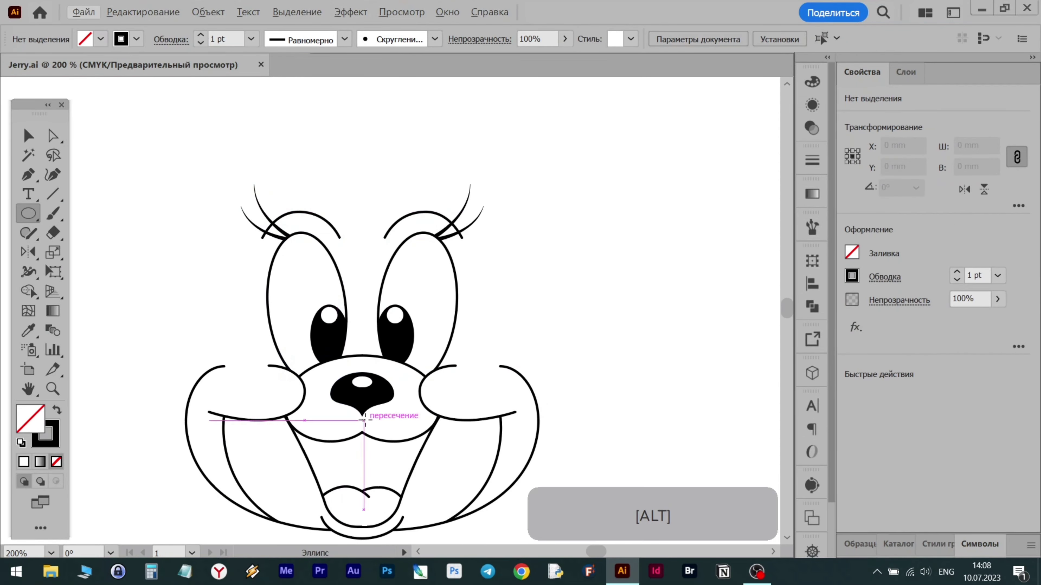
pyautogui.moveTo(364, 418)
pyautogui.mouseDown()
pyautogui.moveTo(458, 496)
pyautogui.moveTo(471, 374)
pyautogui.moveTo(394, 205)
pyautogui.moveTo(360, 100)
pyautogui.moveTo(362, 135)
pyautogui.mouseUp()
pyautogui.scroll(5, 370, 176)
pyautogui.moveTo(184, 367); pyautogui.dragTo(187, 367)
pyautogui.moveTo(359, 138)
pyautogui.mouseDown()
pyautogui.moveTo(359, 166)
pyautogui.moveTo(348, 146)
pyautogui.moveTo(362, 130)
pyautogui.moveTo(358, 144)
pyautogui.mouseUp()
pyautogui.moveTo(191, 357); pyautogui.dragTo(198, 349)
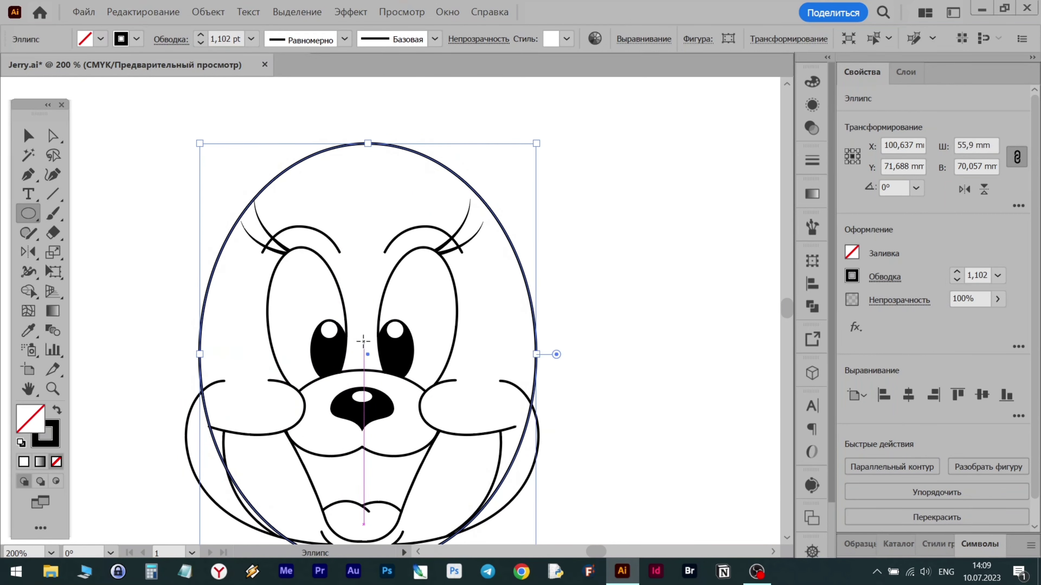
pyautogui.press('Delete')
# Draw a rectangle about 27.7 × 45.5 mm outward and upward from the nose tip, and round its upper outer corner by about 27.65 mm
pyautogui.moveTo(30, 214); pyautogui.dragTo(90, 214)
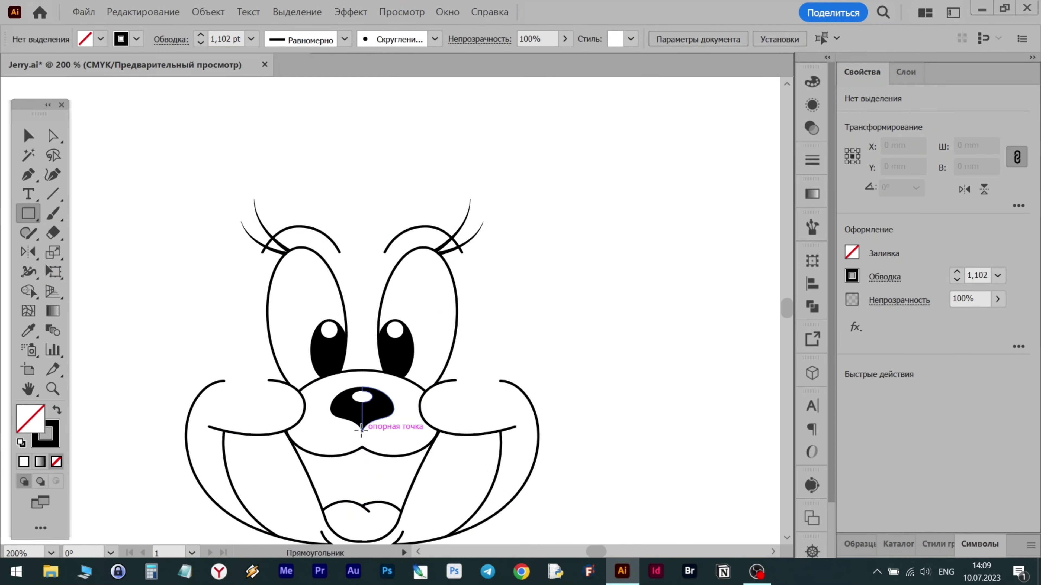
pyautogui.moveTo(360, 429); pyautogui.dragTo(388, 320)
pyautogui.hotkey('ctrl', 'z')
pyautogui.press('a')
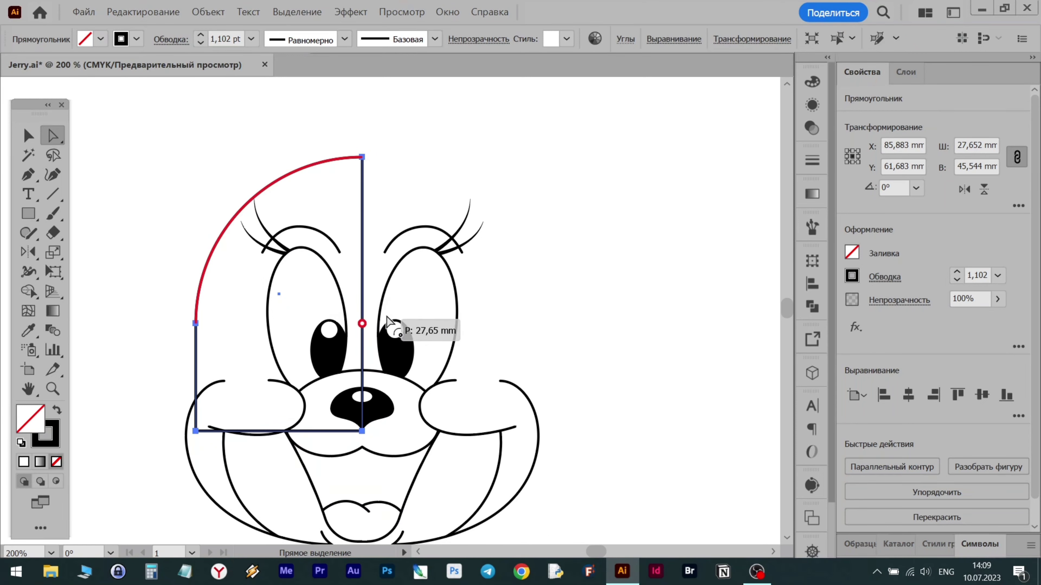
# Delete the rectangle's corner point at the nose tip and trim the part of its side that overlaps the left cheek
pyautogui.click(364, 427)
pyautogui.click(361, 431)
pyautogui.press('Delete')
pyautogui.click(203, 427)
pyautogui.hotkey('shift', 'm')
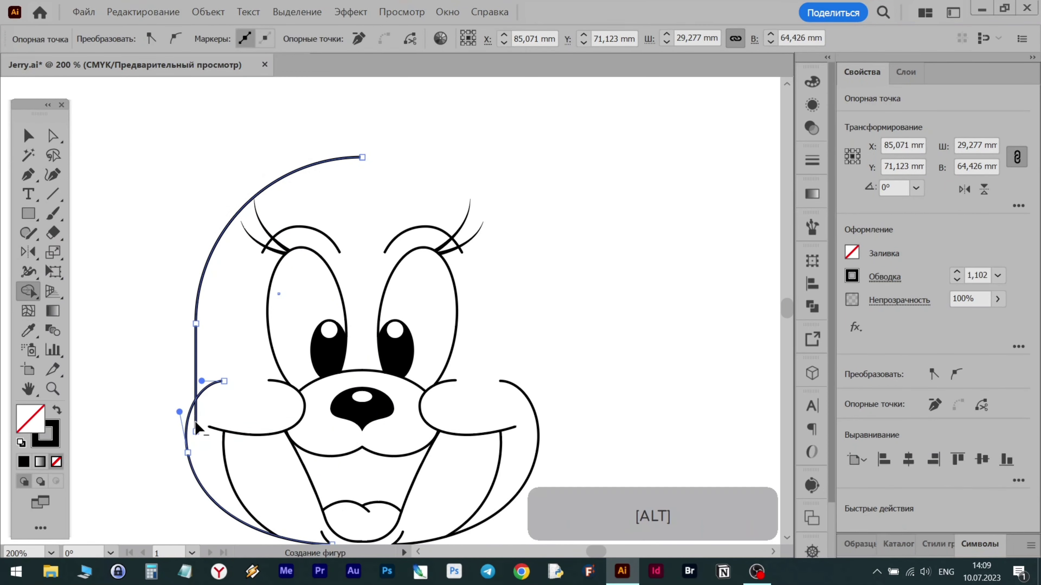
pyautogui.keyDown('alt'); pyautogui.click(196, 417); pyautogui.keyUp('alt')
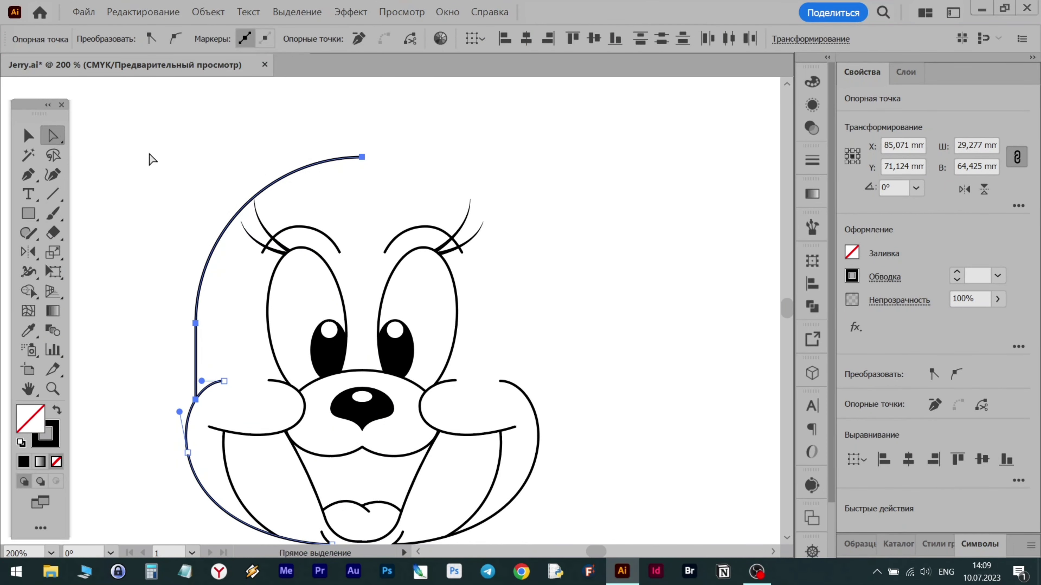
# Lower the top end of the half head outline along the centre line and curve its side slightly outward
pyautogui.moveTo(362, 157); pyautogui.dragTo(361, 182)
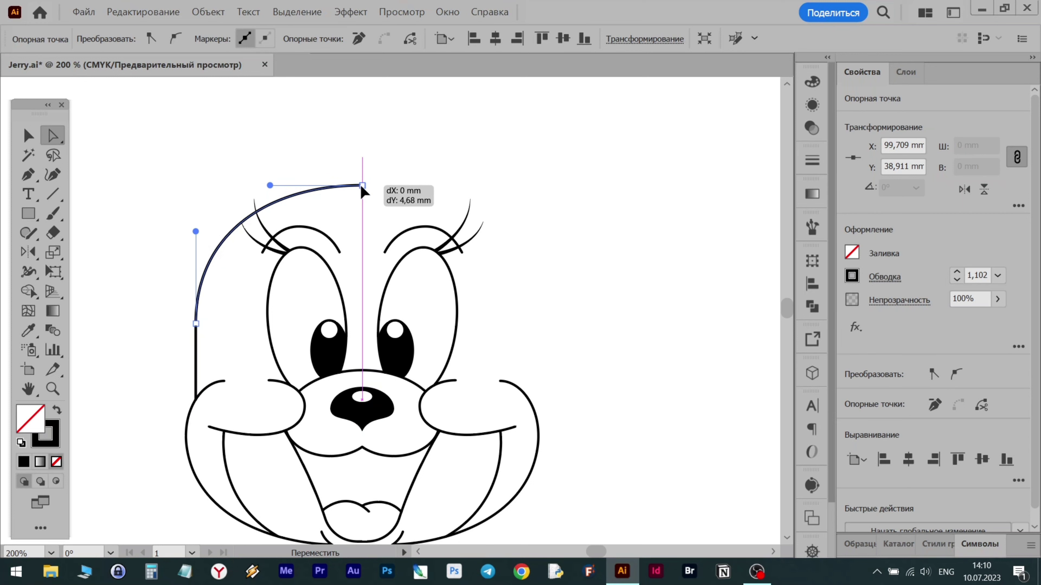
pyautogui.moveTo(214, 222); pyautogui.dragTo(205, 221)
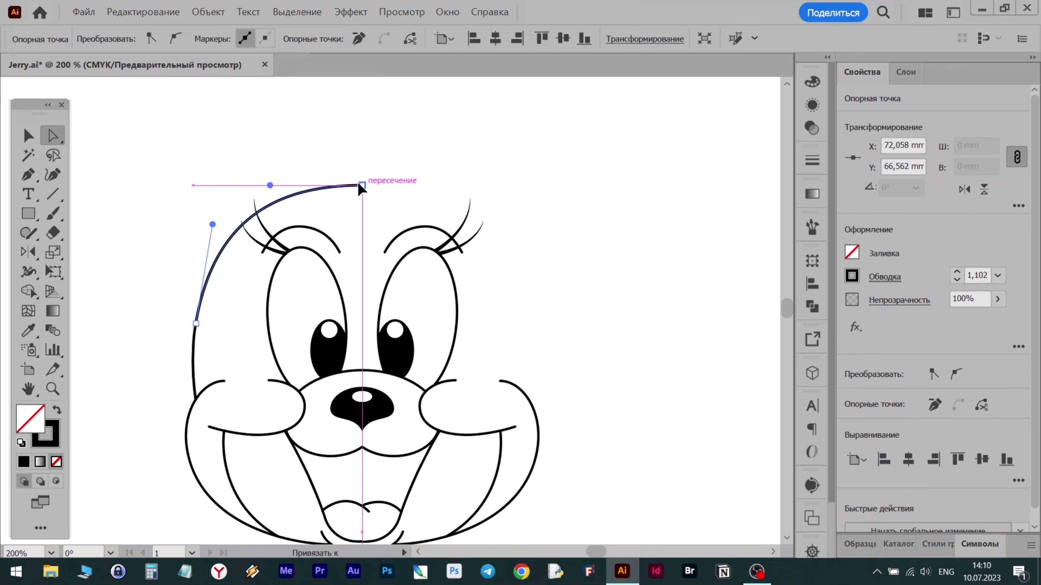
pyautogui.moveTo(350, 188); pyautogui.dragTo(362, 191)
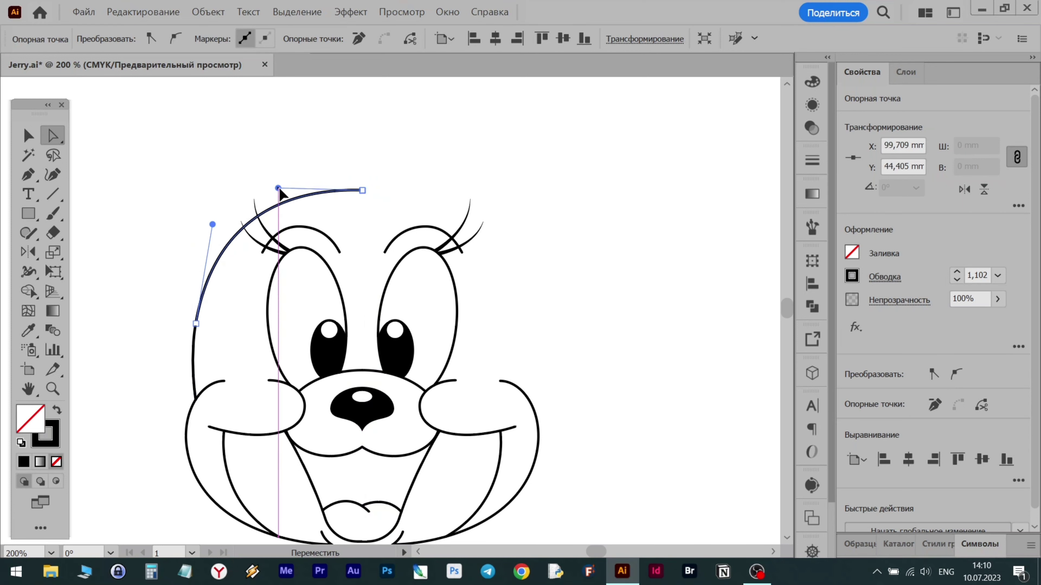
# Mirror a copy of the half head outline across the vertical axis through the nose tip
pyautogui.press('v')
pyautogui.press('o')
pyautogui.keyDown('alt'); pyautogui.click(362, 432); pyautogui.keyUp('alt')
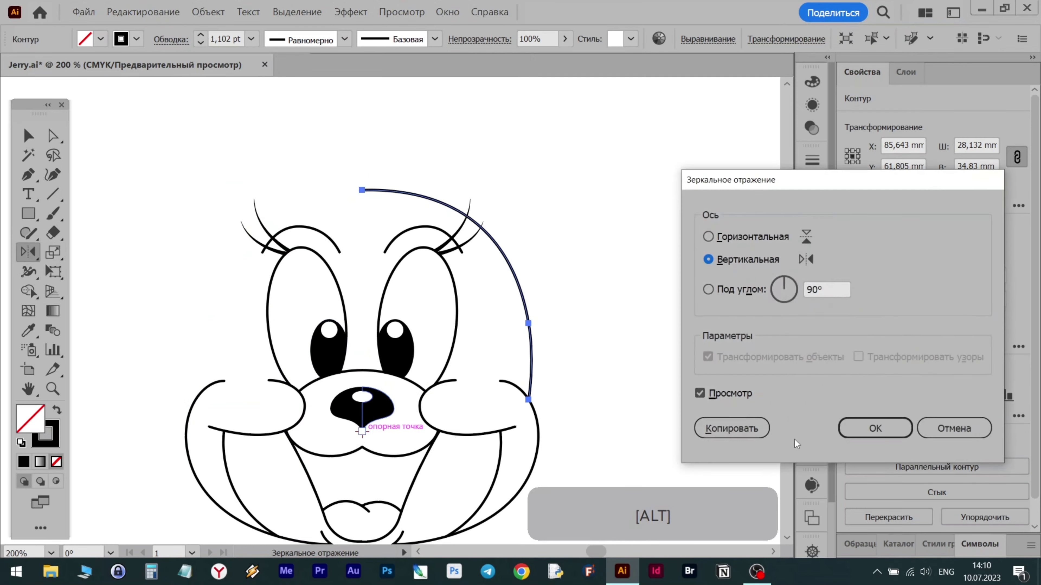
pyautogui.click(794, 430)
pyautogui.press('v')
# Join the two head outline halves at the crown and level both curve handles there for a smooth transition
pyautogui.keyDown('alt'); pyautogui.scroll(10, 406, 217); pyautogui.keyUp('alt')
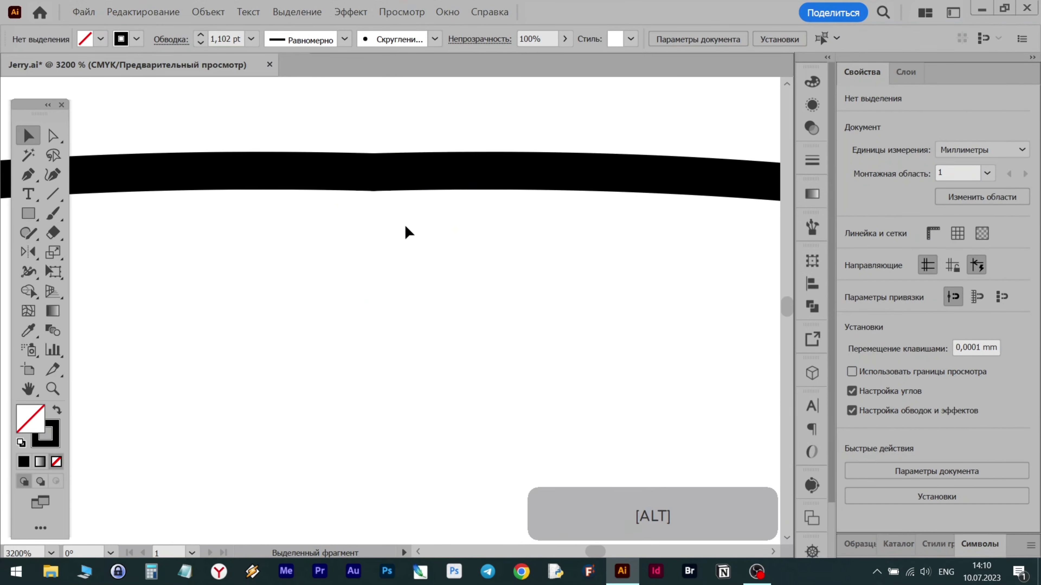
pyautogui.click(469, 214)
pyautogui.keyDown('alt'); pyautogui.scroll(-3, 364, 237); pyautogui.keyUp('alt')
pyautogui.press('a')
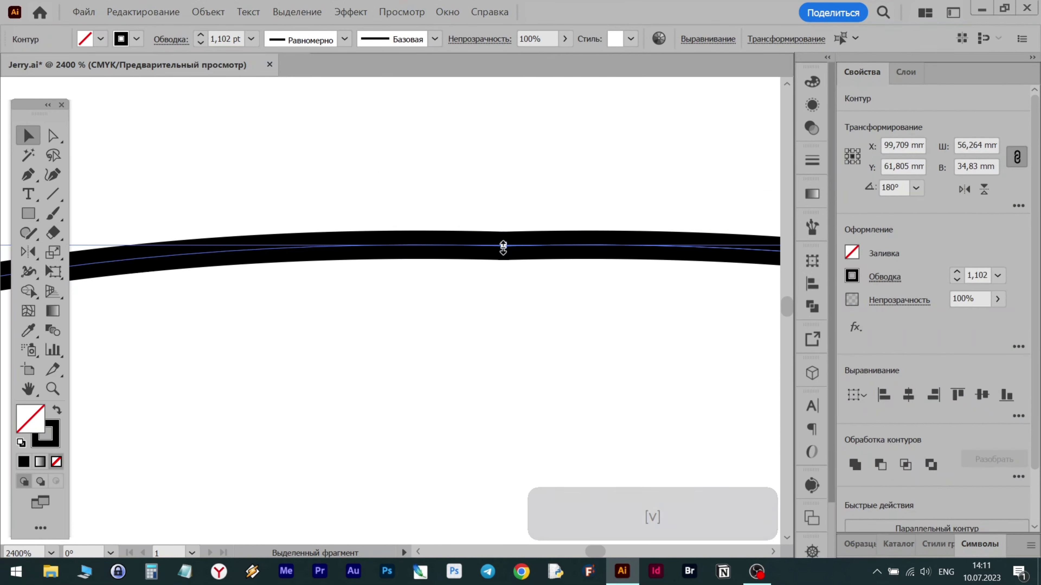
pyautogui.click(504, 246)
pyautogui.keyDown('alt'); pyautogui.scroll(-3, 504, 251); pyautogui.keyUp('alt')
pyautogui.keyDown('ctrl'); pyautogui.scroll(-3, 502, 255); pyautogui.keyUp('ctrl')
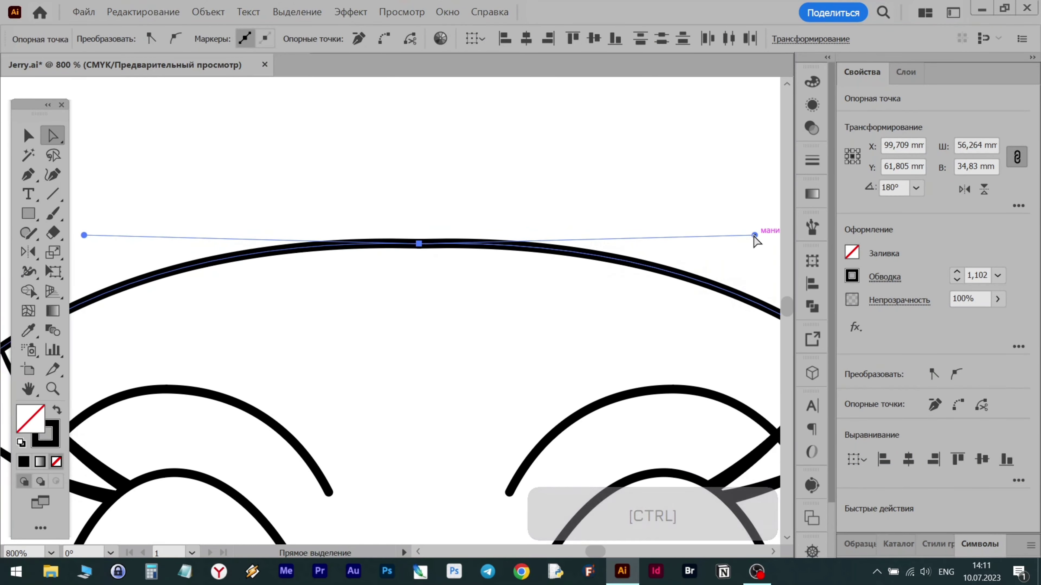
pyautogui.moveTo(755, 235); pyautogui.dragTo(758, 244)
pyautogui.moveTo(83, 233); pyautogui.dragTo(83, 245)
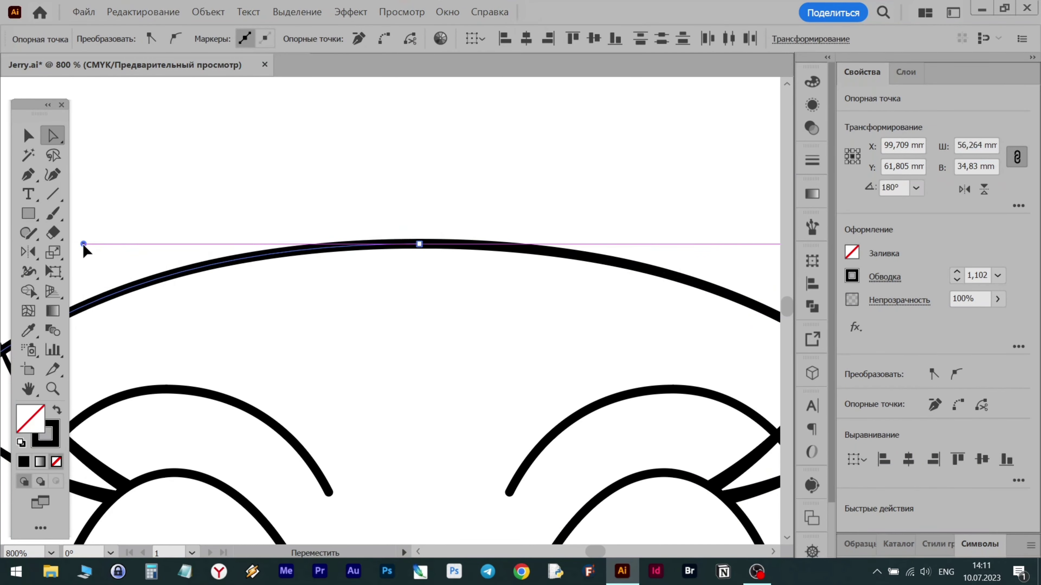
pyautogui.click(504, 271)
# Draw a two-spike hair tuft about 22.2 × 12.1 mm on the crown of the head with the Pen tool
pyautogui.keyDown('alt'); pyautogui.scroll(-3, 506, 267); pyautogui.keyUp('alt')
pyautogui.keyDown('alt'); pyautogui.scroll(-2, 635, 290); pyautogui.keyUp('alt')
pyautogui.keyDown('alt'); pyautogui.scroll(3, 599, 372); pyautogui.keyUp('alt')
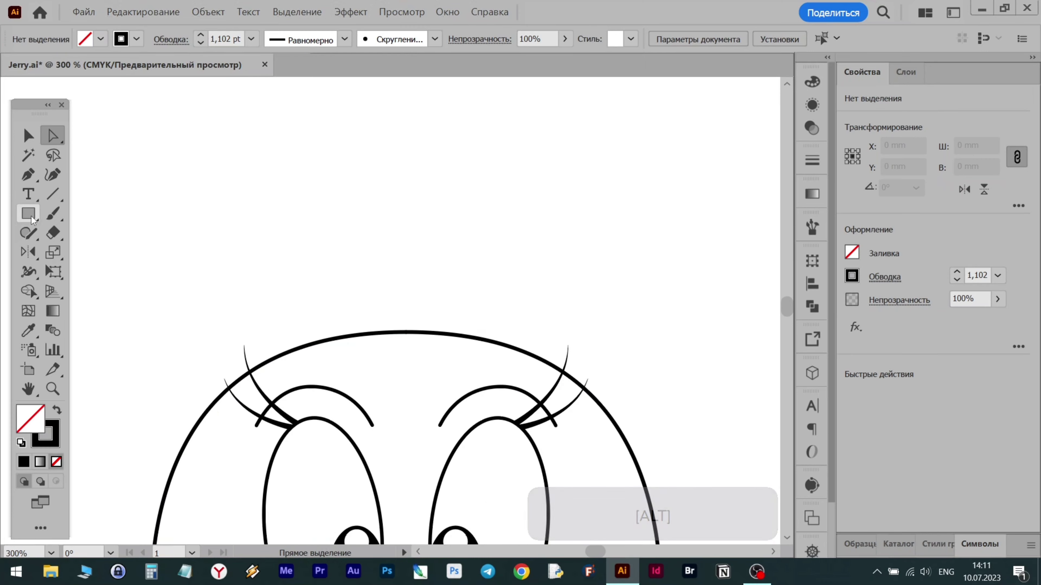
pyautogui.click(348, 337)
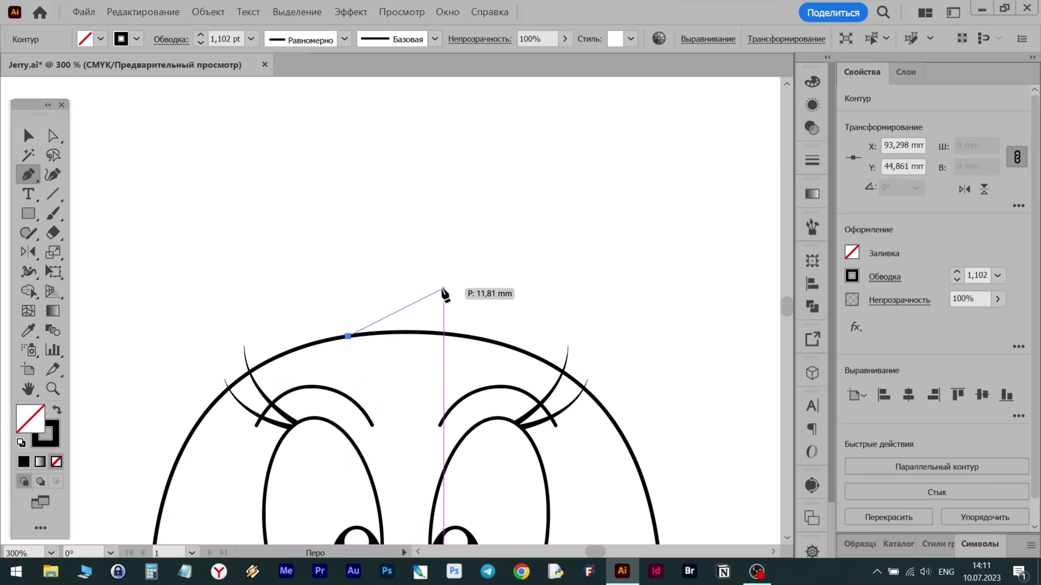
pyautogui.moveTo(457, 227); pyautogui.dragTo(470, 155)
pyautogui.keyDown('alt'); pyautogui.click(456, 226); pyautogui.keyUp('alt')
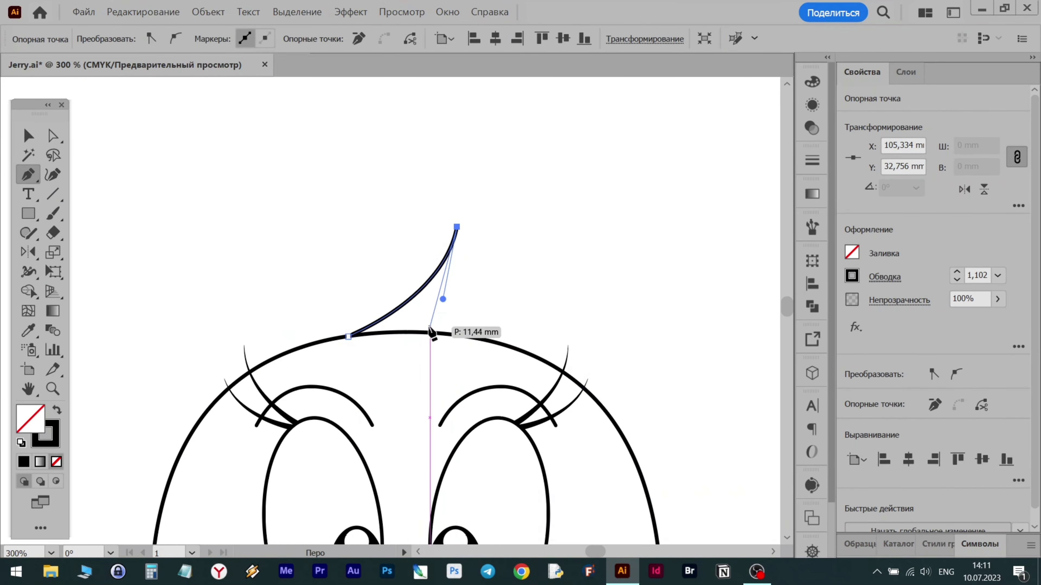
pyautogui.moveTo(395, 369); pyautogui.dragTo(383, 373)
pyautogui.keyDown('alt'); pyautogui.click(428, 332); pyautogui.keyUp('alt')
pyautogui.moveTo(548, 247); pyautogui.dragTo(593, 242)
pyautogui.keyDown('alt'); pyautogui.click(548, 247); pyautogui.keyUp('alt')
pyautogui.moveTo(467, 336); pyautogui.dragTo(445, 396)
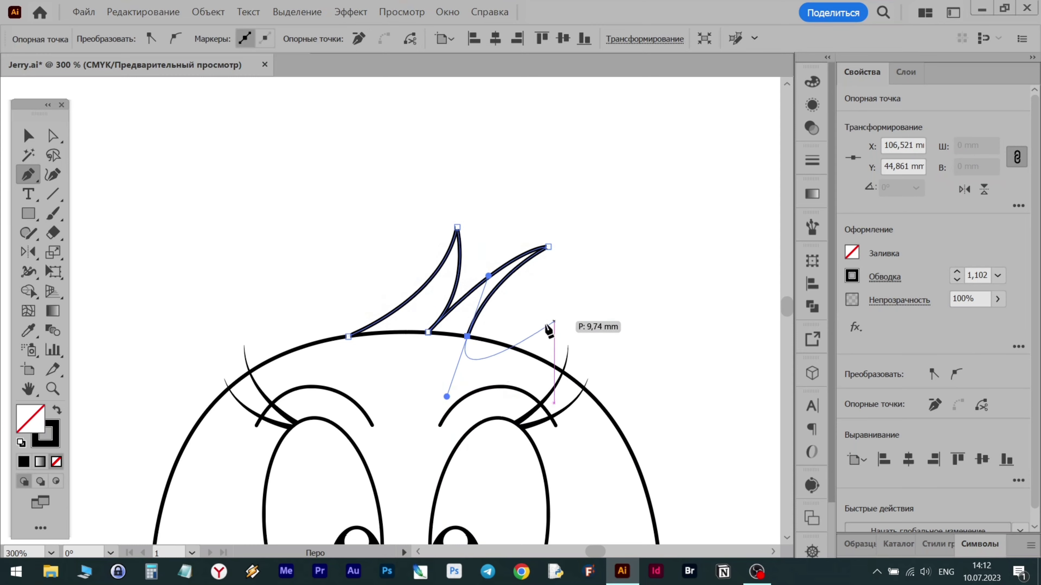
pyautogui.press('Escape')
# Adjust the curve handles at the tuft's middle notch and right end to refine the second spike
pyautogui.click(53, 136)
pyautogui.click(427, 332)
pyautogui.scroll(3, 456, 312)
pyautogui.moveTo(499, 258); pyautogui.dragTo(457, 264)
pyautogui.moveTo(583, 151); pyautogui.dragTo(546, 246)
pyautogui.click(486, 378)
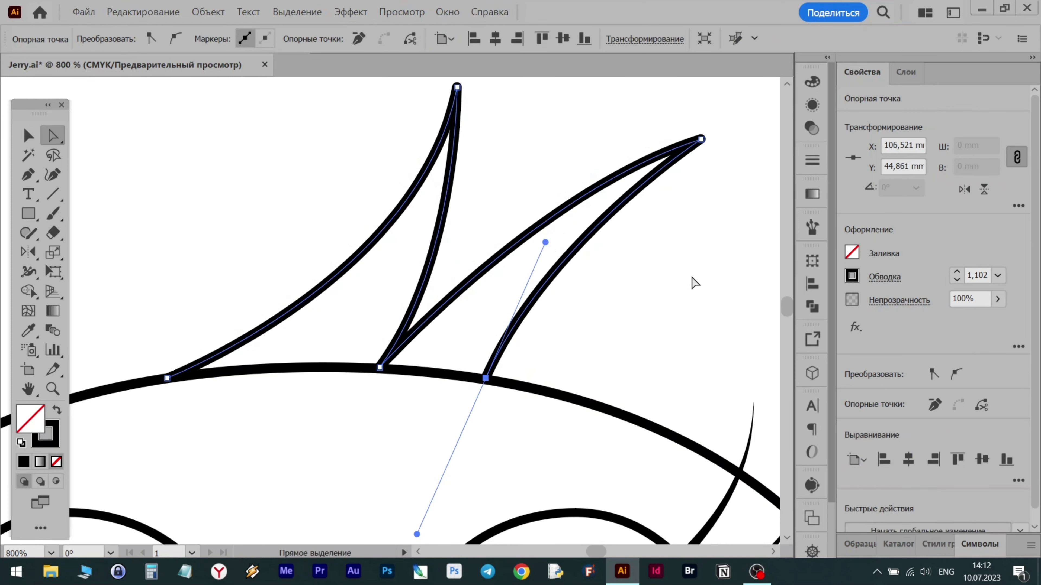
# Set the hair tuft's stroke to butt caps and mitred corners
pyautogui.click(884, 276)
pyautogui.click(28, 136)
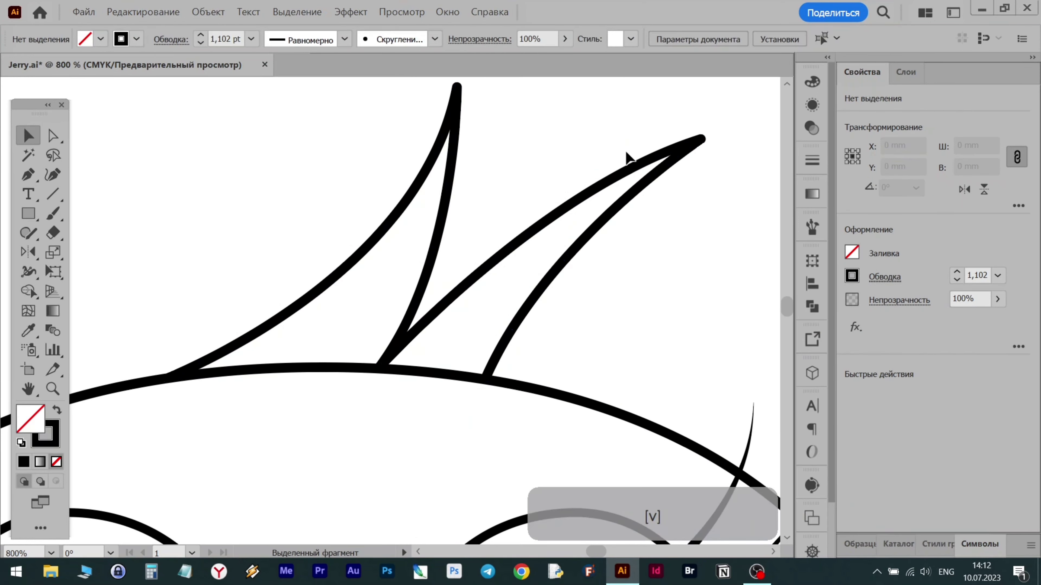
pyautogui.click(884, 276)
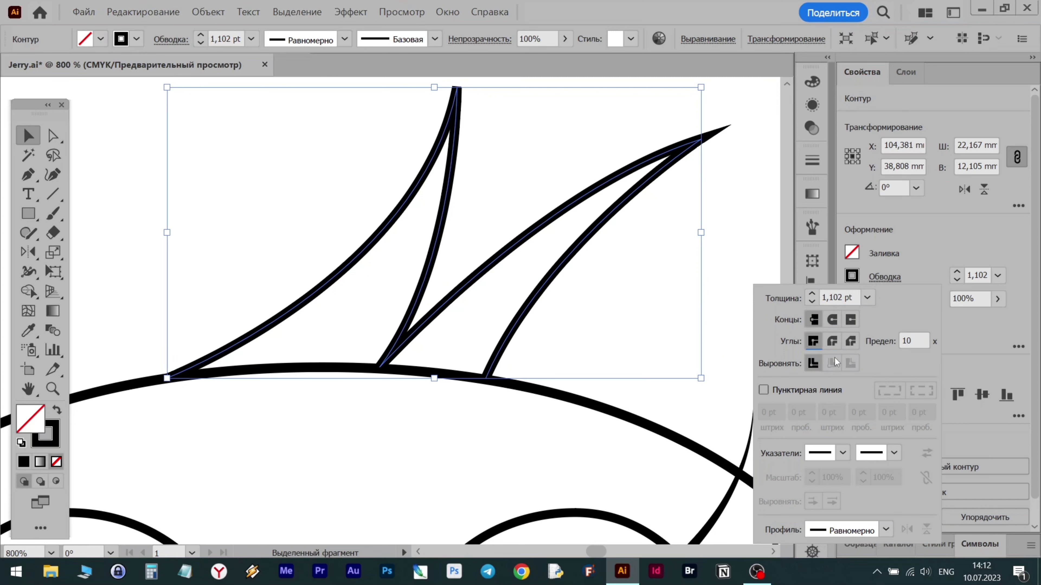
pyautogui.click(833, 343)
pyautogui.click(814, 342)
pyautogui.scroll(2, 467, 116)
pyautogui.click(185, 156)
# Try converting the left spike's tip point to smooth and back to a corner, and undo both conversions
pyautogui.press('a')
pyautogui.click(456, 127)
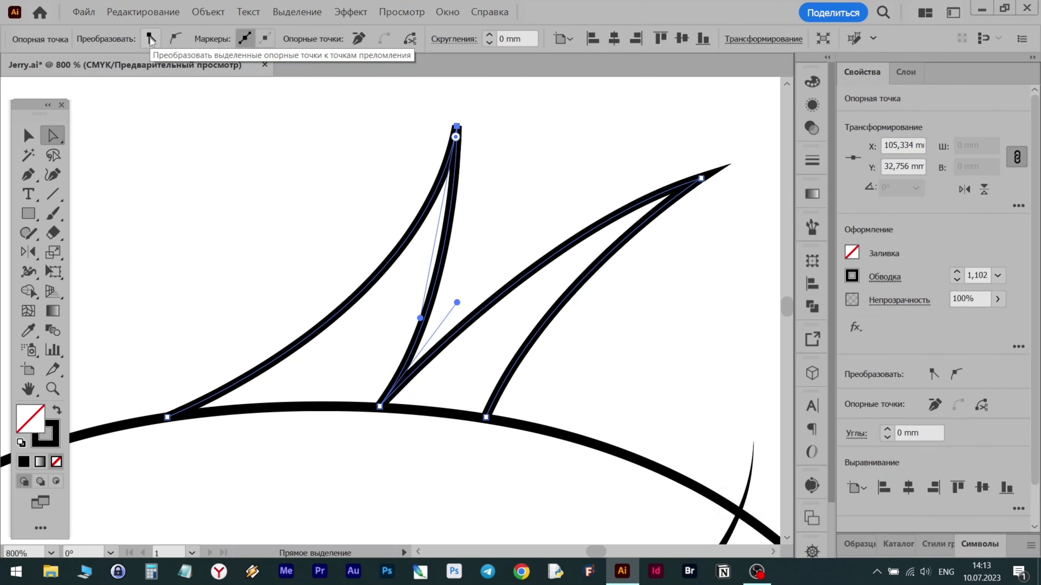
pyautogui.click(173, 39)
pyautogui.click(151, 38)
pyautogui.hotkey('ctrl', 'z')
pyautogui.hotkey('ctrl', 'z')
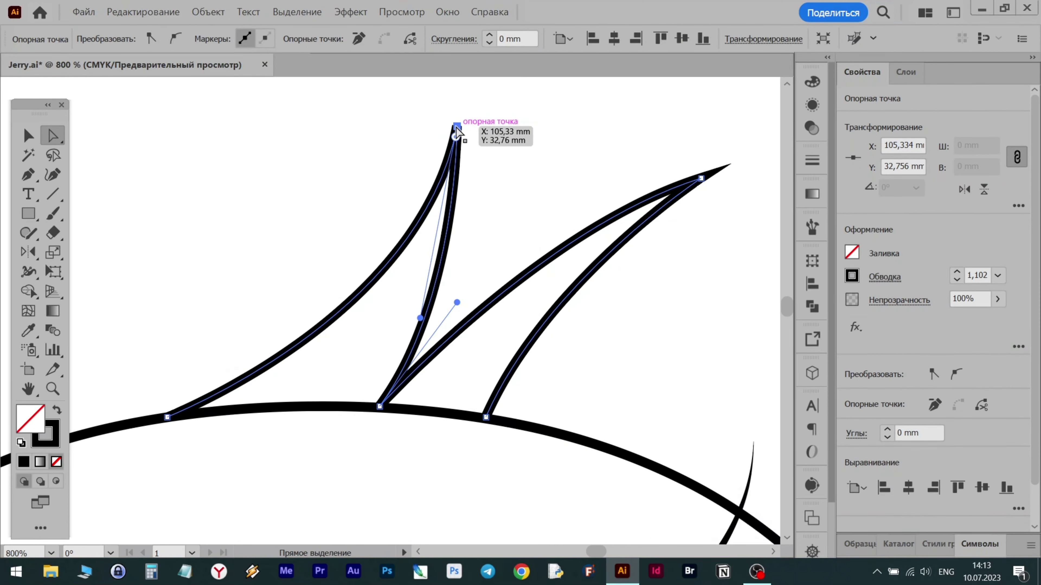
# Adjust the left spike's tip point and its lower curve handle to give the spike a sharp tip
pyautogui.moveTo(456, 127); pyautogui.dragTo(458, 128)
pyautogui.moveTo(420, 318)
pyautogui.mouseDown()
pyautogui.moveTo(399, 322)
pyautogui.moveTo(409, 331)
pyautogui.mouseUp()
pyautogui.click(28, 136)
pyautogui.click(156, 193)
# Try to trim the head outline beneath the hair tuft with the Shape Builder, and undo it
pyautogui.hotkey('ctrl', 'a')
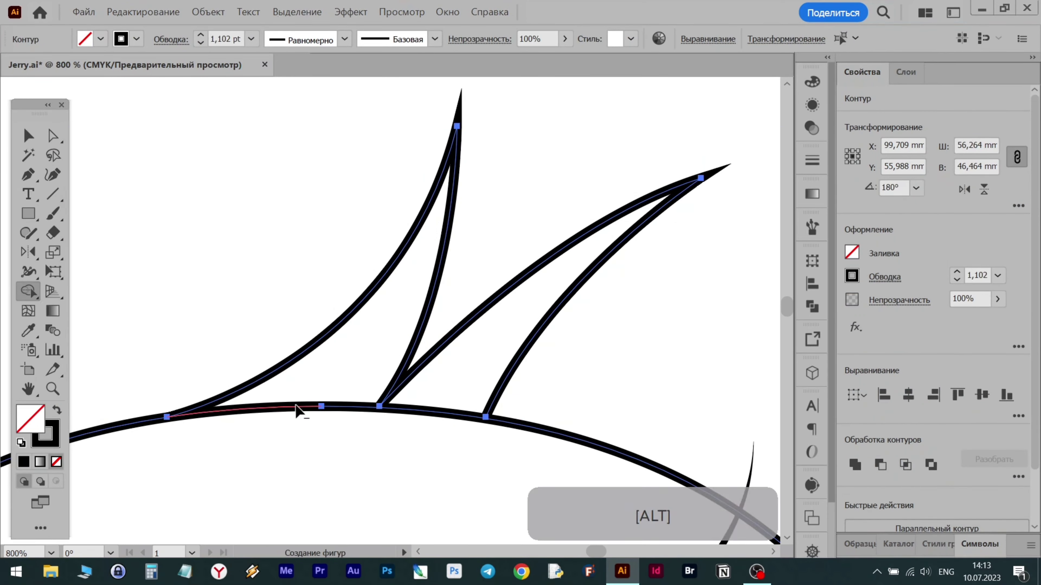
pyautogui.keyDown('alt'); pyautogui.click(347, 405); pyautogui.keyUp('alt')
pyautogui.hotkey('ctrl', 'z')
pyautogui.press('a')
# Extend the tuft's right end across the head outline and trim the overhang and the outline beneath the tuft with the Shape Builder
pyautogui.moveTo(485, 417); pyautogui.dragTo(470, 437)
pyautogui.click(28, 135)
pyautogui.click(132, 283)
pyautogui.hotkey('ctrl', 'a')
pyautogui.click(28, 291)
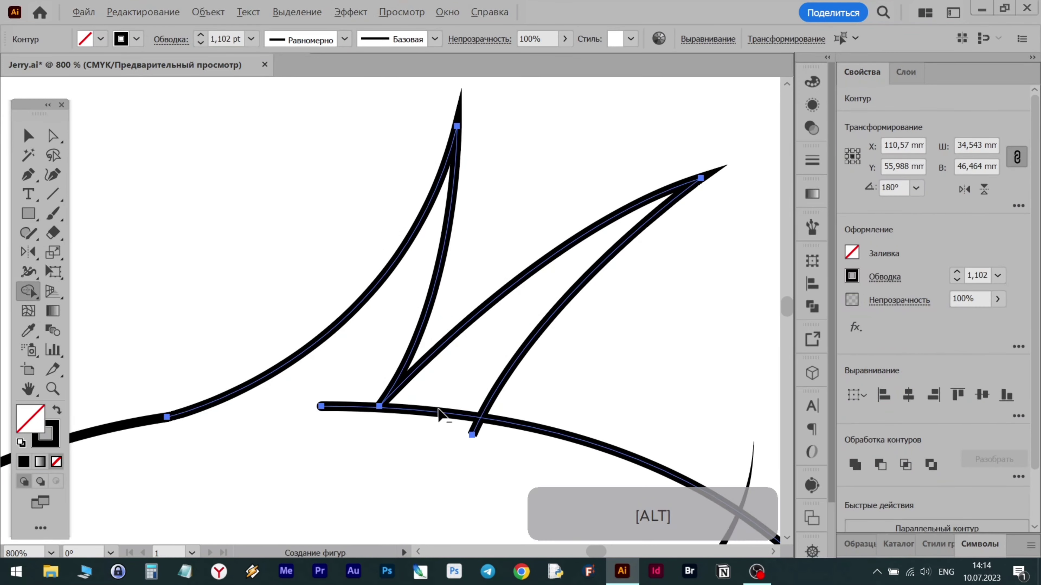
pyautogui.press('a')
# Set the trimmed hair tuft's stroke ends to round caps
pyautogui.click(380, 405)
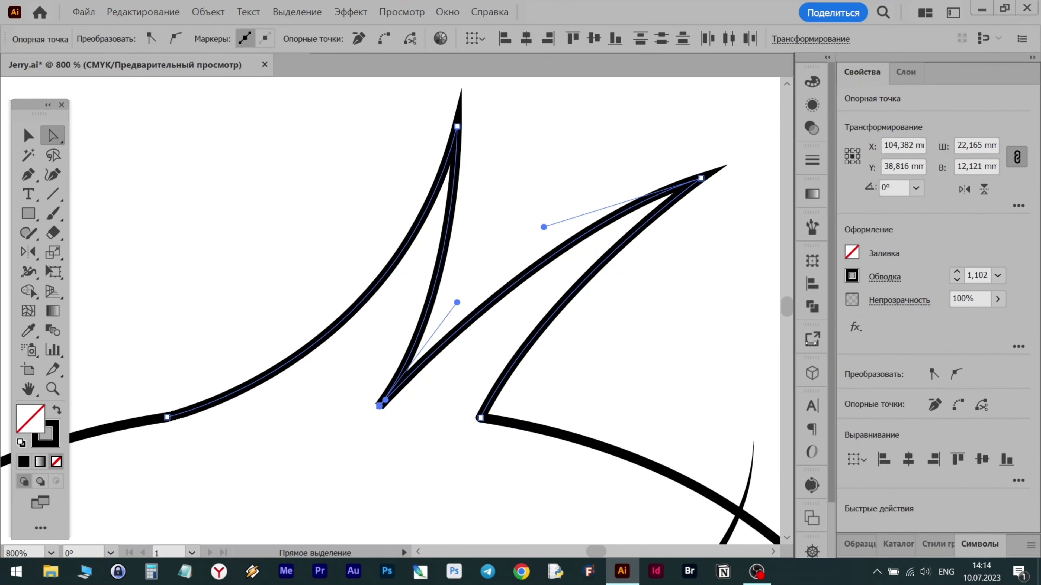
pyautogui.click(884, 277)
pyautogui.click(836, 338)
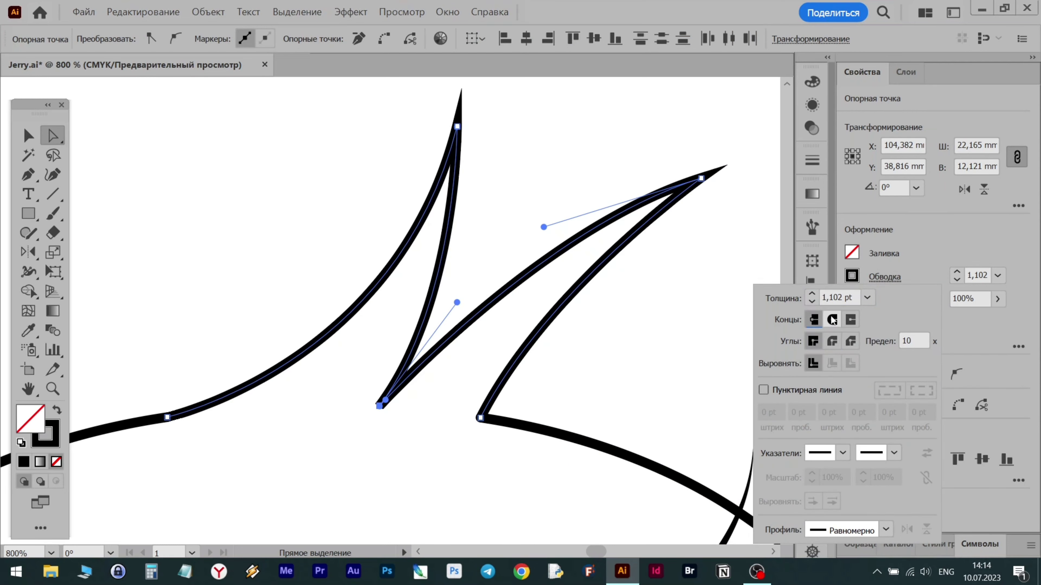
pyautogui.click(832, 320)
pyautogui.click(693, 337)
pyautogui.scroll(-2, 570, 403)
pyautogui.click(28, 135)
pyautogui.click(197, 176)
# Draw the left ear's curved inner side with the Pen tool, starting on the head outline by the left eyelashes, and bend its upper handle for the ear's top
pyautogui.scroll(-4, 697, 254)
pyautogui.scroll(-2, 617, 287)
pyautogui.hscroll(4, 617, 287)
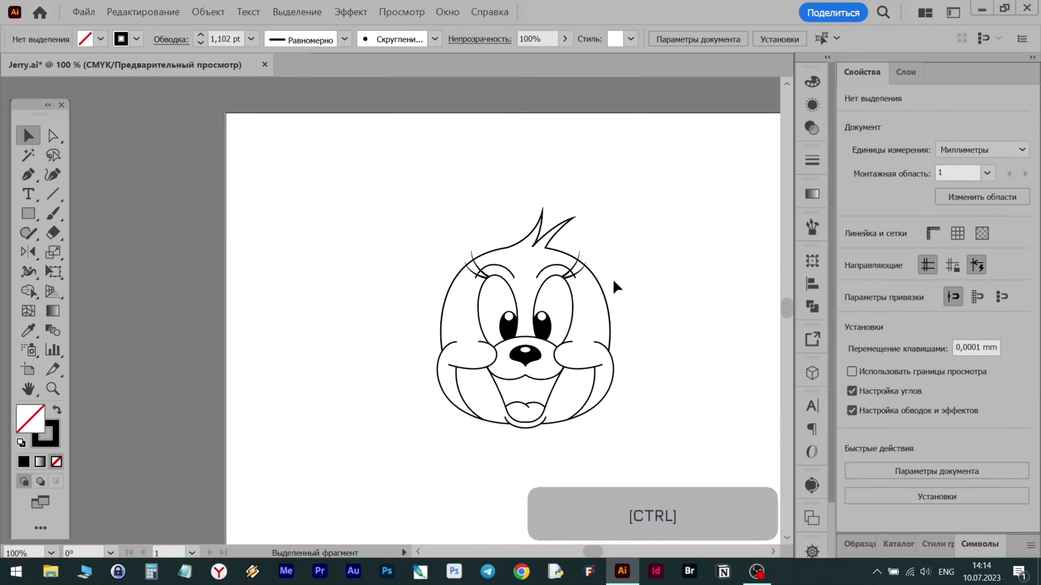
pyautogui.scroll(3, 598, 272)
pyautogui.scroll(-1, 641, 364)
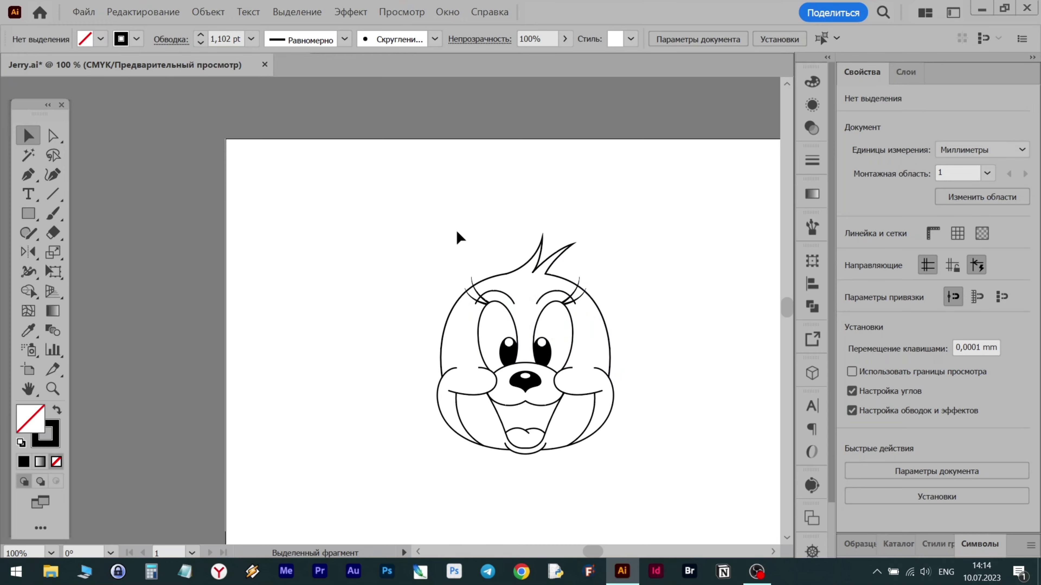
pyautogui.click(470, 287)
pyautogui.scroll(3, 470, 289)
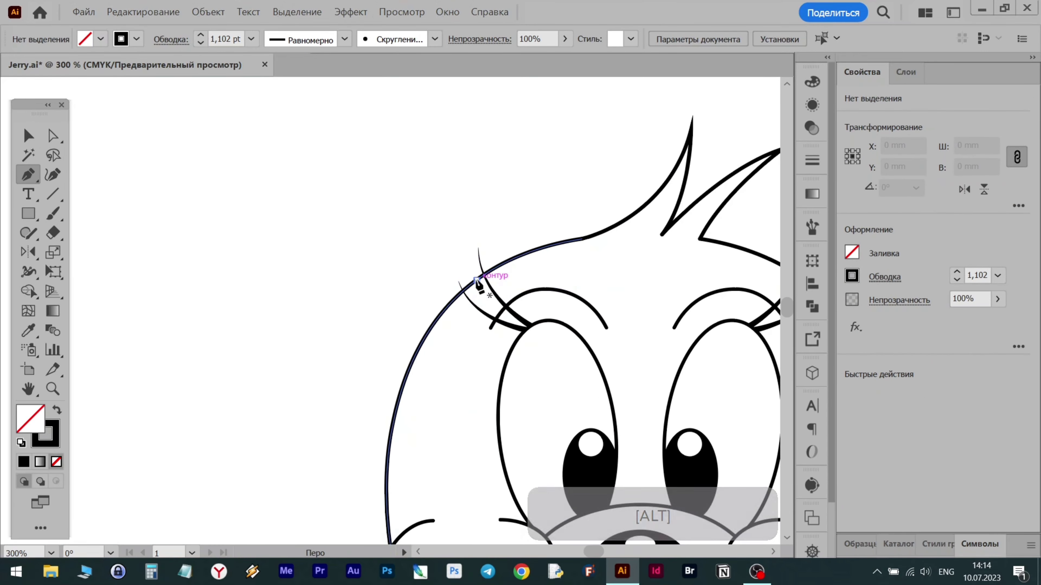
pyautogui.click(476, 282)
pyautogui.scroll(-2, 415, 251)
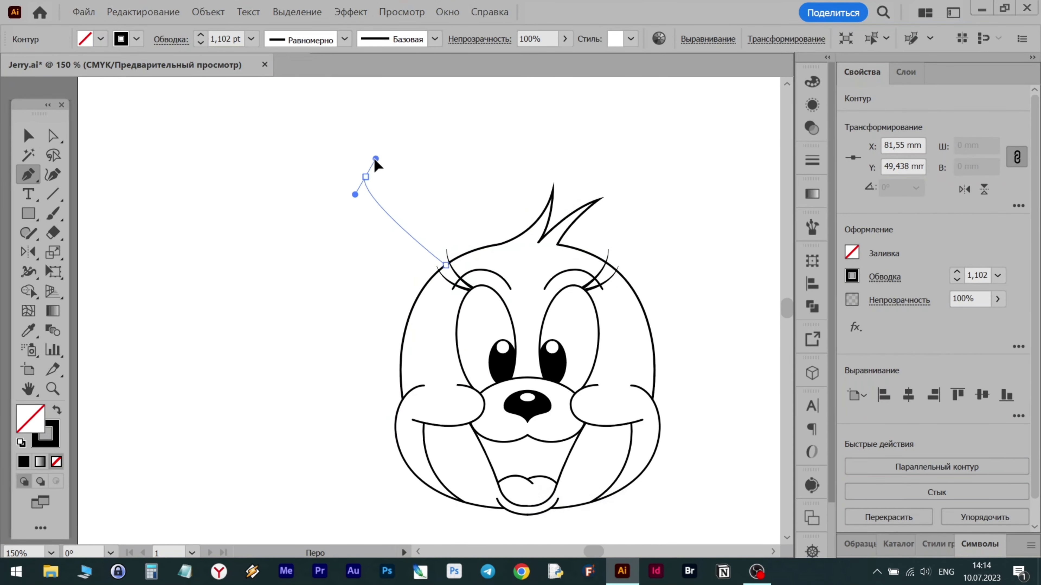
pyautogui.moveTo(351, 129); pyautogui.dragTo(355, 123)
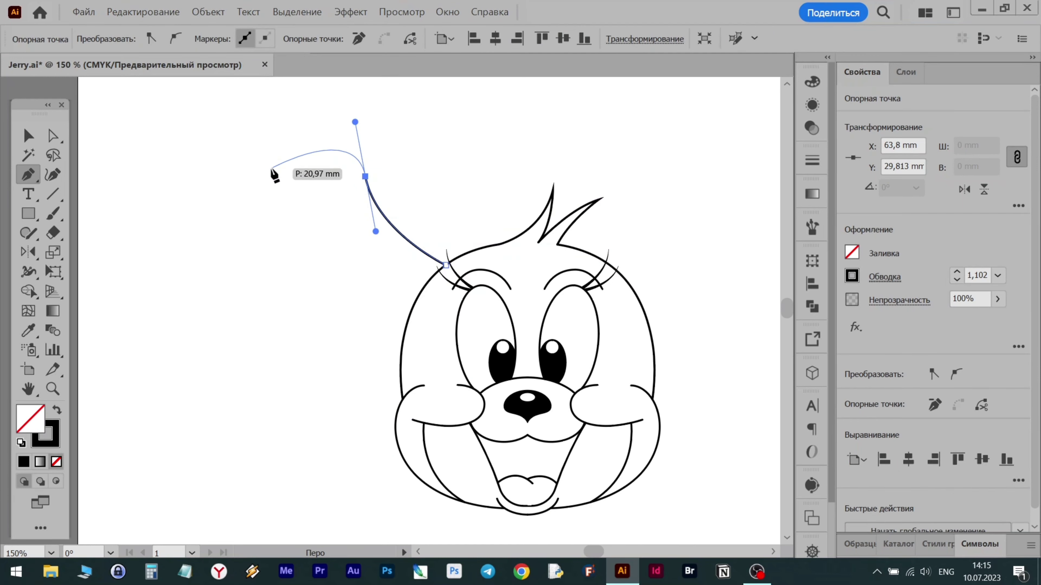
pyautogui.keyDown('alt'); pyautogui.moveTo(354, 121); pyautogui.dragTo(338, 130); pyautogui.keyUp('alt')
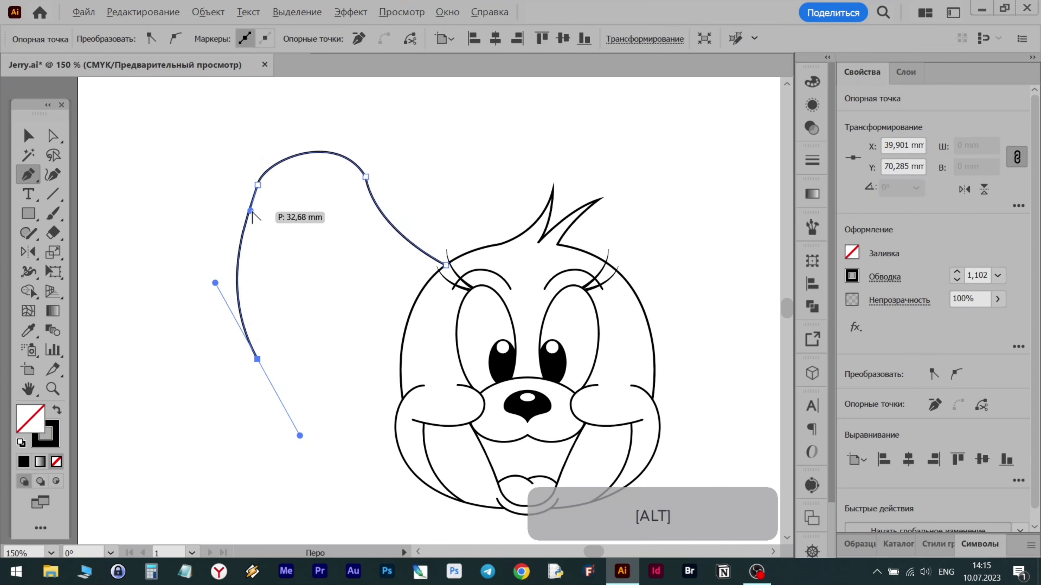
# Reshape the ear's upper outer curve, shifting its point slightly outward, and end the ear outline on the left cheek
pyautogui.moveTo(257, 184); pyautogui.dragTo(242, 200)
pyautogui.moveTo(257, 184); pyautogui.dragTo(258, 148)
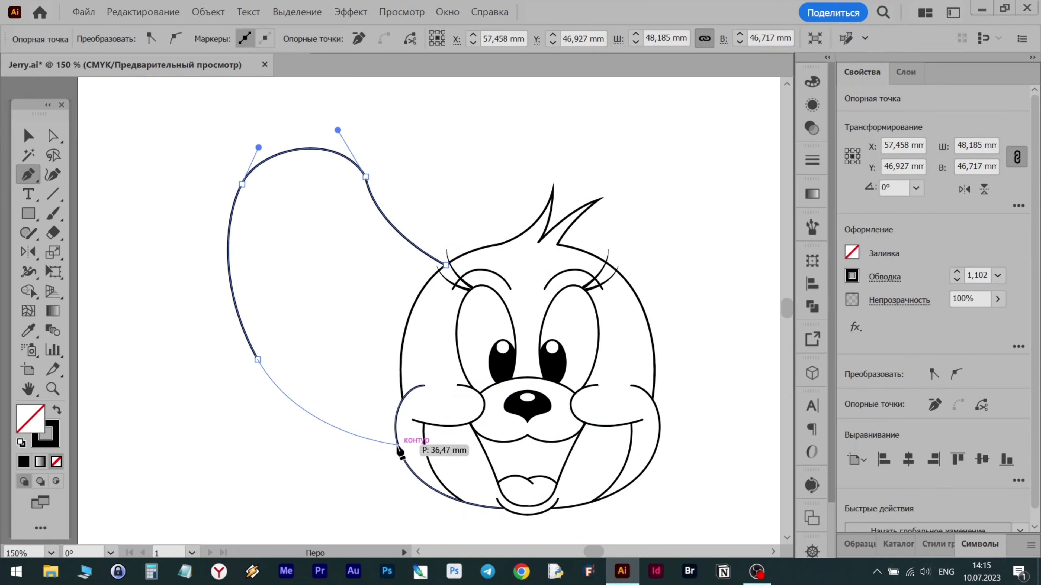
pyautogui.click(395, 425)
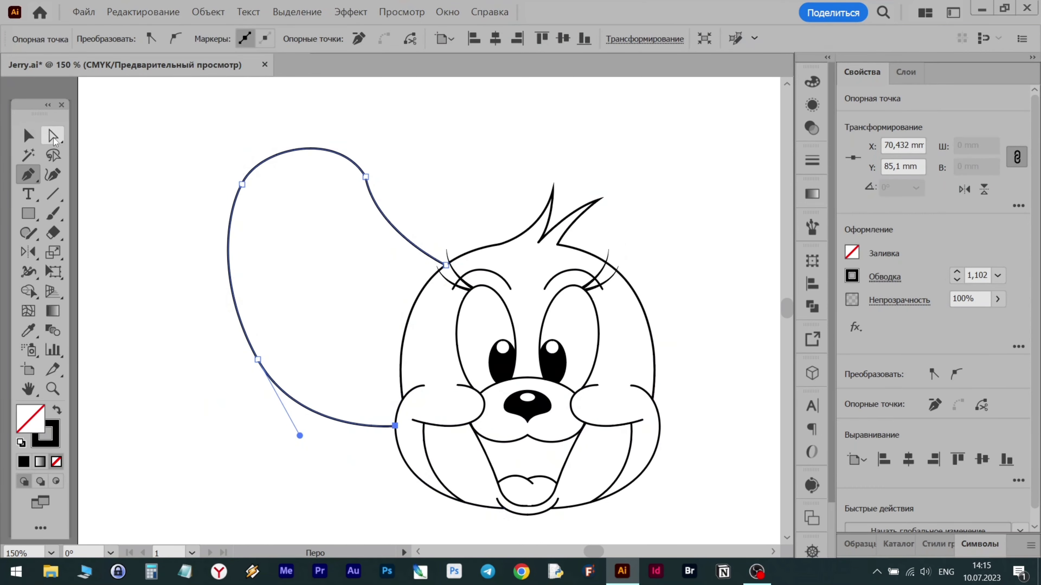
pyautogui.moveTo(243, 181); pyautogui.dragTo(237, 181)
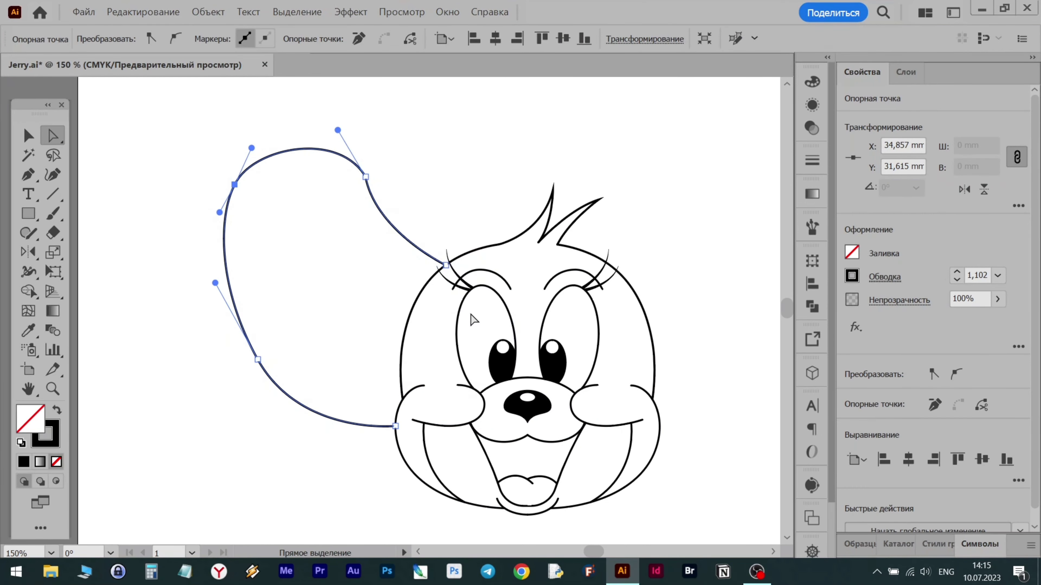
# Align the adjoining end points of the head outline and the hair tuft's left end so their strokes join smoothly
pyautogui.scroll(10, 473, 319)
pyautogui.click(451, 353)
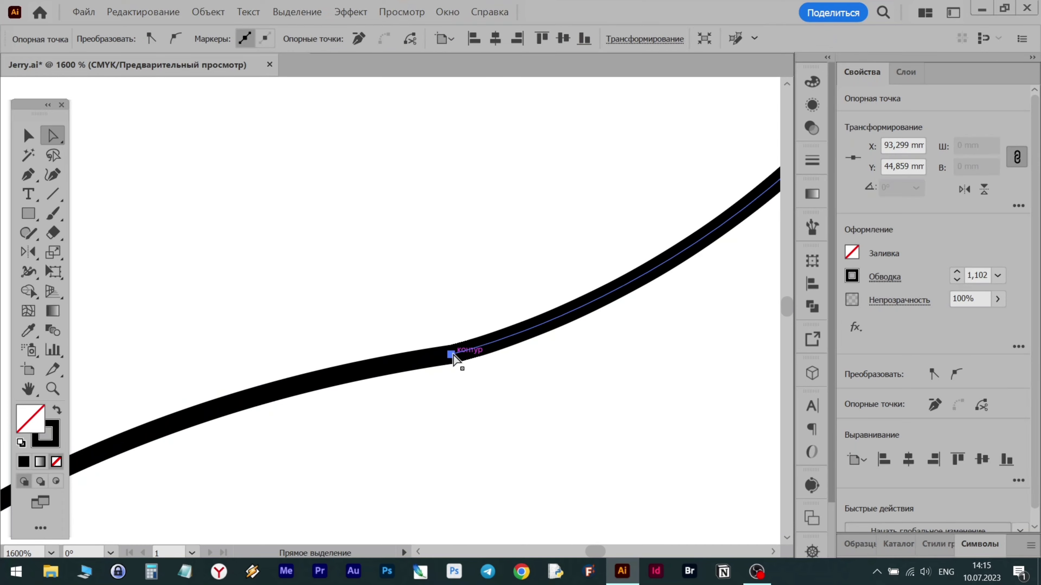
pyautogui.moveTo(452, 354); pyautogui.dragTo(448, 355)
pyautogui.click(437, 356)
pyautogui.scroll(-2, 276, 393)
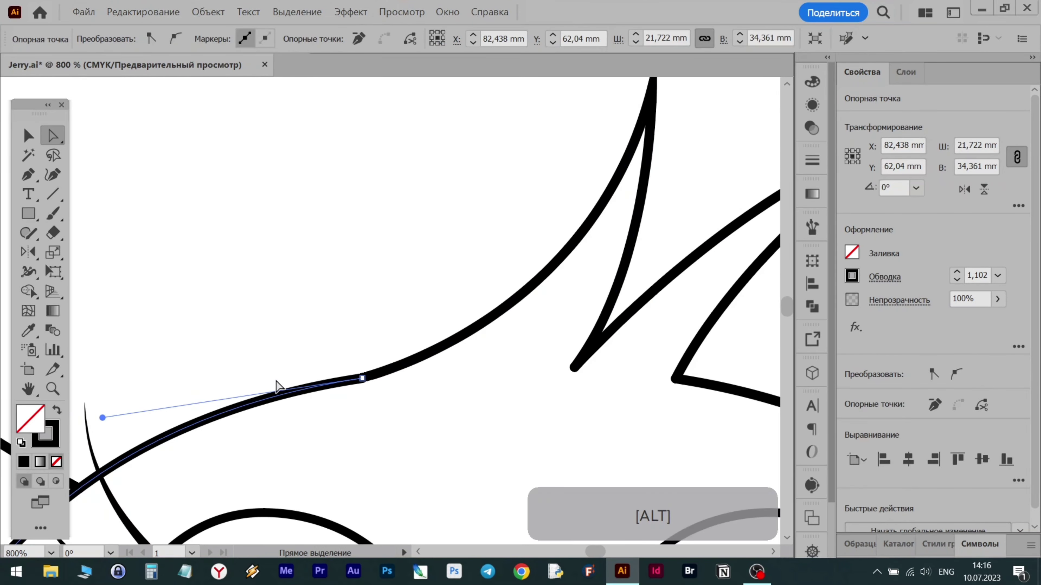
pyautogui.scroll(3, 367, 388)
pyautogui.moveTo(365, 366); pyautogui.dragTo(374, 364)
pyautogui.click(416, 276)
pyautogui.scroll(-9, 416, 275)
pyautogui.scroll(1, 258, 401)
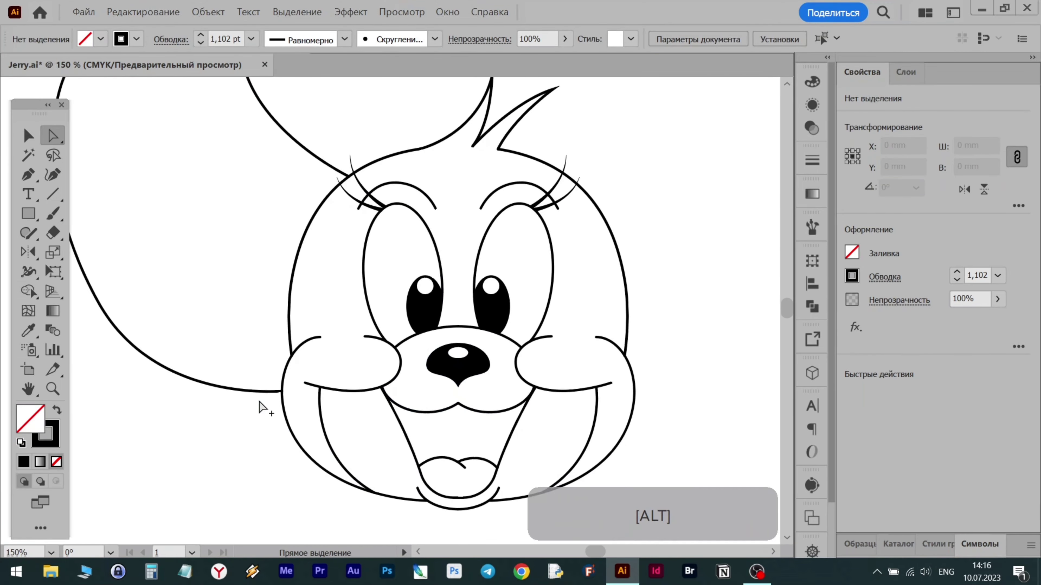
# Adjust the ear's lower end point and the head outline's lower end where they meet the left cheek
pyautogui.scroll(6, 259, 401)
pyautogui.click(367, 351)
pyautogui.scroll(4, 367, 351)
pyautogui.click(510, 358)
pyautogui.scroll(8, 507, 358)
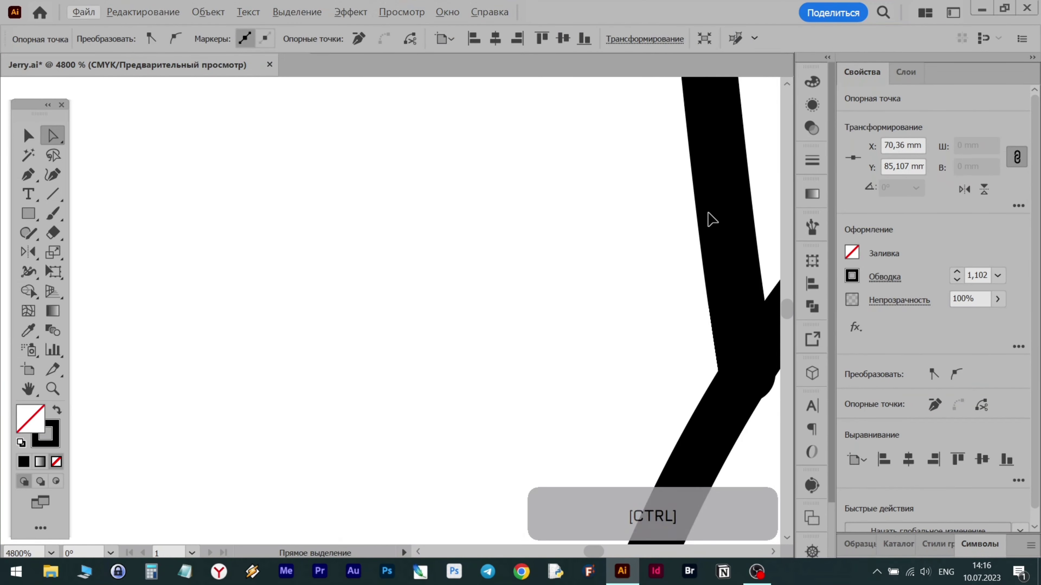
pyautogui.hscroll(4, 708, 219)
pyautogui.click(433, 320)
pyautogui.moveTo(441, 375); pyautogui.dragTo(436, 366)
pyautogui.click(585, 336)
pyautogui.scroll(-10, 490, 477)
# Widen the left ear by moving its upper and lower outer points outward and adjusting their handles
pyautogui.click(190, 253)
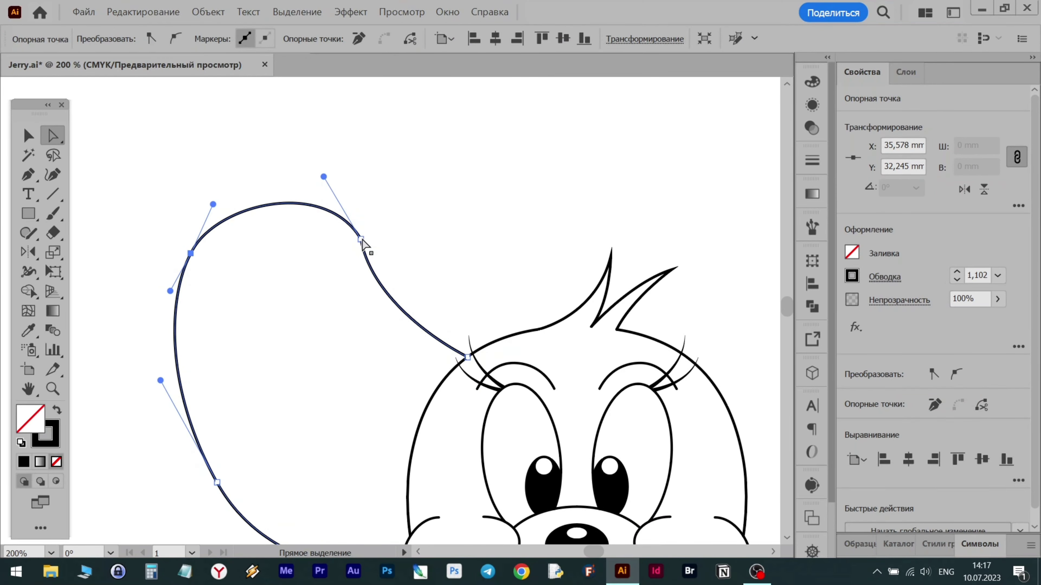
pyautogui.click(232, 295)
pyautogui.scroll(-2, 413, 249)
pyautogui.click(312, 365)
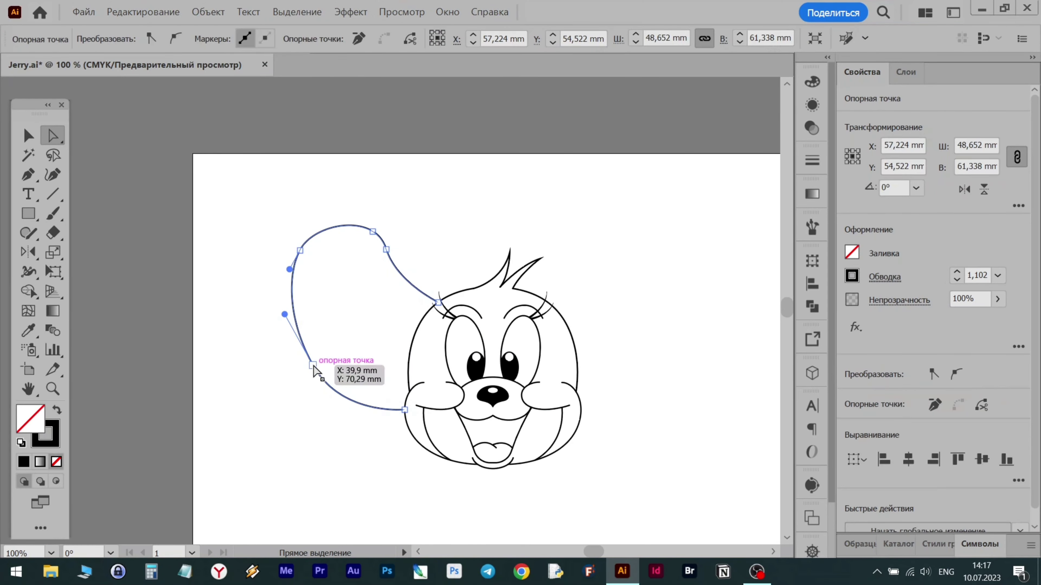
pyautogui.moveTo(313, 365); pyautogui.dragTo(301, 370)
pyautogui.moveTo(300, 250); pyautogui.dragTo(292, 248)
pyautogui.moveTo(300, 369); pyautogui.dragTo(293, 372)
pyautogui.moveTo(293, 248); pyautogui.dragTo(289, 256)
pyautogui.moveTo(279, 273); pyautogui.dragTo(273, 289)
pyautogui.moveTo(265, 321); pyautogui.dragTo(264, 323)
pyautogui.moveTo(302, 227); pyautogui.dragTo(292, 249)
pyautogui.click(296, 336)
# Smooth the left ear's upper and lower outer points by pulling out new curve handles with the Pen tool
pyautogui.scroll(2, 304, 242)
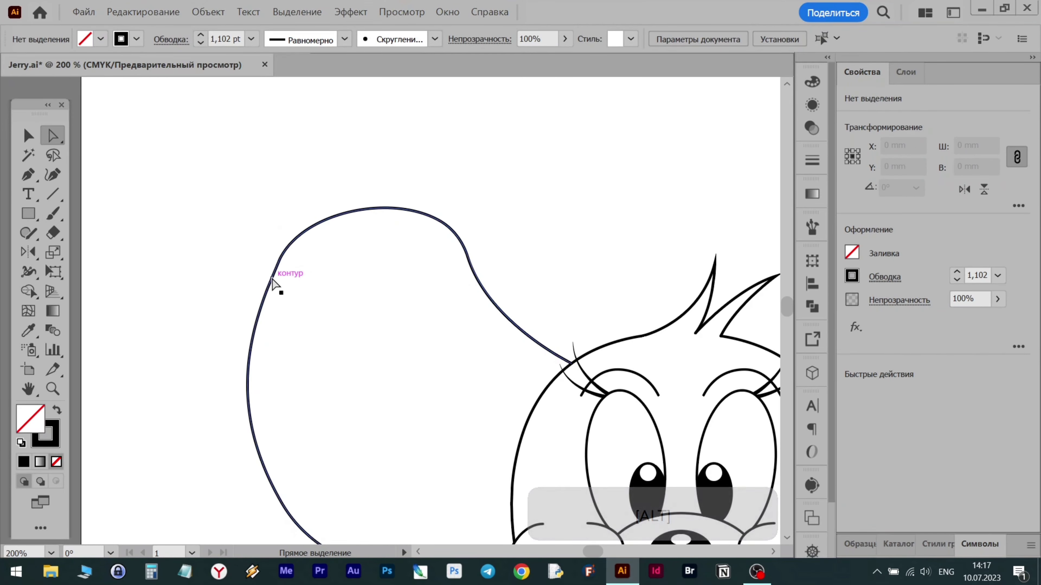
pyautogui.click(280, 259)
pyautogui.click(29, 175)
pyautogui.keyDown('ctrl'); pyautogui.click(280, 259); pyautogui.keyUp('ctrl')
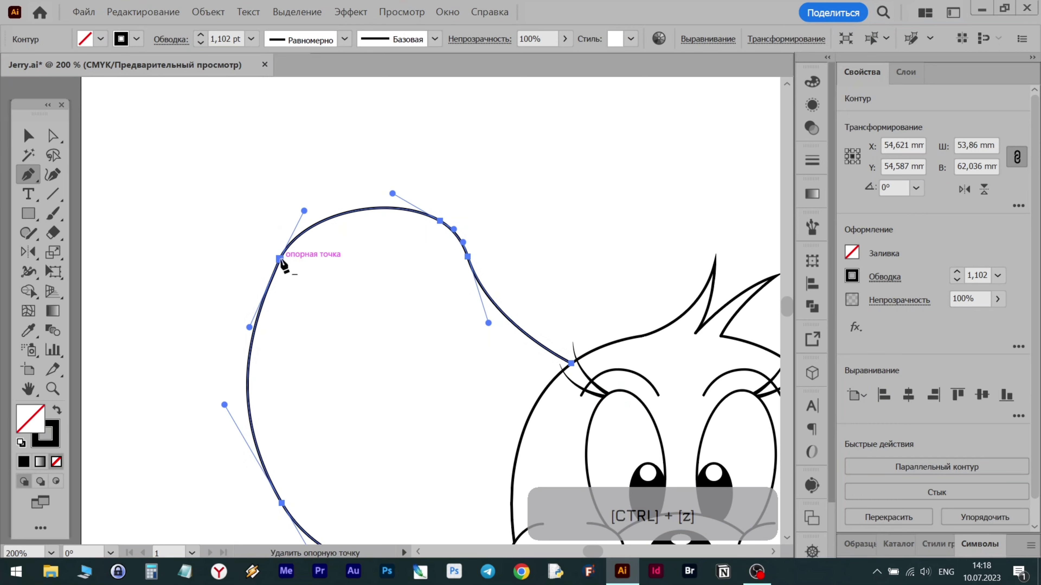
pyautogui.moveTo(280, 259); pyautogui.dragTo(238, 320)
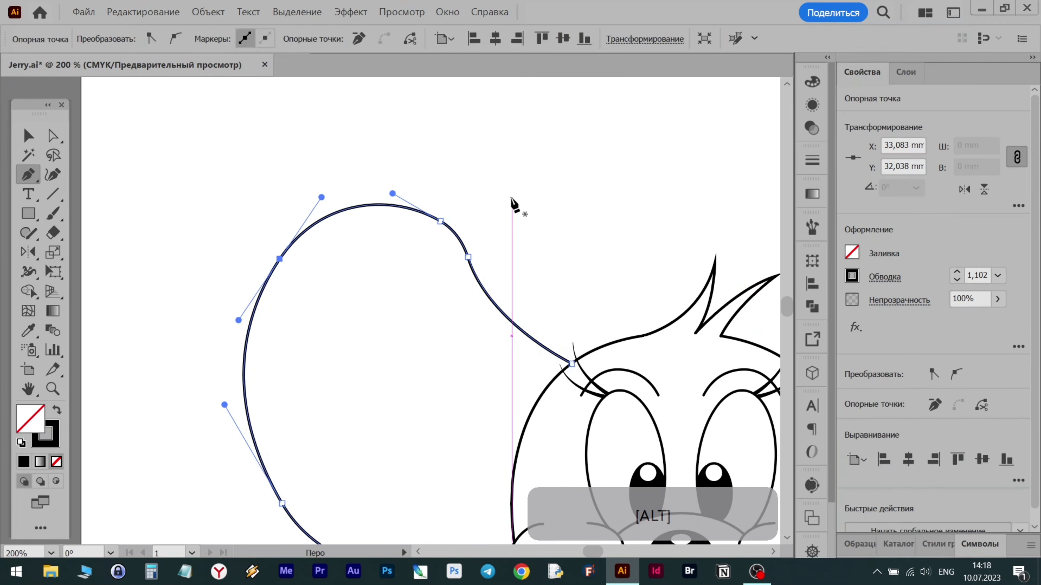
pyautogui.scroll(-2, 512, 201)
pyautogui.scroll(1, 412, 361)
pyautogui.moveTo(386, 307); pyautogui.dragTo(435, 371)
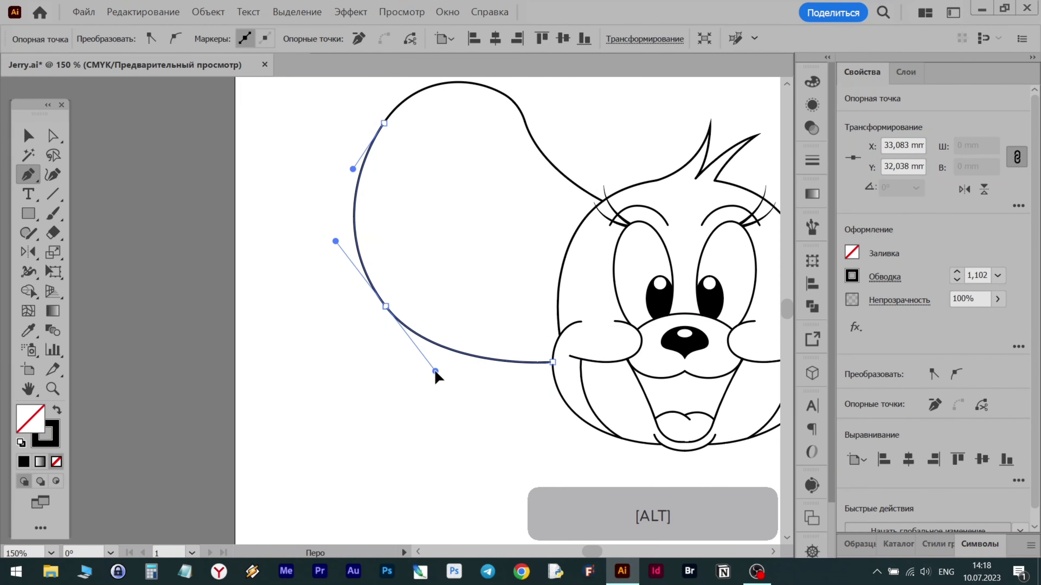
# Narrow the left ear slightly by shifting its outer points inward toward the head
pyautogui.click(28, 136)
pyautogui.click(500, 422)
pyautogui.scroll(2, 532, 430)
pyautogui.hscroll(4, 517, 422)
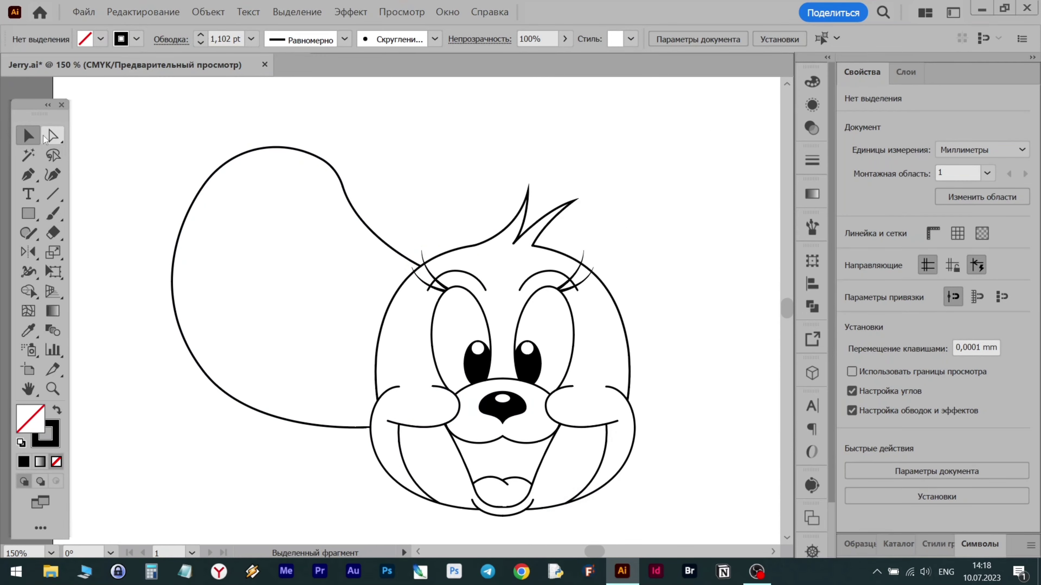
pyautogui.click(52, 135)
pyautogui.moveTo(133, 169); pyautogui.dragTo(214, 381)
pyautogui.click(484, 171)
pyautogui.press('v')
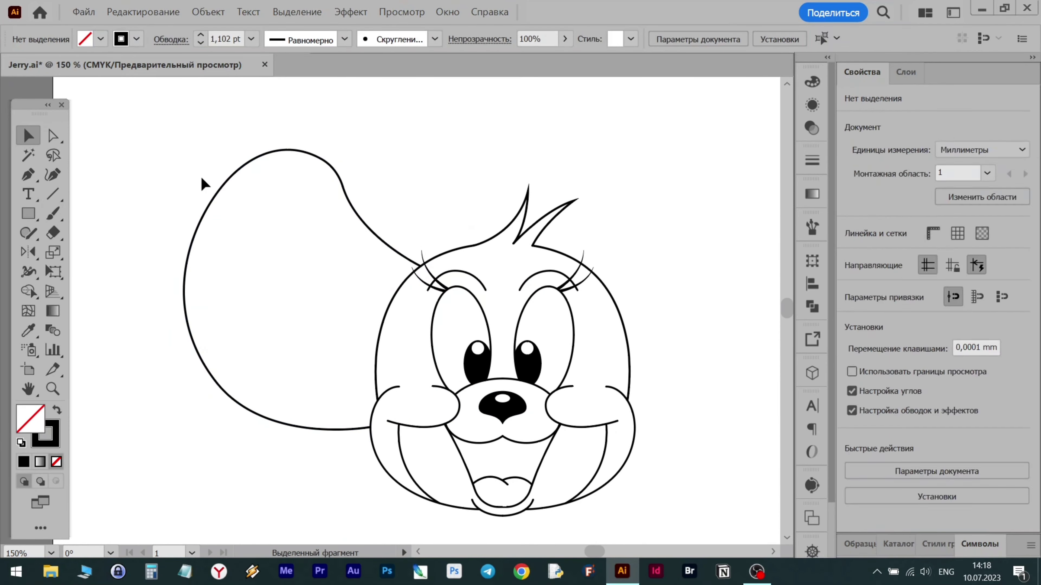
# Reflect a copy of the left ear across the vertical axis through the nose to make the right ear
pyautogui.click(214, 195)
pyautogui.press('o')
pyautogui.keyDown('alt'); pyautogui.click(502, 424); pyautogui.keyUp('alt')
pyautogui.click(737, 427)
pyautogui.hscroll(7, 546, 121)
pyautogui.scroll(-3, 547, 121)
pyautogui.scroll(2, 547, 121)
pyautogui.click(29, 136)
pyautogui.click(699, 440)
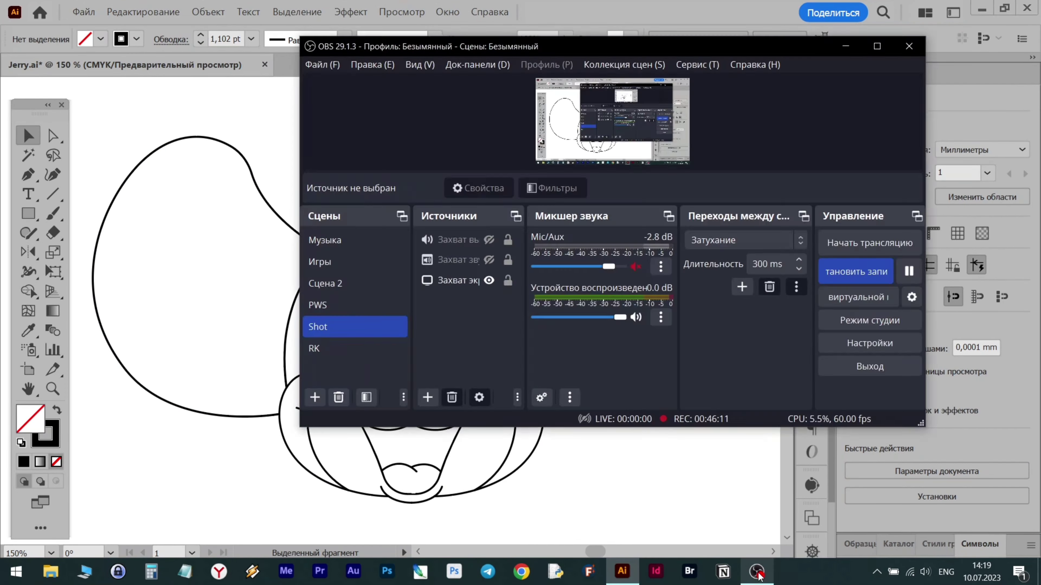
# Draw a curved inner-ear line about 29 mm wide and 34 mm high from the left head outline to the ear's top
pyautogui.press('p')
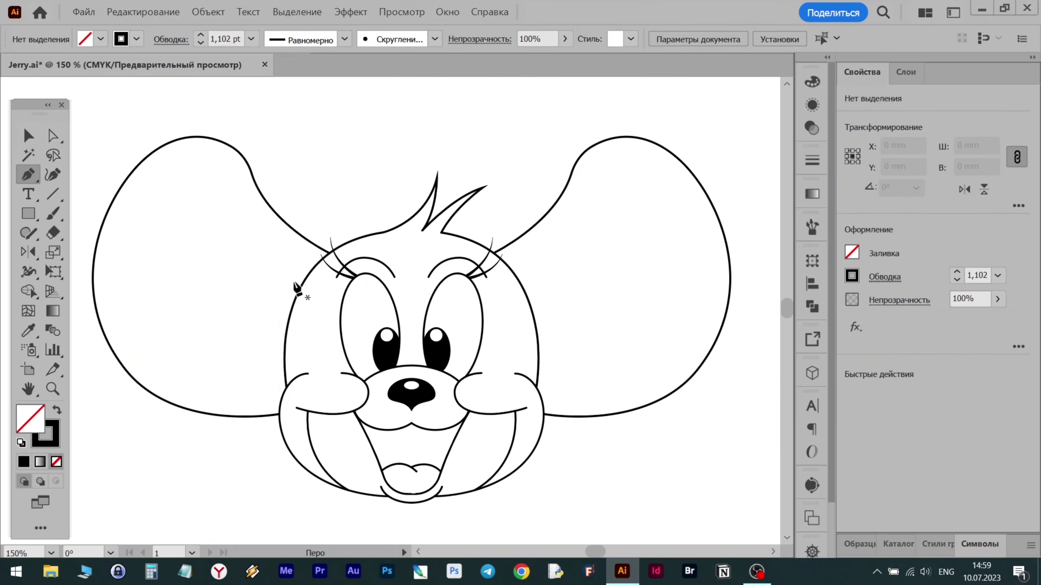
pyautogui.click(295, 297)
pyautogui.moveTo(163, 145); pyautogui.dragTo(150, 152)
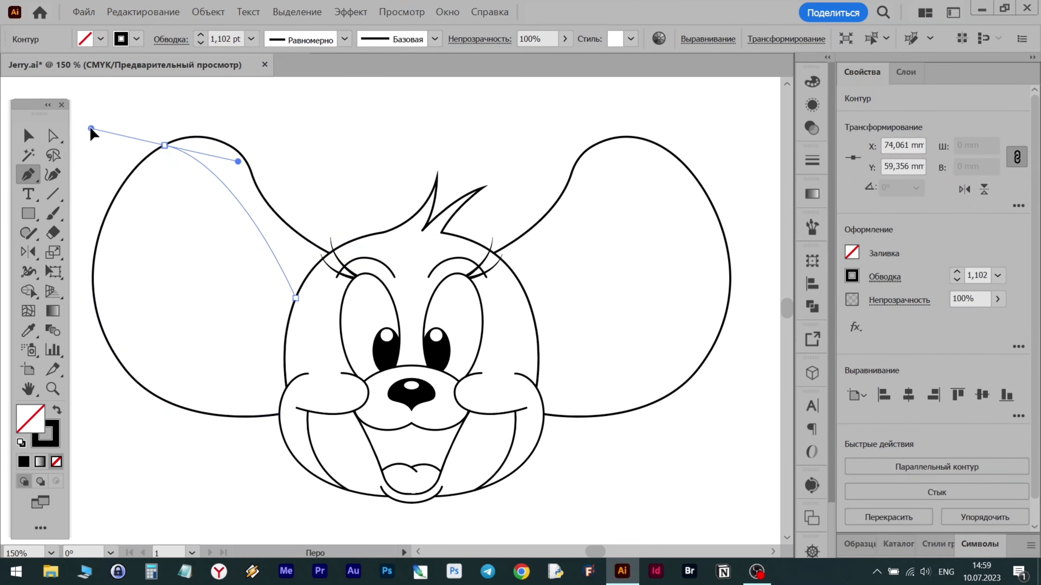
pyautogui.moveTo(81, 120); pyautogui.dragTo(75, 125)
pyautogui.press('Escape')
pyautogui.click(29, 136)
pyautogui.click(135, 140)
# Reflect a copy of the left inner-ear line across the vertical axis through the nose onto the right ear
pyautogui.scroll(4, 289, 283)
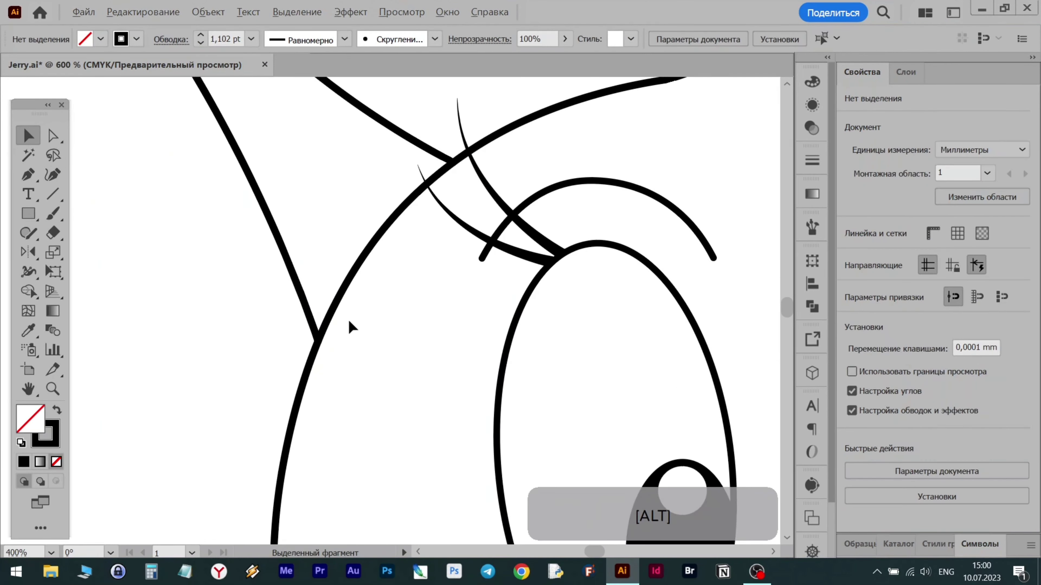
pyautogui.scroll(-2, 303, 303)
pyautogui.scroll(3, 196, 197)
pyautogui.hscroll(-3, 192, 196)
pyautogui.scroll(4, 181, 149)
pyautogui.scroll(-3, 210, 185)
pyautogui.click(377, 302)
pyautogui.scroll(-4, 369, 287)
pyautogui.hscroll(3, 246, 307)
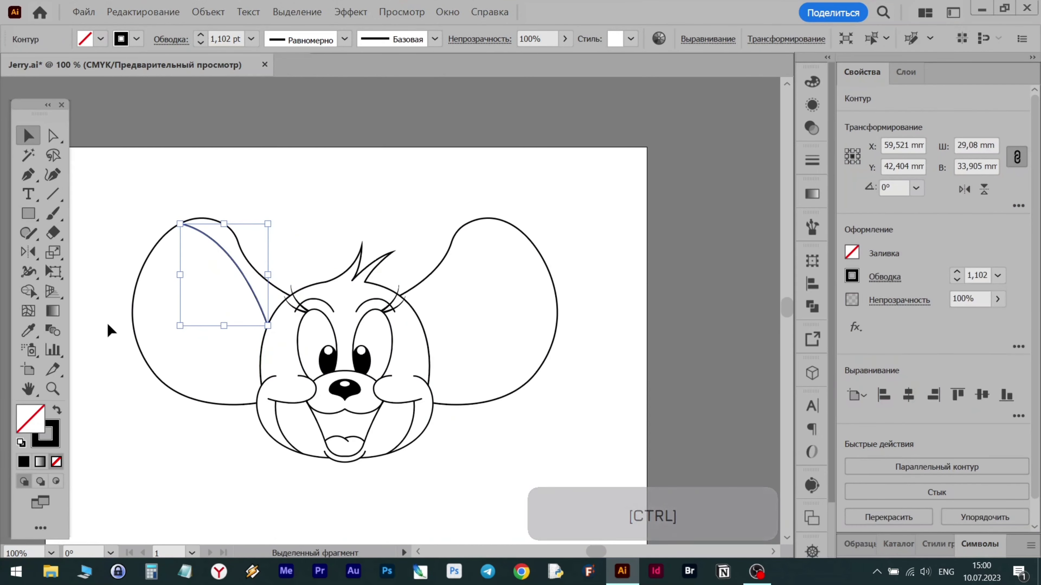
pyautogui.click(28, 252)
pyautogui.keyDown('alt'); pyautogui.click(345, 400); pyautogui.keyUp('alt')
pyautogui.click(748, 429)
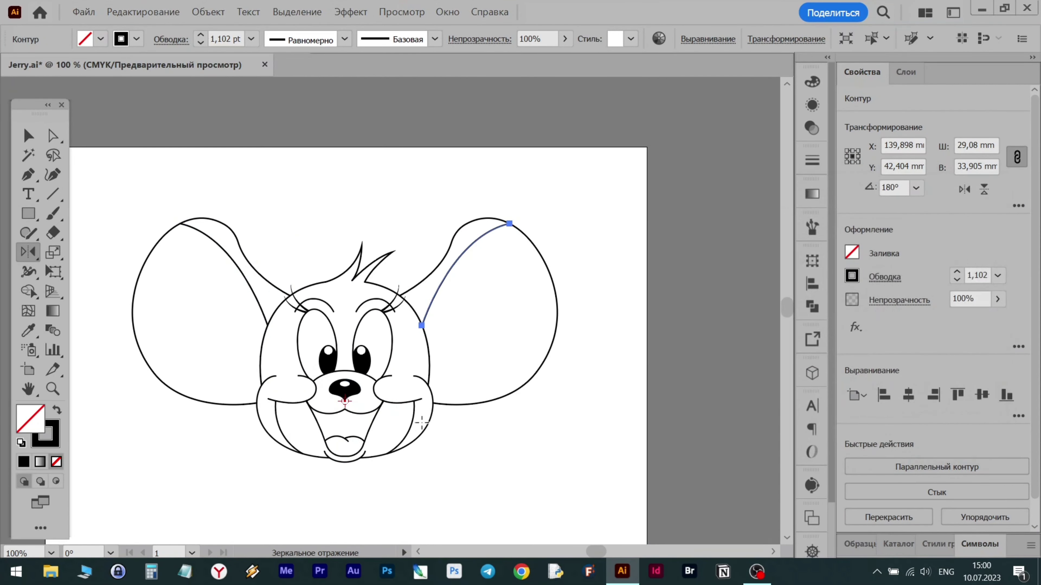
pyautogui.scroll(1, 301, 405)
# Draw a gently arched whisker about 27 mm long from beside the nose across the left cheek with the Pen tool
pyautogui.click(28, 174)
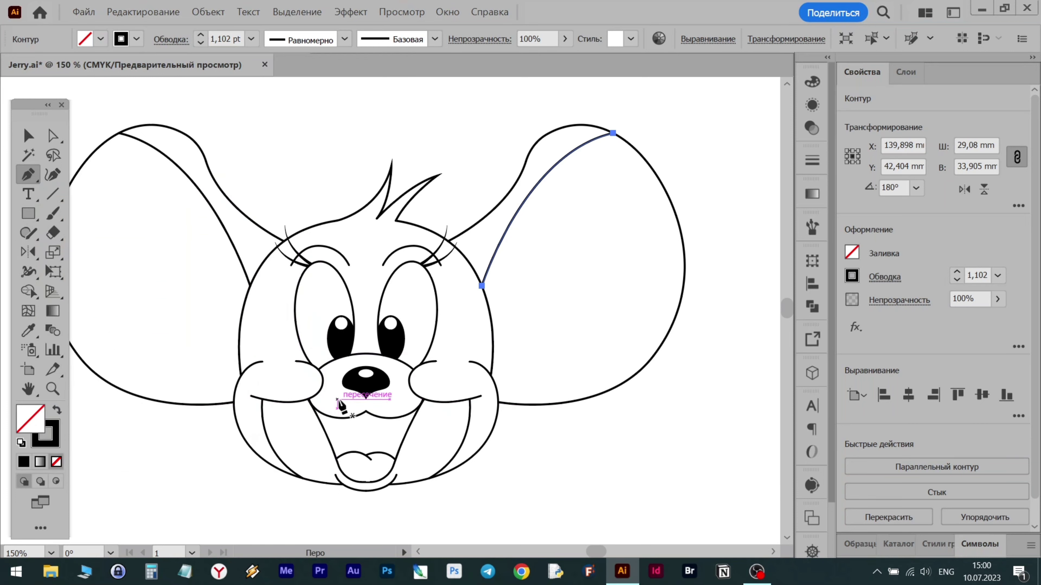
pyautogui.click(331, 387)
pyautogui.moveTo(150, 392); pyautogui.dragTo(151, 395)
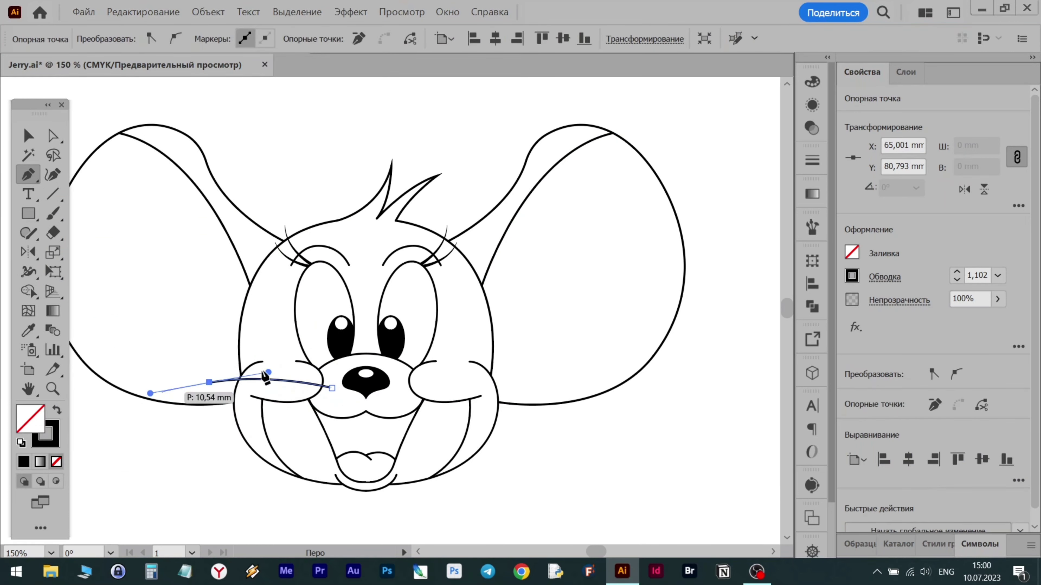
pyautogui.press('Escape')
pyautogui.press('v')
# Reduce the stroke weight of both inner-ear lines and both ear outlines
pyautogui.click(219, 219)
pyautogui.keyDown('shift'); pyautogui.click(507, 228); pyautogui.keyUp('shift')
pyautogui.click(757, 216)
pyautogui.click(681, 214)
pyautogui.keyDown('shift'); pyautogui.click(150, 125); pyautogui.keyUp('shift')
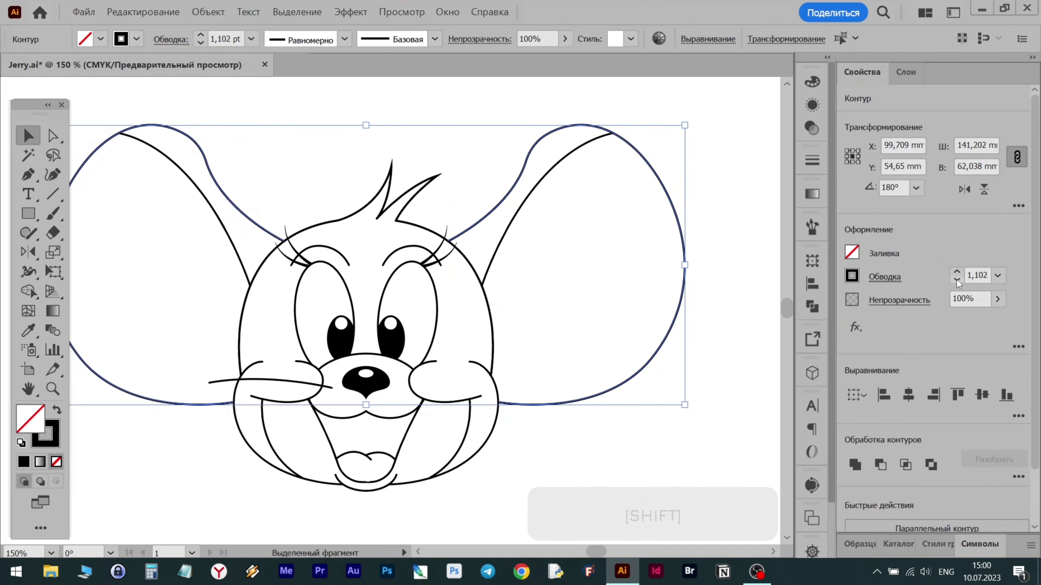
pyautogui.click(604, 387)
# Duplicate the 1 pt whisker just below the first, tilt the copy's outer end downward and stretch it slightly longer
pyautogui.keyDown('alt'); pyautogui.scroll(2, 252, 405); pyautogui.keyUp('alt')
pyautogui.click(220, 359)
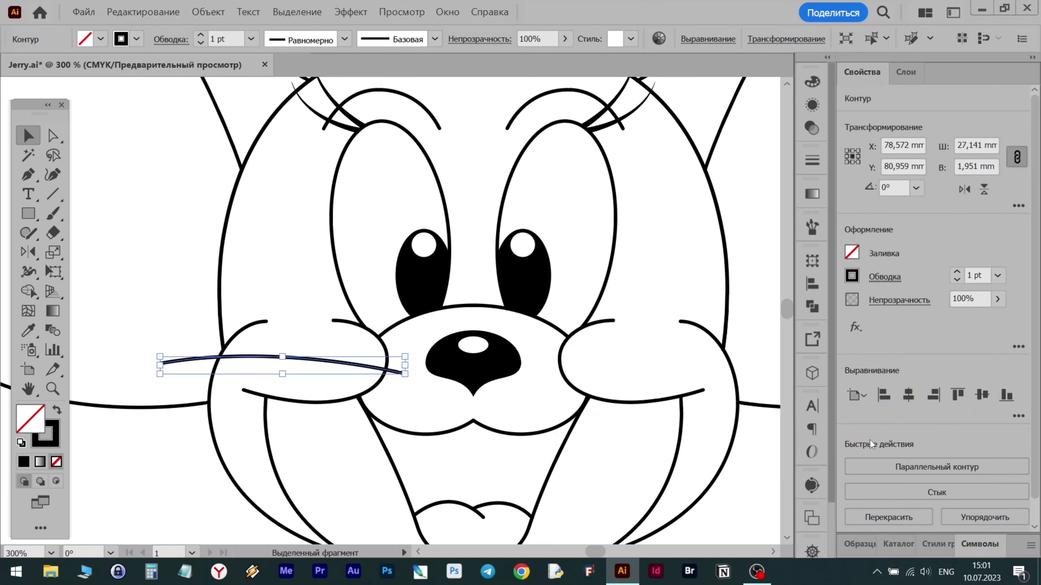
pyautogui.scroll(-1, 239, 394)
pyautogui.keyDown('alt'); pyautogui.moveTo(326, 336); pyautogui.dragTo(333, 357); pyautogui.keyUp('alt')
pyautogui.moveTo(424, 348); pyautogui.dragTo(384, 357)
pyautogui.hotkey('ctrl', 'z')
pyautogui.moveTo(385, 341); pyautogui.dragTo(385, 362)
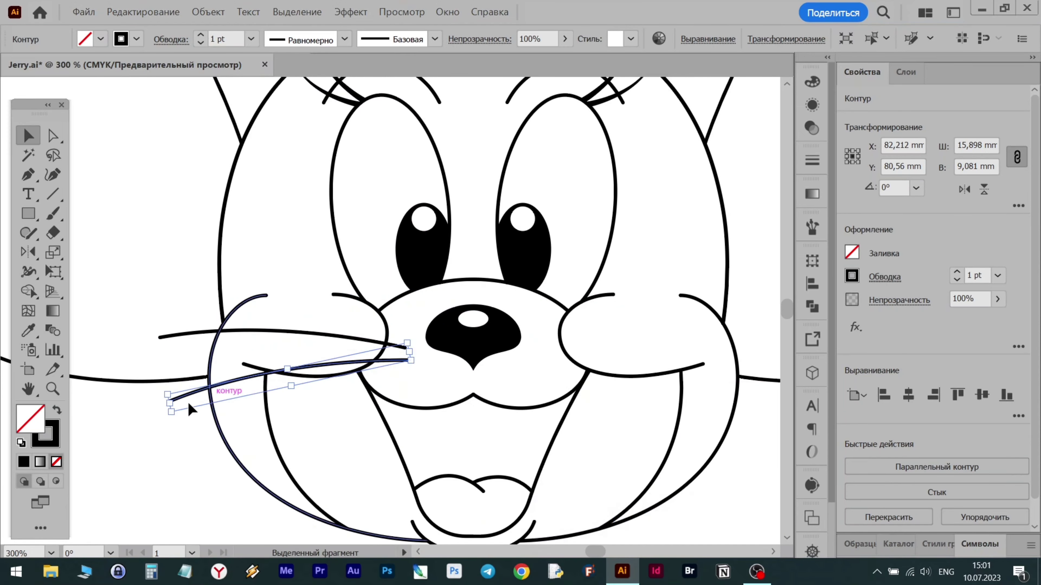
pyautogui.moveTo(171, 408); pyautogui.dragTo(139, 402)
# Taper both left whiskers toward their outer ends with the Width tool
pyautogui.hotkey('shift', 'w')
pyautogui.scroll(2, 157, 417)
pyautogui.moveTo(163, 256); pyautogui.dragTo(163, 253)
pyautogui.scroll(-2, 445, 381)
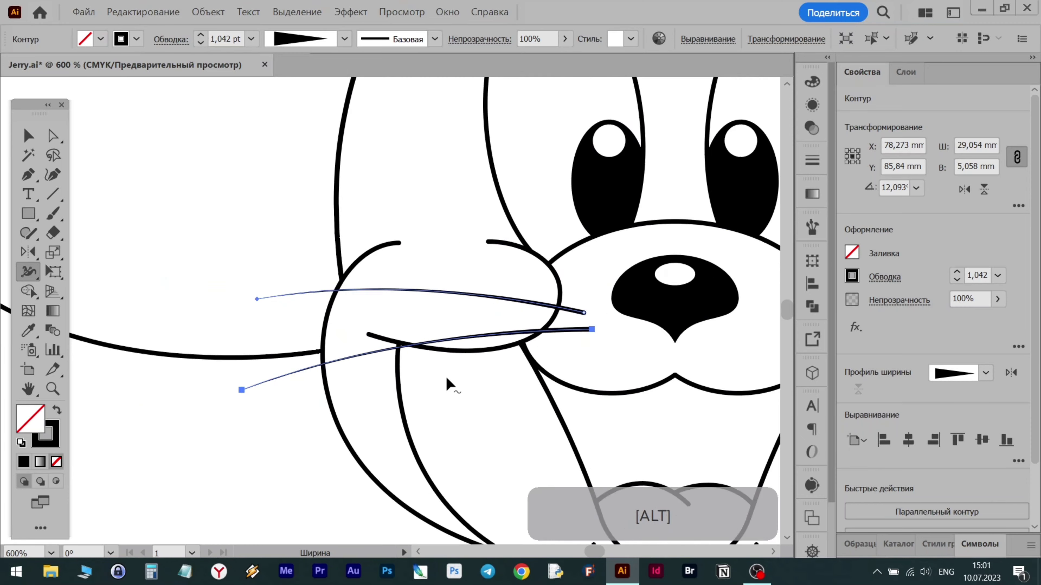
# Reflect a copy of both left whiskers across the vertical axis through the nose onto the right cheek
pyautogui.hscroll(3, 445, 379)
pyautogui.press('v')
pyautogui.keyDown('shift'); pyautogui.click(193, 312); pyautogui.keyUp('shift')
pyautogui.click(28, 252)
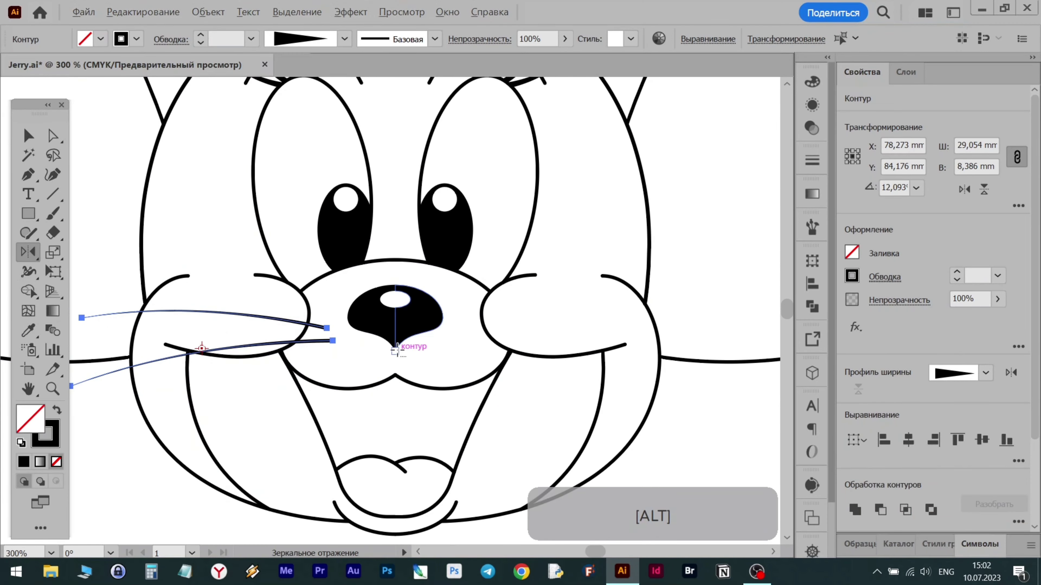
pyautogui.keyDown('alt'); pyautogui.click(395, 351); pyautogui.keyUp('alt')
pyautogui.click(732, 429)
pyautogui.scroll(-2, 545, 329)
pyautogui.click(28, 136)
pyautogui.click(474, 491)
pyautogui.scroll(3, 474, 490)
pyautogui.scroll(-4, 474, 490)
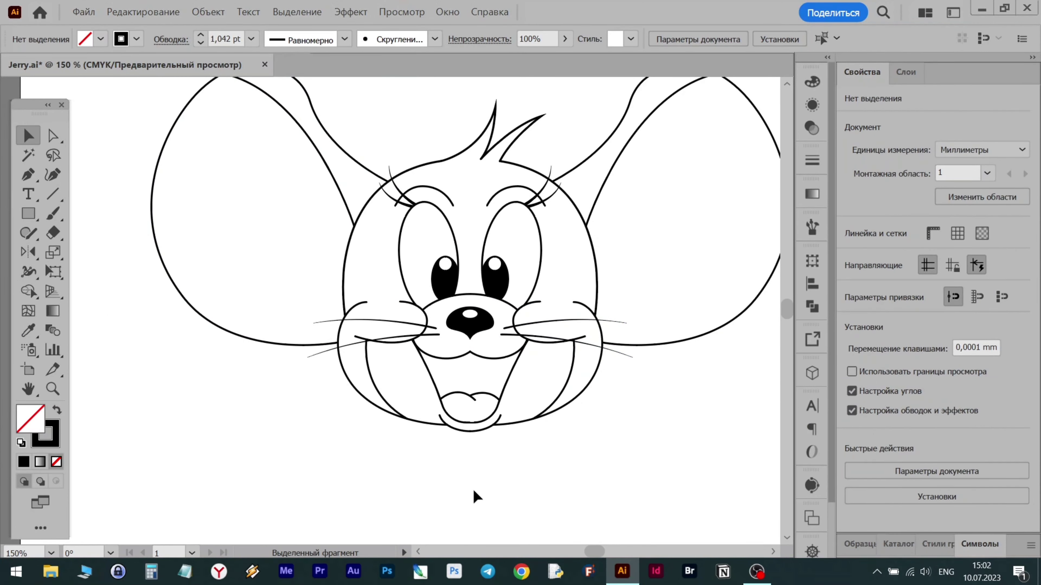
pyautogui.hscroll(5, 645, 382)
pyautogui.scroll(-3, 617, 397)
pyautogui.scroll(2, 617, 398)
pyautogui.scroll(-4, 414, 432)
pyautogui.scroll(4, 414, 432)
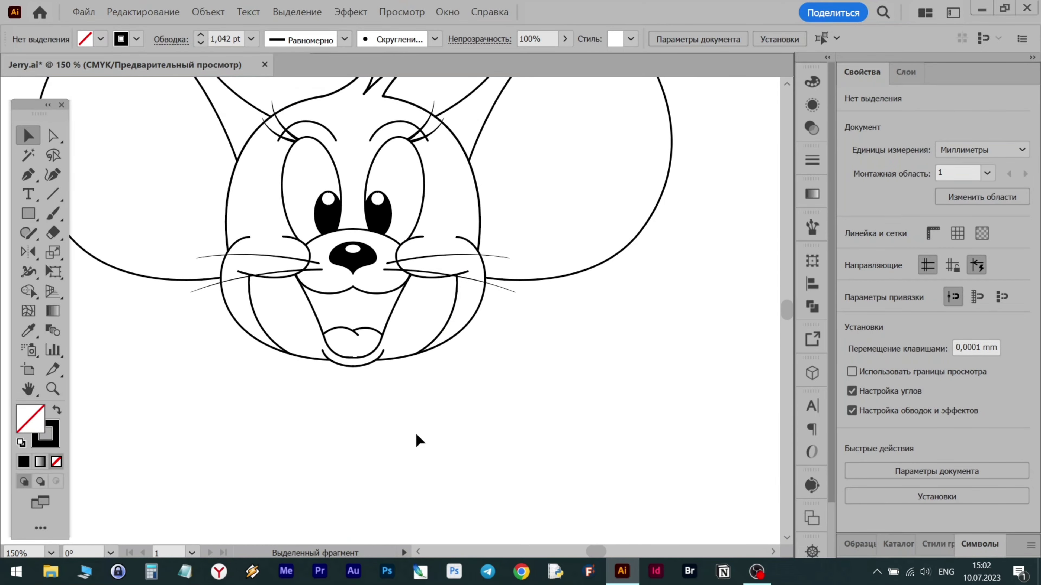
# Draw the body's left side below the chin with the Pen tool as a slightly S-shaped line about 48 mm tall
pyautogui.scroll(-2, 392, 365)
pyautogui.scroll(2, 392, 365)
pyautogui.scroll(2, 392, 371)
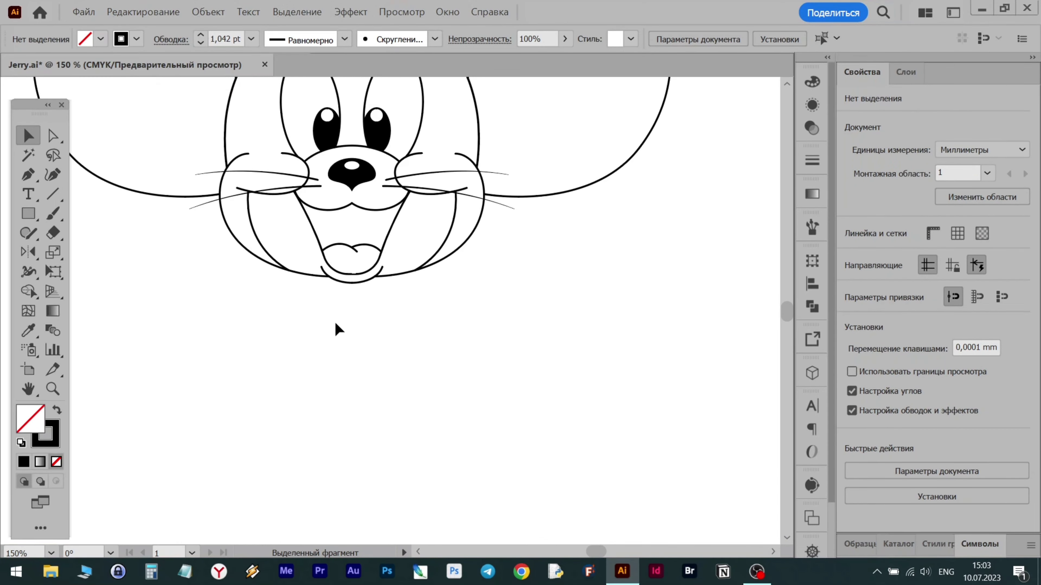
pyautogui.click(28, 174)
pyautogui.click(313, 107)
pyautogui.click(313, 293)
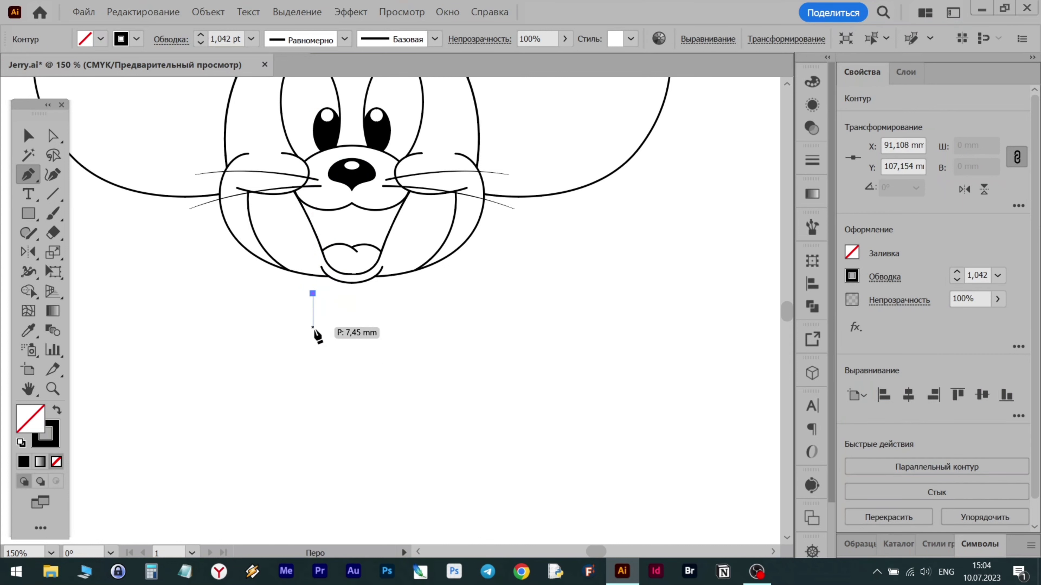
pyautogui.moveTo(288, 458); pyautogui.dragTo(316, 507)
pyautogui.scroll(-3, 300, 490)
pyautogui.moveTo(301, 410); pyautogui.dragTo(302, 393)
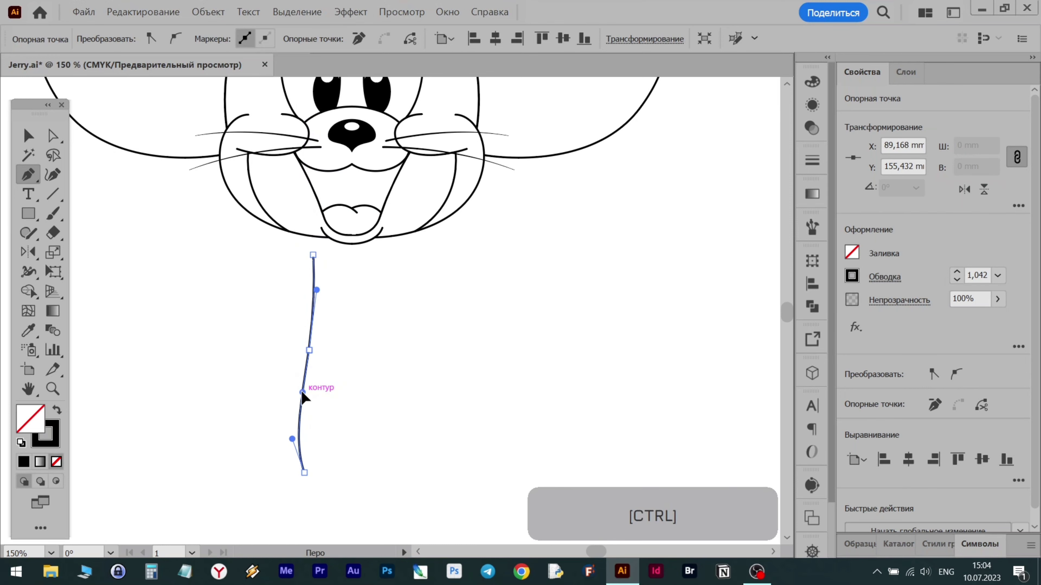
pyautogui.scroll(4, 318, 483)
pyautogui.scroll(-4, 318, 483)
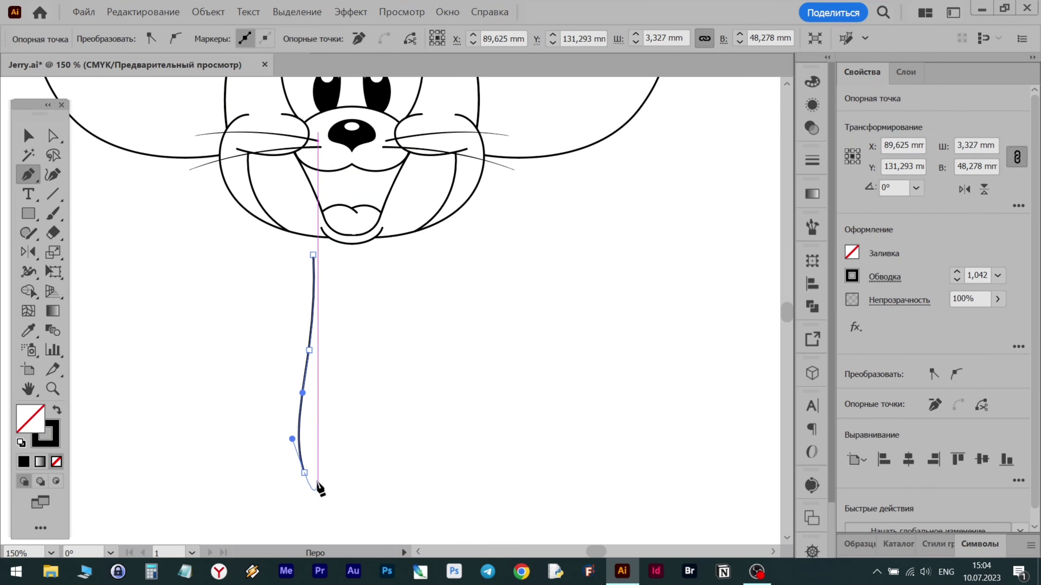
# Shorten the body's side line to about 44 mm and move it slightly outward from the center
pyautogui.scroll(-2, 352, 369)
pyautogui.press('v')
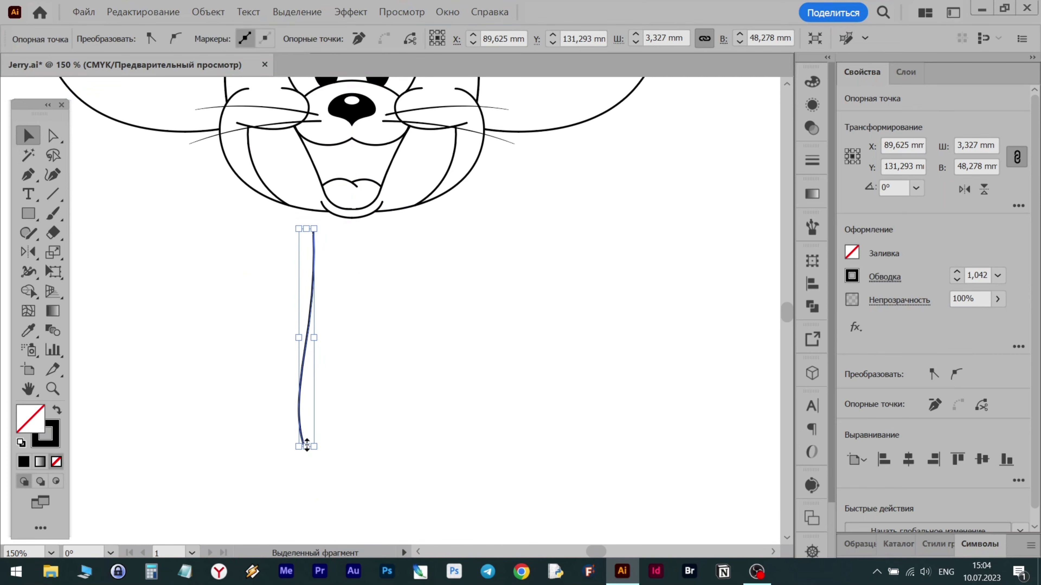
pyautogui.moveTo(307, 446); pyautogui.dragTo(306, 421)
pyautogui.moveTo(311, 314); pyautogui.dragTo(304, 318)
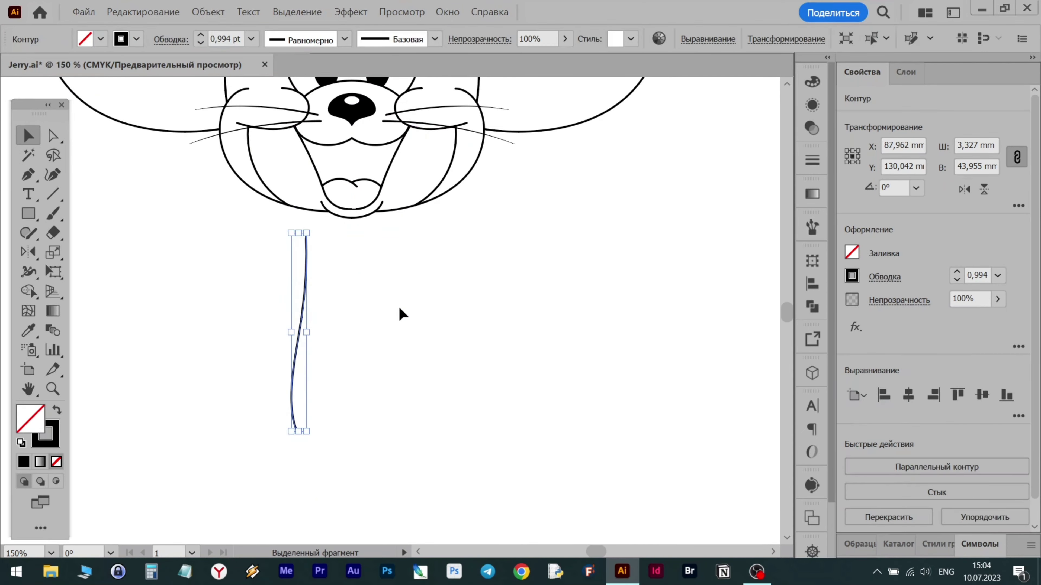
# Reflect a copy of the body's left side line across the vertical axis through the nose to form the right side
pyautogui.press('alt')
pyautogui.click(28, 251)
pyautogui.keyDown('alt'); pyautogui.click(352, 126); pyautogui.keyUp('alt')
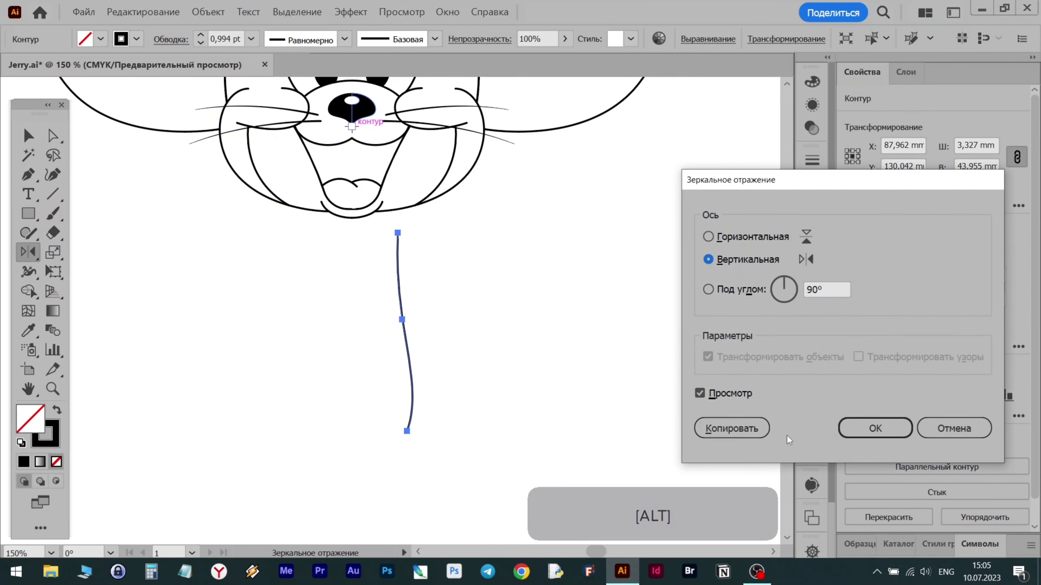
pyautogui.click(755, 429)
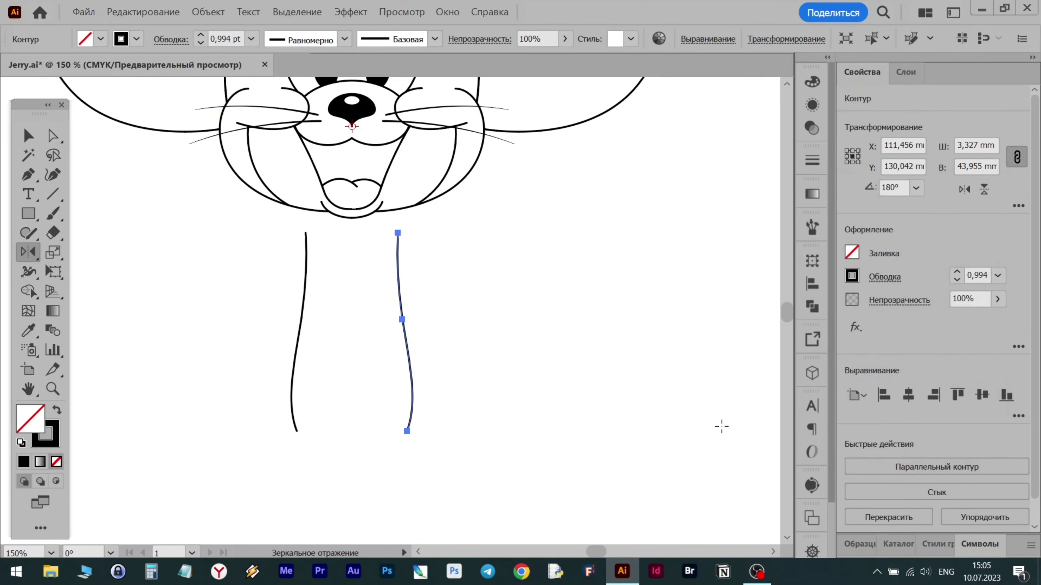
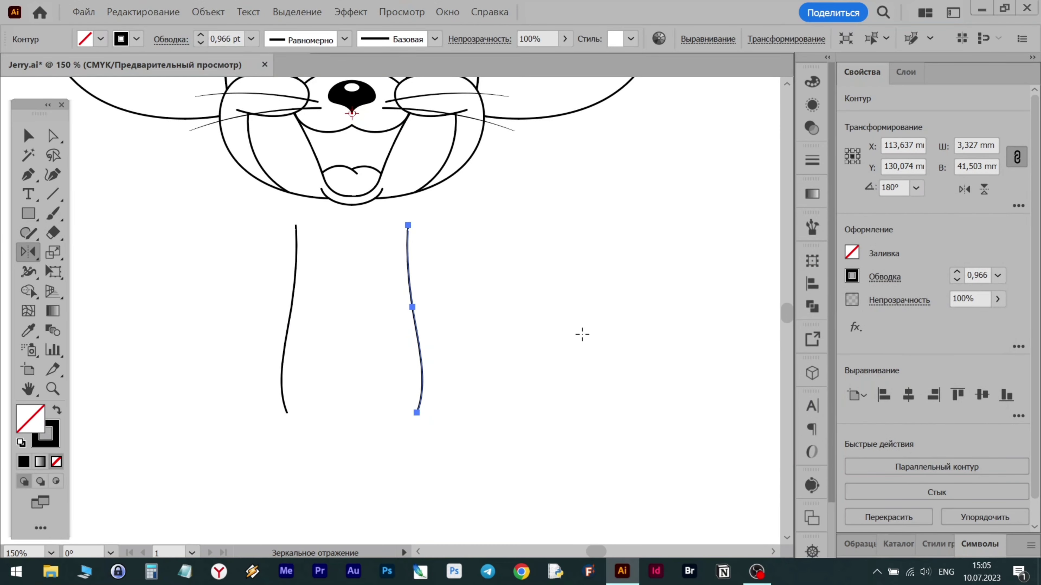
# Draw an ellipse about 17 mm wide and 10 mm high below the body's two side lines, centered under the nose
pyautogui.press('v')
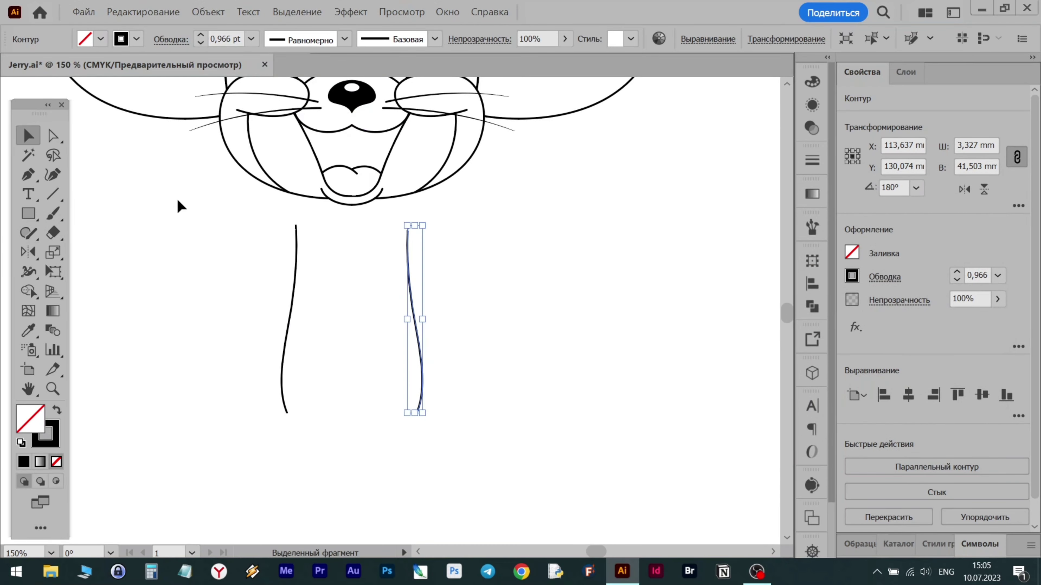
pyautogui.click(29, 213)
pyautogui.rightClick(28, 214)
pyautogui.moveTo(72, 236); pyautogui.dragTo(73, 253)
pyautogui.scroll(-2, 328, 389)
pyautogui.moveTo(317, 396); pyautogui.dragTo(394, 443)
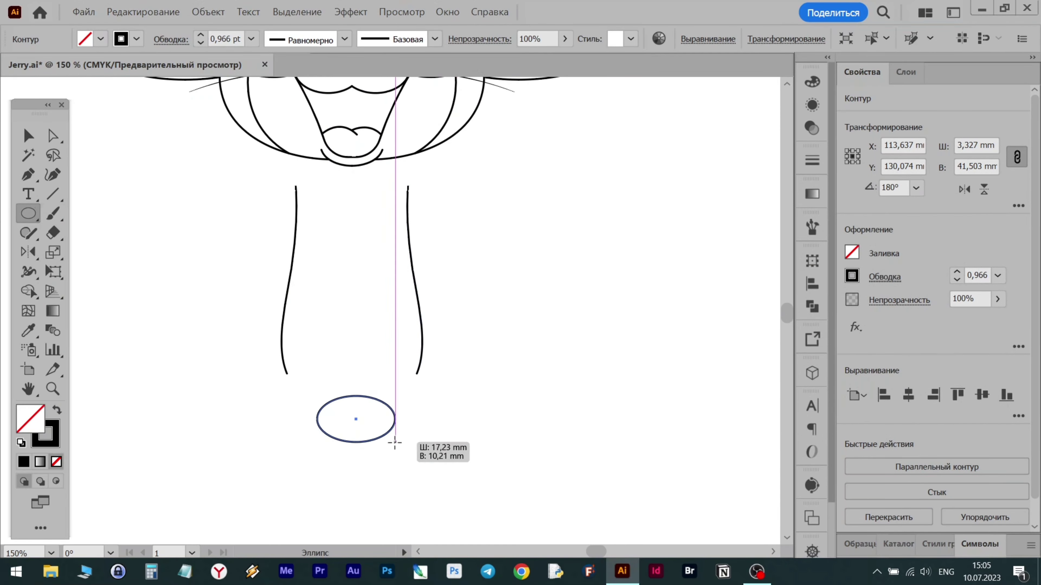
pyautogui.press('v')
# Draw a rectangle about 30 mm wide and 15 mm high that covers all of the ellipse except its top
pyautogui.moveTo(348, 397); pyautogui.dragTo(434, 471)
pyautogui.rightClick(29, 213)
pyautogui.click(73, 214)
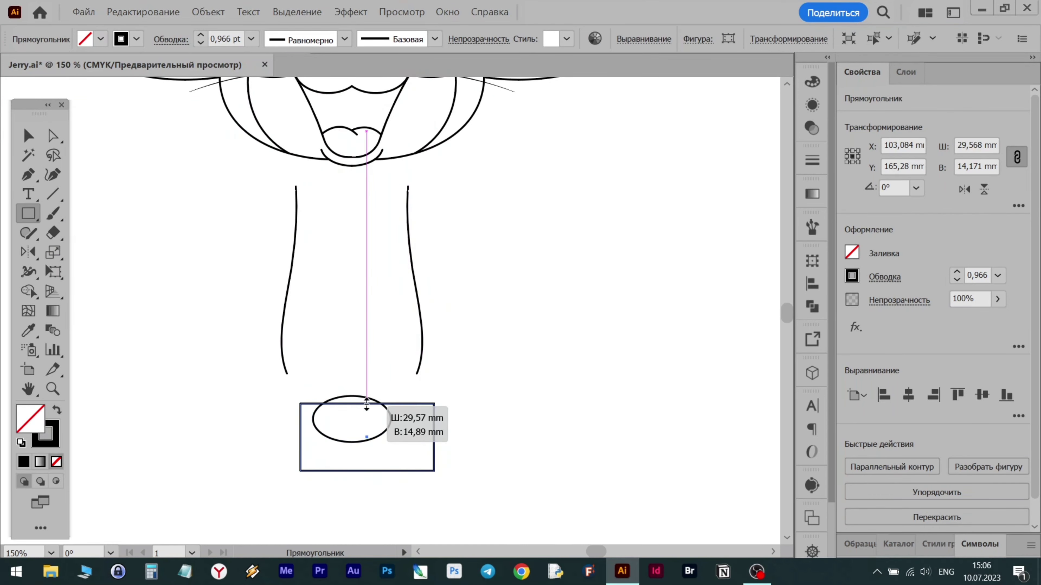
# Combine the ellipse and rectangle with the Shape Builder into one outline, with the ellipse's top arc rising from the upper edge
pyautogui.press('v')
pyautogui.hotkey('shift', 'm')
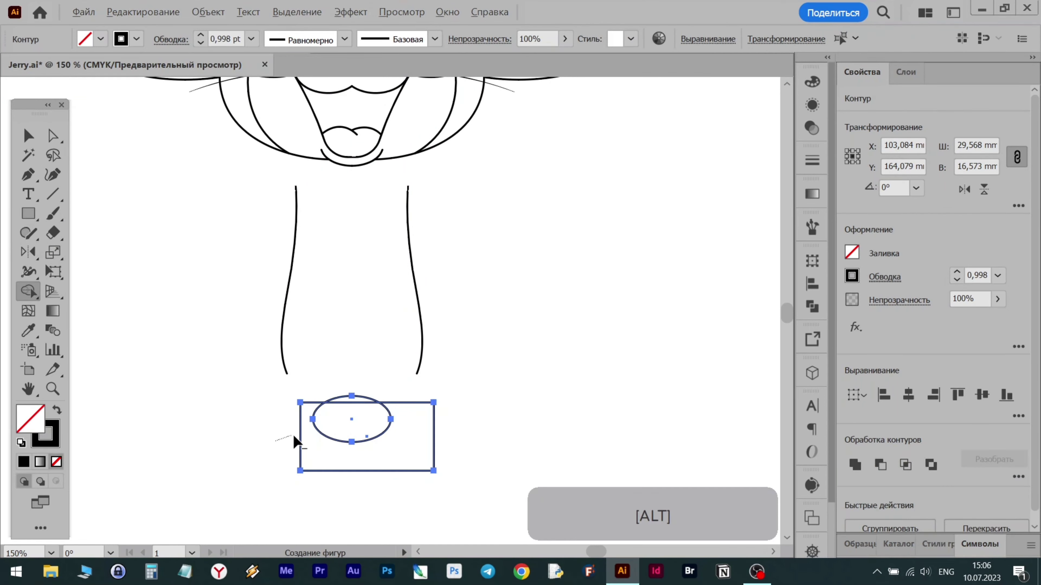
pyautogui.moveTo(299, 430); pyautogui.dragTo(396, 450)
pyautogui.scroll(4, 358, 407)
pyautogui.hotkey('ctrl', 'z')
pyautogui.keyDown('alt'); pyautogui.click(355, 386); pyautogui.keyUp('alt')
pyautogui.scroll(-1, 118, 381)
pyautogui.moveTo(96, 394)
pyautogui.mouseDown()
pyautogui.moveTo(427, 479)
pyautogui.moveTo(568, 479)
pyautogui.mouseUp()
pyautogui.hotkey('ctrl', 'z')
pyautogui.keyDown('alt'); pyautogui.click(179, 418); pyautogui.keyUp('alt')
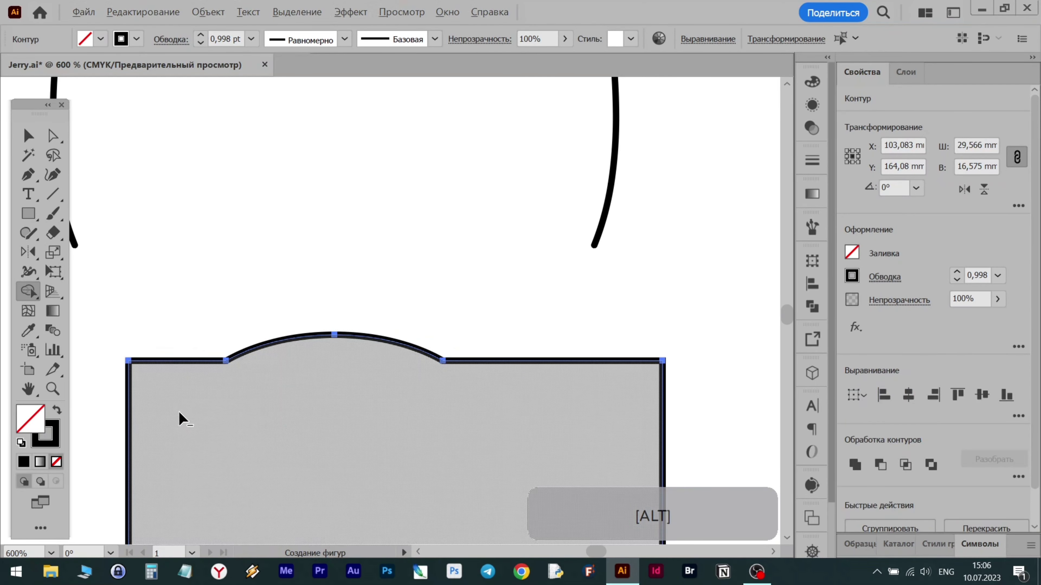
# Delete the four rectangle corner points so that only the about 12 mm wide crotch arc is left
pyautogui.scroll(-2, 177, 333)
pyautogui.press('a')
pyautogui.click(153, 348)
pyautogui.click(154, 347)
pyautogui.keyDown('shift'); pyautogui.click(154, 483); pyautogui.keyUp('shift')
pyautogui.keyDown('shift'); pyautogui.click(421, 483); pyautogui.keyUp('shift')
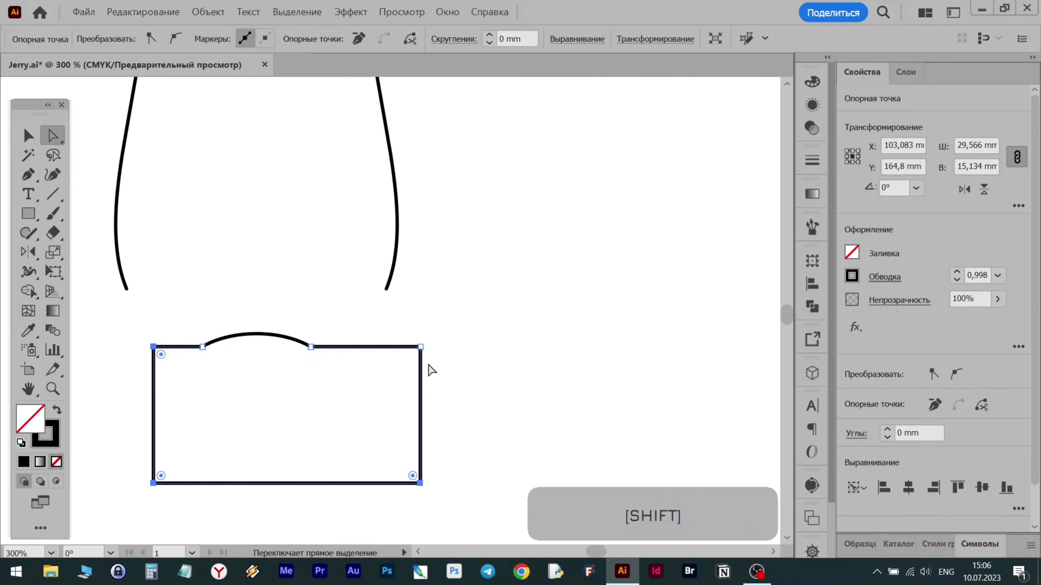
pyautogui.keyDown('shift'); pyautogui.click(421, 348); pyautogui.keyUp('shift')
pyautogui.press('Delete')
pyautogui.scroll(-3, 327, 309)
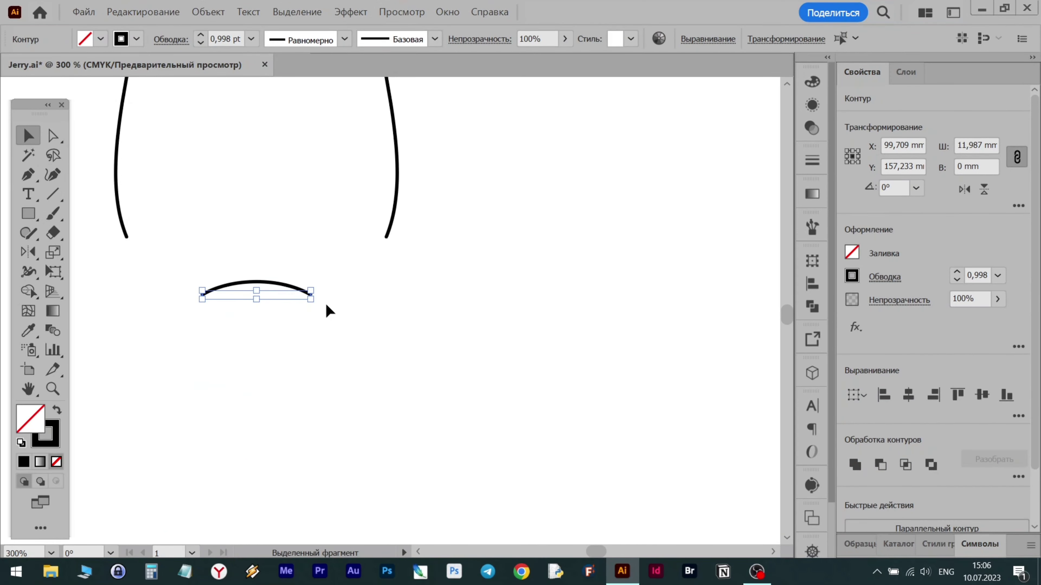
# Scale both body side lines and the crotch arc together to about 34 mm wide and 43 mm high, keeping them centered
pyautogui.press('ctrl')
pyautogui.hscroll(-3, 207, 296)
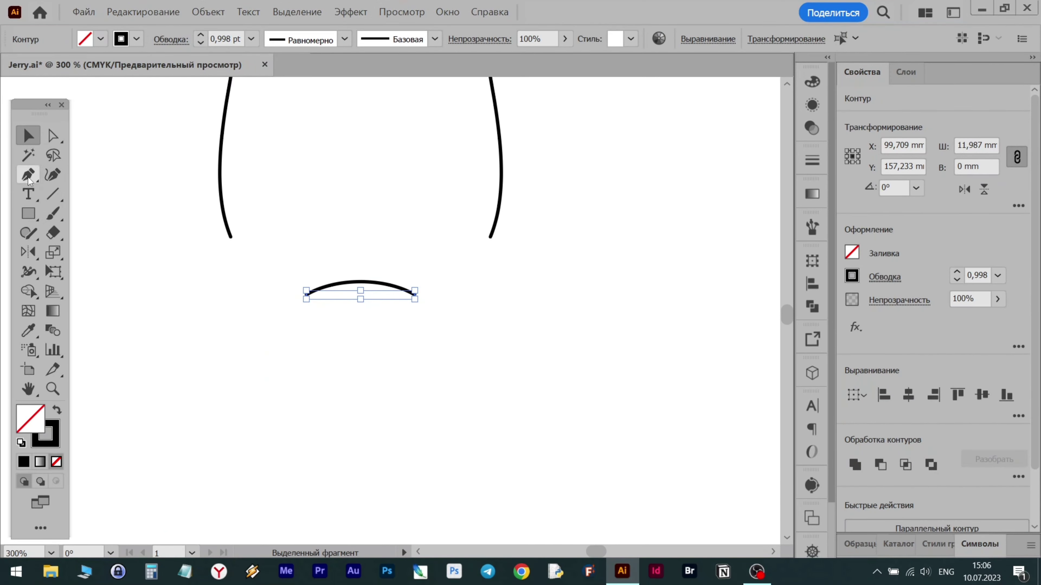
pyautogui.press('alt')
pyautogui.scroll(-3, 264, 326)
pyautogui.scroll(3, 264, 326)
pyautogui.click(241, 318)
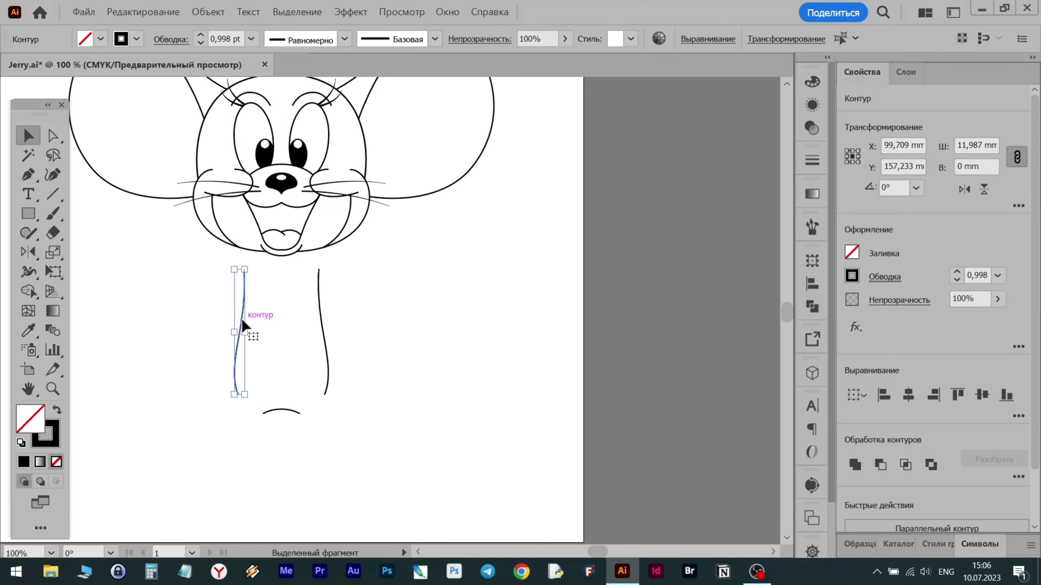
pyautogui.keyDown('shift'); pyautogui.click(323, 335); pyautogui.keyUp('shift')
pyautogui.keyDown('shift'); pyautogui.click(280, 407); pyautogui.keyUp('shift')
pyautogui.moveTo(280, 405); pyautogui.dragTo(282, 401)
pyautogui.hotkey('ctrl', 'z')
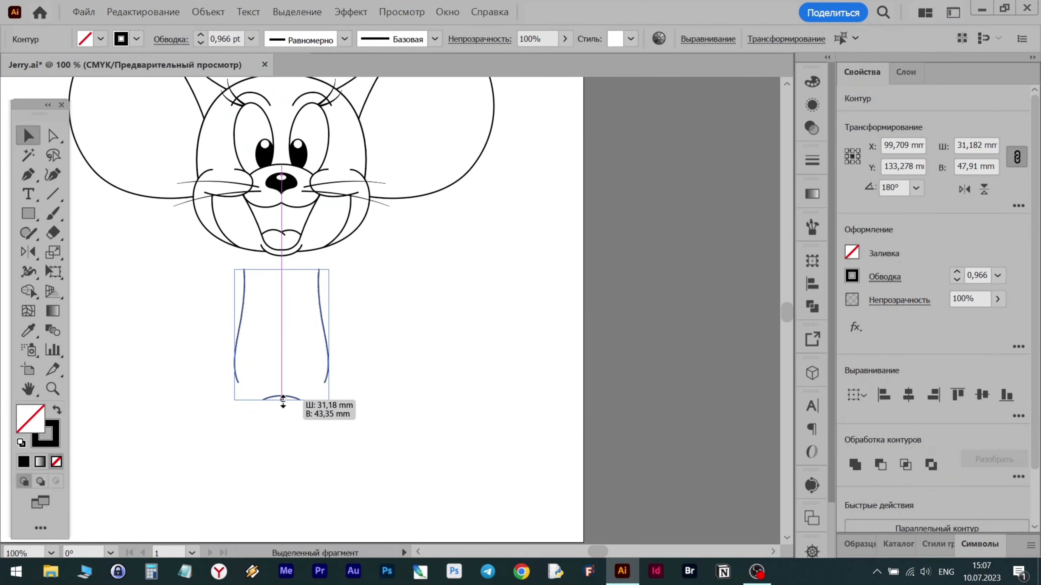
pyautogui.press('alt')
pyautogui.moveTo(328, 333); pyautogui.dragTo(332, 332)
pyautogui.scroll(2, 365, 353)
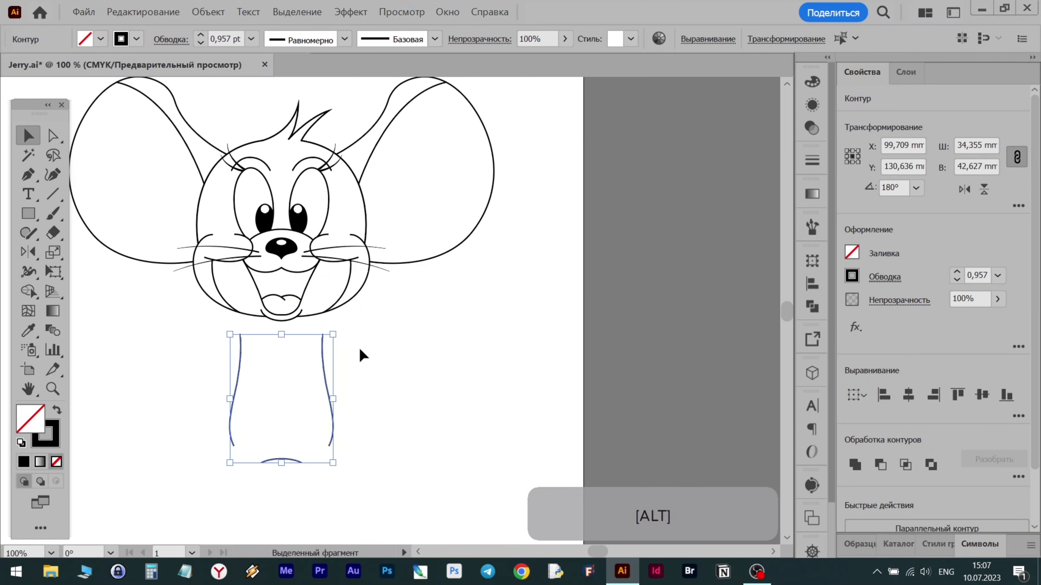
# Draw the left leg's inner line with the Pen tool from the crotch arc down around the heel, about 23 mm tall
pyautogui.click(274, 461)
pyautogui.scroll(3, 274, 461)
pyautogui.press('p')
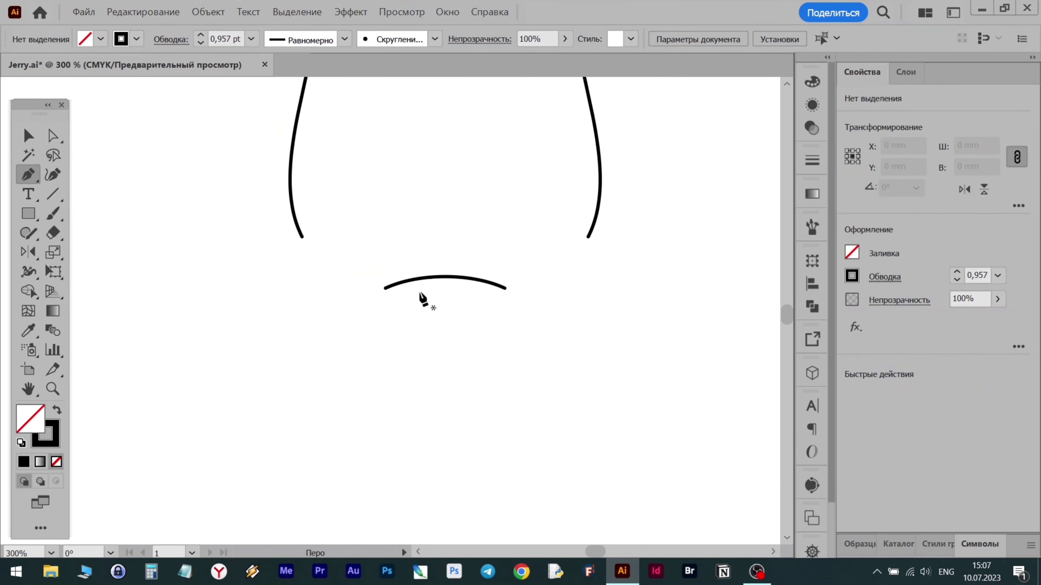
pyautogui.click(421, 280)
pyautogui.moveTo(368, 439); pyautogui.dragTo(376, 469)
pyautogui.scroll(-2, 374, 471)
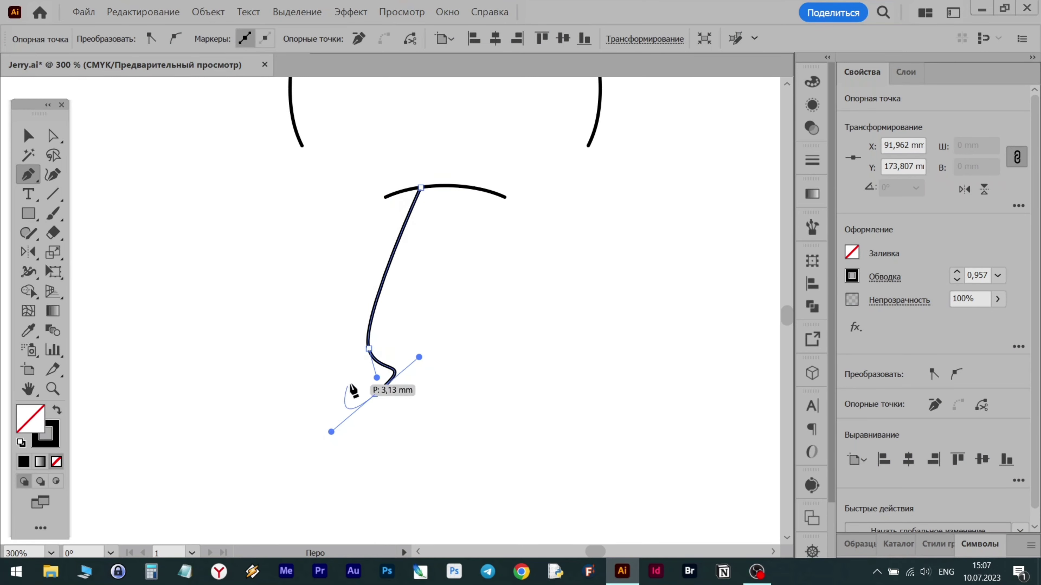
pyautogui.press('alt')
pyautogui.moveTo(352, 392); pyautogui.dragTo(383, 366)
pyautogui.press('ctrl')
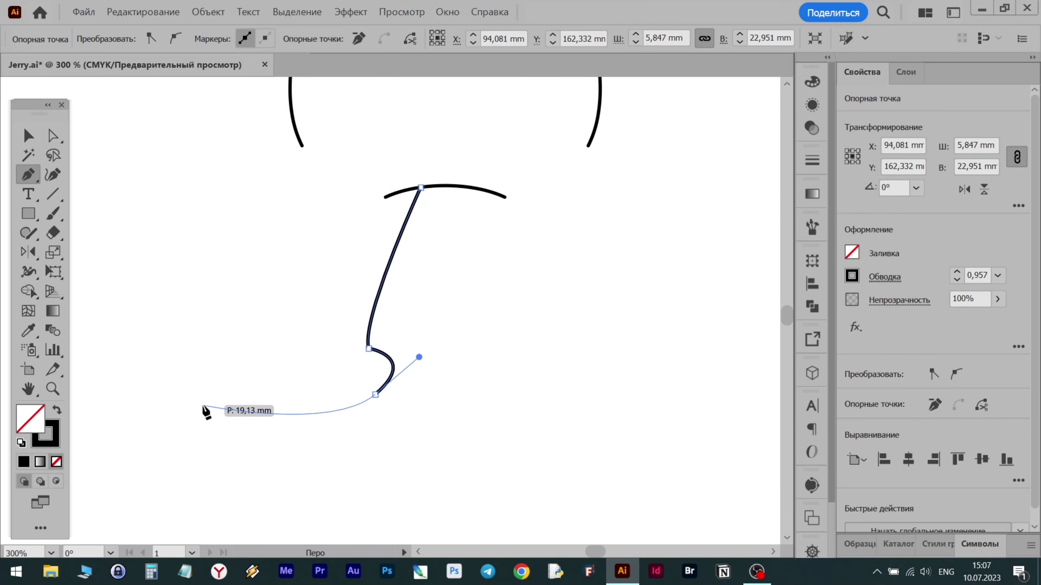
# Continue the leg path along the foot's sole and around the front toe, ending inside the foot
pyautogui.moveTo(202, 405); pyautogui.dragTo(164, 381)
pyautogui.click(237, 360)
pyautogui.press('Escape')
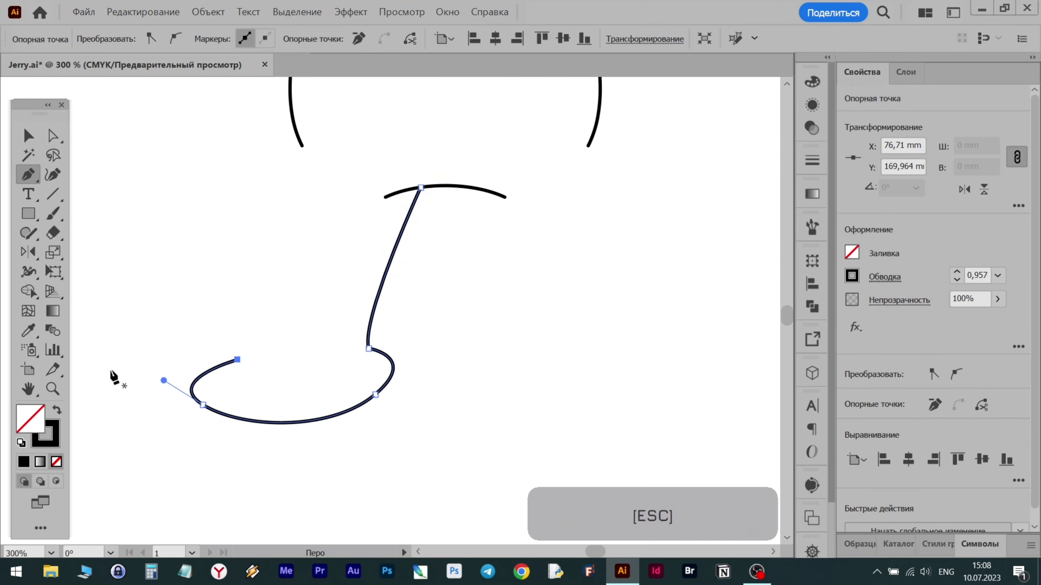
# Draw the outer toe from the foot outline and continue it up as the leg's outer line to the body's left side
pyautogui.moveTo(191, 388); pyautogui.dragTo(175, 354)
pyautogui.moveTo(220, 330); pyautogui.dragTo(242, 321)
pyautogui.keyDown('ctrl'); pyautogui.moveTo(170, 372); pyautogui.dragTo(158, 358); pyautogui.keyUp('ctrl')
pyautogui.moveTo(219, 330)
pyautogui.keyDown('ctrl'); pyautogui.mouseDown()
pyautogui.moveTo(230, 315)
pyautogui.moveTo(256, 311)
pyautogui.moveTo(232, 315)
pyautogui.moveTo(233, 333)
pyautogui.mouseUp(); pyautogui.keyUp('ctrl')
pyautogui.keyDown('ctrl'); pyautogui.click(255, 314); pyautogui.keyUp('ctrl')
pyautogui.click(230, 315)
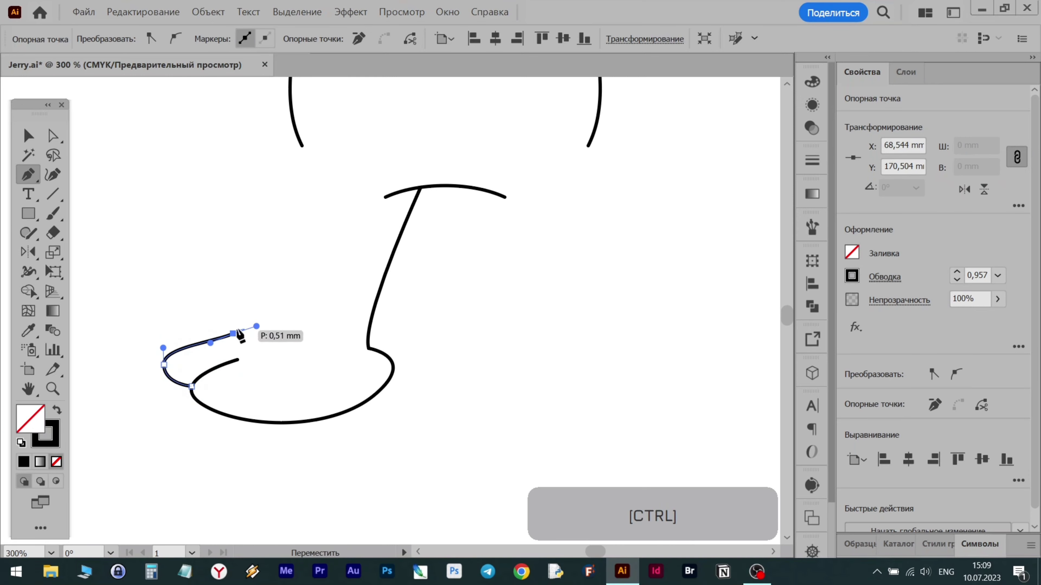
pyautogui.moveTo(288, 101); pyautogui.dragTo(243, 342)
# Adjust the curve handles of the outer toe and flatten the curve of the foot's sole
pyautogui.keyDown('alt'); pyautogui.click(162, 377); pyautogui.keyUp('alt')
pyautogui.keyDown('ctrl'); pyautogui.click(191, 399); pyautogui.keyUp('ctrl')
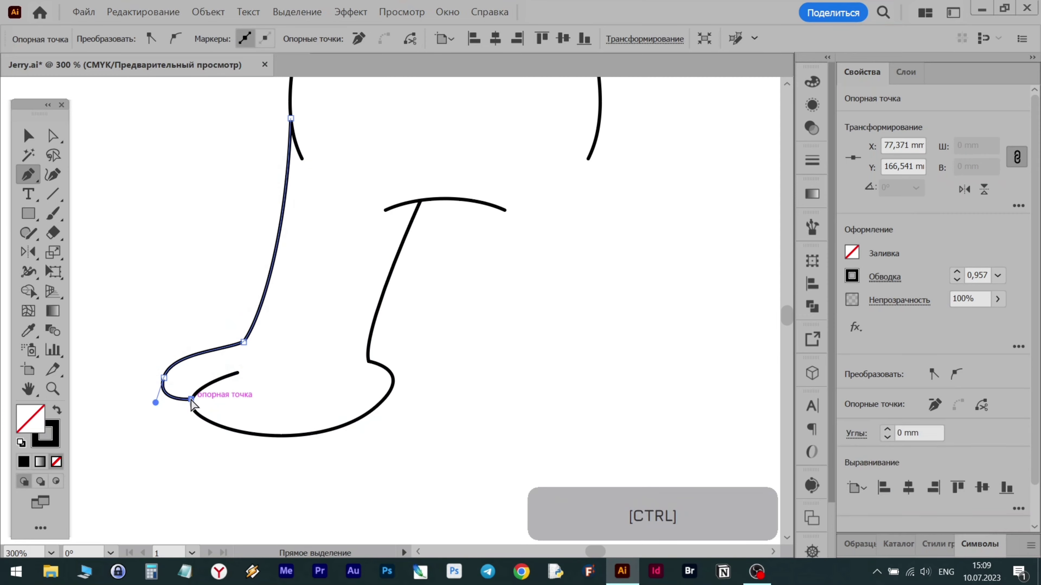
pyautogui.keyDown('ctrl'); pyautogui.click(237, 373); pyautogui.keyUp('ctrl')
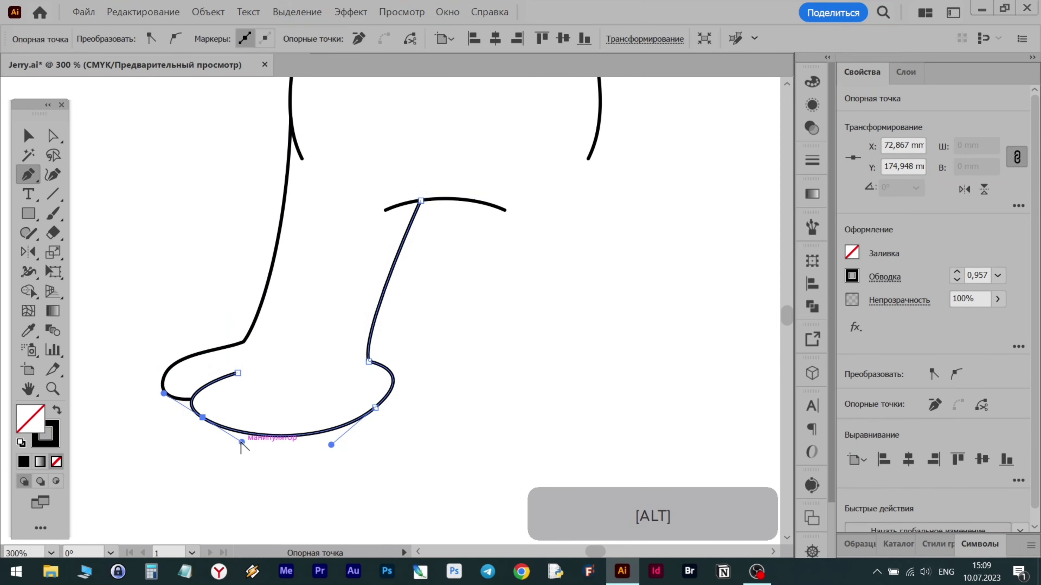
pyautogui.moveTo(241, 442); pyautogui.dragTo(242, 435)
pyautogui.moveTo(331, 444); pyautogui.dragTo(325, 433)
# Move the inner leg line's top end outward along the crotch arc and reshape the ankle and outer leg line
pyautogui.scroll(-4, 367, 346)
pyautogui.scroll(2, 363, 340)
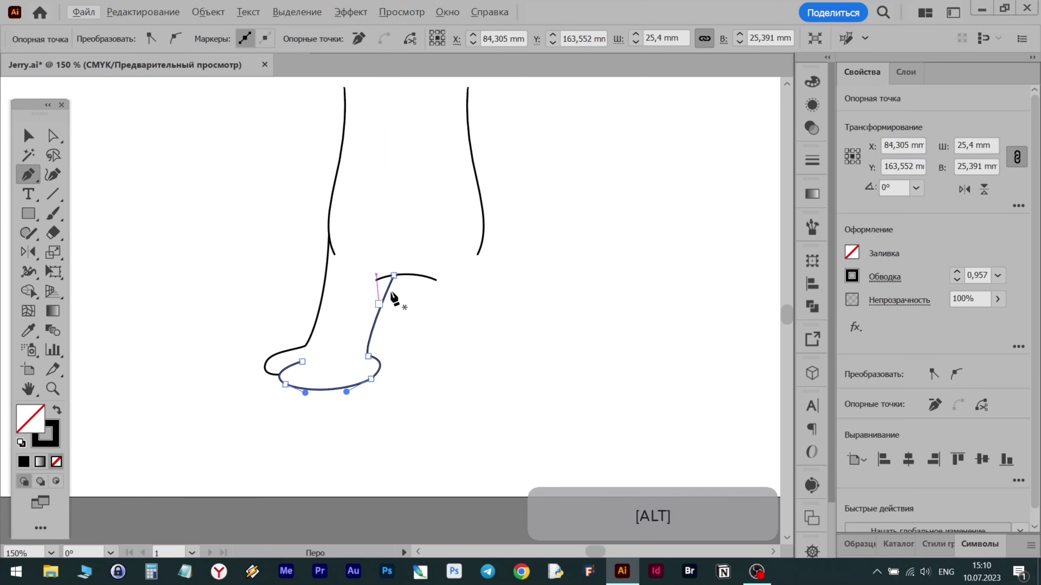
pyautogui.moveTo(393, 276); pyautogui.dragTo(384, 277)
pyautogui.moveTo(368, 356); pyautogui.dragTo(312, 346)
pyautogui.moveTo(330, 290); pyautogui.dragTo(336, 326)
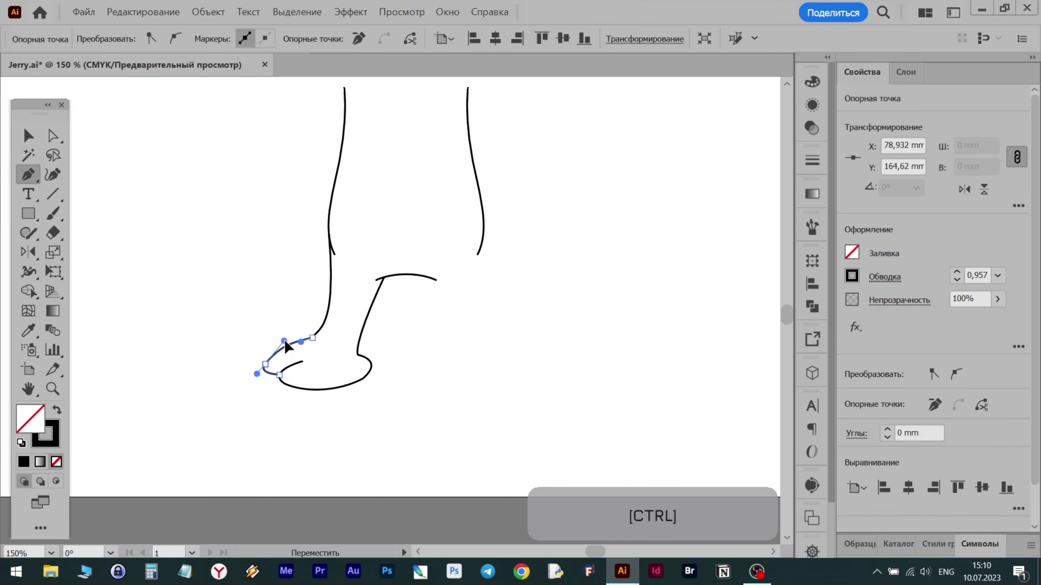
# Refine the outer toe's curve and place its end point exactly on the front toe's outline
pyautogui.keyDown('ctrl'); pyautogui.click(279, 375); pyautogui.keyUp('ctrl')
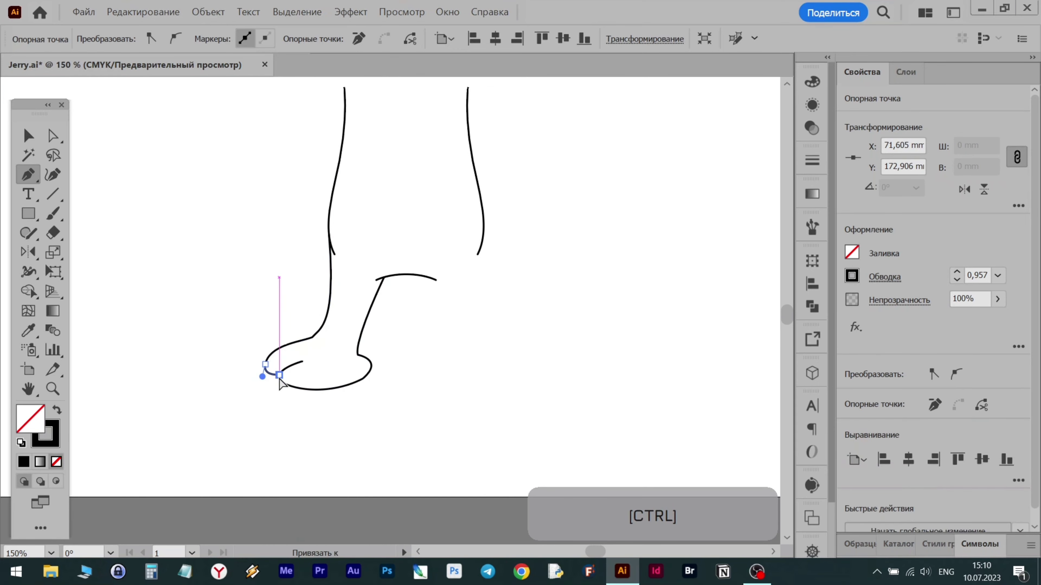
pyautogui.moveTo(283, 369); pyautogui.dragTo(310, 389)
pyautogui.keyDown('ctrl'); pyautogui.click(291, 366); pyautogui.keyUp('ctrl')
pyautogui.keyDown('ctrl'); pyautogui.click(286, 390); pyautogui.keyUp('ctrl')
pyautogui.scroll(6, 284, 388)
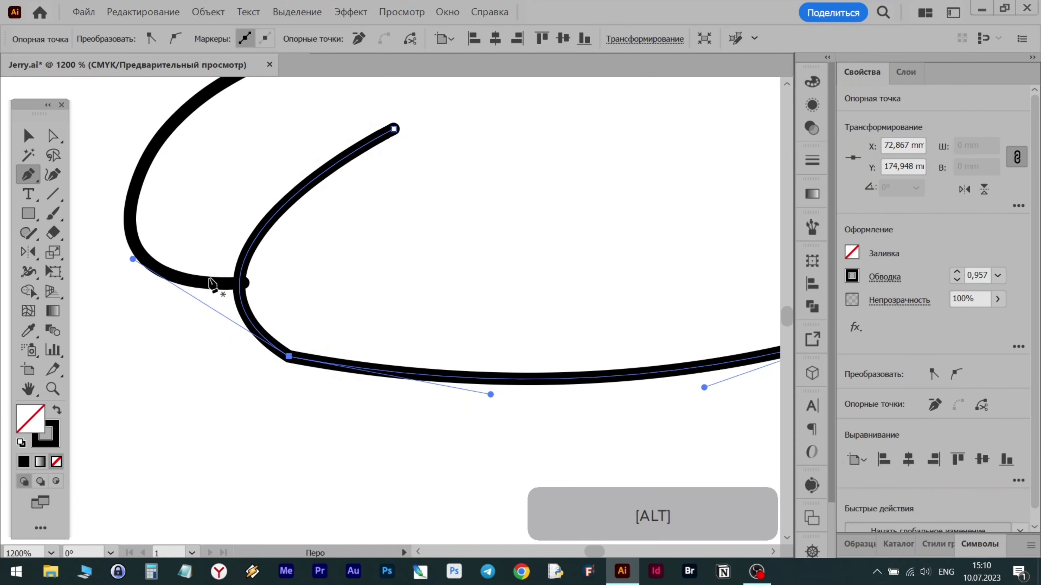
pyautogui.keyDown('ctrl'); pyautogui.click(213, 283); pyautogui.keyUp('ctrl')
pyautogui.moveTo(244, 283); pyautogui.dragTo(239, 281)
pyautogui.keyDown('ctrl'); pyautogui.click(289, 356); pyautogui.keyUp('ctrl')
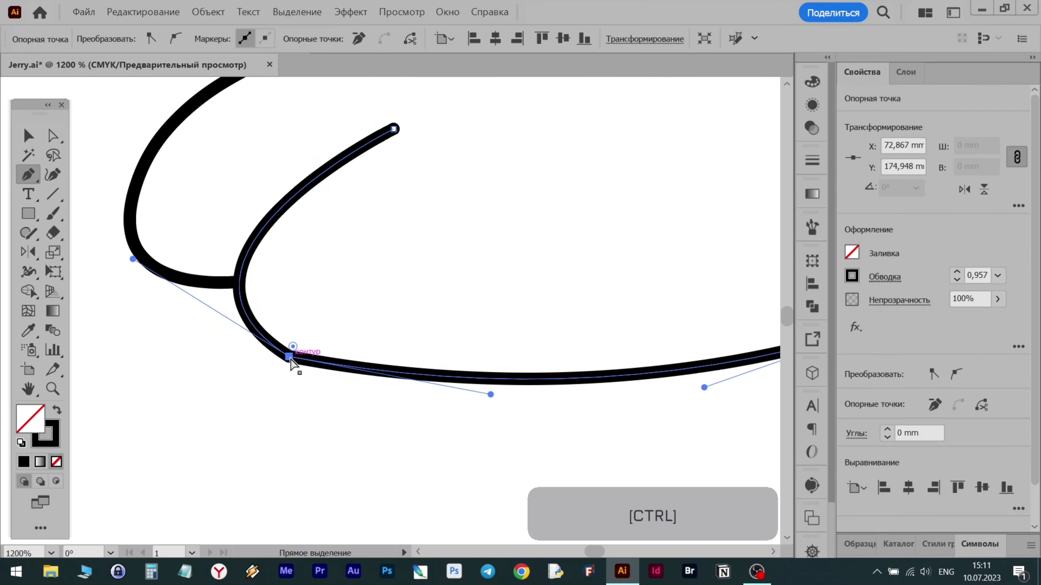
# Reshape the front toe, sole and outer toe with their anchor points and handles into smooth rounded curves
pyautogui.scroll(-3, 290, 360)
pyautogui.moveTo(289, 357); pyautogui.dragTo(250, 339)
pyautogui.moveTo(321, 280); pyautogui.dragTo(322, 289)
pyautogui.moveTo(321, 289); pyautogui.dragTo(357, 303)
pyautogui.moveTo(323, 289)
pyautogui.mouseDown()
pyautogui.moveTo(339, 282)
pyautogui.moveTo(324, 293)
pyautogui.mouseUp()
pyautogui.moveTo(400, 299); pyautogui.dragTo(295, 293)
pyautogui.moveTo(287, 356); pyautogui.dragTo(284, 349)
pyautogui.moveTo(494, 342); pyautogui.dragTo(498, 341)
pyautogui.keyDown('ctrl'); pyautogui.click(249, 269); pyautogui.keyUp('ctrl')
pyautogui.moveTo(235, 292); pyautogui.dragTo(228, 296)
pyautogui.moveTo(240, 244); pyautogui.dragTo(242, 244)
pyautogui.press('v')
pyautogui.click(457, 450)
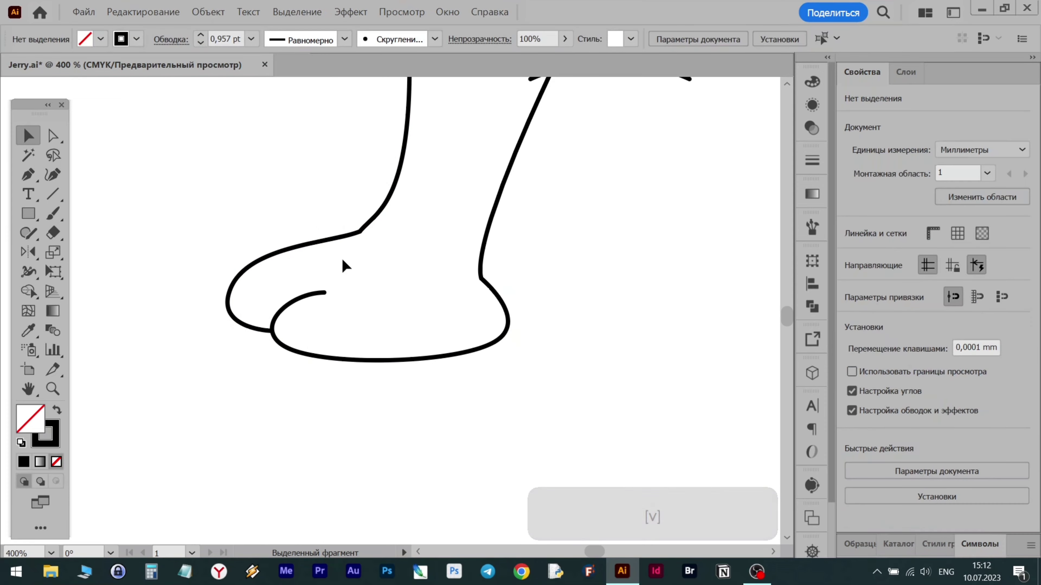
# Move the corner points where the leg's outer line meets the foot and the inner line meets the heel
pyautogui.click(357, 234)
pyautogui.press('a')
pyautogui.moveTo(360, 231); pyautogui.dragTo(369, 237)
pyautogui.moveTo(478, 279); pyautogui.dragTo(474, 277)
pyautogui.click(586, 279)
# Pull the rear curve of the left foot's heel slightly inward to make the heel shorter
pyautogui.scroll(-4, 586, 279)
pyautogui.moveTo(586, 283); pyautogui.dragTo(442, 348)
pyautogui.moveTo(456, 323); pyautogui.dragTo(334, 359)
pyautogui.press('v')
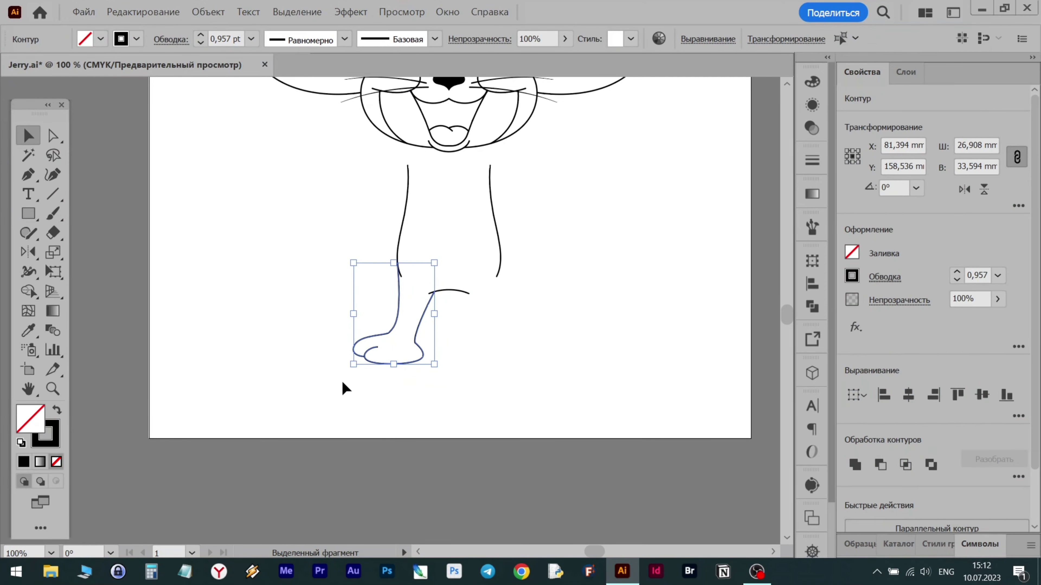
pyautogui.click(341, 380)
pyautogui.click(421, 358)
pyautogui.scroll(3, 421, 363)
pyautogui.press('a')
pyautogui.moveTo(418, 354); pyautogui.dragTo(402, 351)
pyautogui.click(467, 437)
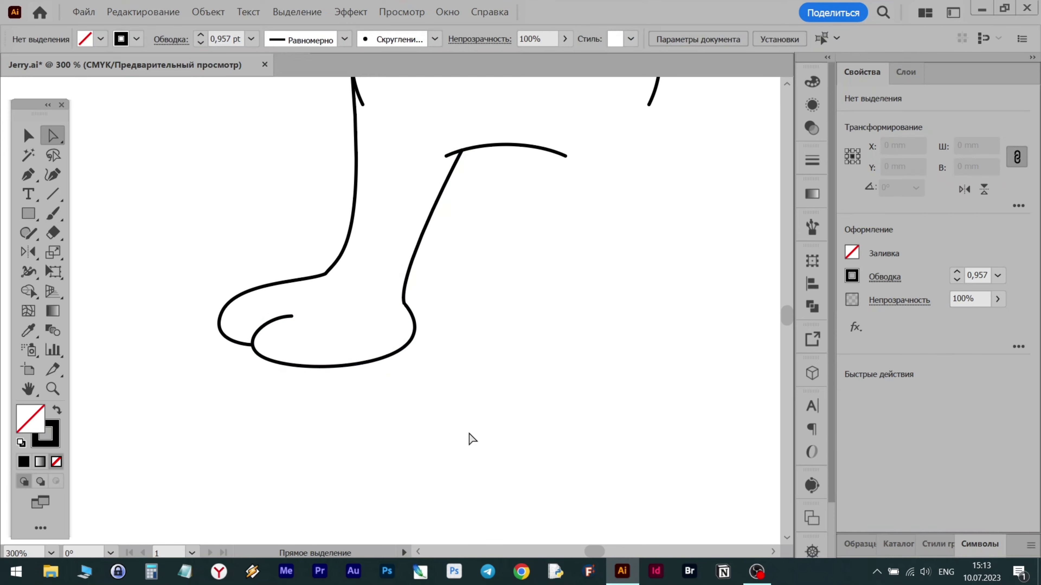
# Reflect a copy of the left leg and foot across the vertical axis through the nose to form the right leg
pyautogui.scroll(-3, 481, 395)
pyautogui.click(443, 379)
pyautogui.press('v')
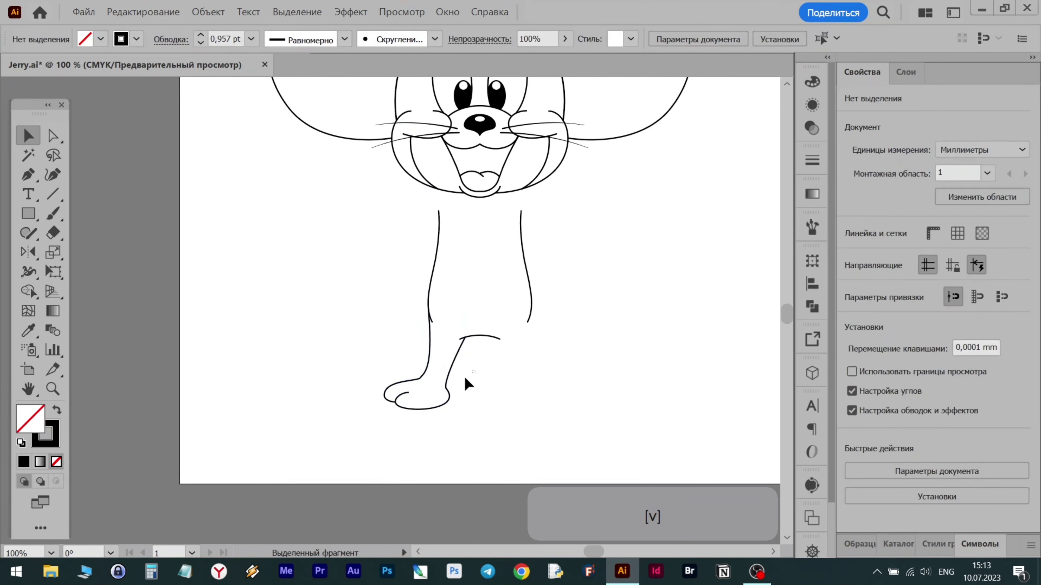
pyautogui.press('o')
pyautogui.keyDown('alt'); pyautogui.click(480, 136); pyautogui.keyUp('alt')
pyautogui.click(738, 429)
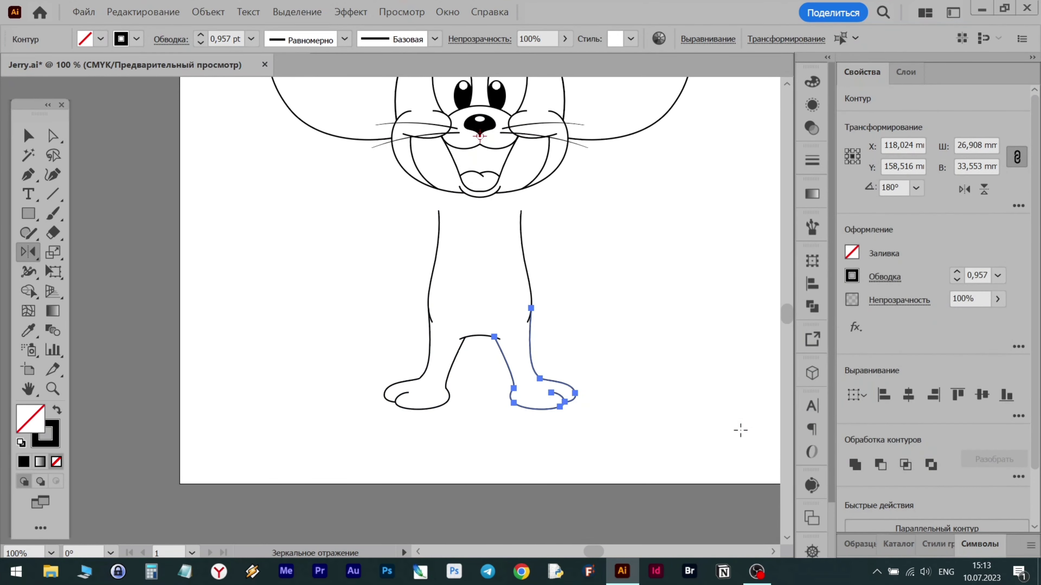
# Draw the left arm's lower line with the Pen tool from the body's side to the wrist and around the hand's lower edge and first finger
pyautogui.scroll(4, 641, 309)
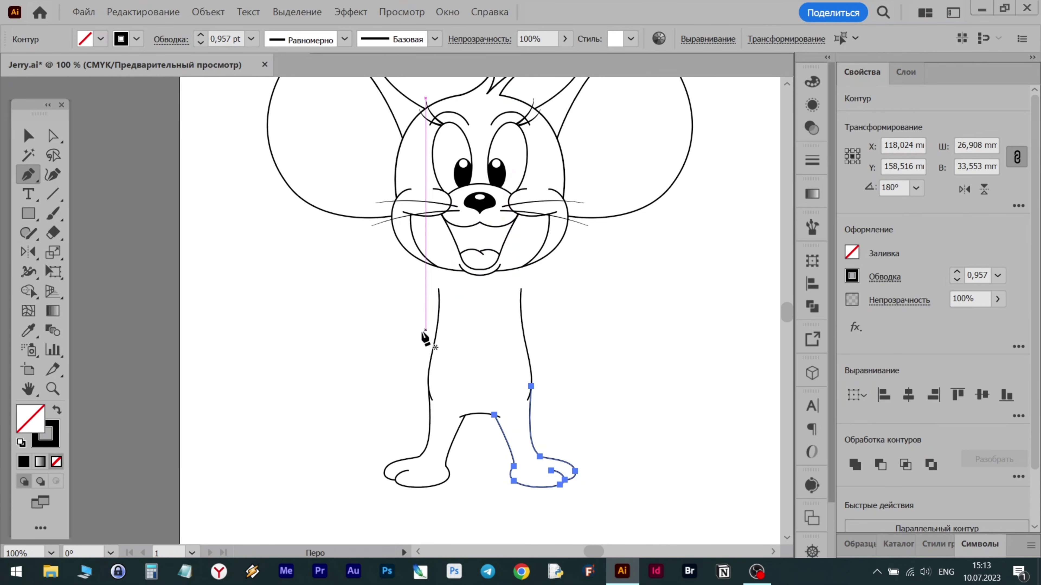
pyautogui.click(438, 319)
pyautogui.moveTo(391, 350); pyautogui.dragTo(397, 371)
pyautogui.scroll(3, 396, 371)
pyautogui.click(389, 383)
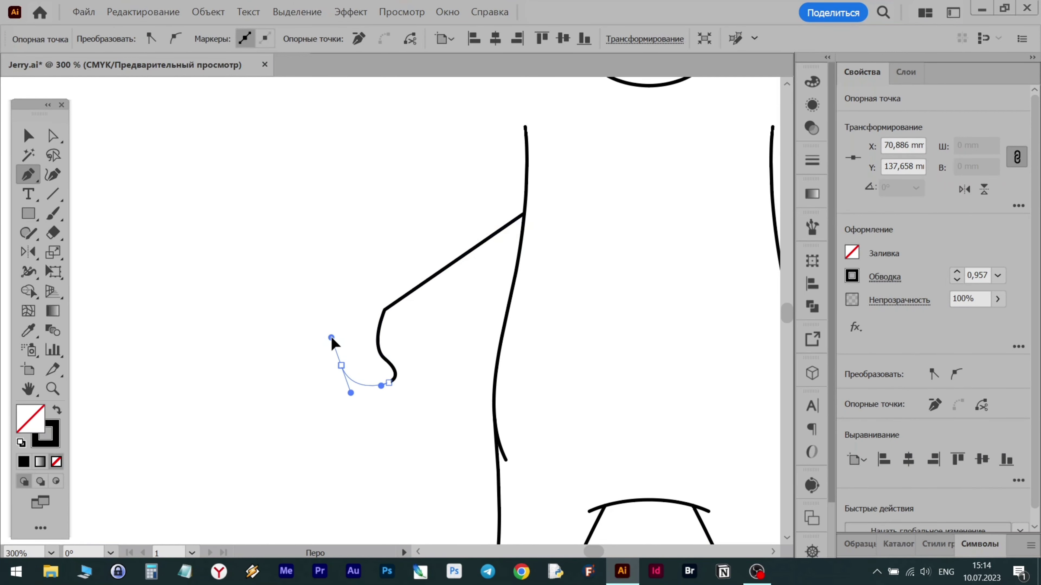
pyautogui.keyDown('alt'); pyautogui.click(340, 364); pyautogui.keyUp('alt')
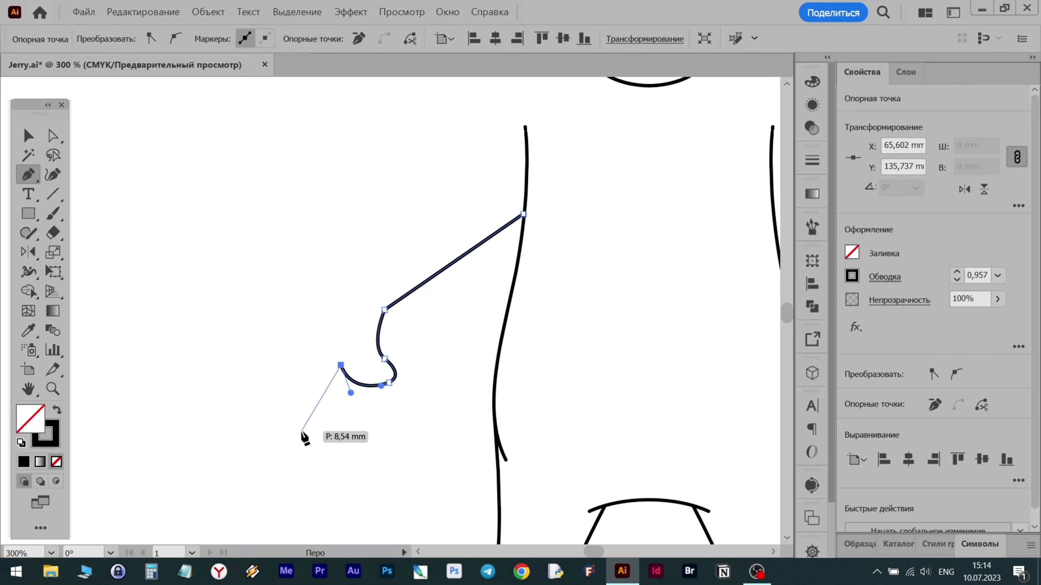
pyautogui.moveTo(311, 456); pyautogui.dragTo(266, 379)
pyautogui.moveTo(298, 345)
pyautogui.mouseDown()
pyautogui.moveTo(291, 358)
pyautogui.moveTo(296, 346)
pyautogui.mouseUp()
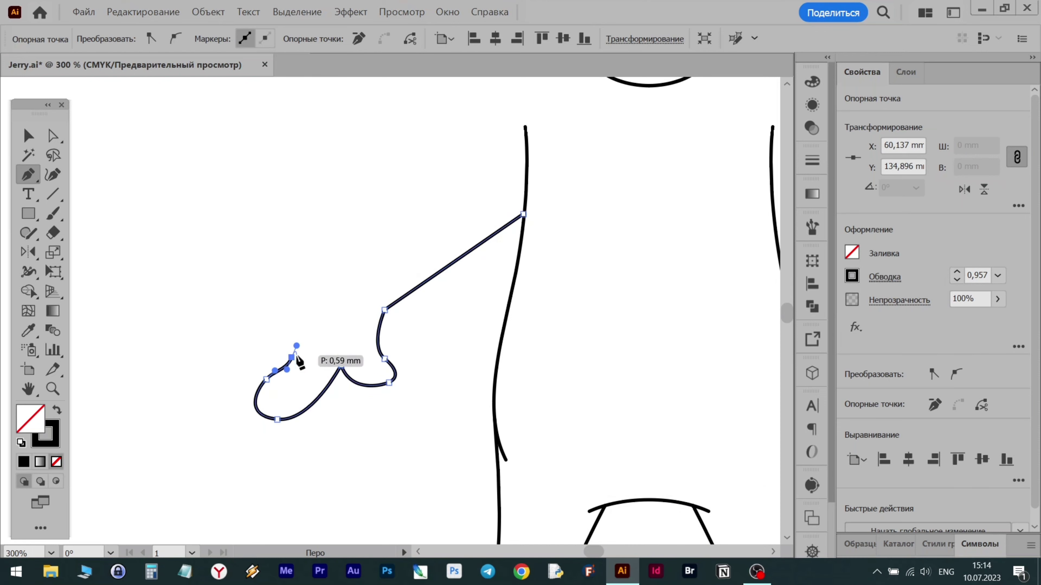
pyautogui.press('Escape')
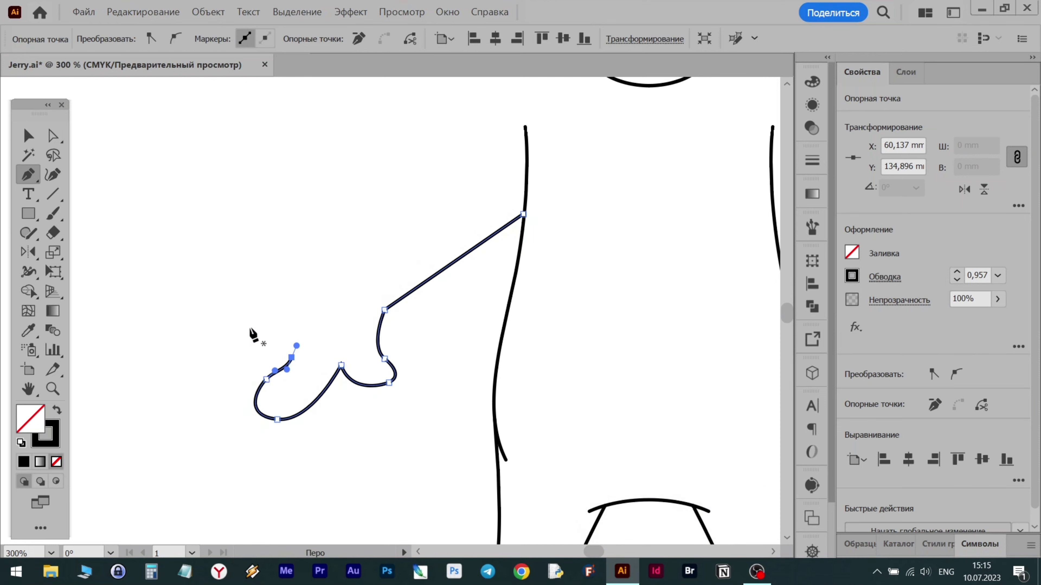
# Draw a short curved line from the middle finger's outer edge up into the hand to separate the fingers
pyautogui.press('ctrl')
pyautogui.moveTo(258, 391); pyautogui.dragTo(281, 347)
pyautogui.press('ctrl')
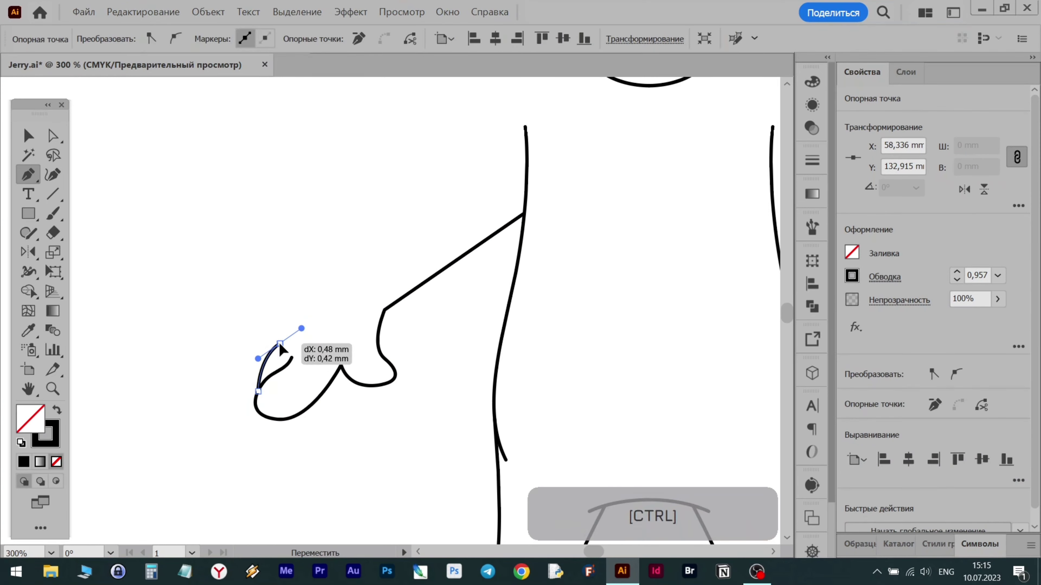
# Draw the outer finger and the left arm's upper line with the Pen tool, curving over the shoulder to the head's lower edge
pyautogui.keyDown('shift'); pyautogui.click(257, 378); pyautogui.keyUp('shift')
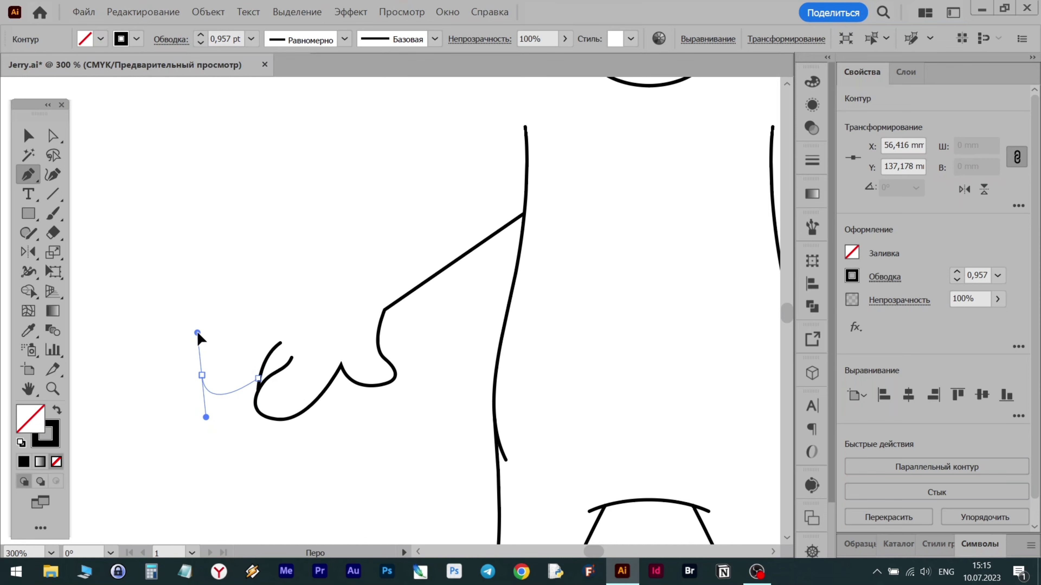
pyautogui.press('ctrl')
pyautogui.moveTo(202, 375); pyautogui.dragTo(211, 362)
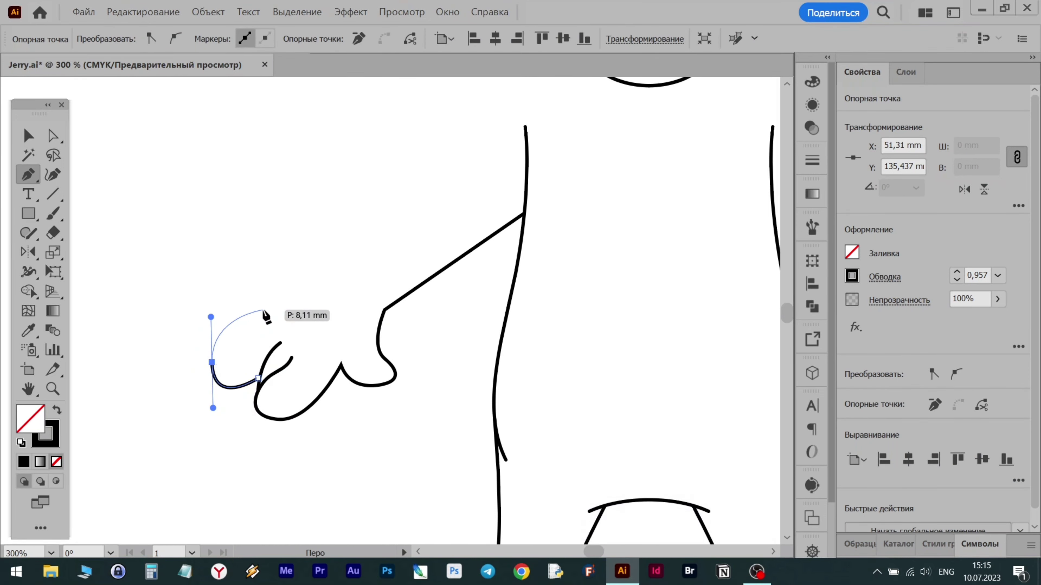
pyautogui.click(275, 306)
pyautogui.scroll(3, 337, 272)
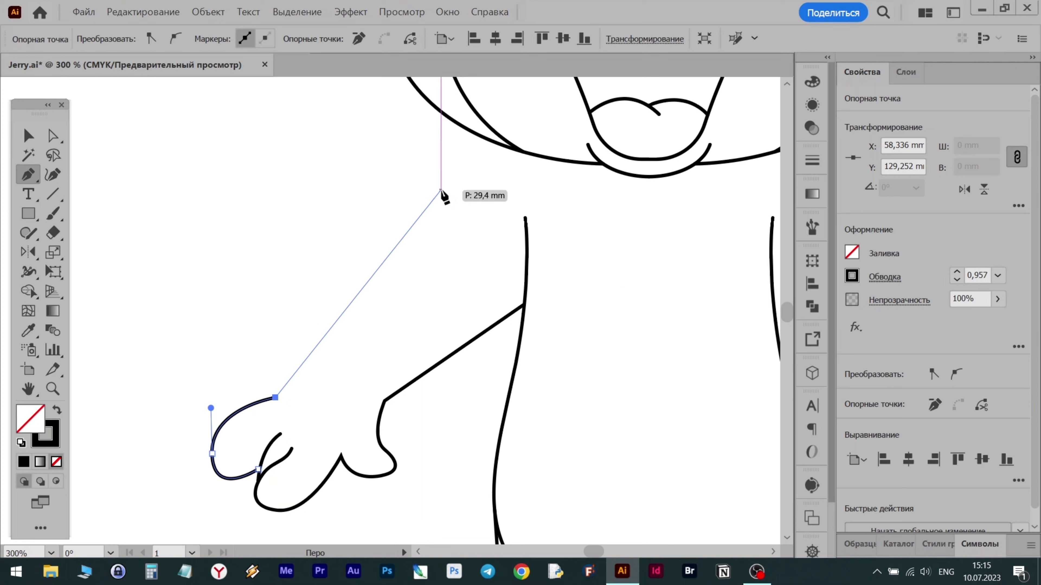
pyautogui.click(449, 191)
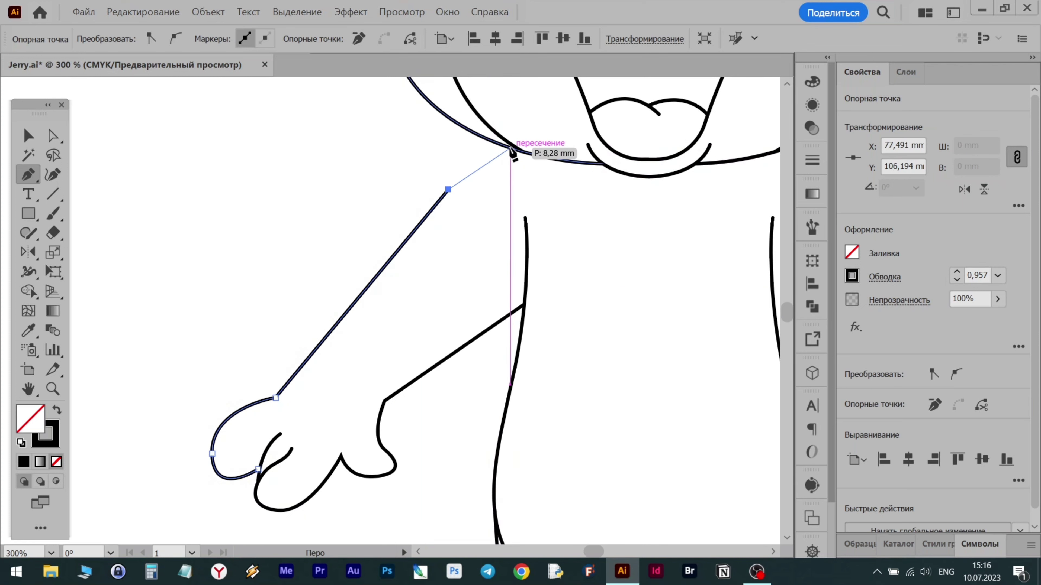
pyautogui.moveTo(509, 148); pyautogui.dragTo(566, 155)
pyautogui.press('Escape')
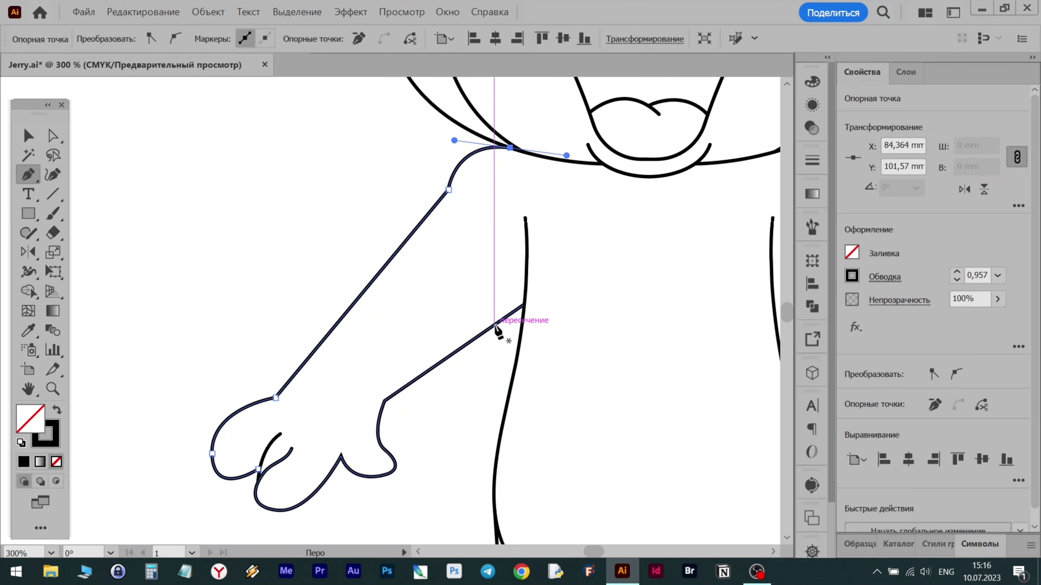
# Raise the armpit end of the arm's lower line along the body's side and shift the outer finger and outer wrist corner inward
pyautogui.press('a')
pyautogui.moveTo(524, 304); pyautogui.dragTo(527, 258)
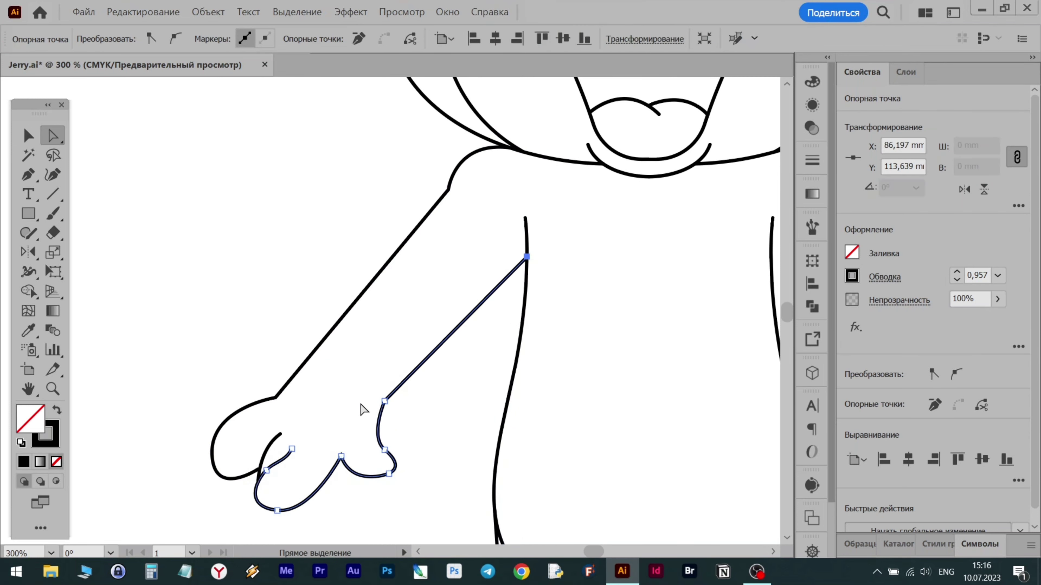
pyautogui.scroll(-2, 361, 407)
pyautogui.click(359, 404)
pyautogui.click(212, 401)
pyautogui.moveTo(212, 356)
pyautogui.mouseDown()
pyautogui.moveTo(224, 364)
pyautogui.moveTo(216, 370)
pyautogui.mouseUp()
pyautogui.moveTo(213, 401)
pyautogui.mouseDown()
pyautogui.moveTo(226, 393)
pyautogui.moveTo(221, 404)
pyautogui.mouseUp()
pyautogui.moveTo(276, 346); pyautogui.dragTo(293, 352)
pyautogui.moveTo(220, 405); pyautogui.dragTo(224, 434)
pyautogui.moveTo(228, 402); pyautogui.dragTo(232, 399)
# Shift the middle finger's lowest point slightly up and outward and enlarge the thumb's rounded tip
pyautogui.click(277, 458)
pyautogui.moveTo(277, 458)
pyautogui.mouseDown()
pyautogui.moveTo(254, 450)
pyautogui.moveTo(269, 451)
pyautogui.mouseUp()
pyautogui.moveTo(341, 405); pyautogui.dragTo(388, 434)
pyautogui.click(412, 410)
# Move the inner wrist corner down toward the thumb and remove the extra anchor point from the thumb's upper curve
pyautogui.moveTo(385, 398); pyautogui.dragTo(372, 376)
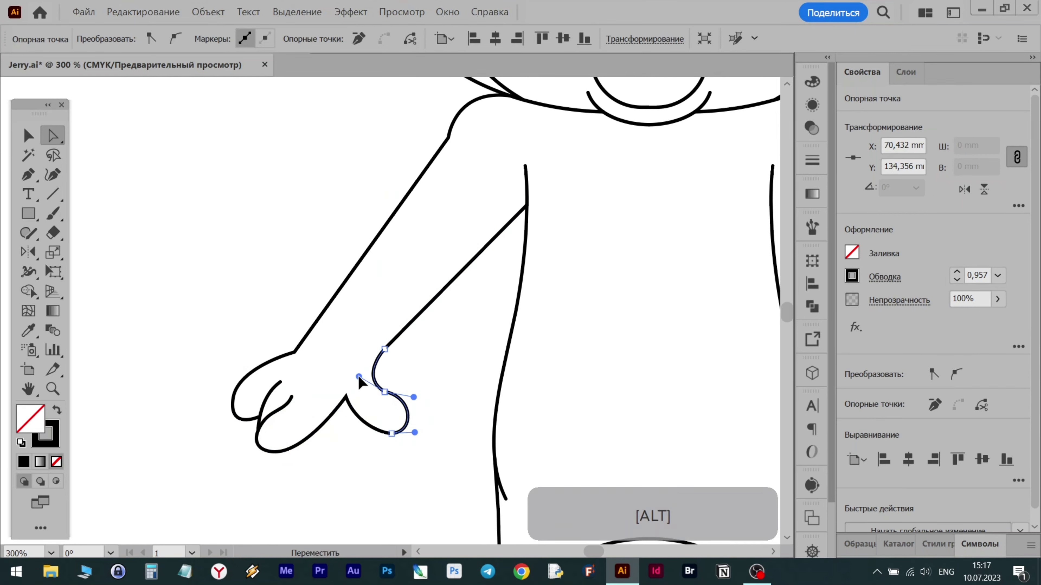
pyautogui.hotkey('ctrl', 'z')
pyautogui.moveTo(384, 349)
pyautogui.mouseDown()
pyautogui.moveTo(367, 354)
pyautogui.moveTo(378, 367)
pyautogui.mouseUp()
pyautogui.moveTo(359, 377); pyautogui.dragTo(381, 388)
pyautogui.press('p')
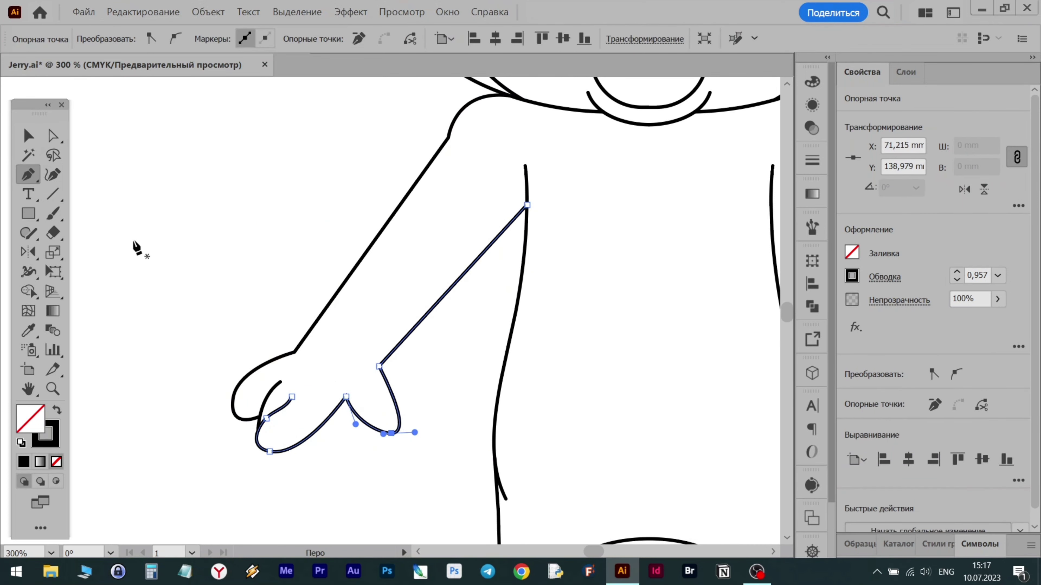
# Rework the thumb's curve with an anchor point on its upper edge so it bends outward from the wrist into a rounded tip
pyautogui.moveTo(433, 393); pyautogui.dragTo(436, 385)
pyautogui.moveTo(392, 434)
pyautogui.mouseDown()
pyautogui.moveTo(402, 422)
pyautogui.moveTo(384, 449)
pyautogui.mouseUp()
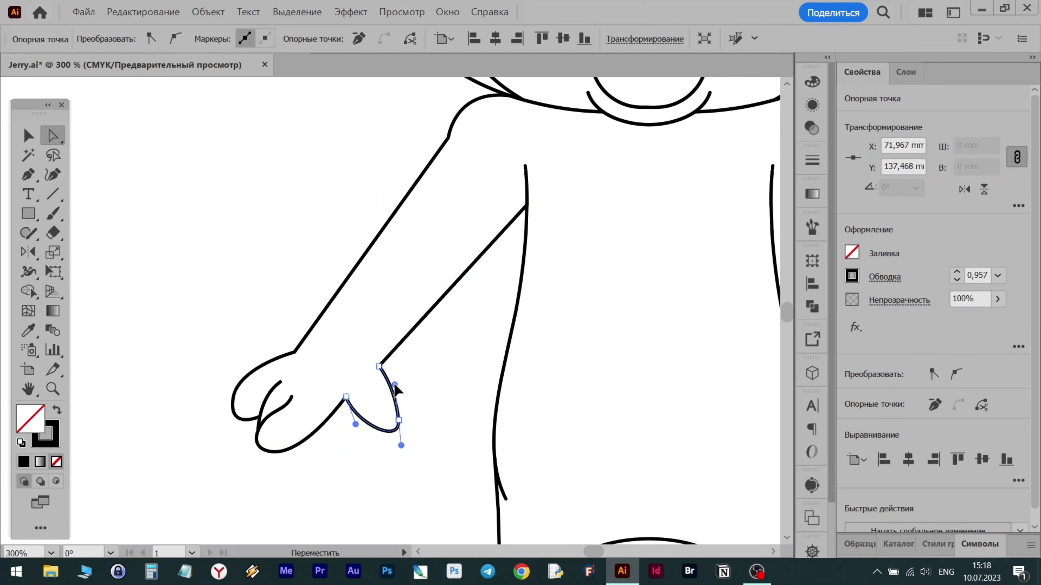
pyautogui.moveTo(395, 384); pyautogui.dragTo(396, 427)
pyautogui.press('p')
pyautogui.moveTo(346, 396); pyautogui.dragTo(345, 406)
pyautogui.moveTo(346, 405); pyautogui.dragTo(371, 366)
pyautogui.moveTo(409, 401); pyautogui.dragTo(408, 396)
pyautogui.moveTo(396, 427); pyautogui.dragTo(382, 435)
pyautogui.moveTo(399, 433); pyautogui.dragTo(420, 449)
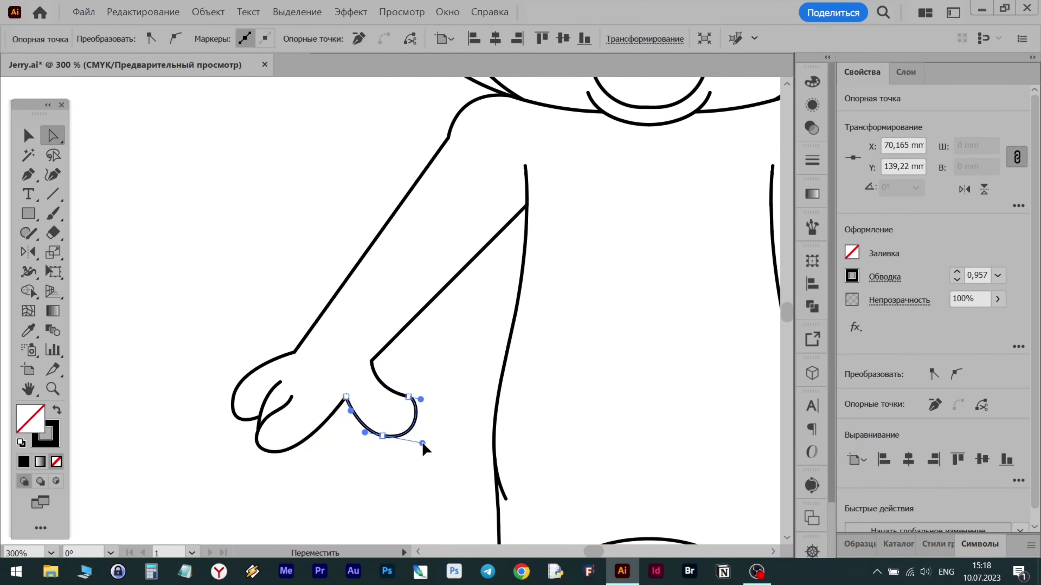
# Lower the shoulder corner along the arm's upper line and round the outer wrist corner to a radius of about 6 mm
pyautogui.scroll(-3, 422, 443)
pyautogui.moveTo(431, 342)
pyautogui.mouseDown()
pyautogui.moveTo(418, 358)
pyautogui.moveTo(427, 332)
pyautogui.mouseUp()
pyautogui.scroll(3, 381, 415)
pyautogui.click(413, 380)
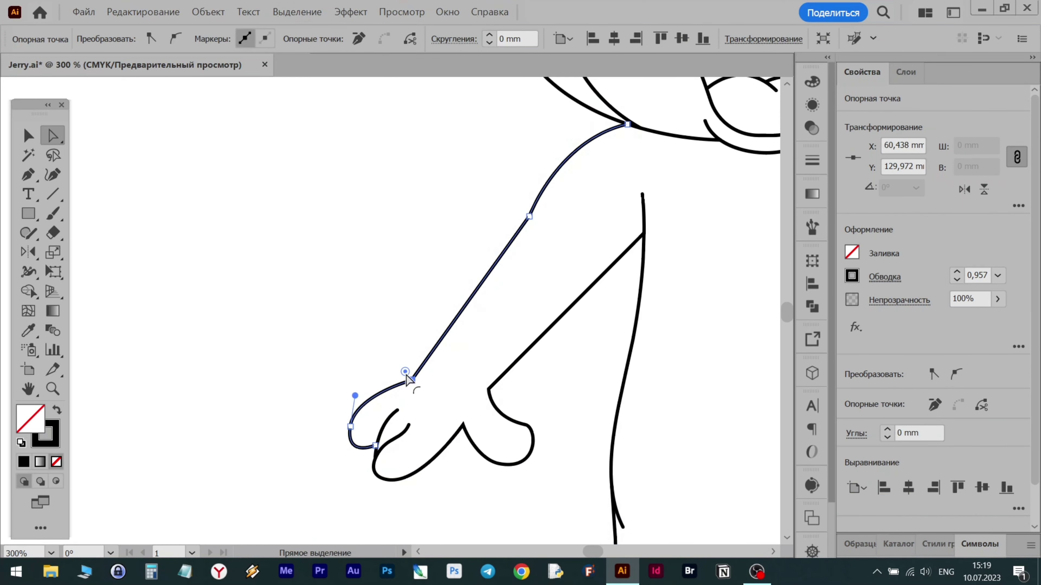
pyautogui.moveTo(405, 372); pyautogui.dragTo(376, 335)
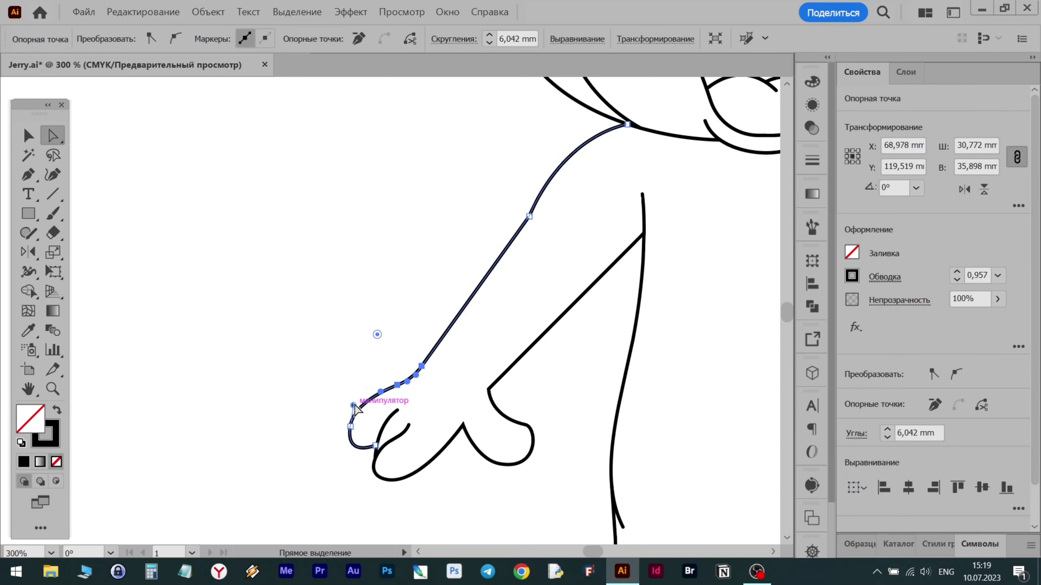
# Reshape the outer finger by shortening its upper curve handle, moving its tip outward and nudging the knuckle point
pyautogui.moveTo(353, 405); pyautogui.dragTo(369, 419)
pyautogui.moveTo(350, 426); pyautogui.dragTo(346, 421)
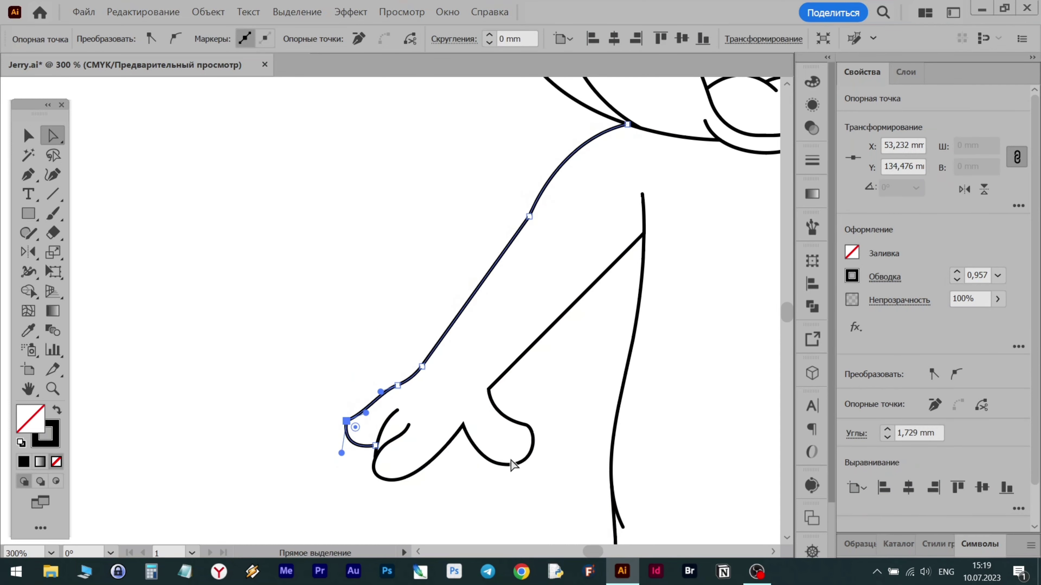
pyautogui.click(397, 385)
pyautogui.moveTo(397, 384); pyautogui.dragTo(401, 383)
pyautogui.click(343, 459)
pyautogui.keyDown('alt'); pyautogui.scroll(-2, 376, 469); pyautogui.keyUp('alt')
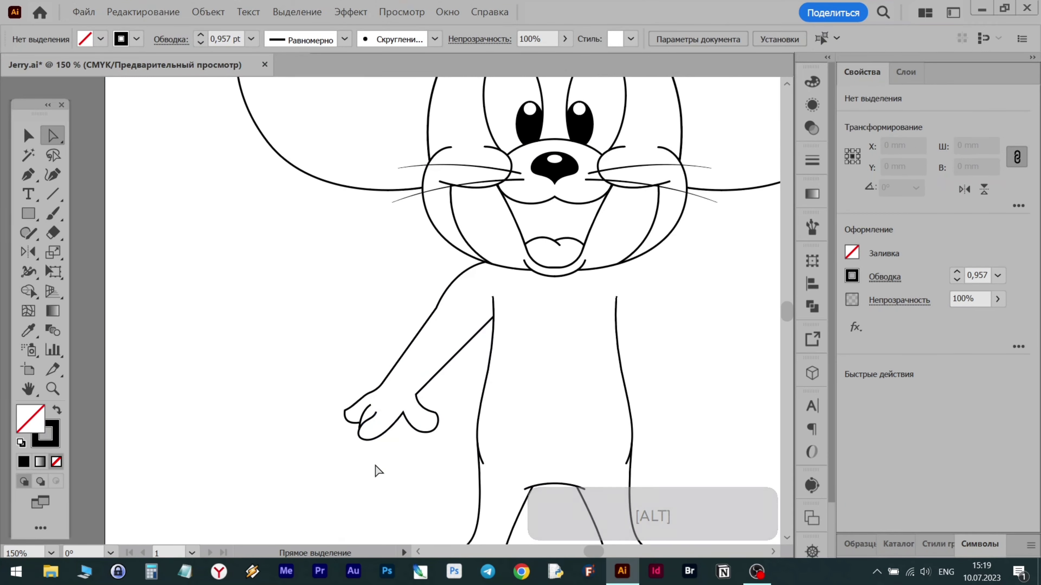
pyautogui.click(344, 414)
pyautogui.click(413, 497)
pyautogui.scroll(1, 416, 499)
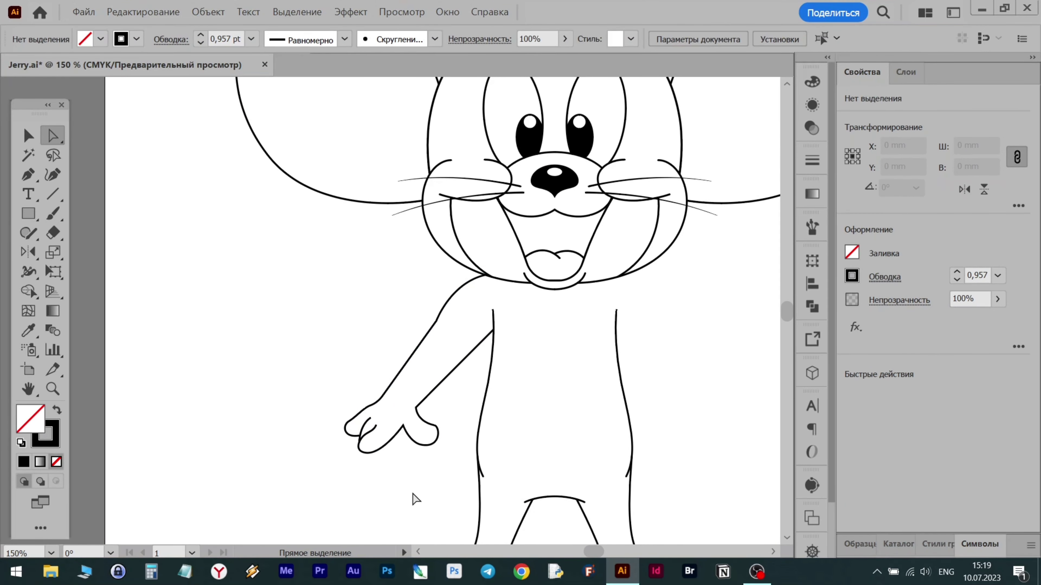
# Refine the left hand's curves by slimming the thumb and softening the inner wrist corner
pyautogui.keyDown('alt'); pyautogui.scroll(2, 414, 471); pyautogui.keyUp('alt')
pyautogui.moveTo(410, 459); pyautogui.dragTo(402, 460)
pyautogui.moveTo(378, 419); pyautogui.dragTo(365, 441)
pyautogui.moveTo(404, 383); pyautogui.dragTo(397, 399)
pyautogui.moveTo(441, 419)
pyautogui.mouseDown()
pyautogui.moveTo(432, 428)
pyautogui.moveTo(446, 438)
pyautogui.moveTo(452, 426)
pyautogui.moveTo(401, 422)
pyautogui.moveTo(424, 428)
pyautogui.moveTo(436, 410)
pyautogui.mouseUp()
pyautogui.click(420, 459)
pyautogui.click(475, 460)
pyautogui.click(396, 398)
pyautogui.click(472, 457)
pyautogui.scroll(-4, 472, 458)
pyautogui.moveTo(472, 457); pyautogui.dragTo(356, 419)
pyautogui.scroll(2, 344, 440)
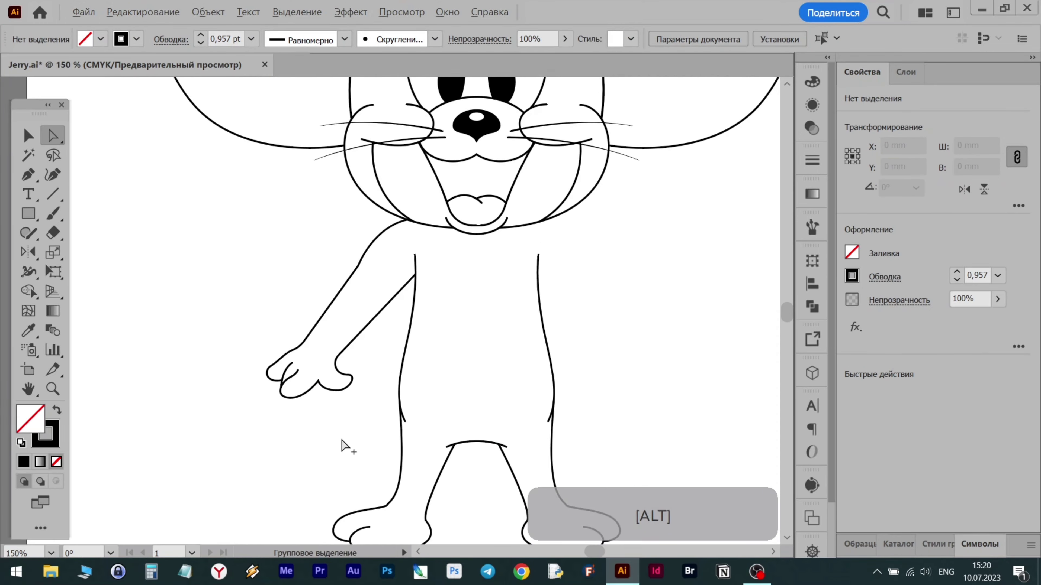
# Reflect a copy of the left arm and hand across the vertical axis through the nose and save the document
pyautogui.press('v')
pyautogui.moveTo(258, 308); pyautogui.dragTo(348, 393)
pyautogui.press('o')
pyautogui.keyDown('alt'); pyautogui.click(476, 142); pyautogui.keyUp('alt')
pyautogui.click(729, 428)
pyautogui.click(33, 141)
pyautogui.click(694, 323)
pyautogui.scroll(-3, 694, 324)
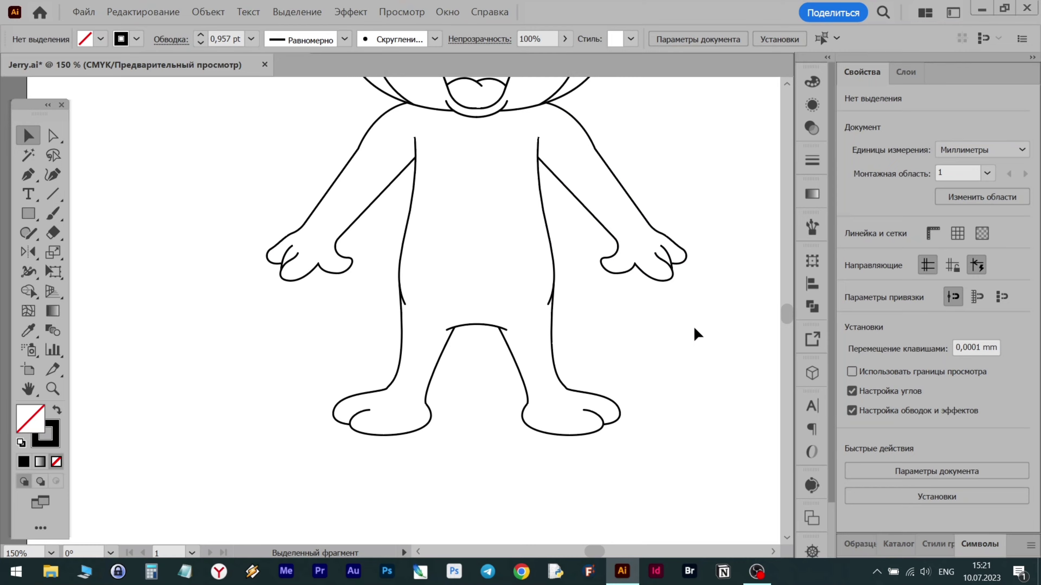
pyautogui.scroll(3, 694, 326)
pyautogui.hotkey('ctrl', 's')
pyautogui.scroll(-1, 534, 337)
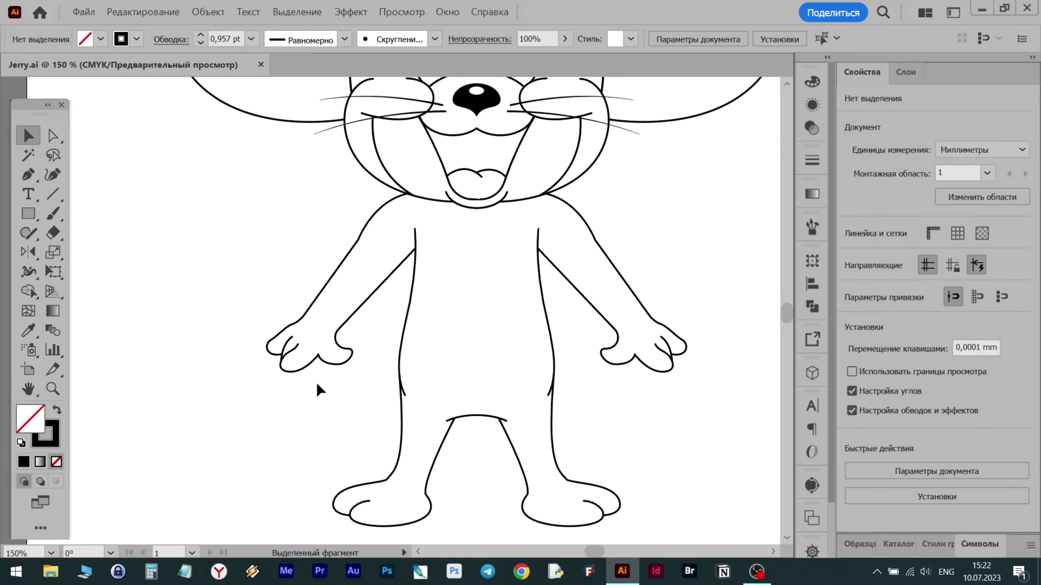
# Draw a curved tail with the Pen tool from the body's left side to a pointed tip below the left hand and back
pyautogui.click(400, 355)
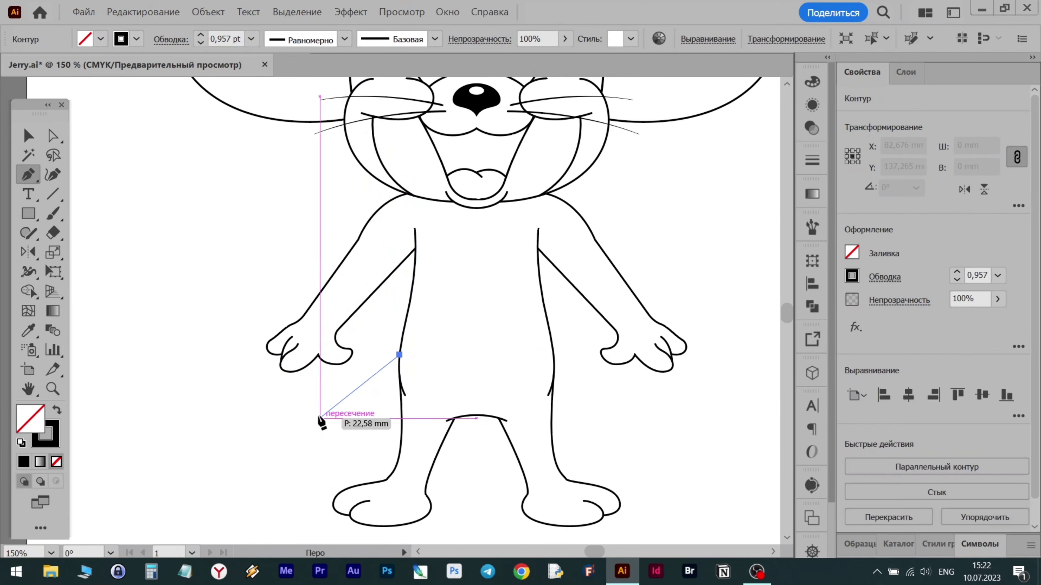
pyautogui.moveTo(272, 403); pyautogui.dragTo(223, 362)
pyautogui.keyDown('alt'); pyautogui.click(272, 403); pyautogui.keyUp('alt')
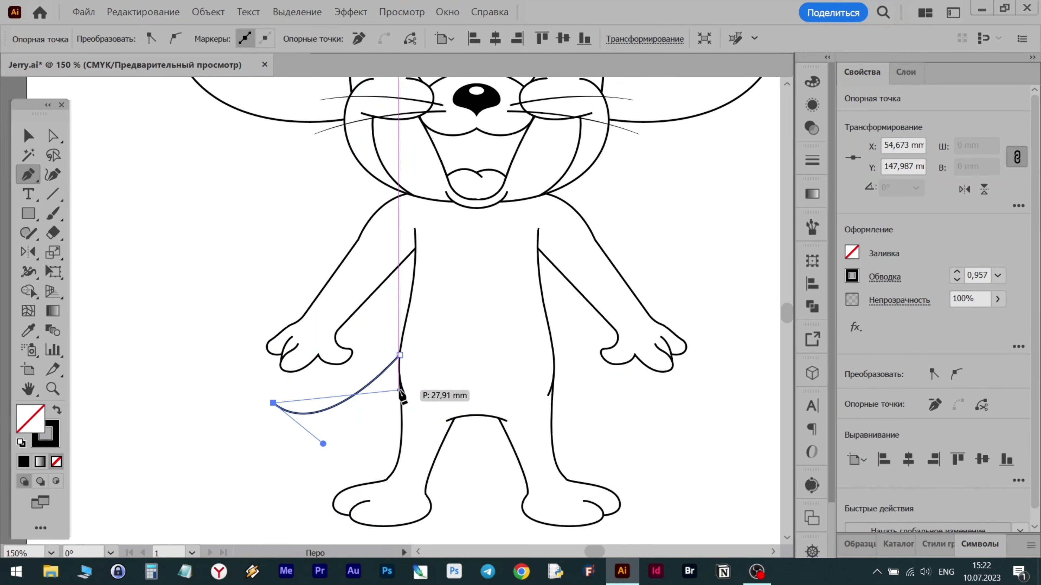
pyautogui.moveTo(399, 390); pyautogui.dragTo(475, 301)
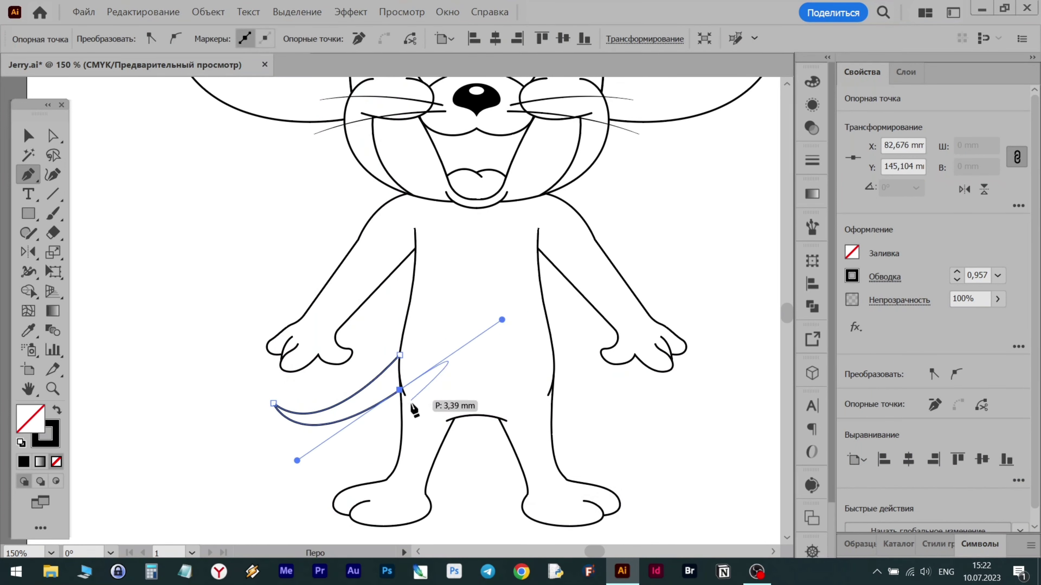
# Fine-tune the tail's anchor point where it meets the body outline and deselect the path
pyautogui.keyDown('alt'); pyautogui.scroll(7, 412, 408); pyautogui.keyUp('alt')
pyautogui.keyDown('ctrl'); pyautogui.moveTo(296, 224); pyautogui.dragTo(300, 220); pyautogui.keyUp('ctrl')
pyautogui.scroll(4, 298, 219)
pyautogui.keyDown('alt'); pyautogui.scroll(-5, 293, 215); pyautogui.keyUp('alt')
pyautogui.keyDown('ctrl'); pyautogui.scroll(3, 233, 341); pyautogui.keyUp('ctrl')
pyautogui.hotkey('ctrl', 'shift', 'a')
pyautogui.click(28, 135)
pyautogui.keyDown('ctrl'); pyautogui.scroll(1, 563, 377); pyautogui.keyUp('ctrl')
pyautogui.scroll(-5, 458, 290)
pyautogui.scroll(4, 453, 282)
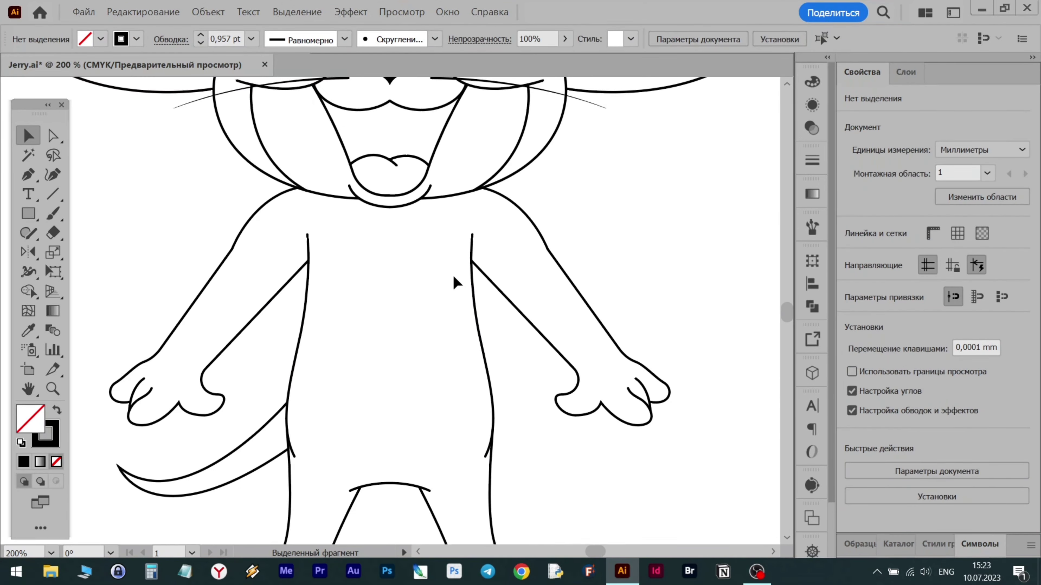
# Draw a vertical ellipse about 15 by 36 mm on the belly and add an anchor point on each side of its top
pyautogui.click(28, 213)
pyautogui.moveTo(396, 311)
pyautogui.mouseDown()
pyautogui.moveTo(427, 379)
pyautogui.moveTo(437, 368)
pyautogui.moveTo(405, 381)
pyautogui.moveTo(404, 459)
pyautogui.mouseUp()
pyautogui.press('v')
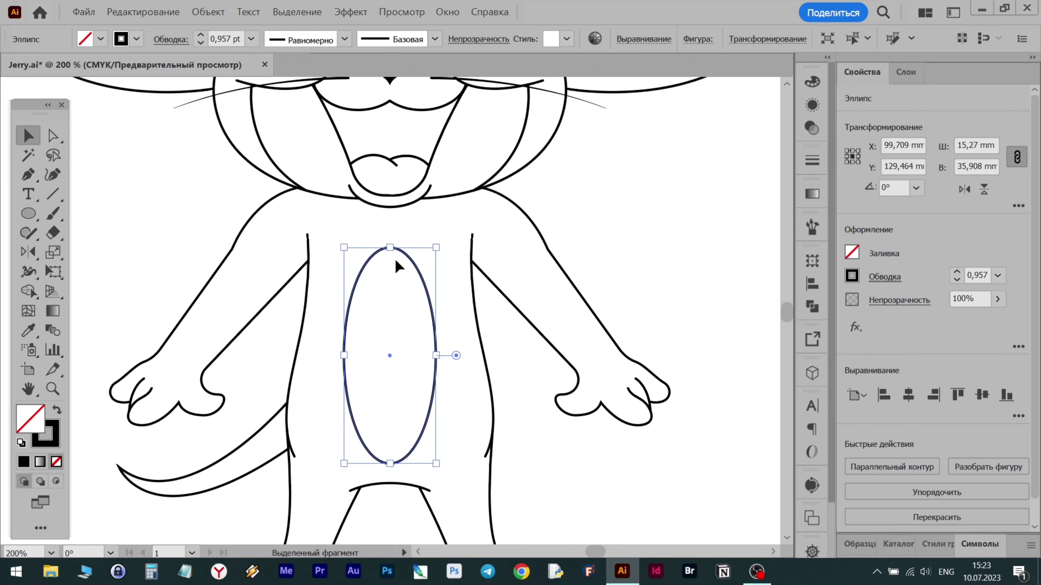
pyautogui.press('p')
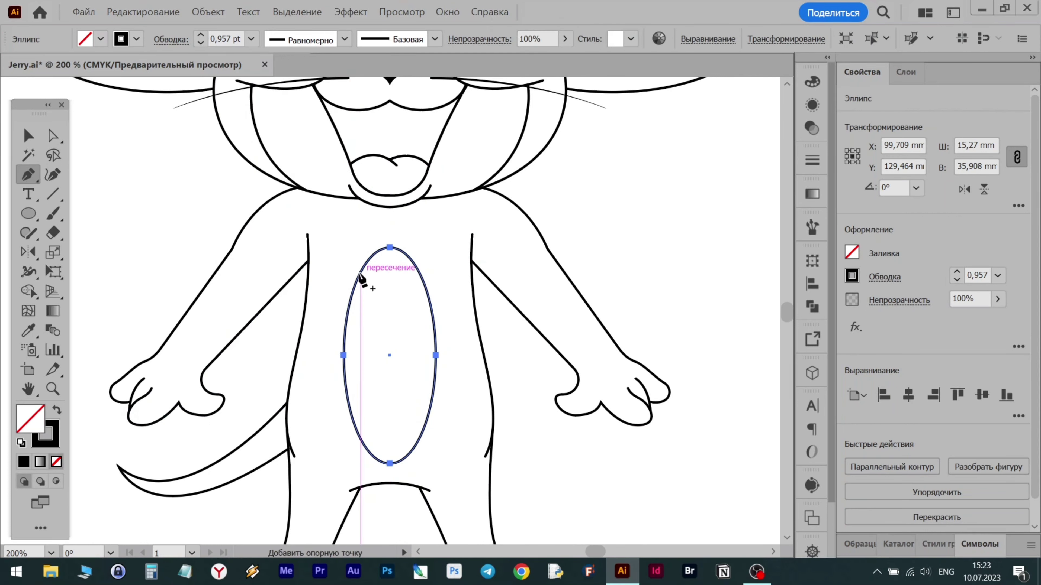
pyautogui.click(360, 274)
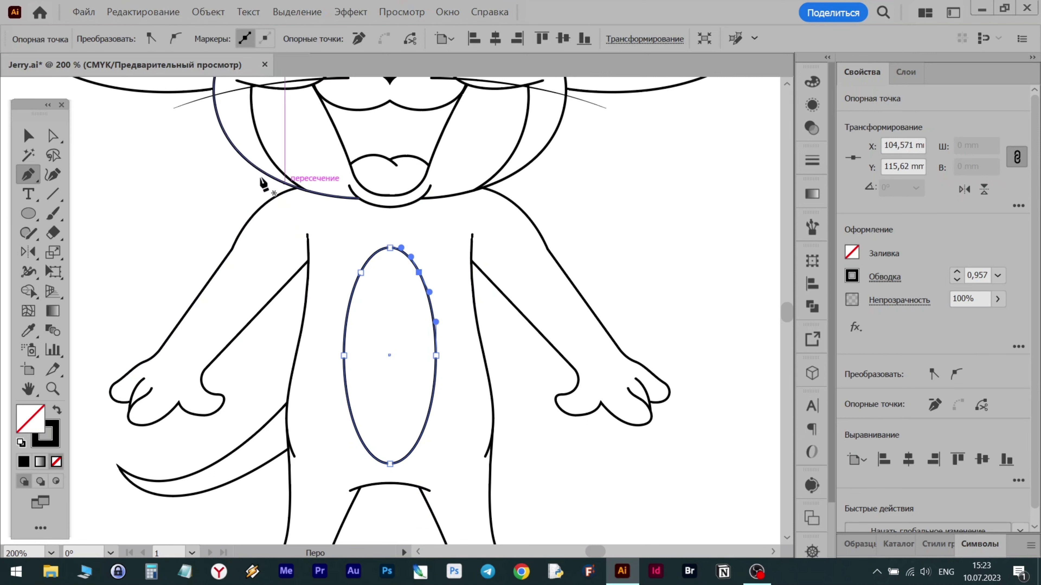
# Form two upper lobes on the belly ellipse by raising the added points, lowering the top centre point and widening the sides
pyautogui.press('v')
pyautogui.press('a')
pyautogui.moveTo(359, 273); pyautogui.dragTo(342, 246)
pyautogui.moveTo(419, 274); pyautogui.dragTo(442, 238)
pyautogui.moveTo(436, 356); pyautogui.dragTo(457, 352)
pyautogui.moveTo(337, 352); pyautogui.dragTo(325, 353)
pyautogui.moveTo(389, 248); pyautogui.dragTo(390, 277)
pyautogui.moveTo(340, 240); pyautogui.dragTo(326, 238)
pyautogui.moveTo(441, 239); pyautogui.dragTo(434, 234)
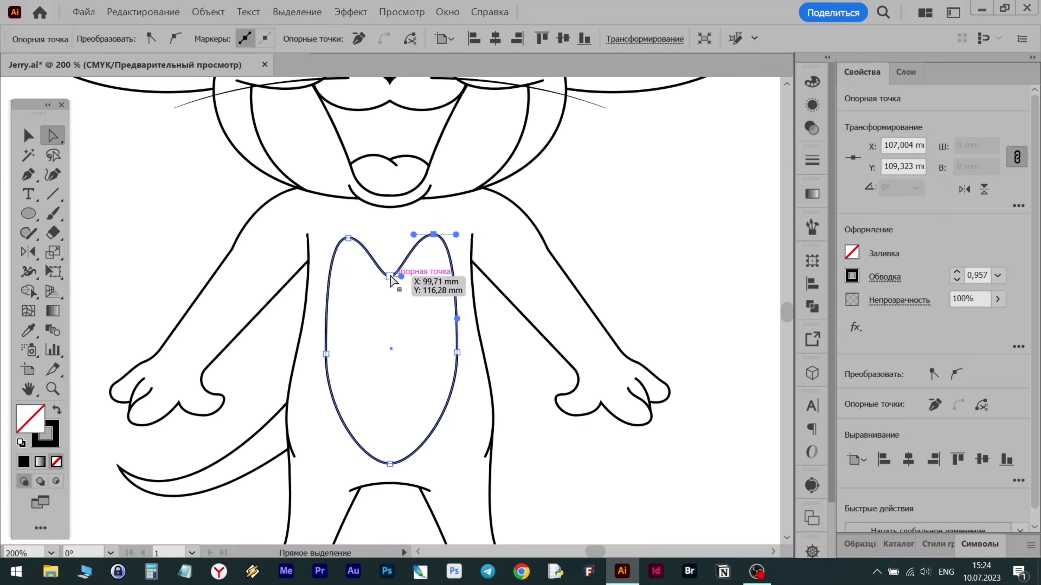
# Convert the belly shape's top centre point to a corner and lengthen the lobe handles to round both lobes
pyautogui.click(390, 277)
pyautogui.click(151, 38)
pyautogui.click(348, 238)
pyautogui.moveTo(365, 238); pyautogui.dragTo(313, 236)
pyautogui.press('alt')
pyautogui.press('ctrl')
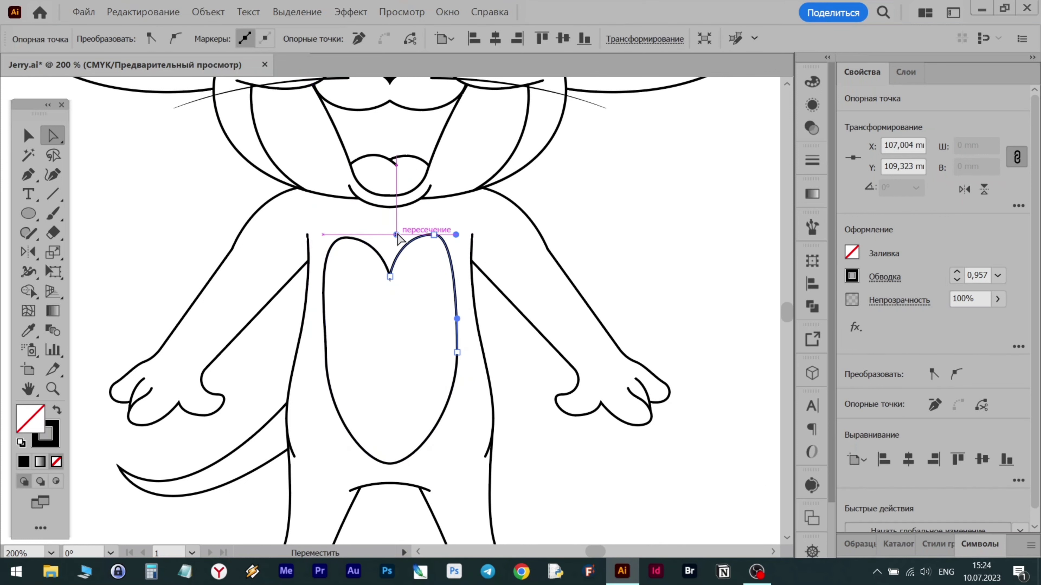
# Widen the belly shape's sides slightly downward and even out the height and handles of its two upper lobes
pyautogui.moveTo(457, 351); pyautogui.dragTo(464, 362)
pyautogui.moveTo(322, 355); pyautogui.dragTo(317, 362)
pyautogui.click(347, 251)
pyautogui.moveTo(348, 238)
pyautogui.mouseDown()
pyautogui.moveTo(317, 234)
pyautogui.moveTo(349, 241)
pyautogui.mouseUp()
pyautogui.click(351, 246)
pyautogui.click(349, 235)
pyautogui.moveTo(433, 235); pyautogui.dragTo(432, 239)
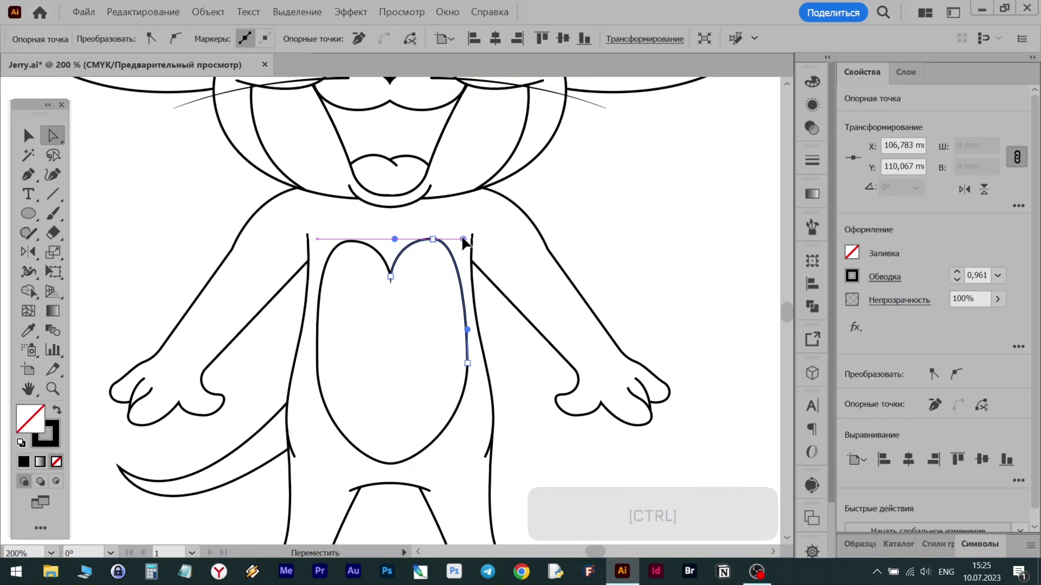
pyautogui.moveTo(320, 243); pyautogui.dragTo(316, 245)
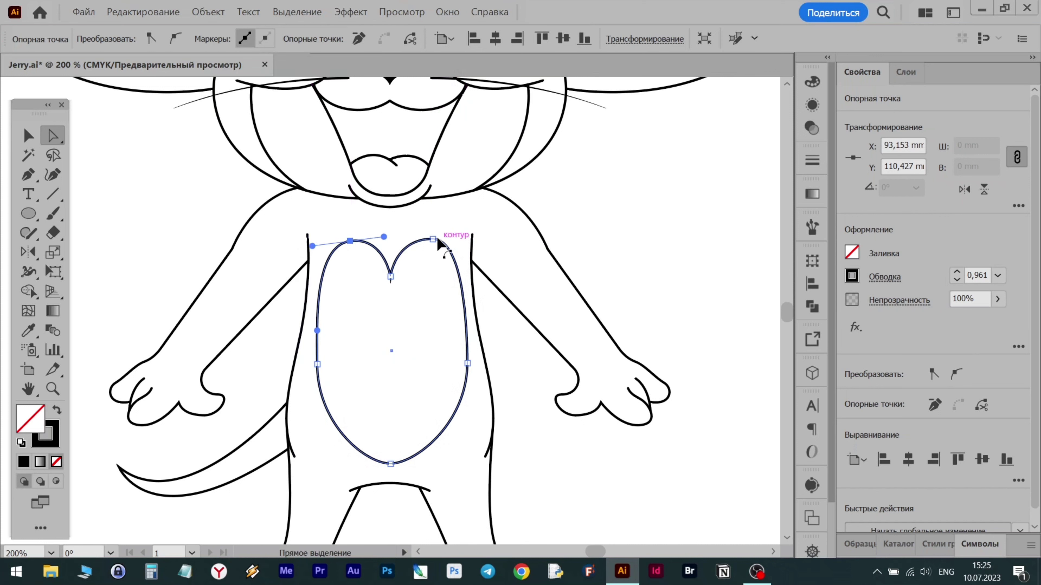
pyautogui.click(390, 464)
pyautogui.moveTo(390, 464); pyautogui.dragTo(395, 466)
pyautogui.press('Delete')
pyautogui.press('p')
pyautogui.moveTo(457, 460); pyautogui.dragTo(457, 460)
pyautogui.press('Delete')
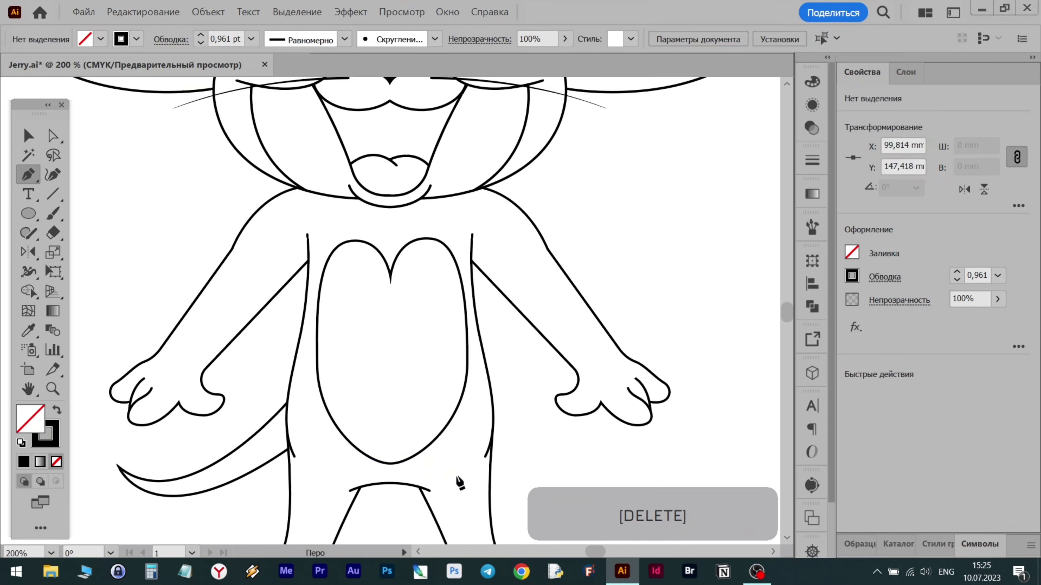
# Broaden the belly shape's bottom curve with longer handles, centre its lowest point and nudge the left side outward
pyautogui.keyDown('ctrl'); pyautogui.click(396, 464); pyautogui.keyUp('ctrl')
pyautogui.moveTo(391, 464); pyautogui.dragTo(360, 470)
pyautogui.moveTo(337, 467); pyautogui.dragTo(387, 467)
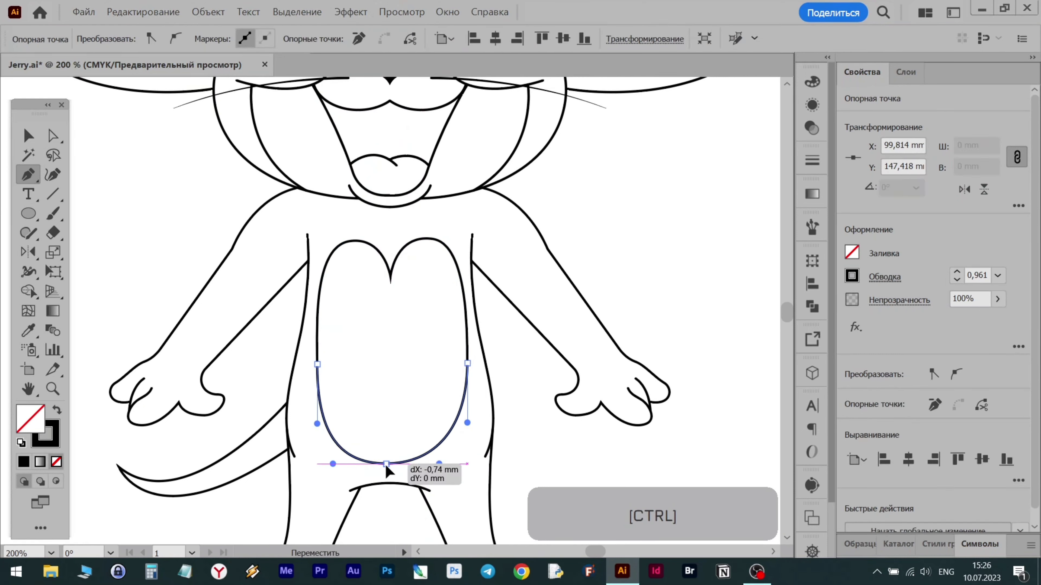
pyautogui.moveTo(317, 364); pyautogui.dragTo(313, 363)
# Stretch the belly shape upward to a height of about 38.8 mm and deselect it
pyautogui.press('v')
pyautogui.moveTo(390, 239); pyautogui.dragTo(391, 232)
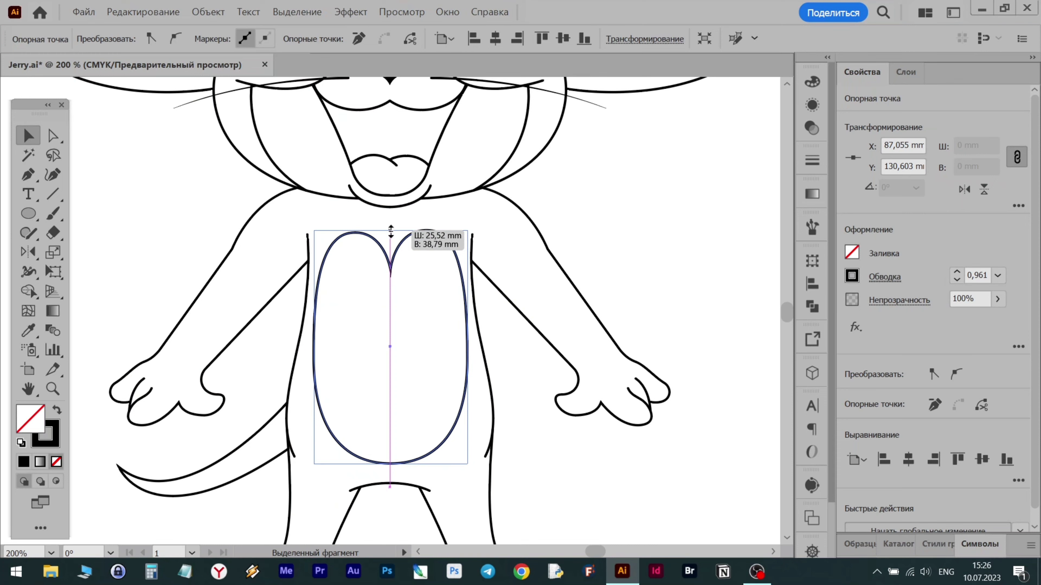
pyautogui.click(670, 276)
pyautogui.hotkey('ctrl', '-')
pyautogui.hotkey('ctrl', '-')
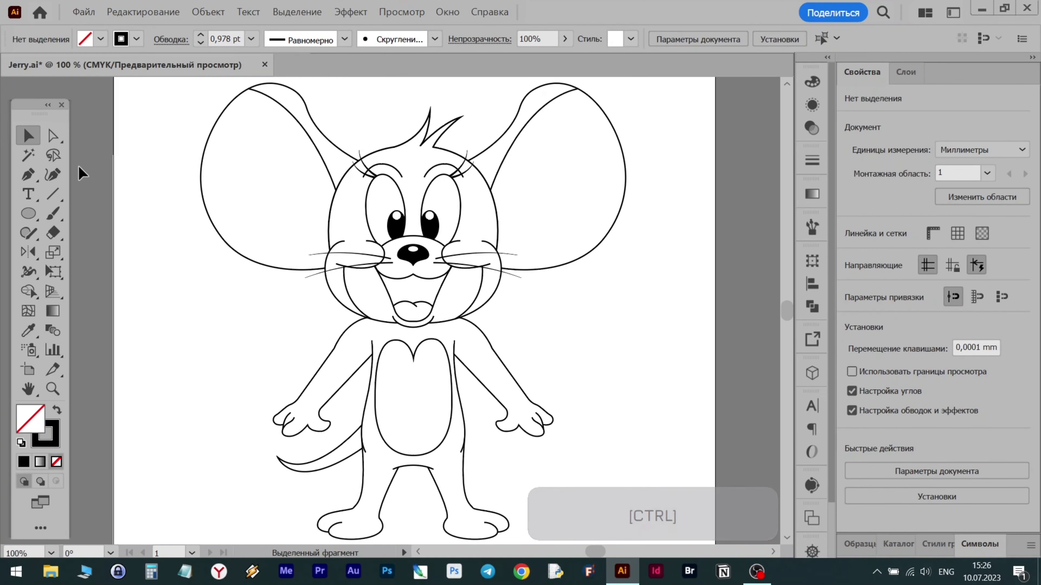
# Move the upper end of the left ear's inner line slightly outward to meet the ear outline
pyautogui.hotkey('ctrl', 'a')
pyautogui.hotkey('shift', 'm')
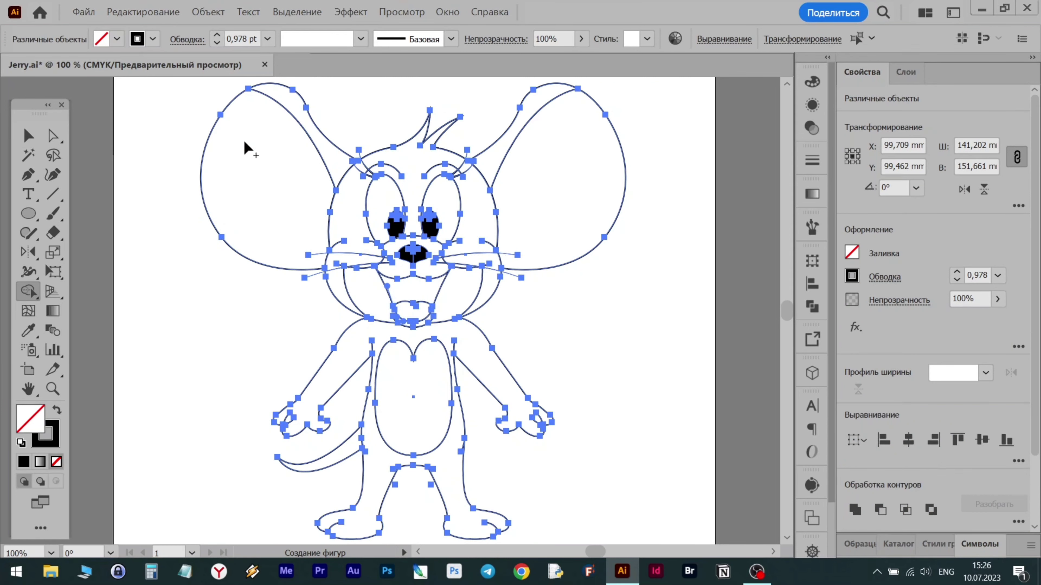
pyautogui.press('v')
pyautogui.scroll(2, 269, 153)
pyautogui.click(224, 144)
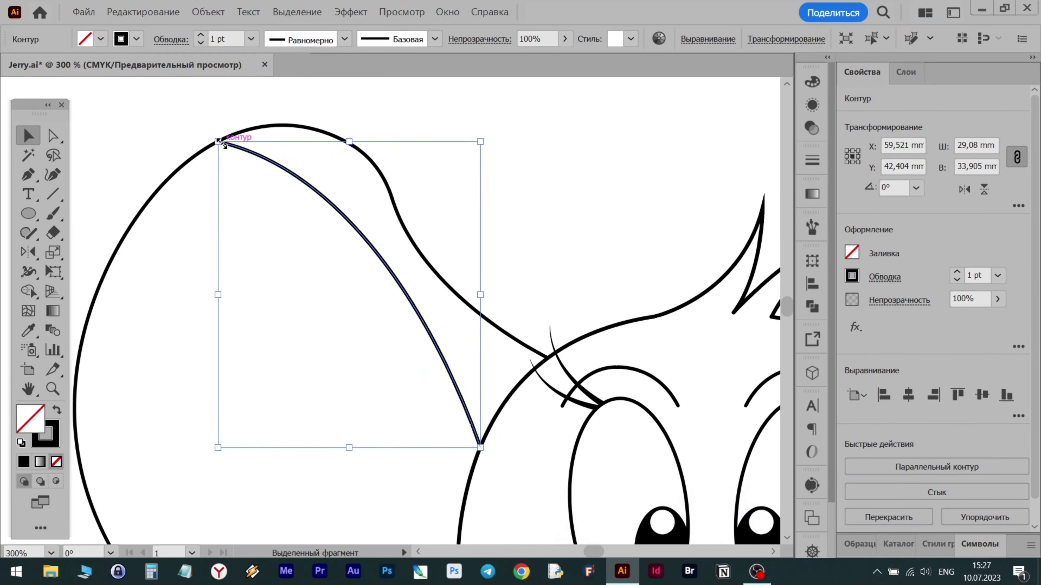
pyautogui.press('a')
pyautogui.click(213, 140)
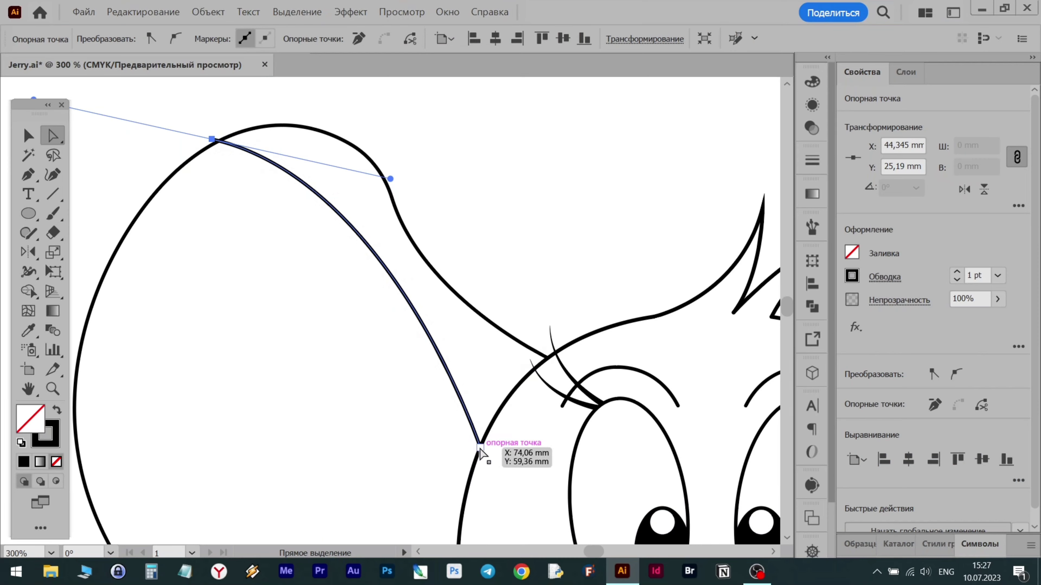
# Select the left ear's outlines and try to build a shape from them with Shape Builder
pyautogui.hotkey('ctrl', '0')
pyautogui.press('v')
pyautogui.moveTo(197, 185); pyautogui.dragTo(245, 315)
pyautogui.click(29, 291)
pyautogui.scroll(3, 226, 232)
# Undo the left ear adjustment and the last belly shape edits, then clear the selection
pyautogui.hotkey('ctrl', 'z')
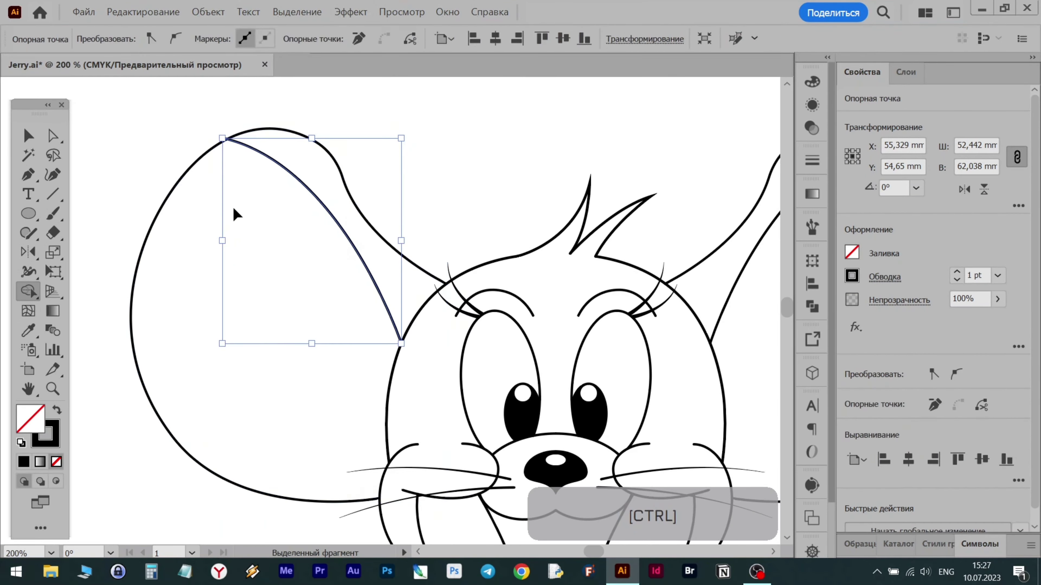
pyautogui.hotkey('ctrl', 'z')
pyautogui.click(28, 135)
pyautogui.click(422, 146)
pyautogui.hotkey('ctrl', 'z')
pyautogui.click(422, 145)
pyautogui.scroll(-2, 423, 146)
pyautogui.hotkey('ctrl', 'z')
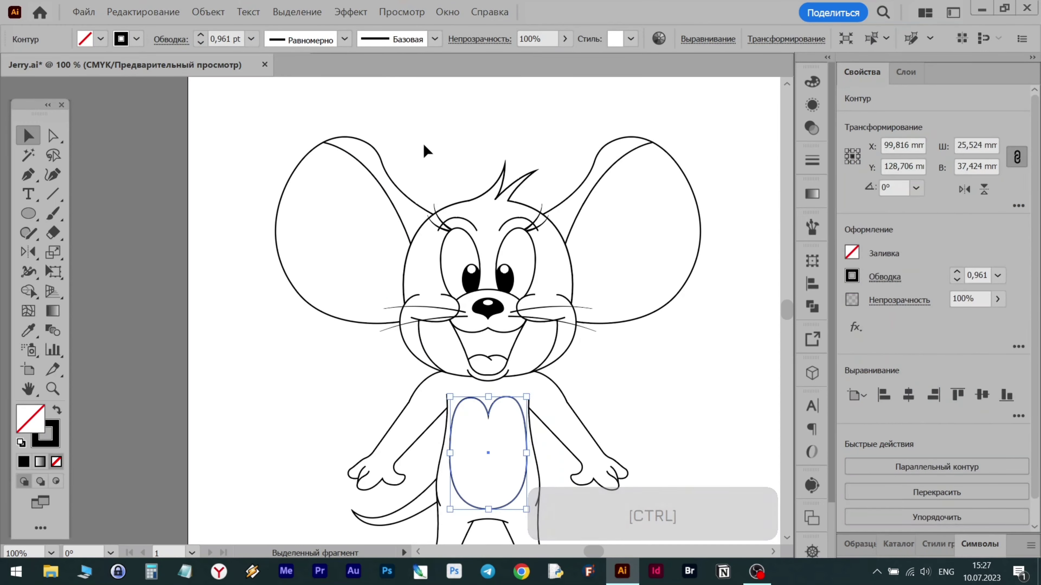
pyautogui.click(423, 145)
# Select the whole drawing, expand its appearance and try Shape Builder on the resulting outlines
pyautogui.hotkey('ctrl', 'a')
pyautogui.click(208, 12)
pyautogui.click(292, 178)
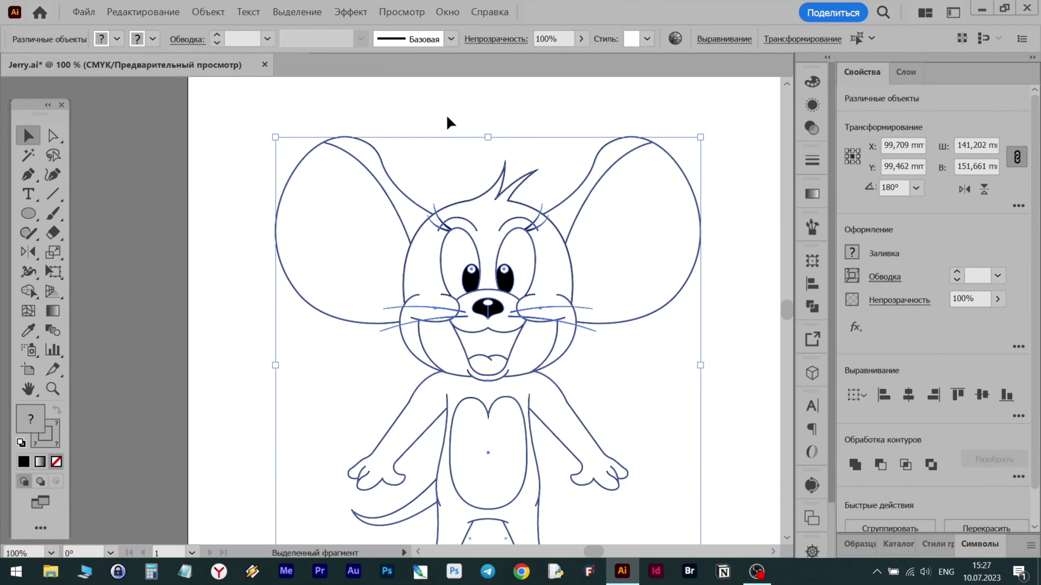
pyautogui.hotkey('shift', 'm')
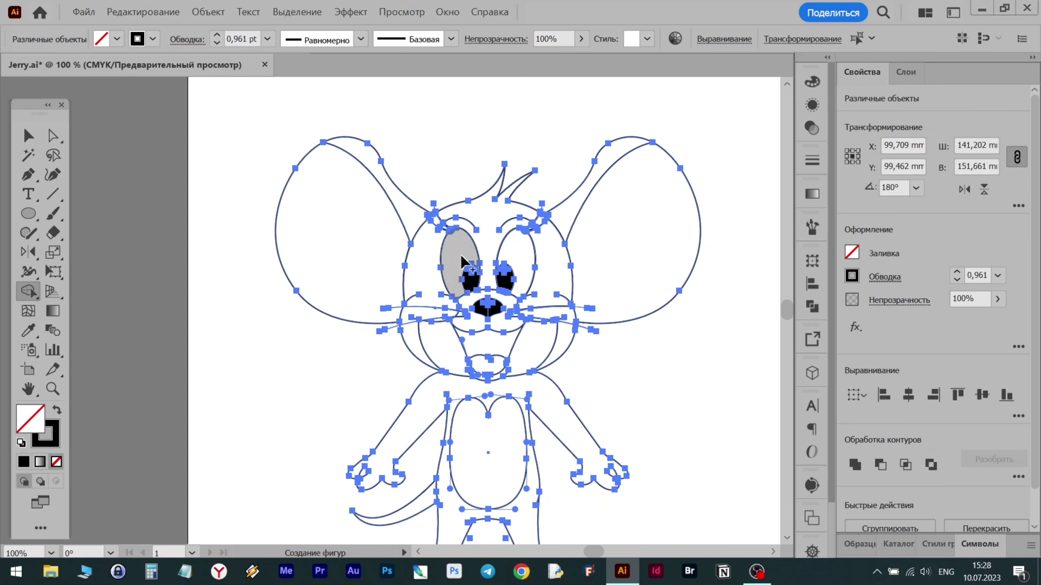
pyautogui.scroll(-2, 431, 341)
# Expand the selected drawing's objects into shapes with the Expand command
pyautogui.click(29, 136)
pyautogui.click(208, 12)
pyautogui.click(262, 164)
pyautogui.click(693, 372)
# Build shapes from the left ear, the cheek area and the left arm with Shape Builder
pyautogui.click(29, 289)
pyautogui.click(314, 180)
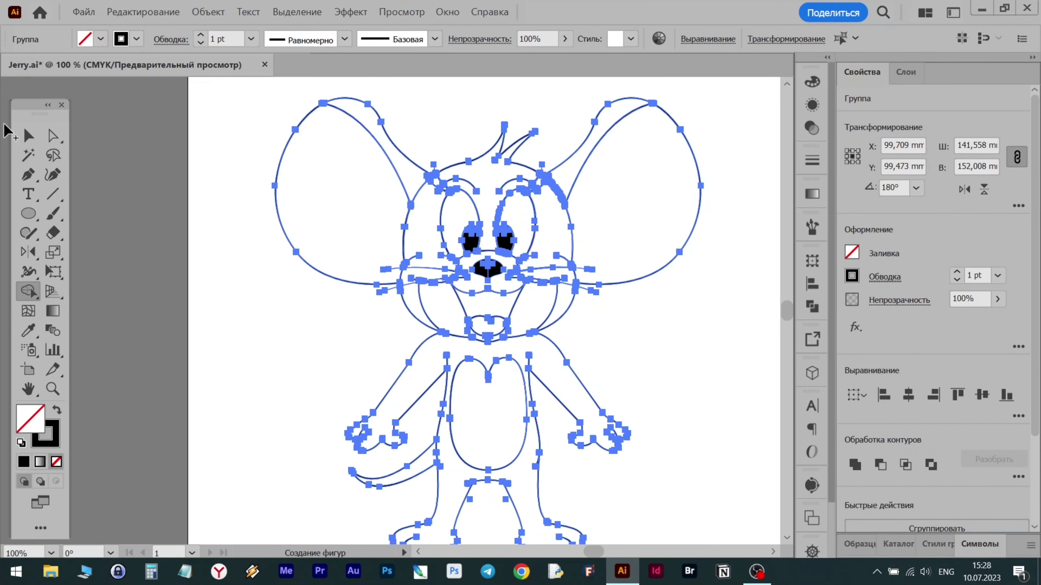
pyautogui.moveTo(415, 308); pyautogui.dragTo(452, 314)
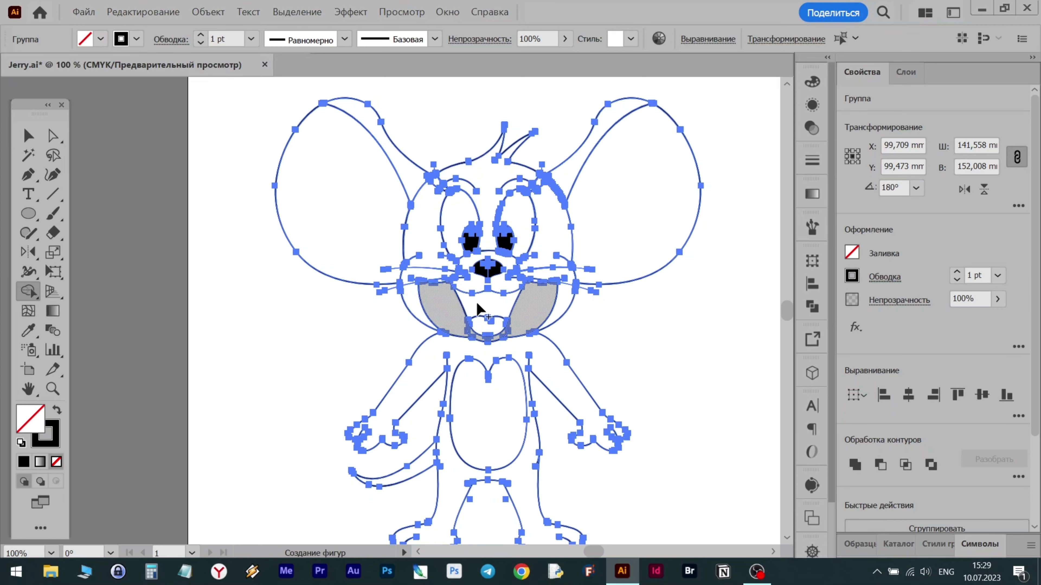
pyautogui.scroll(-1, 653, 231)
pyautogui.click(428, 355)
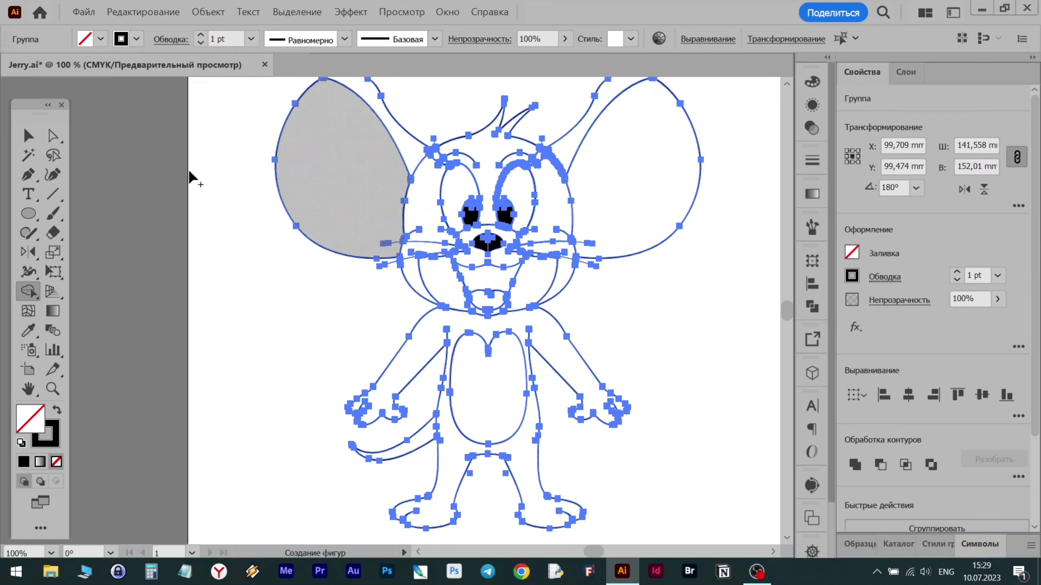
# Build the nose area as a shape with Shape Builder and deselect the artwork
pyautogui.press('v')
pyautogui.scroll(3, 502, 248)
pyautogui.hotkey('shift', 'm')
pyautogui.click(465, 229)
pyautogui.press('v')
pyautogui.hotkey('ctrl', 'shift', 'a')
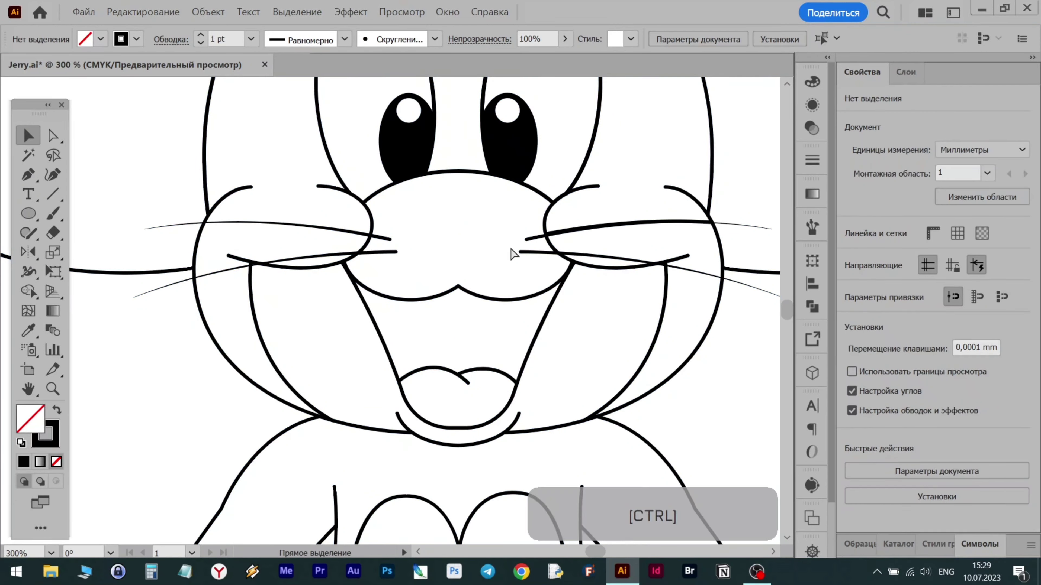
# Select the unfilled nose group through the outline view and fill it black
pyautogui.hotkey('ctrl', 'y')
pyautogui.click(488, 243)
pyautogui.hotkey('ctrl', 'y')
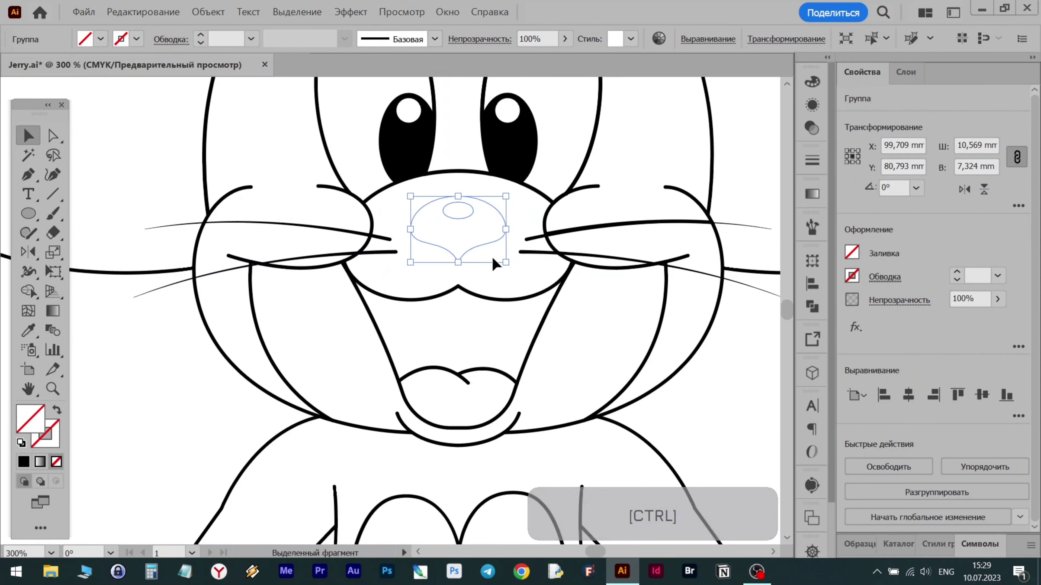
pyautogui.click(853, 258)
pyautogui.click(708, 312)
pyautogui.click(173, 364)
pyautogui.click(189, 368)
pyautogui.scroll(-3, 206, 371)
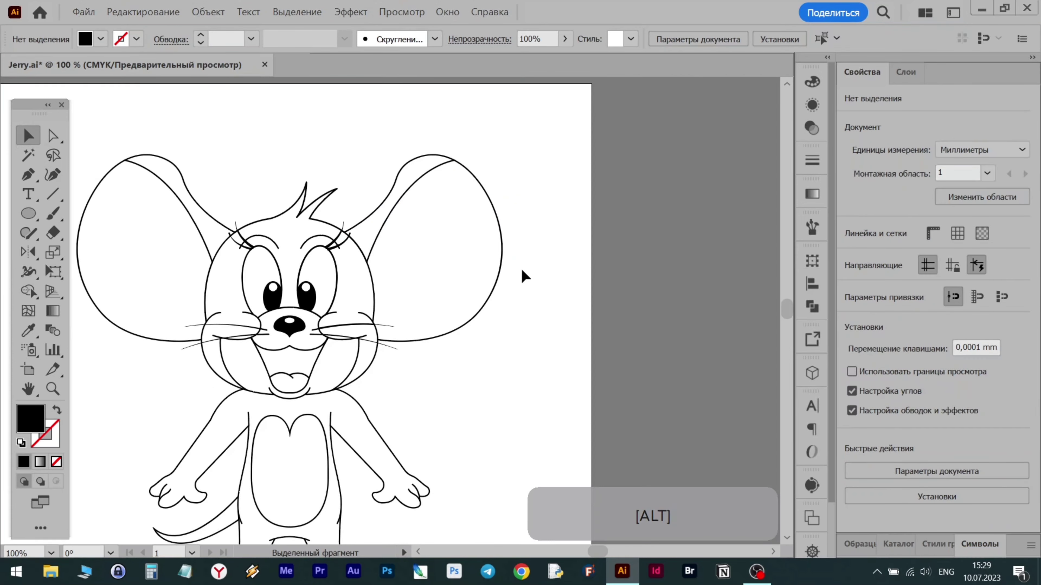
# Fill the right ear's inner area with magenta and give it a black stroke
pyautogui.moveTo(521, 271); pyautogui.dragTo(612, 311)
pyautogui.moveTo(493, 257); pyautogui.dragTo(594, 291)
pyautogui.click(851, 252)
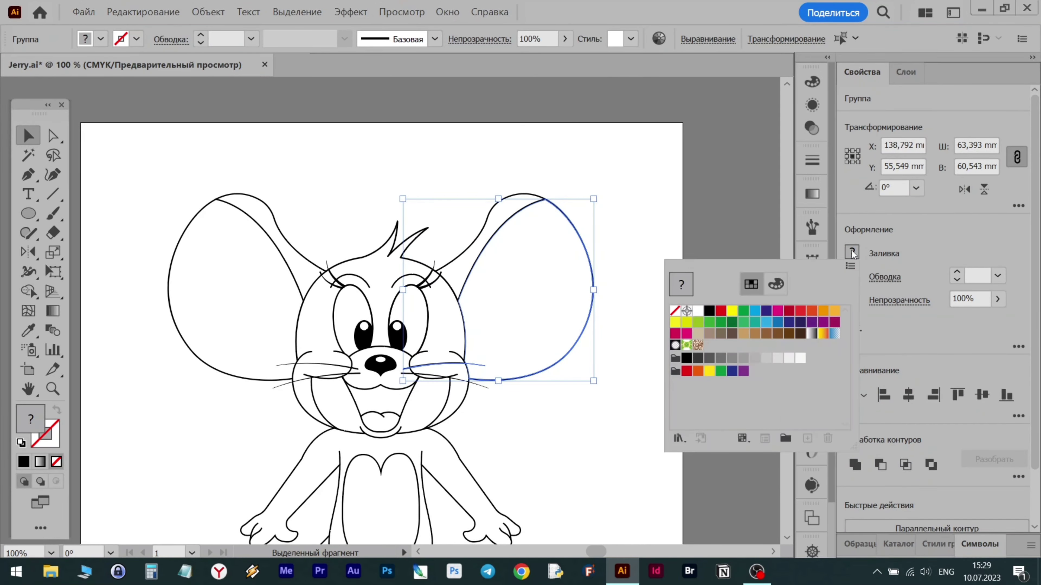
pyautogui.click(778, 318)
pyautogui.click(639, 168)
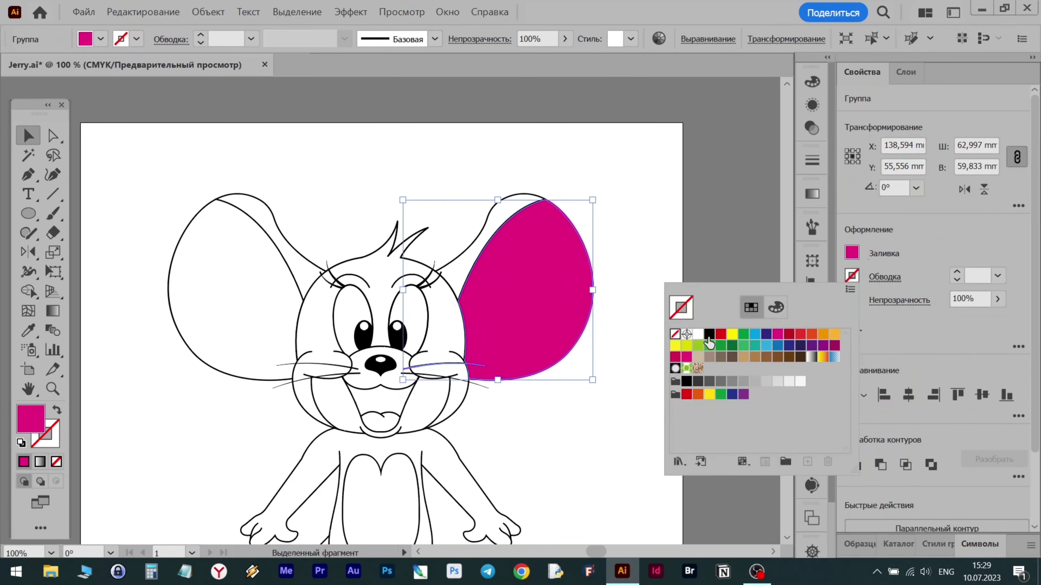
pyautogui.click(640, 341)
# Select the outline shape around the right ear's magenta area and fill it black
pyautogui.scroll(2, 640, 341)
pyautogui.click(599, 242)
pyautogui.scroll(4, 599, 242)
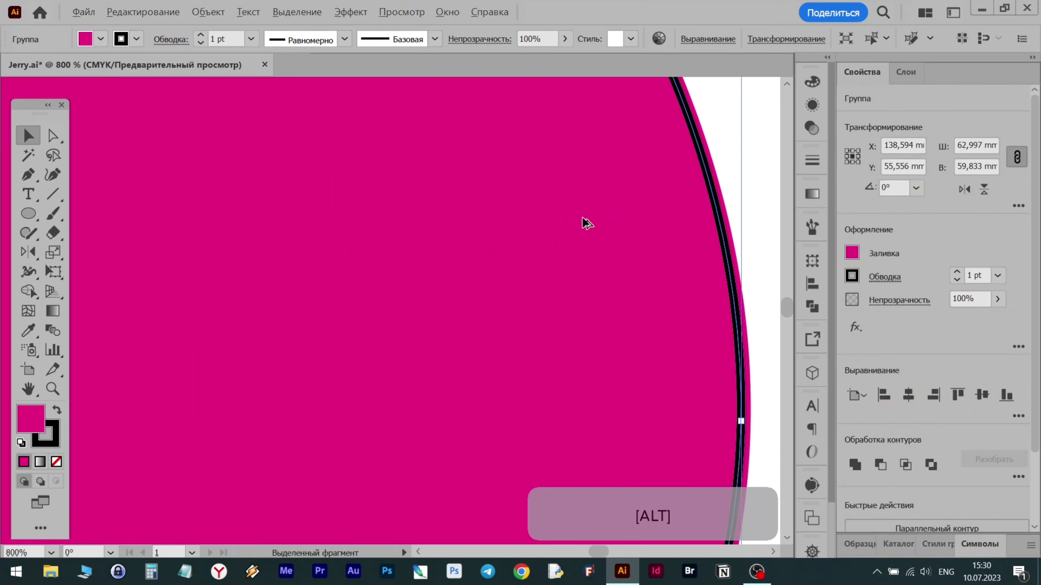
pyautogui.scroll(3, 504, 309)
pyautogui.click(529, 232)
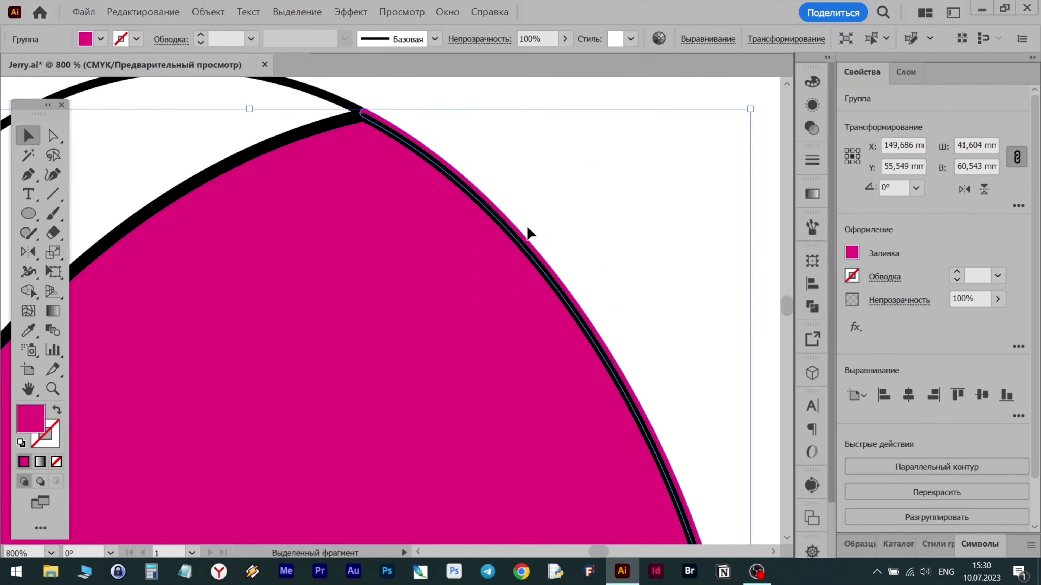
pyautogui.click(852, 253)
pyautogui.click(716, 312)
pyautogui.click(718, 133)
pyautogui.scroll(-5, 641, 341)
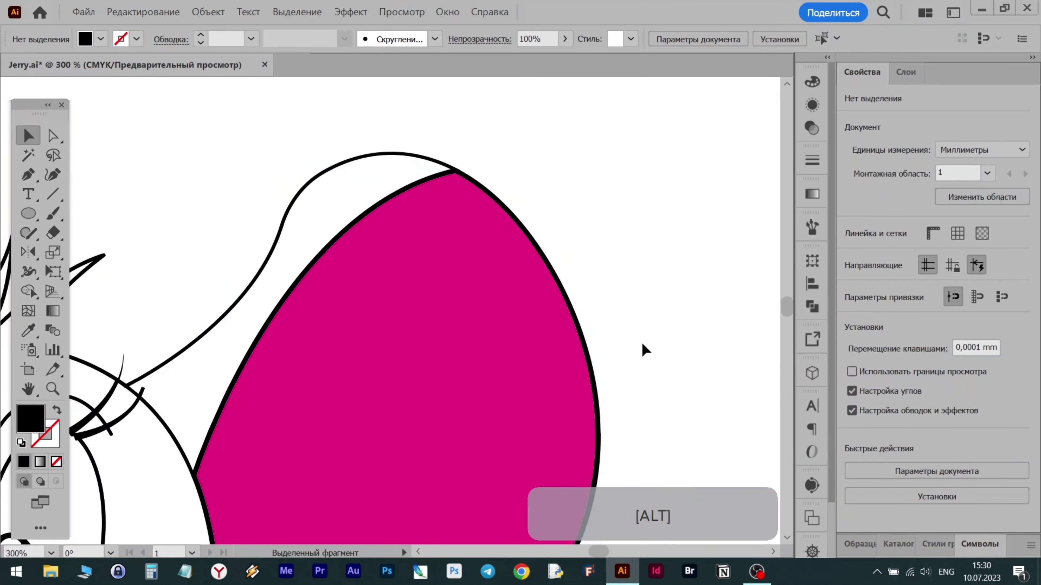
# Fill the right ear's upper rim with a medium brown swatch
pyautogui.hscroll(-3, 527, 366)
pyautogui.click(586, 179)
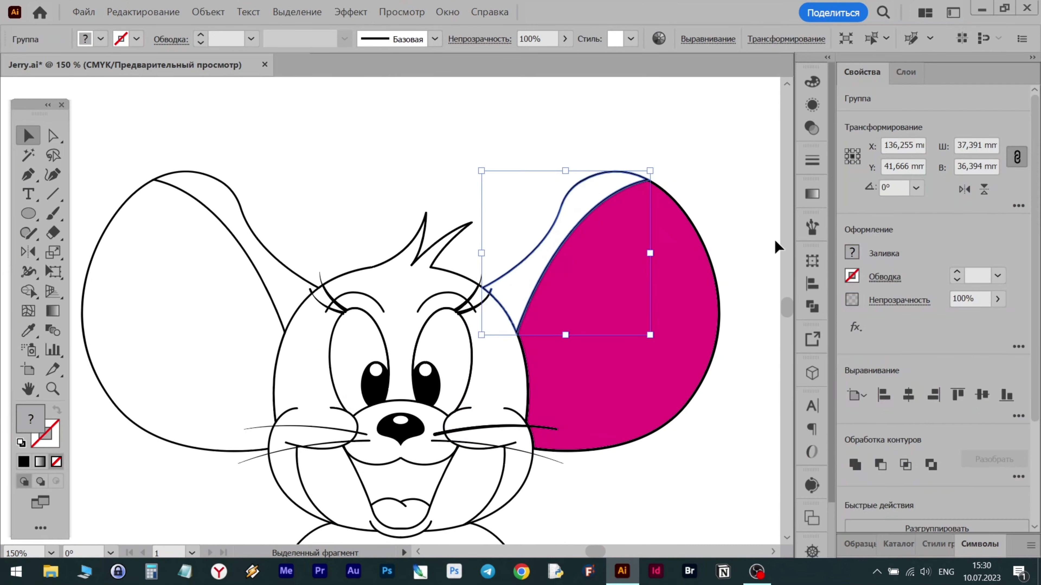
pyautogui.click(853, 252)
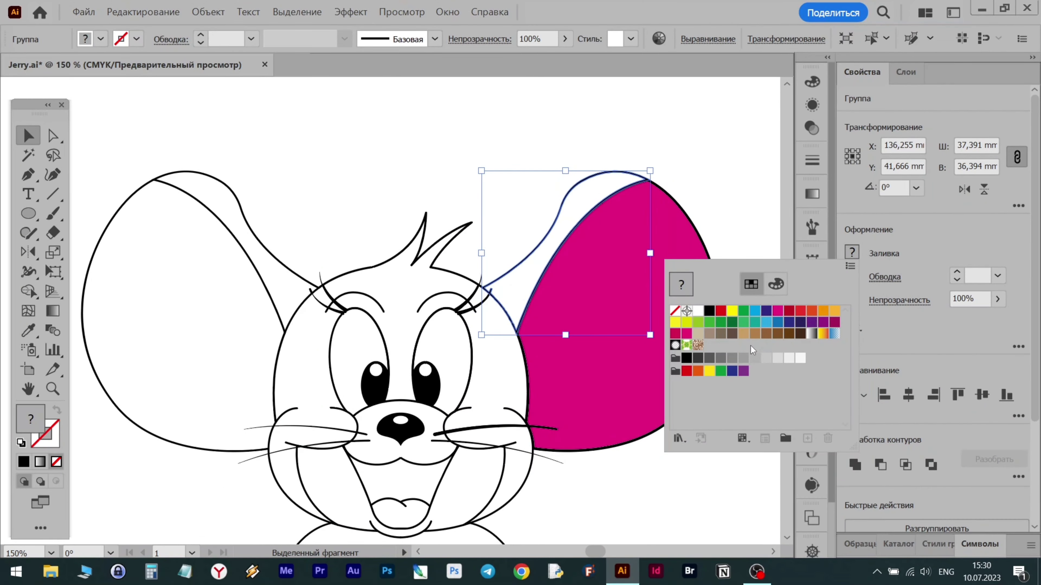
pyautogui.click(743, 334)
pyautogui.click(755, 334)
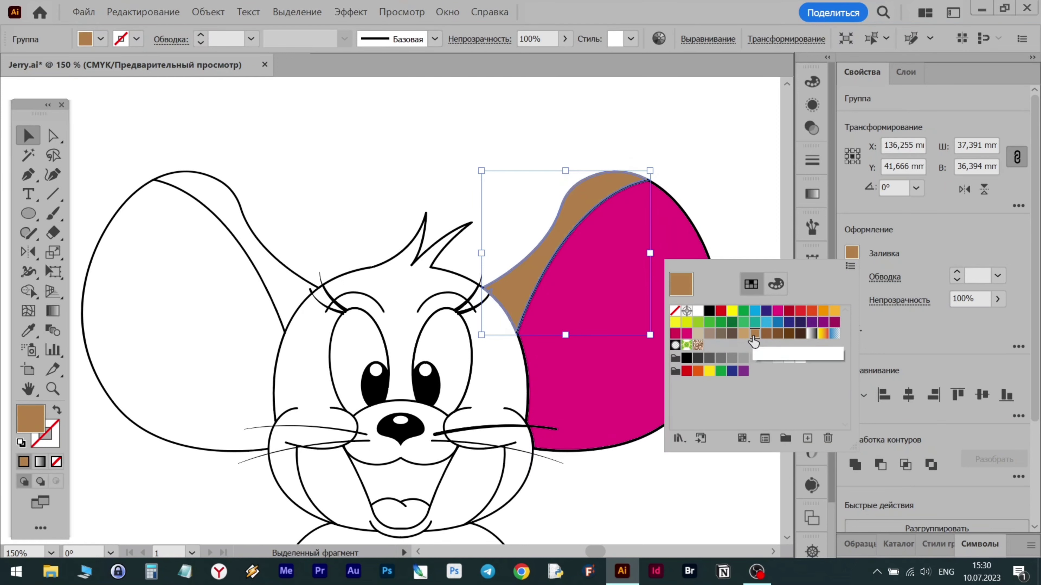
pyautogui.click(740, 192)
# Select the brown ear rim and try adjusting its black 1 pt stroke in the stroke options
pyautogui.scroll(5, 656, 177)
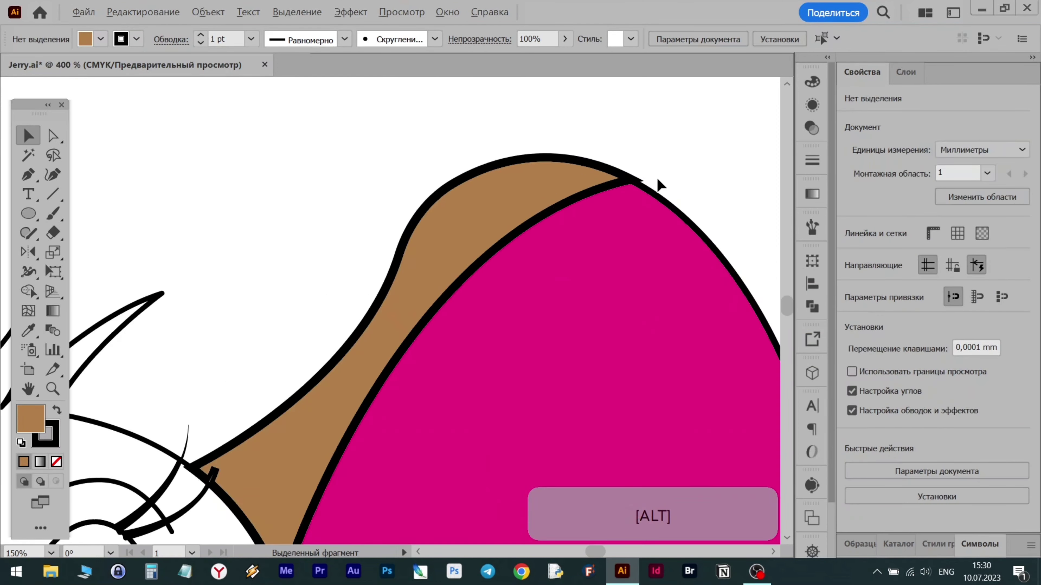
pyautogui.click(626, 181)
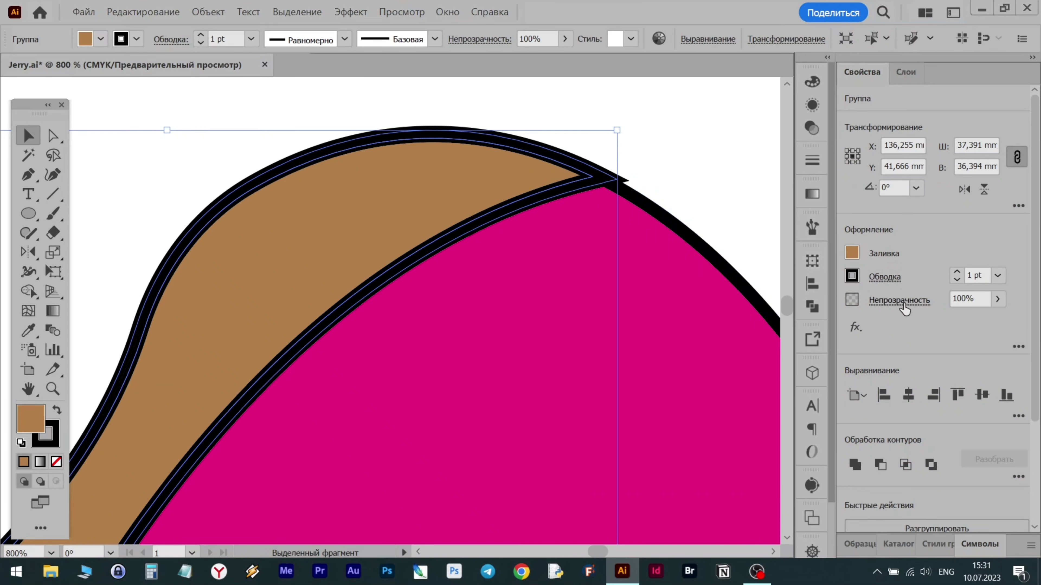
pyautogui.click(884, 277)
pyautogui.click(832, 341)
pyautogui.keyDown('alt'); pyautogui.scroll(-2, 656, 178); pyautogui.keyUp('alt')
# Undo the ear and nose colouring, the Shape Builder edits and the expansion of the drawing
pyautogui.hotkey('ctrl', 'z')
pyautogui.hotkey('ctrl', 'z')
pyautogui.hotkey('ctrl', 'z')
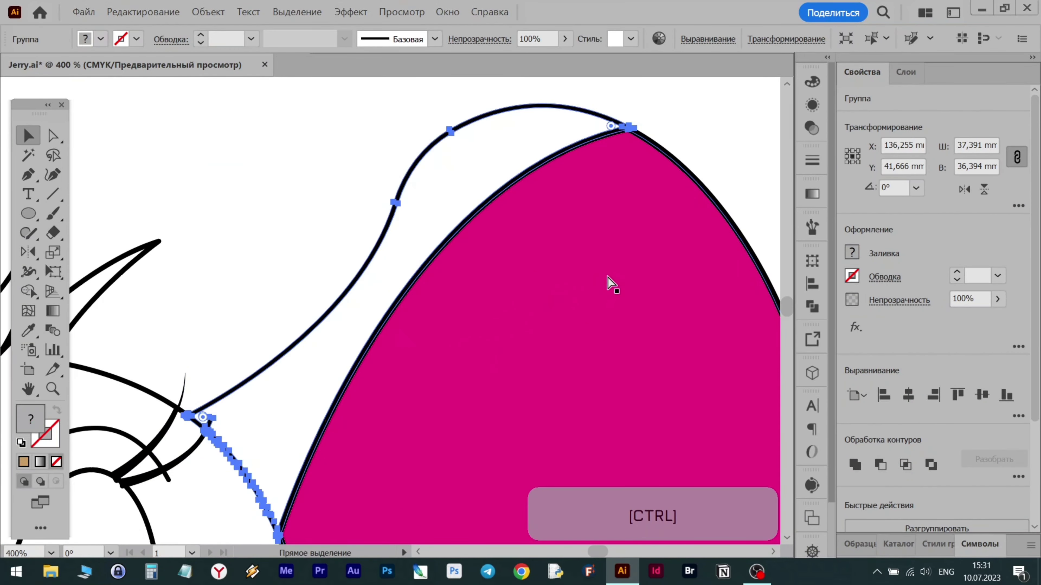
pyautogui.hotkey('ctrl', '-')
pyautogui.hotkey('ctrl', '-')
pyautogui.hotkey('ctrl', 'z')
pyautogui.hotkey('ctrl', 'z')
pyautogui.hotkey('ctrl', 'z')
pyautogui.hotkey('ctrl', 'z')
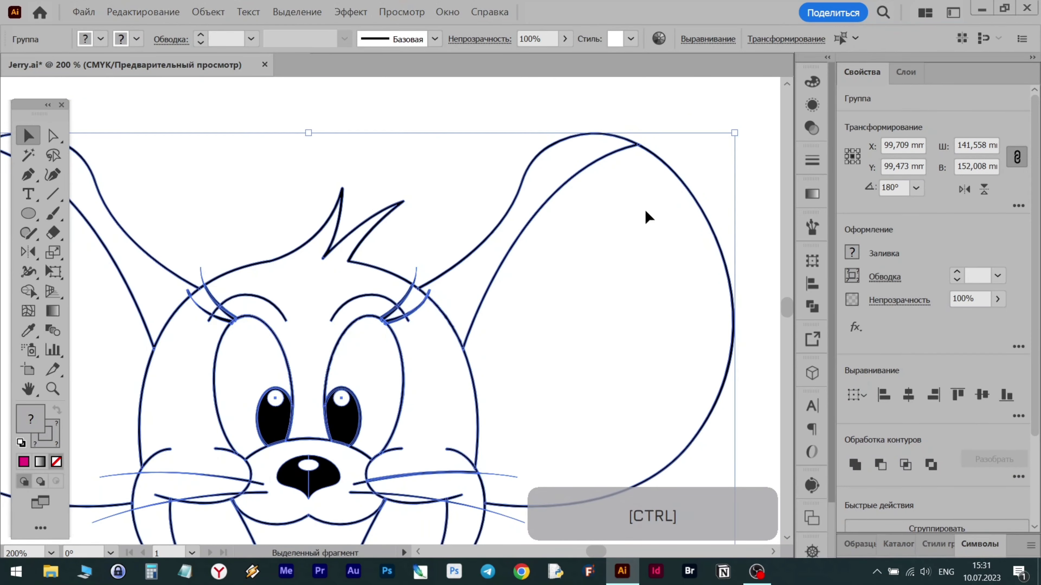
pyautogui.hotkey('ctrl', 'z')
pyautogui.hotkey('ctrl', 'z')
pyautogui.hotkey('ctrl', 'z')
pyautogui.hotkey('ctrl', 'z')
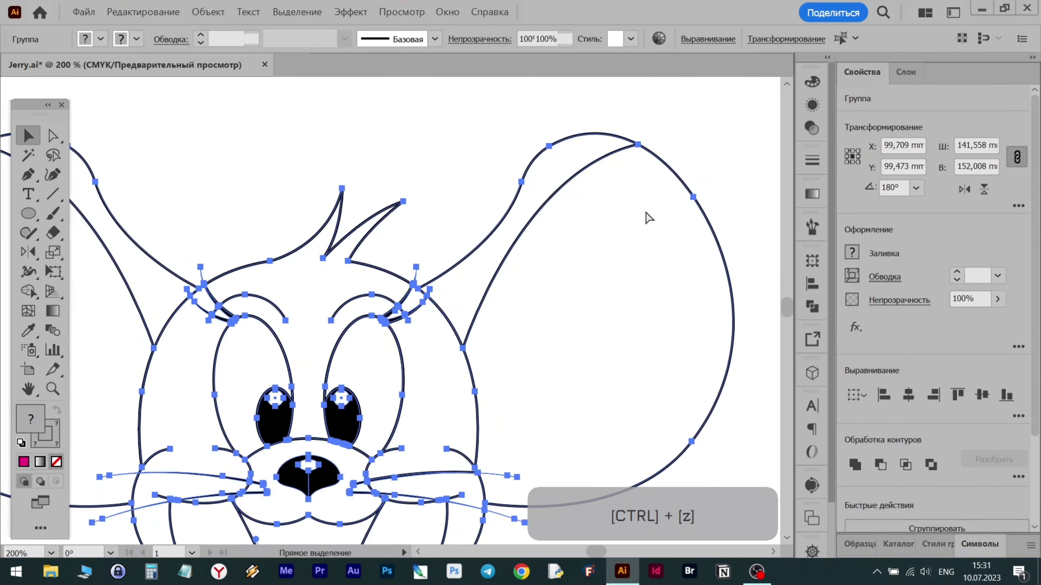
pyautogui.scroll(-3, 647, 218)
pyautogui.scroll(-1, 696, 362)
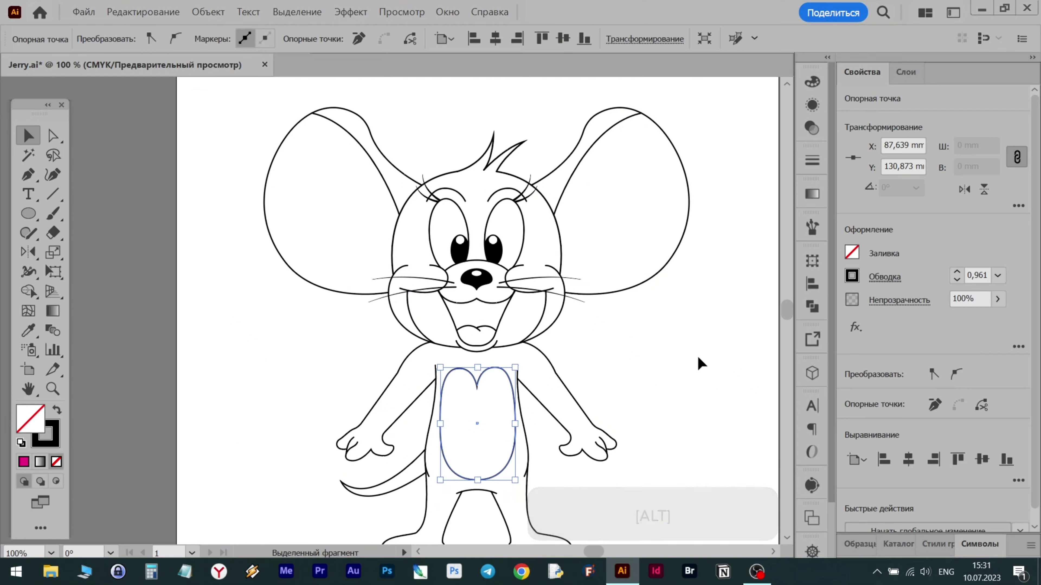
# Fill the belly shape with a beige swatch, reduce its cyan to the minimum and deselect it
pyautogui.click(514, 370)
pyautogui.click(851, 252)
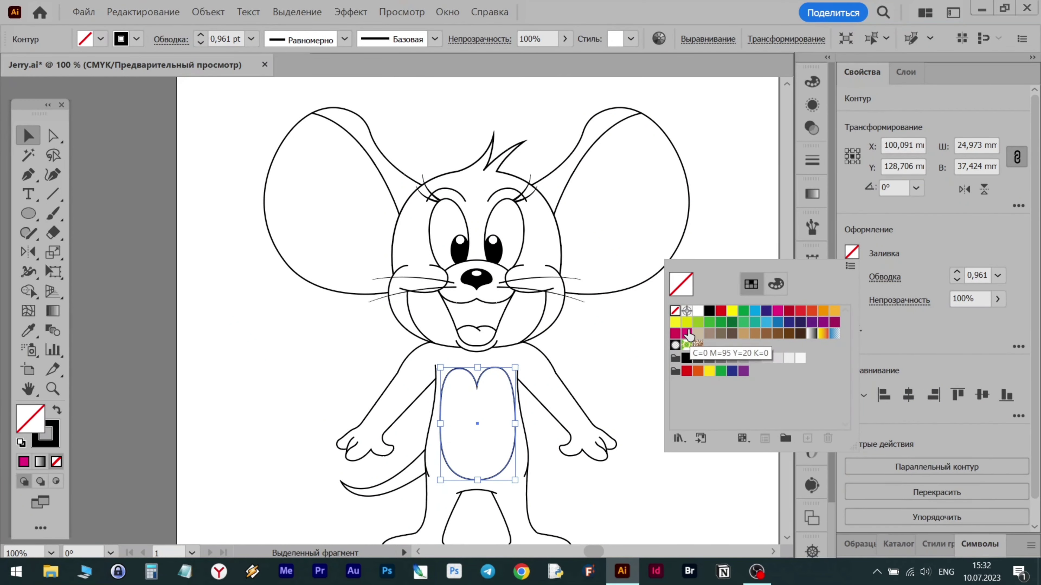
pyautogui.click(744, 333)
pyautogui.click(775, 284)
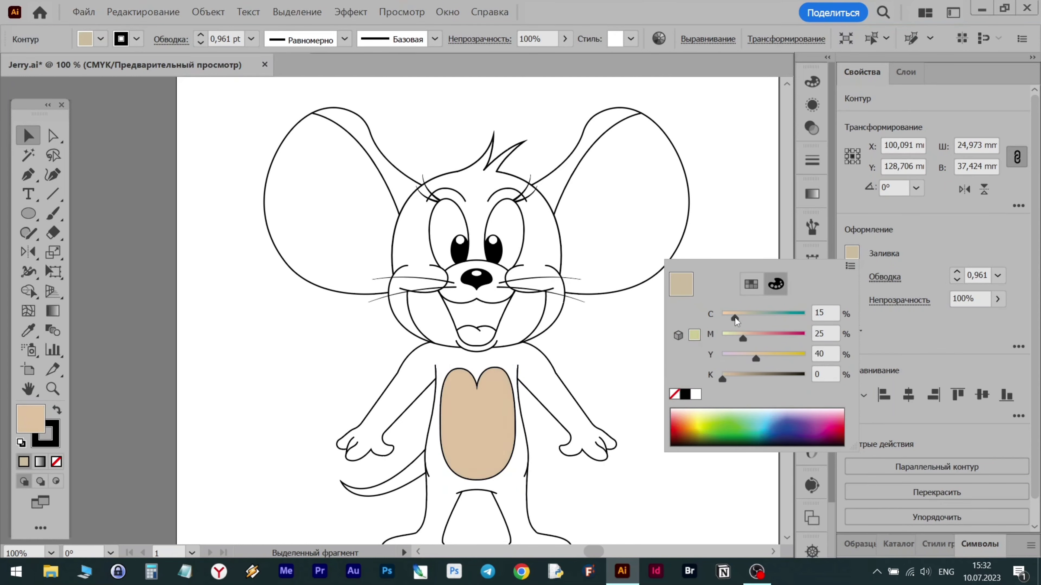
pyautogui.moveTo(735, 318); pyautogui.dragTo(716, 318)
pyautogui.click(527, 326)
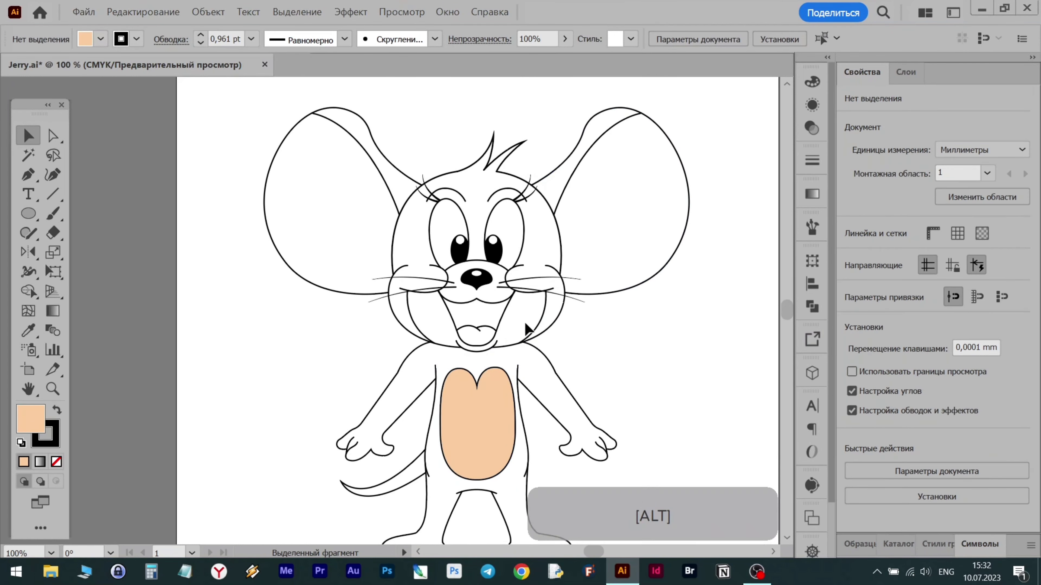
# Select the mouth, cheek and chin outlines together and activate Shape Builder for them
pyautogui.scroll(3, 525, 324)
pyautogui.click(449, 326)
pyautogui.keyDown('shift'); pyautogui.click(547, 355); pyautogui.keyUp('shift')
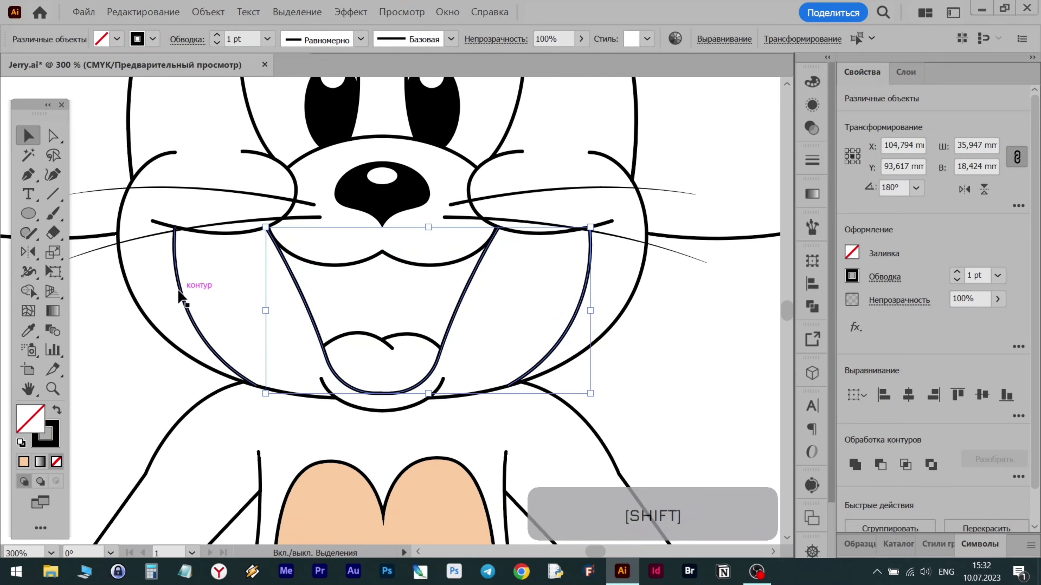
pyautogui.keyDown('shift'); pyautogui.click(313, 396); pyautogui.keyUp('shift')
pyautogui.keyDown('shift'); pyautogui.click(500, 226); pyautogui.keyUp('shift')
pyautogui.hotkey('shift', 'm')
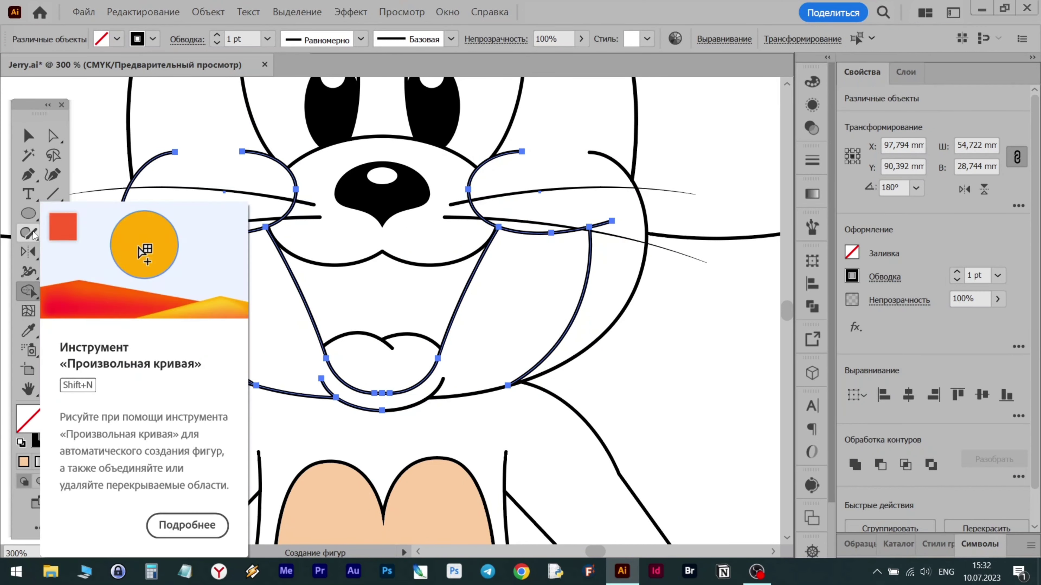
# Switch from Shape Builder to the Live Paint Bucket tool and clear the selection of facial outlines
pyautogui.click(58, 216)
pyautogui.moveTo(58, 216); pyautogui.dragTo(83, 233)
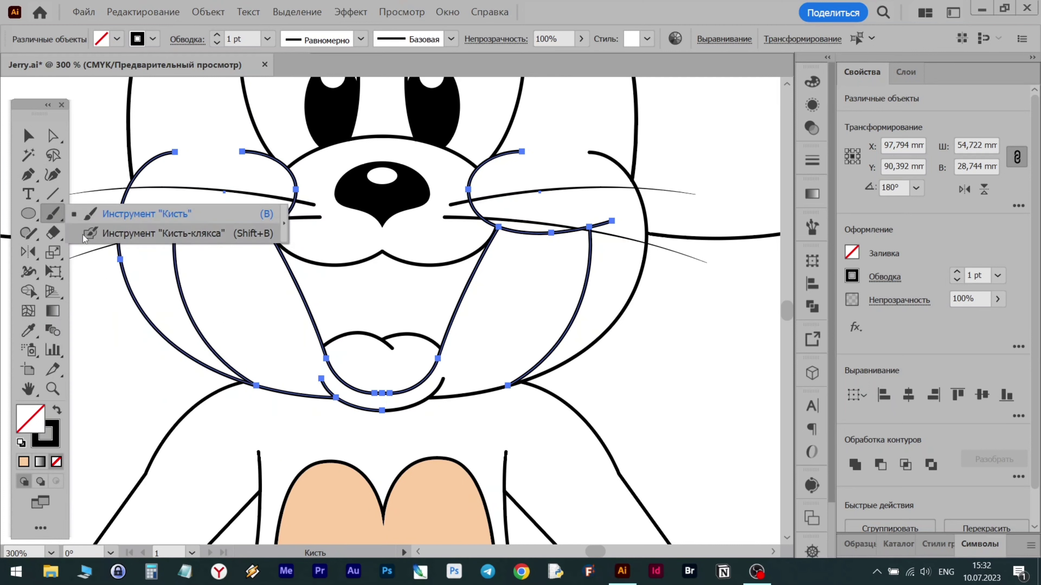
pyautogui.click(32, 235)
pyautogui.click(31, 253)
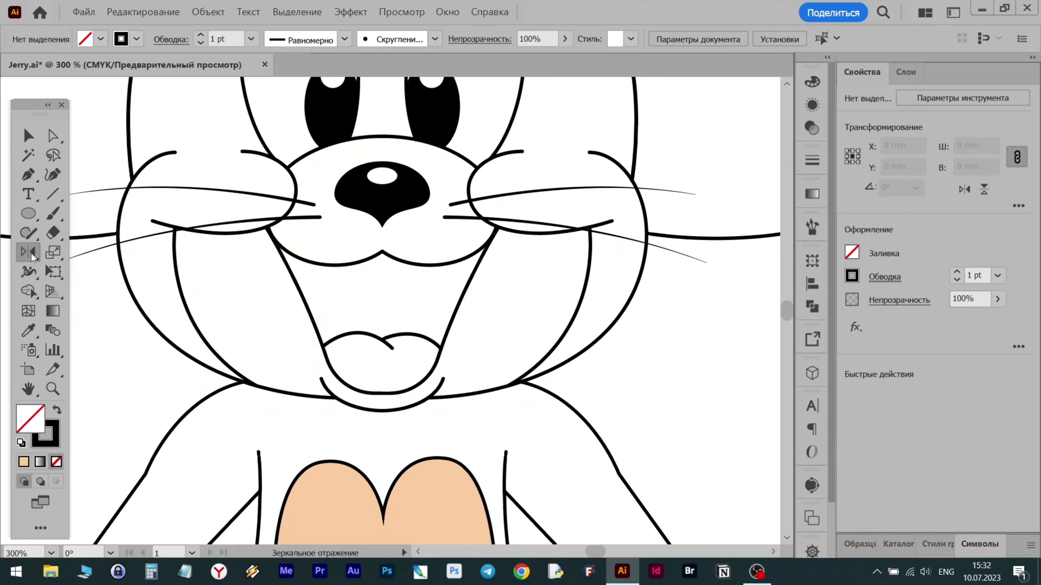
pyautogui.click(33, 272)
pyautogui.moveTo(31, 292); pyautogui.dragTo(77, 319)
pyautogui.click(77, 318)
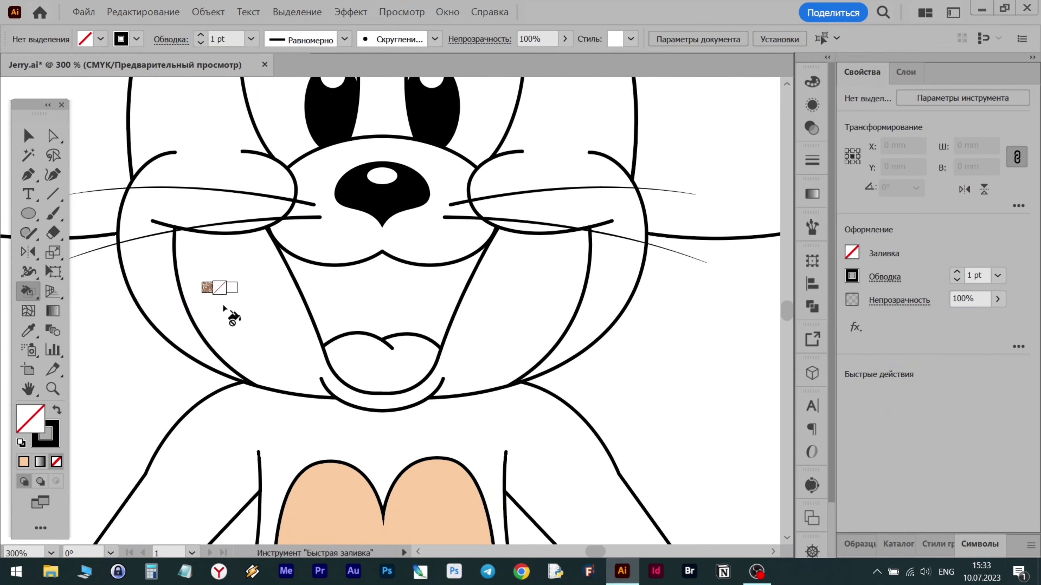
# Select all the outlines of the mouse together and activate the Live Paint Bucket for them
pyautogui.press('v')
pyautogui.click(182, 295)
pyautogui.keyDown('shift'); pyautogui.click(445, 340); pyautogui.keyUp('shift')
pyautogui.keyDown('shift'); pyautogui.click(544, 234); pyautogui.keyUp('shift')
pyautogui.keyDown('shift'); pyautogui.click(238, 234); pyautogui.keyUp('shift')
pyautogui.scroll(-5, 236, 295)
pyautogui.moveTo(145, 225)
pyautogui.mouseDown()
pyautogui.moveTo(296, 369)
pyautogui.moveTo(344, 440)
pyautogui.mouseUp()
pyautogui.scroll(3, 306, 318)
pyautogui.click(30, 291)
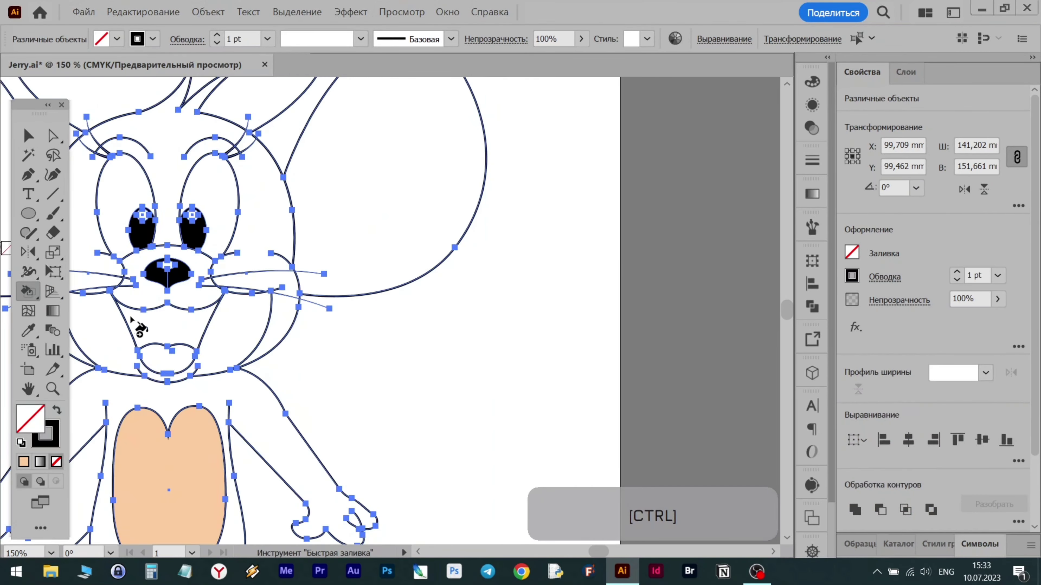
# Make the outlines a Live Paint group and fill the inside of both ears with a magenta swatch
pyautogui.hscroll(-5, 451, 385)
pyautogui.click(856, 252)
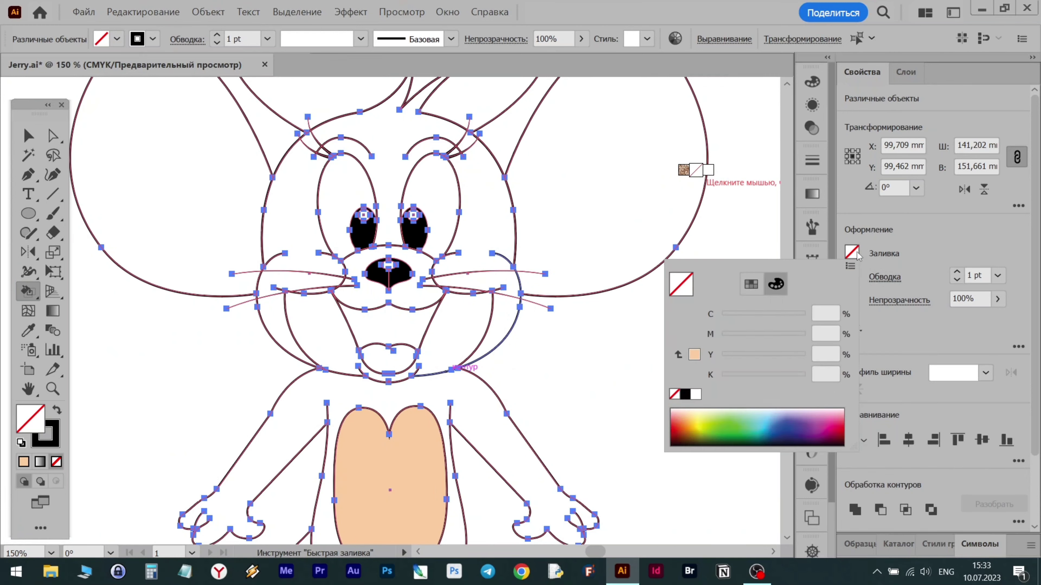
pyautogui.click(752, 284)
pyautogui.click(782, 312)
pyautogui.click(607, 205)
pyautogui.click(603, 313)
pyautogui.scroll(1, 401, 217)
pyautogui.scroll(1, 359, 224)
pyautogui.click(193, 233)
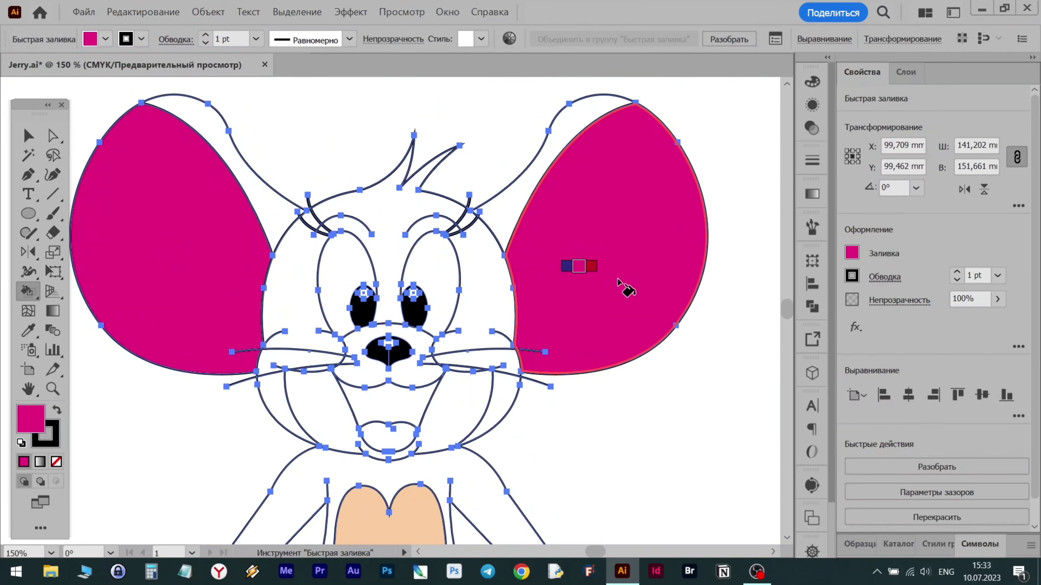
# Sample the beige of the belly and fill the inner cheeks, chin and muzzle around the nose with it
pyautogui.scroll(4, 693, 330)
pyautogui.scroll(-4, 694, 332)
pyautogui.scroll(-3, 657, 274)
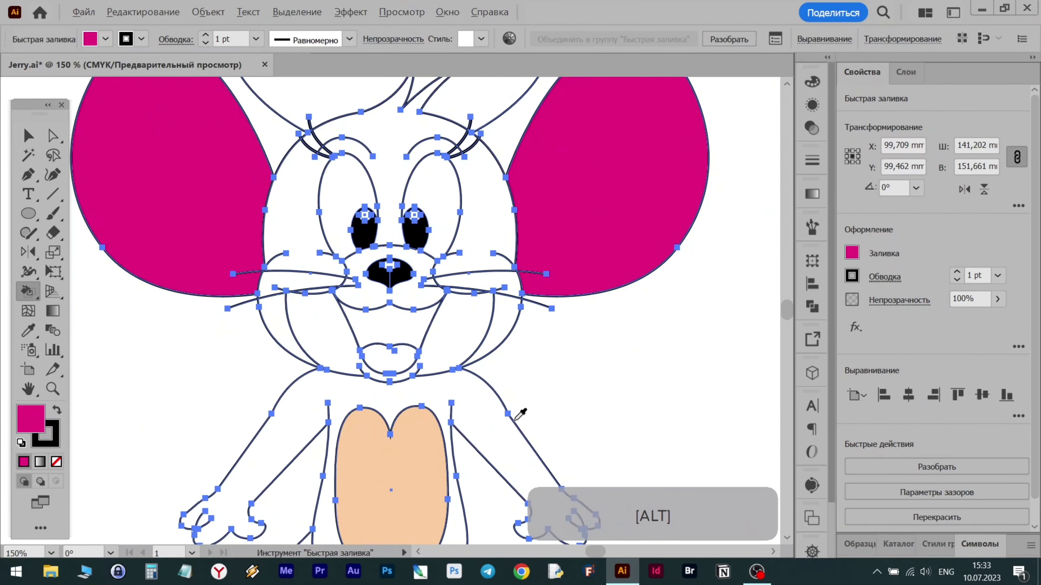
pyautogui.keyDown('alt'); pyautogui.click(422, 447); pyautogui.keyUp('alt')
pyautogui.scroll(1, 471, 287)
pyautogui.click(515, 174)
pyautogui.click(469, 379)
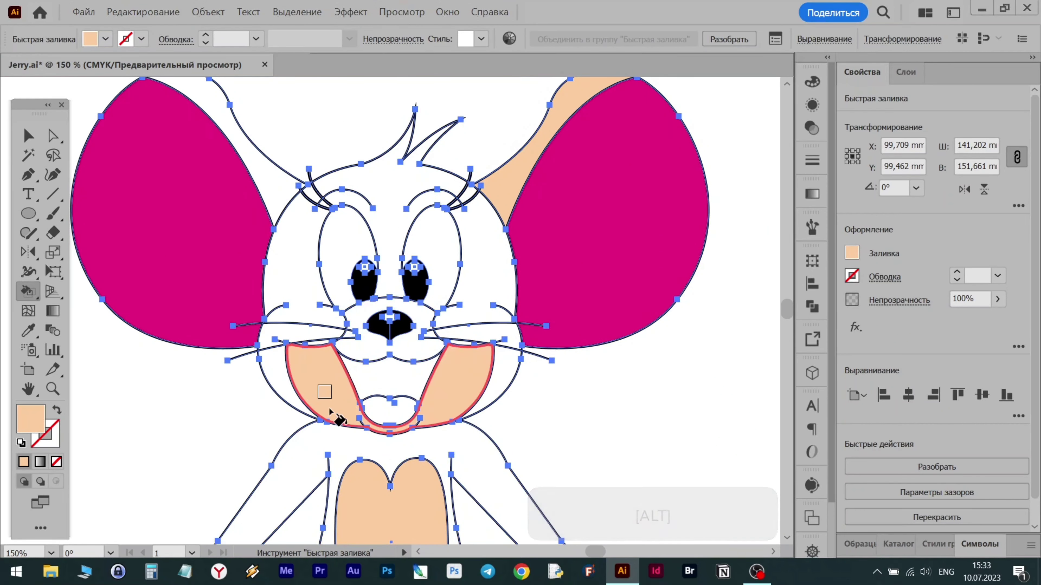
pyautogui.click(370, 353)
pyautogui.scroll(-2, 494, 421)
pyautogui.scroll(2, 549, 288)
# Choose a light brown swatch and fill both ear rims, the forehead and the area around the eyes
pyautogui.click(852, 253)
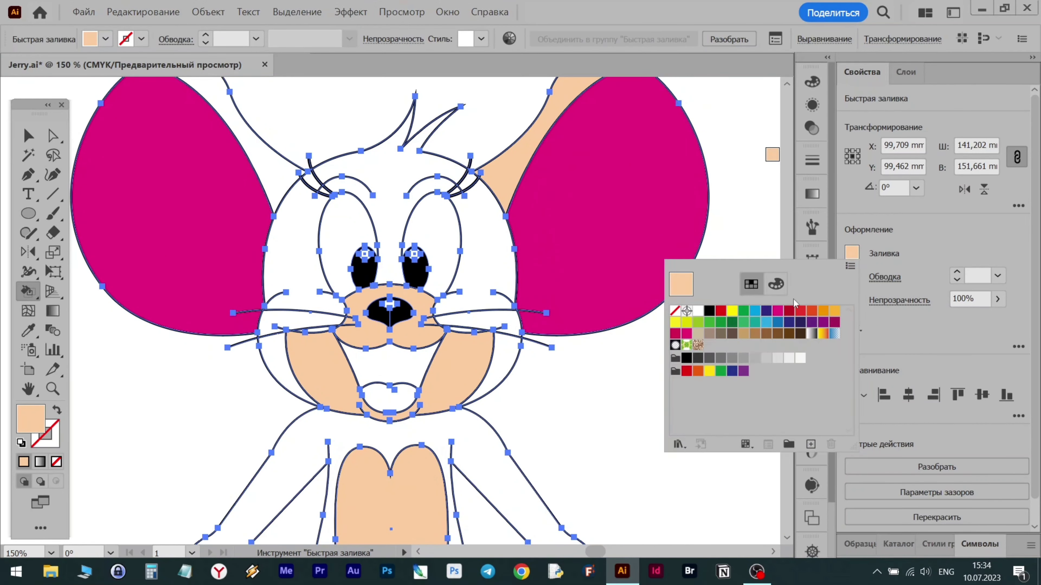
pyautogui.click(532, 143)
pyautogui.click(523, 152)
pyautogui.click(273, 166)
pyautogui.click(297, 251)
pyautogui.click(375, 209)
pyautogui.scroll(4, 376, 168)
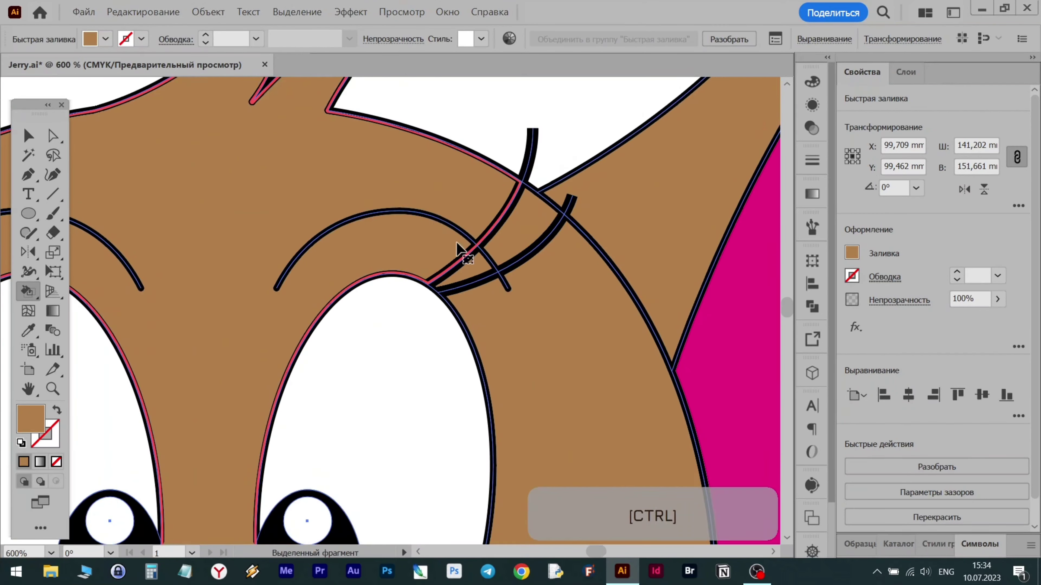
pyautogui.scroll(-5, 219, 274)
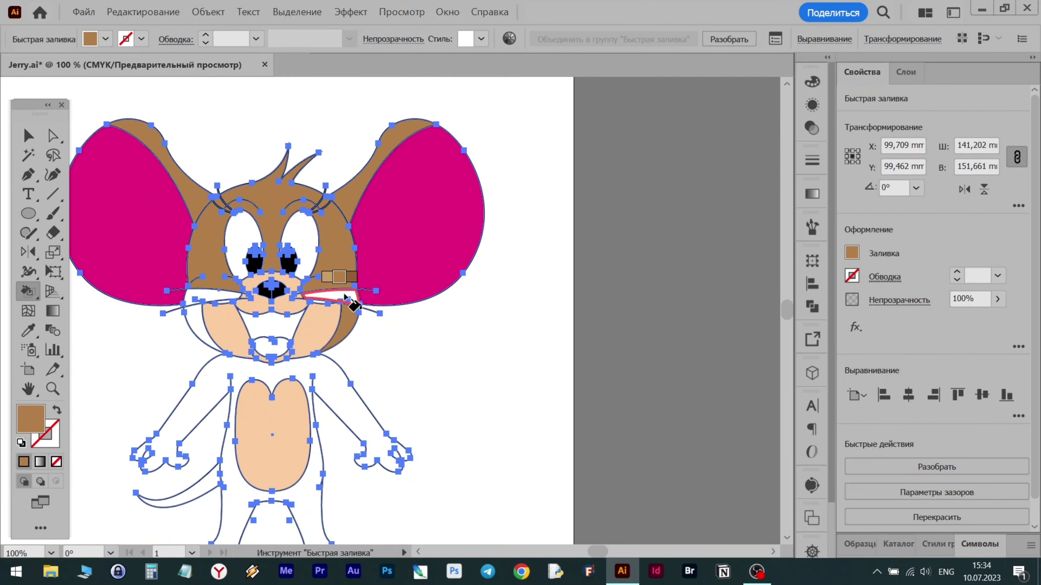
# Fill the remaining areas of both outer cheeks and between the whiskers with the same brown
pyautogui.scroll(4, 345, 294)
pyautogui.click(356, 300)
pyautogui.click(266, 325)
pyautogui.hscroll(-5, 266, 322)
pyautogui.click(244, 306)
pyautogui.click(228, 332)
pyautogui.click(164, 455)
# Fill the body, arms, hands, legs, feet and tail with the same brown
pyautogui.scroll(-4, 223, 404)
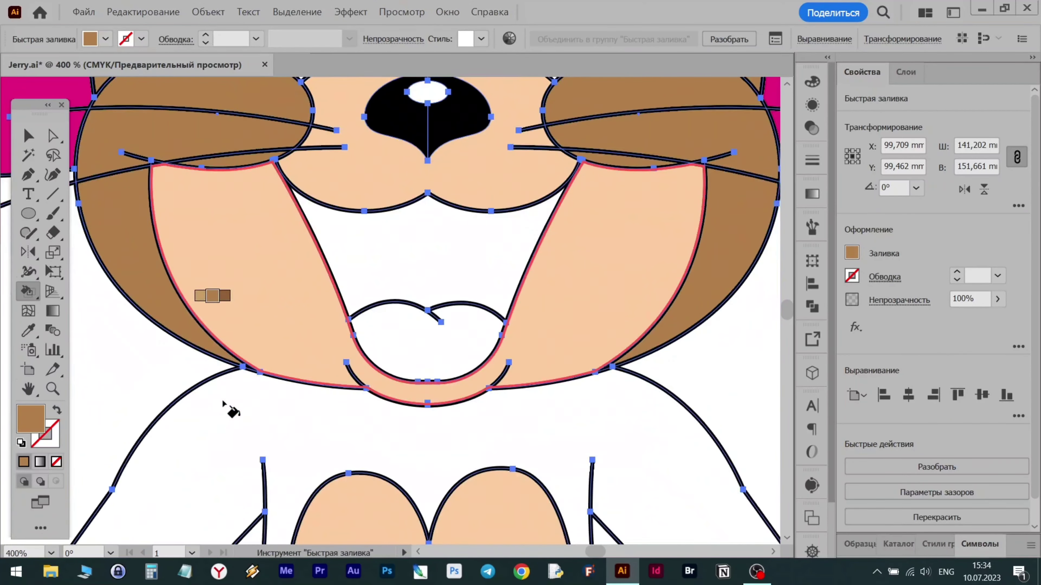
pyautogui.scroll(-4, 225, 410)
pyautogui.click(287, 410)
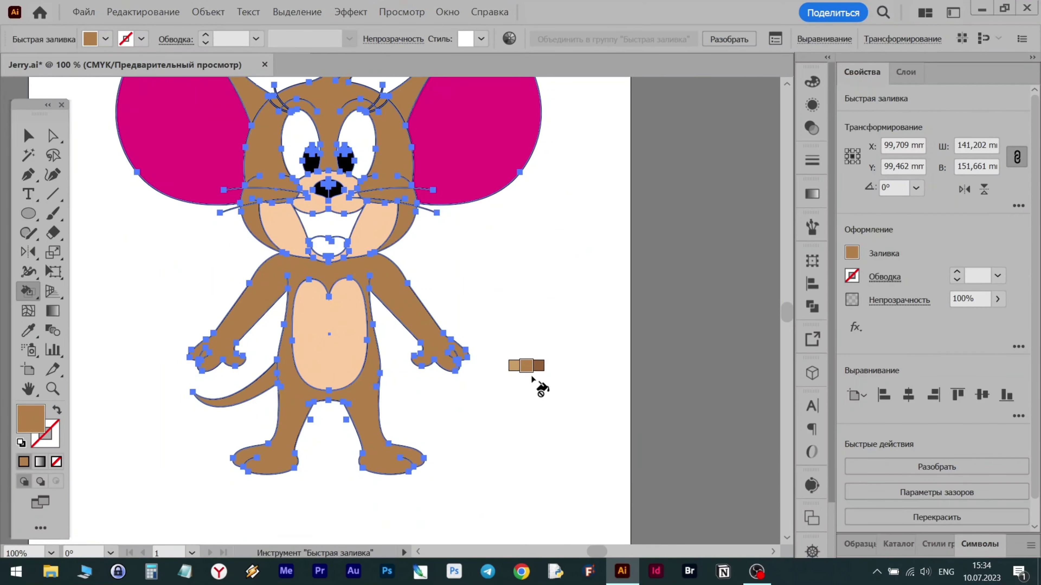
# Fill the open mouth with dark red and the tongue with bright red, and clear the selection
pyautogui.scroll(2, 530, 375)
pyautogui.hscroll(-2, 524, 367)
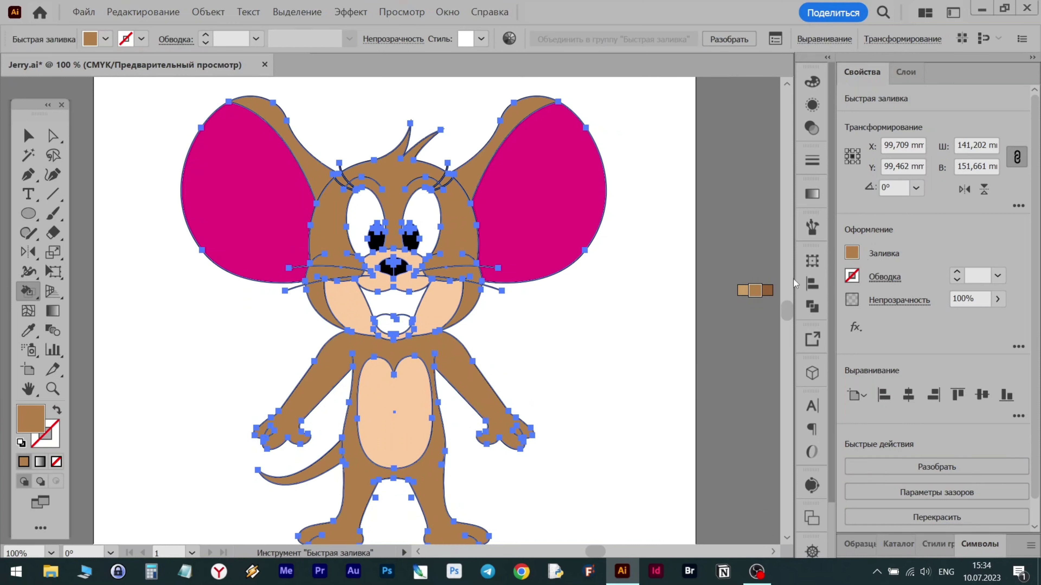
pyautogui.click(853, 253)
pyautogui.click(409, 308)
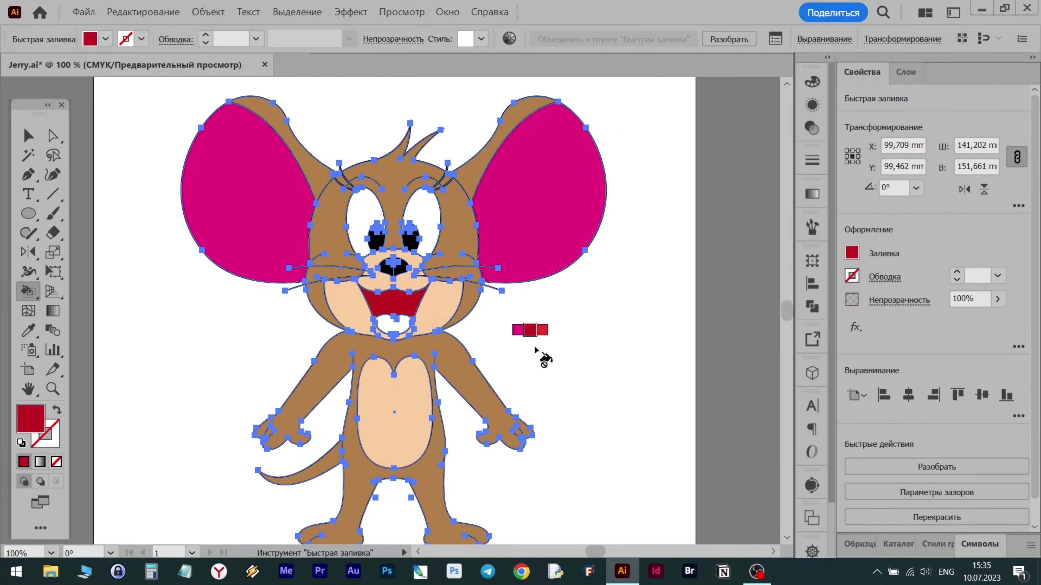
pyautogui.click(852, 253)
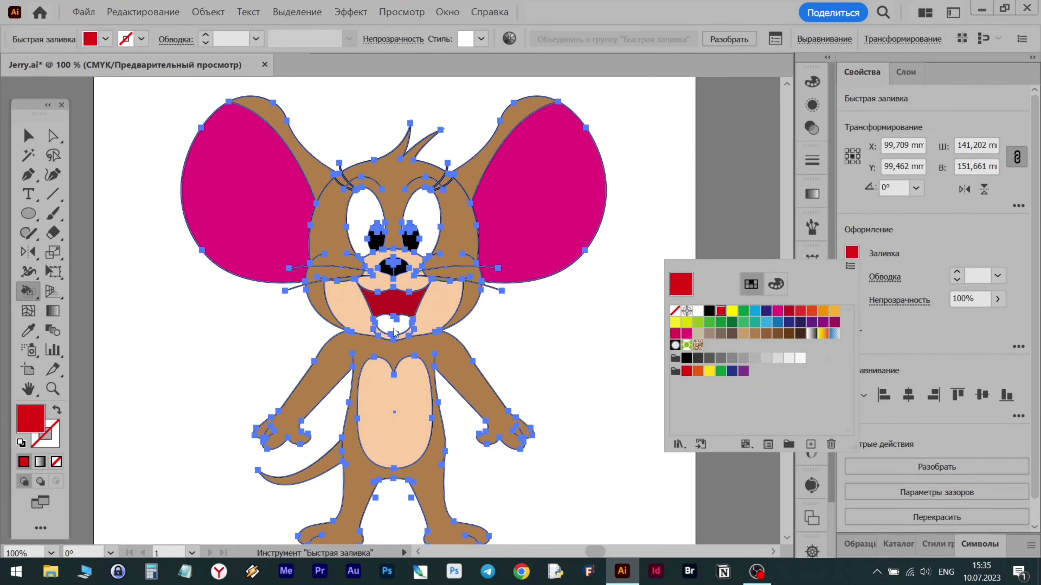
pyautogui.click(393, 329)
pyautogui.click(33, 135)
pyautogui.click(640, 324)
# Try to taper the upper eyelash of the right-hand eye with the Width tool inside the Live Paint group
pyautogui.click(518, 235)
pyautogui.scroll(3, 470, 178)
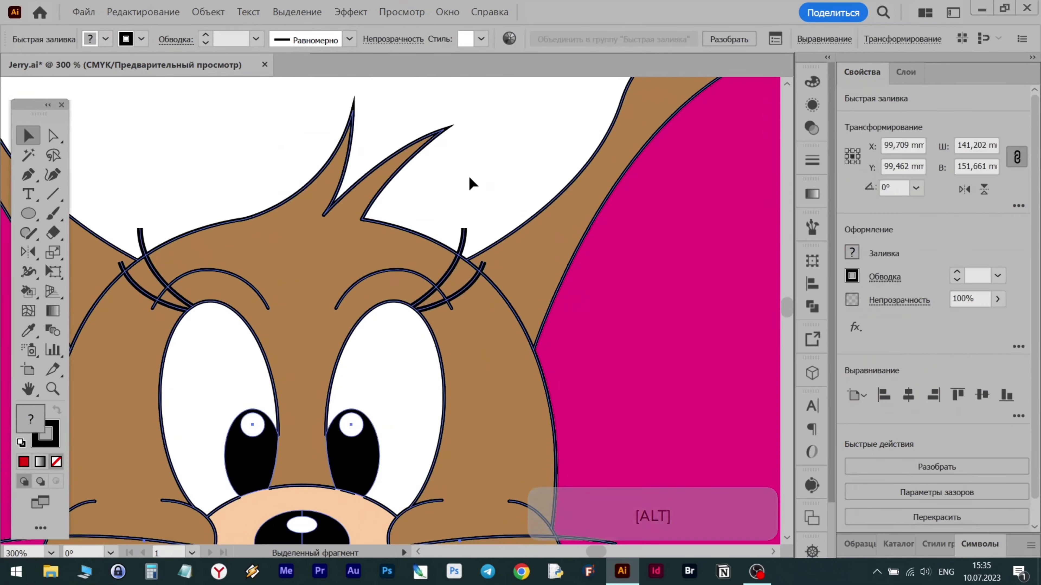
pyautogui.keyDown('alt'); pyautogui.scroll(2, 471, 184); pyautogui.keyUp('alt')
pyautogui.click(475, 274)
pyautogui.hotkey('shift', 'w')
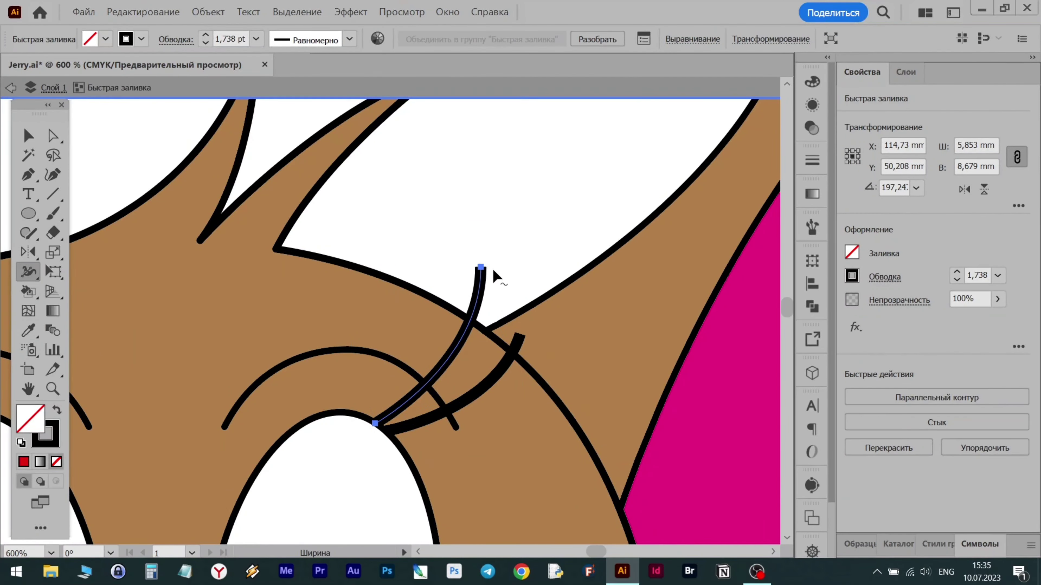
pyautogui.keyDown('alt'); pyautogui.scroll(5, 495, 271); pyautogui.keyUp('alt')
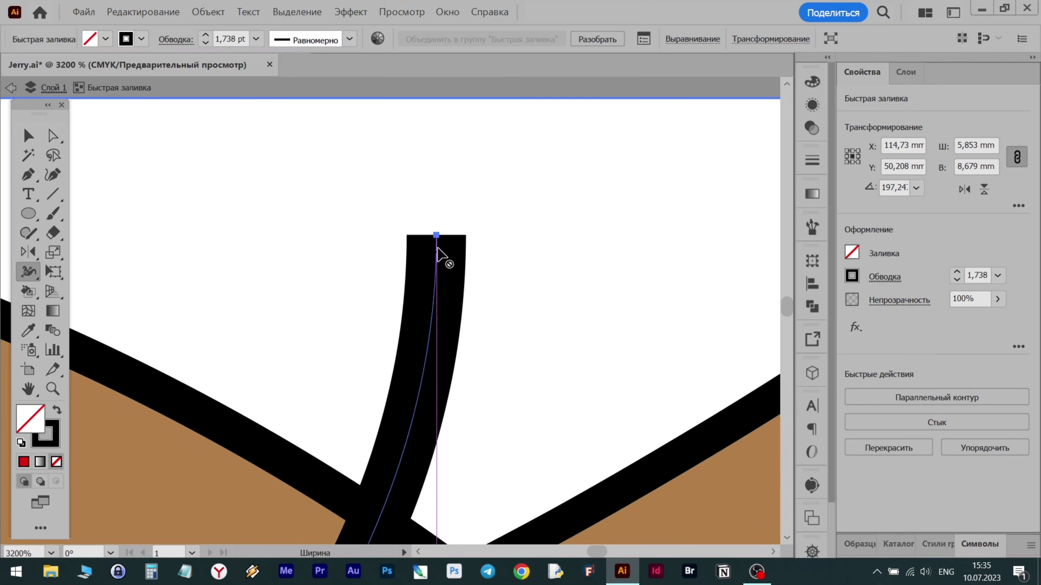
pyautogui.press('v')
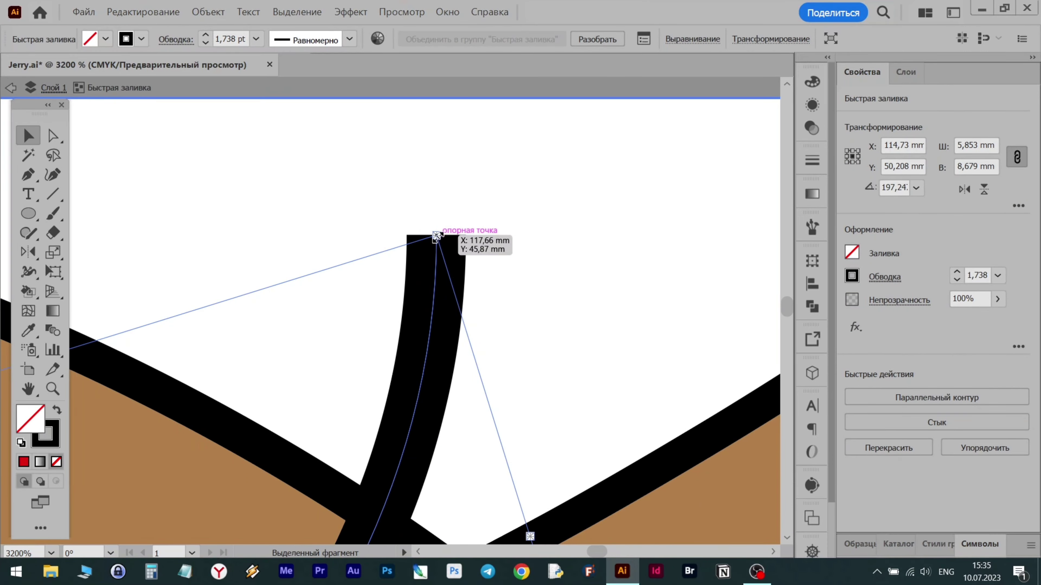
# Try resetting the stroke width profiles and setting the eyelash to 1 pt, and leave isolation mode
pyautogui.keyDown('alt'); pyautogui.scroll(-5, 437, 236); pyautogui.keyUp('alt')
pyautogui.click(884, 277)
pyautogui.click(885, 530)
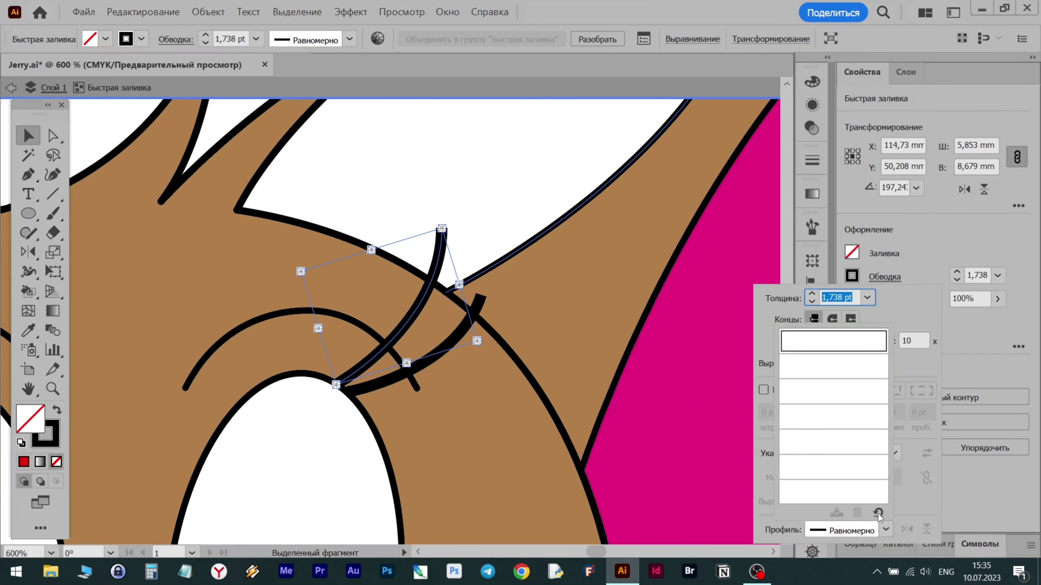
pyautogui.click(834, 443)
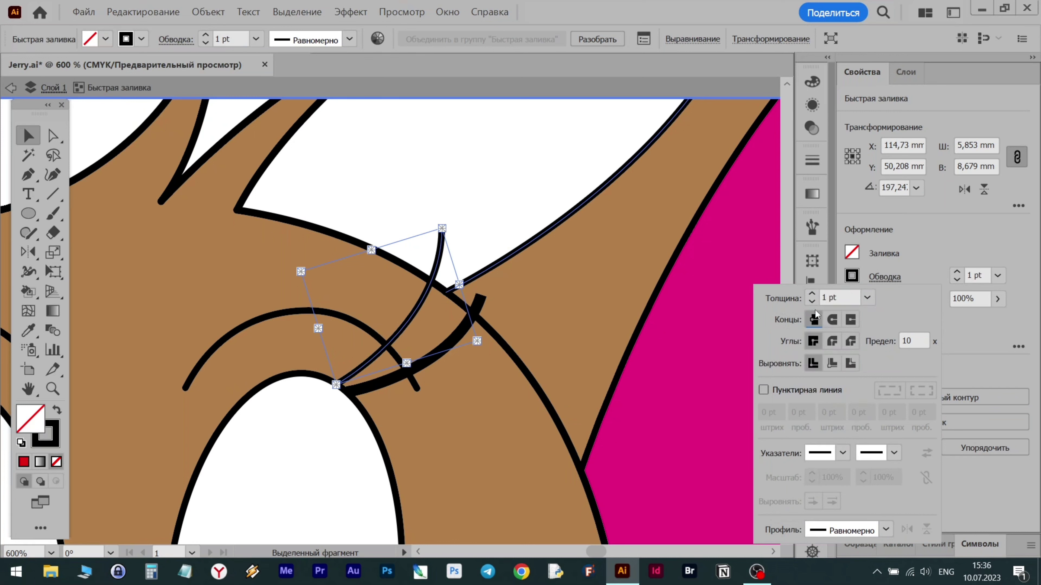
pyautogui.doubleClick(14, 87)
pyautogui.click(440, 254)
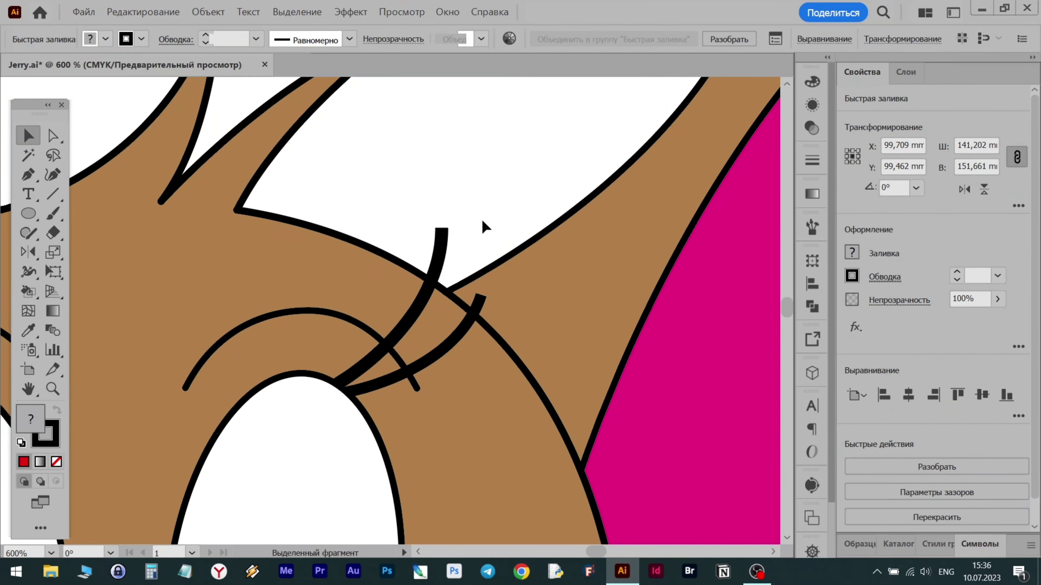
# Expand the Live Paint group and ungroup it completely to make the eyelash a separate path
pyautogui.rightClick(443, 241)
pyautogui.click(951, 469)
pyautogui.hotkey('ctrl', 'shift', 'g')
pyautogui.hotkey('ctrl', 'shift', 'g')
pyautogui.click(444, 225)
pyautogui.click(442, 230)
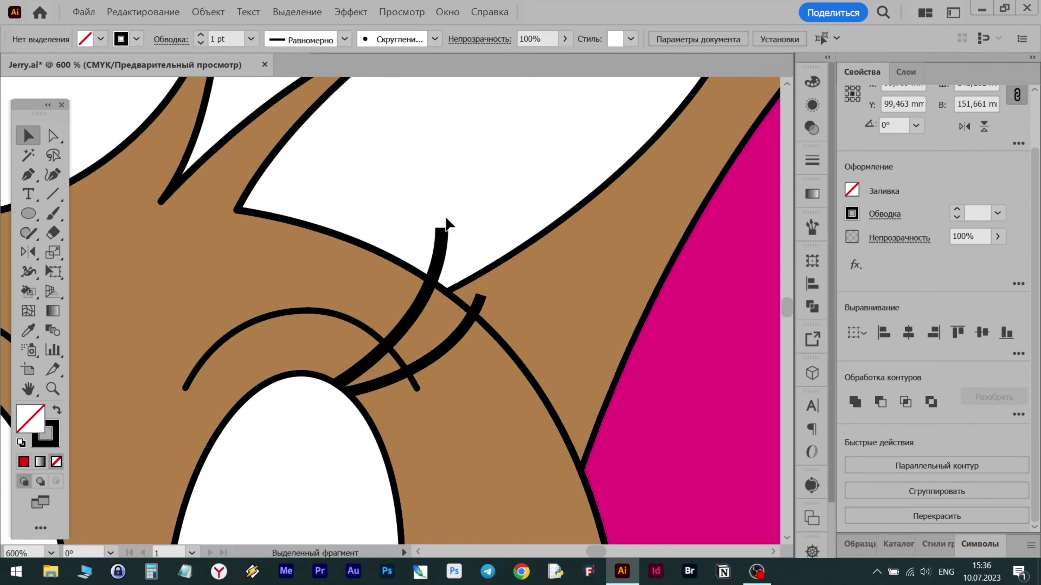
# Taper the outer ends of the eyelashes to fine points with the Width tool
pyautogui.click(28, 271)
pyautogui.moveTo(441, 230); pyautogui.dragTo(441, 227)
pyautogui.moveTo(483, 298); pyautogui.dragTo(481, 295)
pyautogui.scroll(-4, 402, 283)
pyautogui.scroll(4, 532, 287)
pyautogui.hscroll(3, 574, 267)
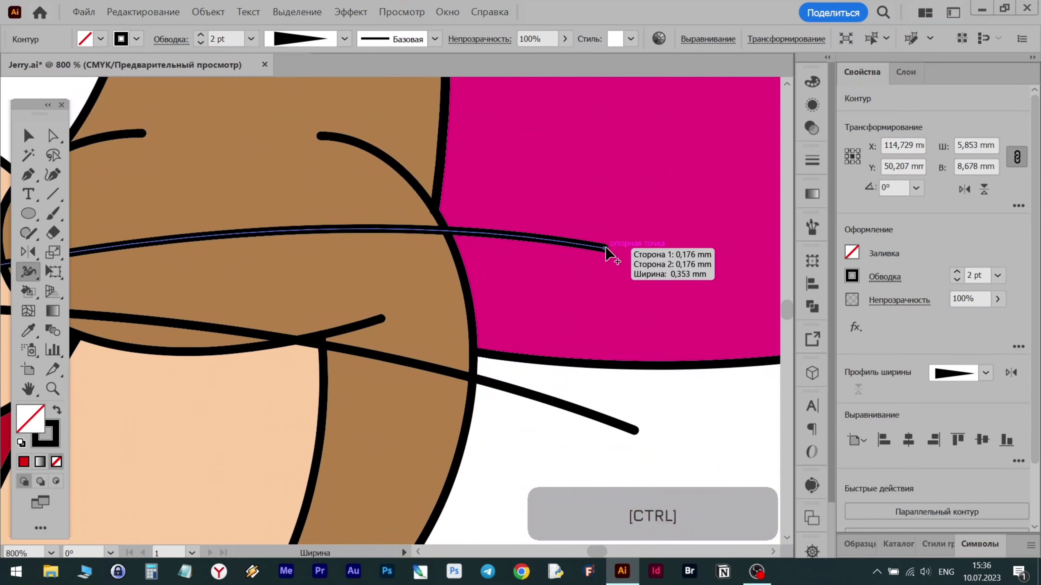
# Taper the outer ends of the whiskers to fine points with the Width tool and clear the selection
pyautogui.moveTo(604, 246); pyautogui.dragTo(603, 248)
pyautogui.moveTo(635, 428); pyautogui.dragTo(633, 430)
pyautogui.press('v')
pyautogui.click(681, 426)
pyautogui.scroll(-6, 678, 406)
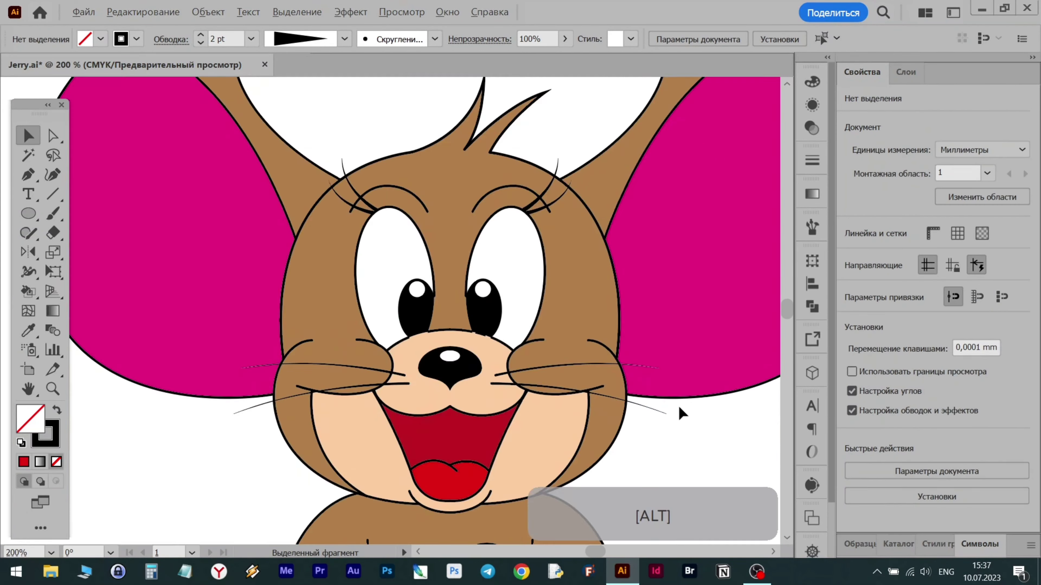
# Check the whole coloured mouse on the artboard and save the document
pyautogui.hscroll(3, 681, 368)
pyautogui.scroll(2, 691, 367)
pyautogui.scroll(-2, 692, 370)
pyautogui.scroll(-1, 691, 369)
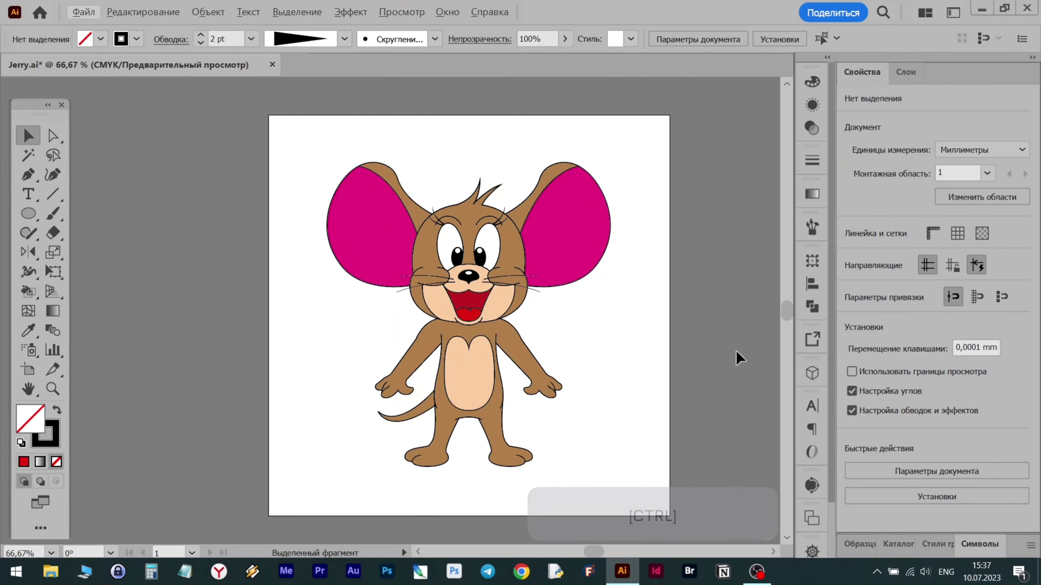
pyautogui.hotkey('ctrl', 's')
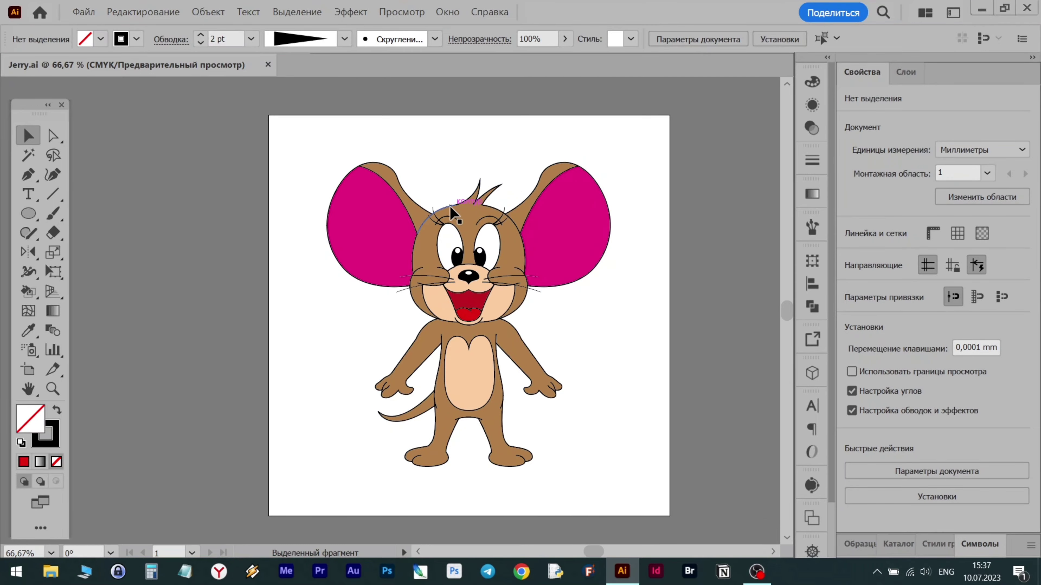